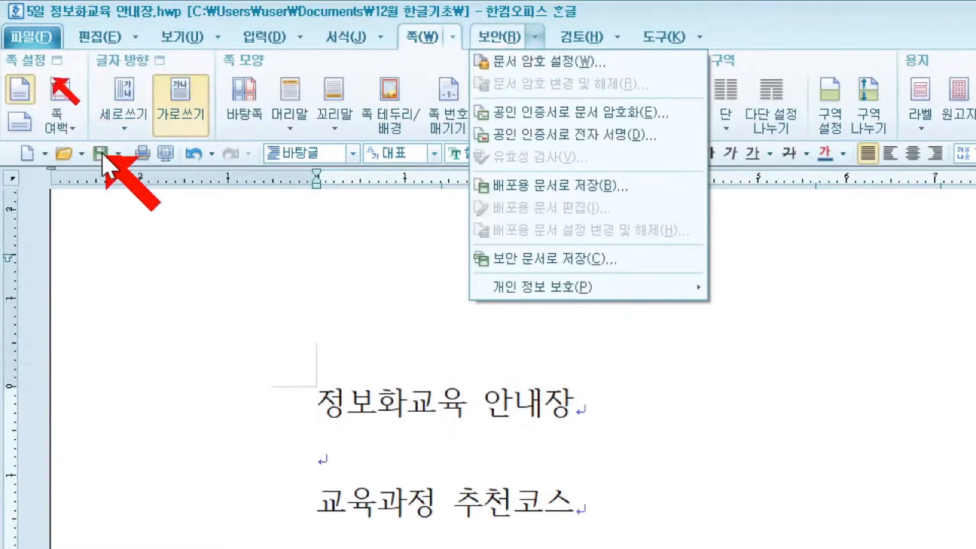
# Review the document's paper size and margin values in the page setup (편집 용지) and accept them as they are.
pyautogui.click(48, 44)
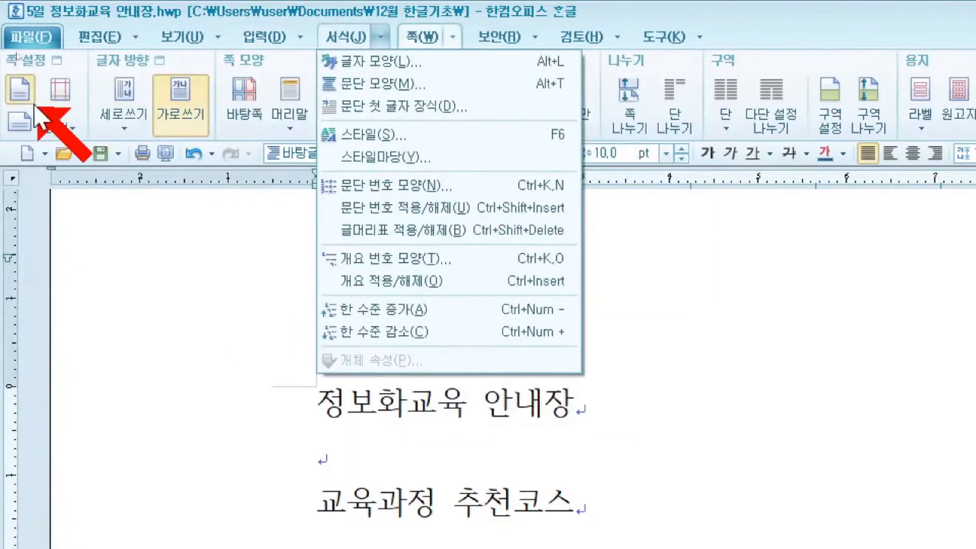
pyautogui.click(62, 128)
pyautogui.click(63, 131)
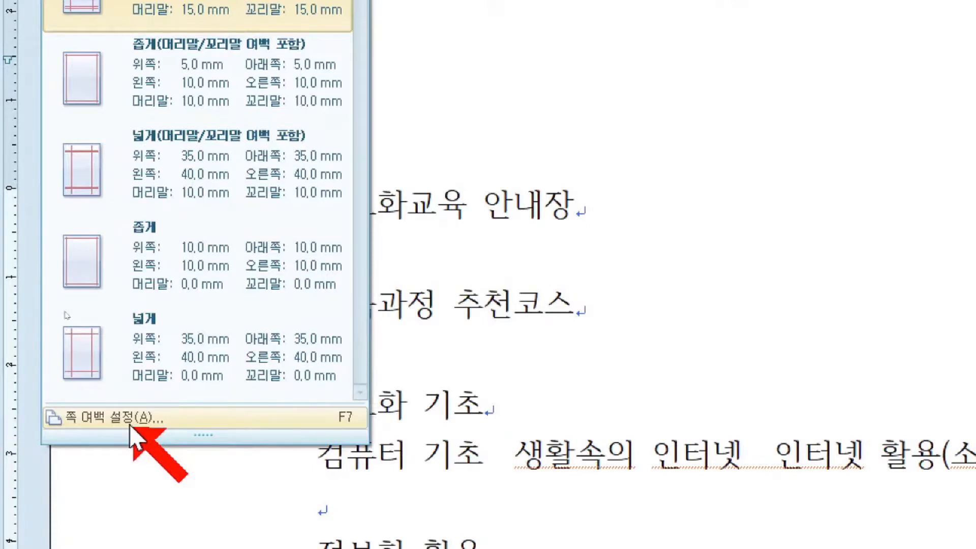
pyautogui.click(129, 419)
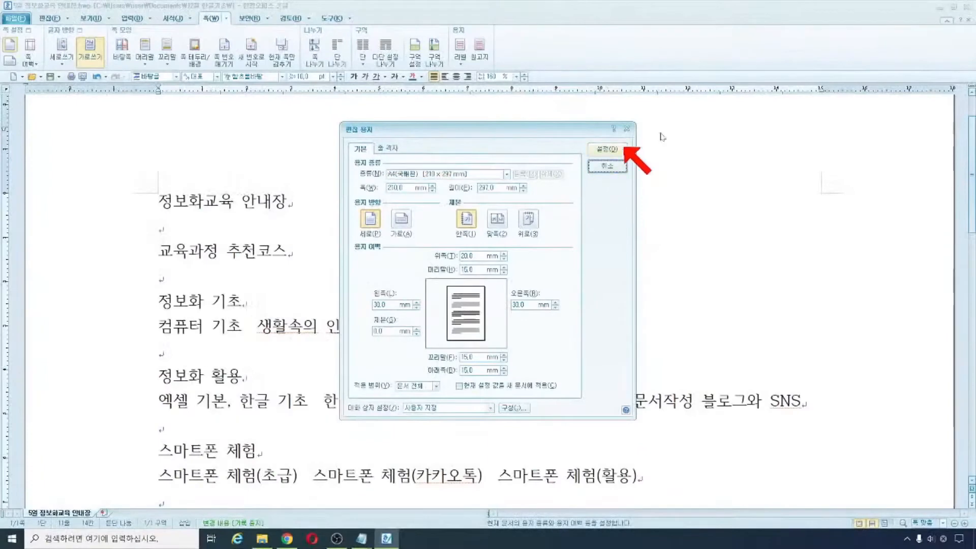
pyautogui.click(606, 149)
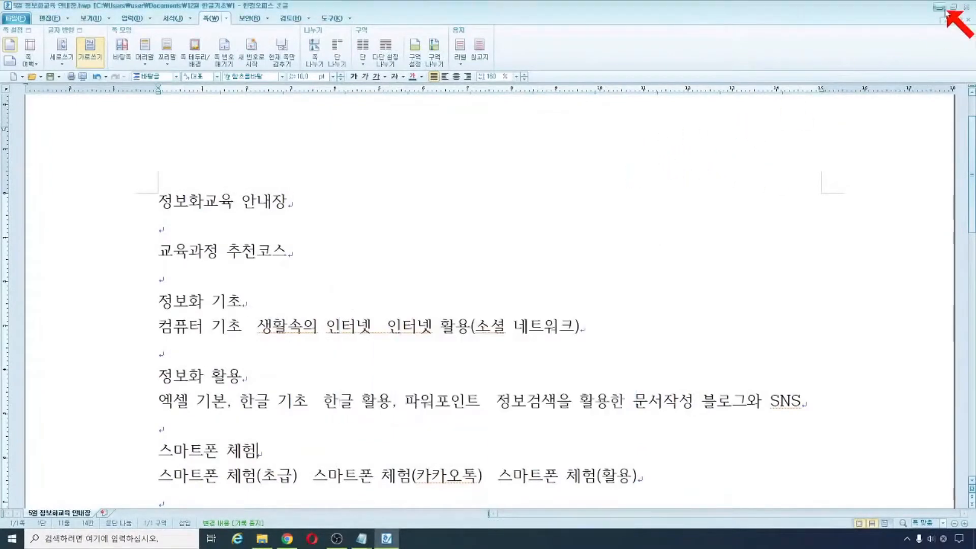
# Shrink the document window, start ZoomIt from the desktop with its existing options, and maximize the document window again.
pyautogui.click(952, 7)
pyautogui.click(236, 45)
pyautogui.moveTo(336, 45); pyautogui.dragTo(975, 148)
pyautogui.doubleClick(64, 26)
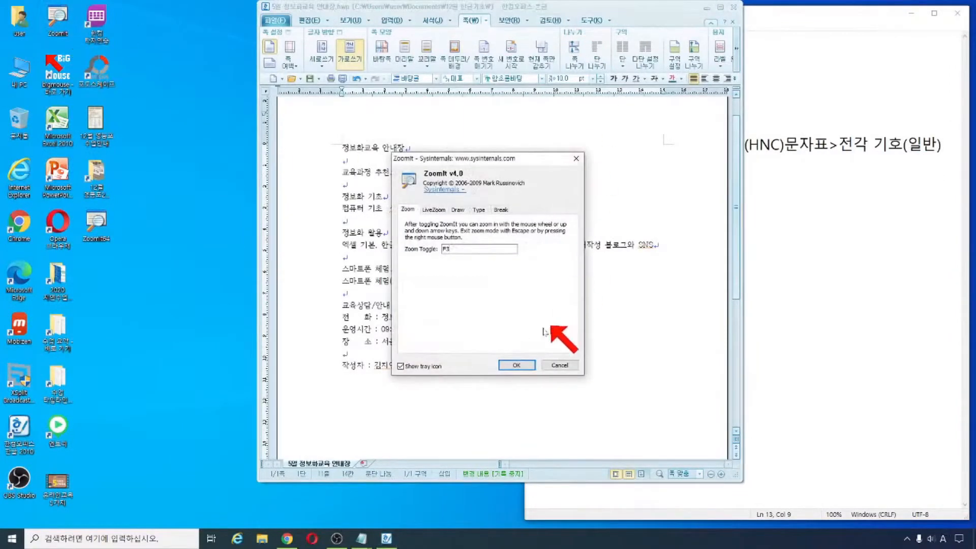
pyautogui.click(528, 364)
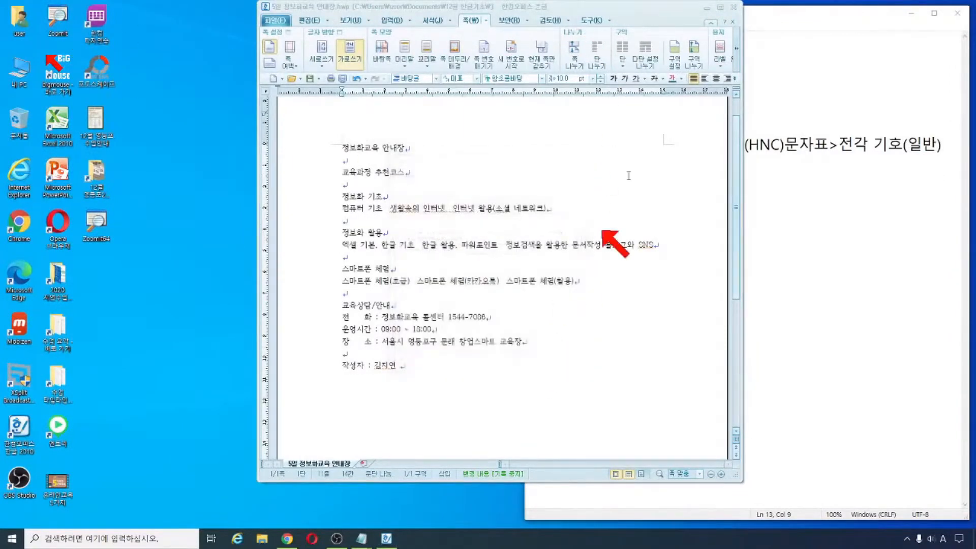
pyautogui.click(720, 7)
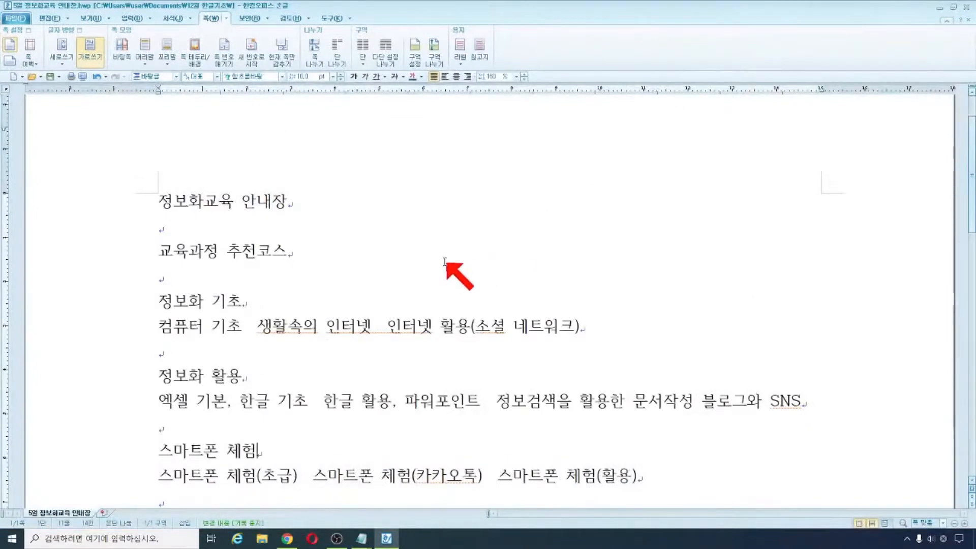
# Mark the left, right and top margins and the header area with red on-screen arrows and lines, and clear the drawing.
pyautogui.moveTo(133, 193); pyautogui.dragTo(33, 193)
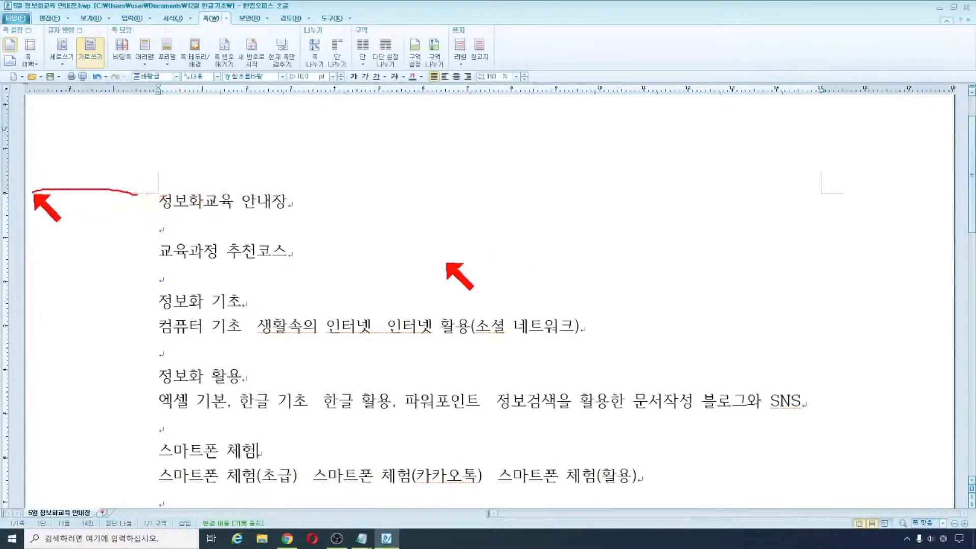
pyautogui.moveTo(143, 195); pyautogui.dragTo(45, 193)
pyautogui.moveTo(824, 192)
pyautogui.mouseDown()
pyautogui.moveTo(946, 195)
pyautogui.moveTo(935, 205)
pyautogui.mouseUp()
pyautogui.moveTo(825, 188); pyautogui.dragTo(821, 192)
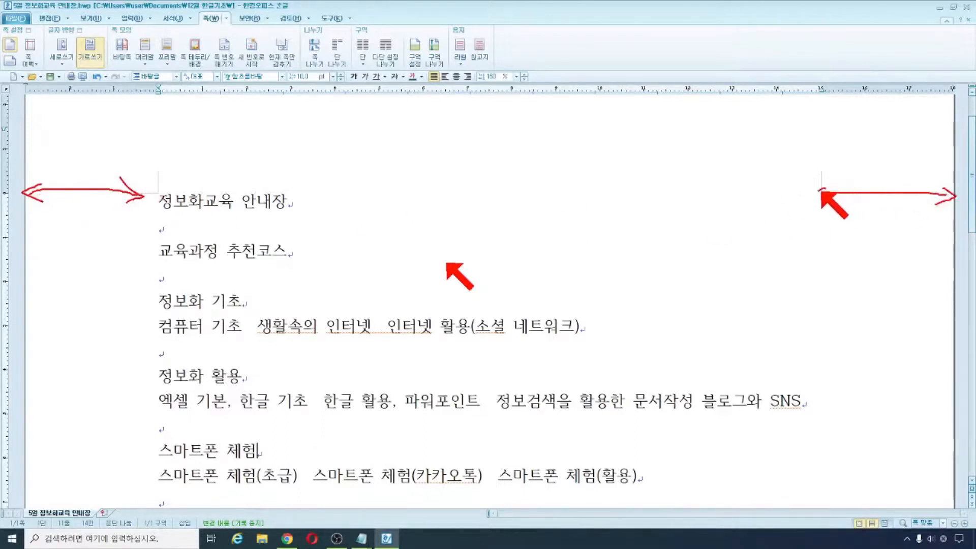
pyautogui.moveTo(796, 93)
pyautogui.mouseDown()
pyautogui.moveTo(819, 192)
pyautogui.moveTo(826, 180)
pyautogui.mouseUp()
pyautogui.moveTo(797, 98)
pyautogui.mouseDown()
pyautogui.moveTo(789, 110)
pyautogui.moveTo(808, 109)
pyautogui.mouseUp()
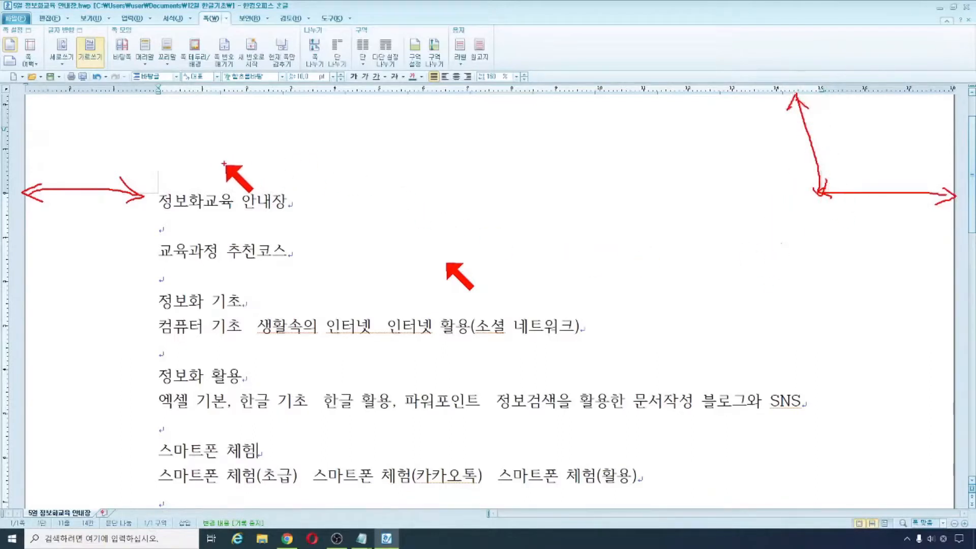
pyautogui.moveTo(156, 164)
pyautogui.mouseDown()
pyautogui.moveTo(800, 158)
pyautogui.moveTo(820, 168)
pyautogui.moveTo(692, 189)
pyautogui.moveTo(159, 187)
pyautogui.moveTo(156, 158)
pyautogui.mouseUp()
pyautogui.moveTo(402, 100)
pyautogui.mouseDown()
pyautogui.moveTo(406, 160)
pyautogui.moveTo(405, 92)
pyautogui.moveTo(475, 168)
pyautogui.moveTo(477, 187)
pyautogui.moveTo(483, 163)
pyautogui.moveTo(491, 172)
pyautogui.mouseUp()
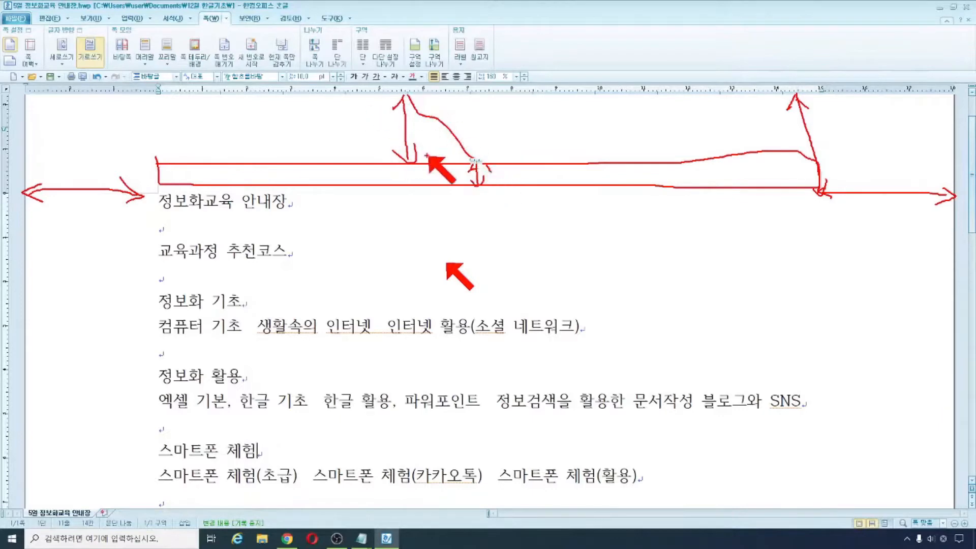
pyautogui.press('Escape')
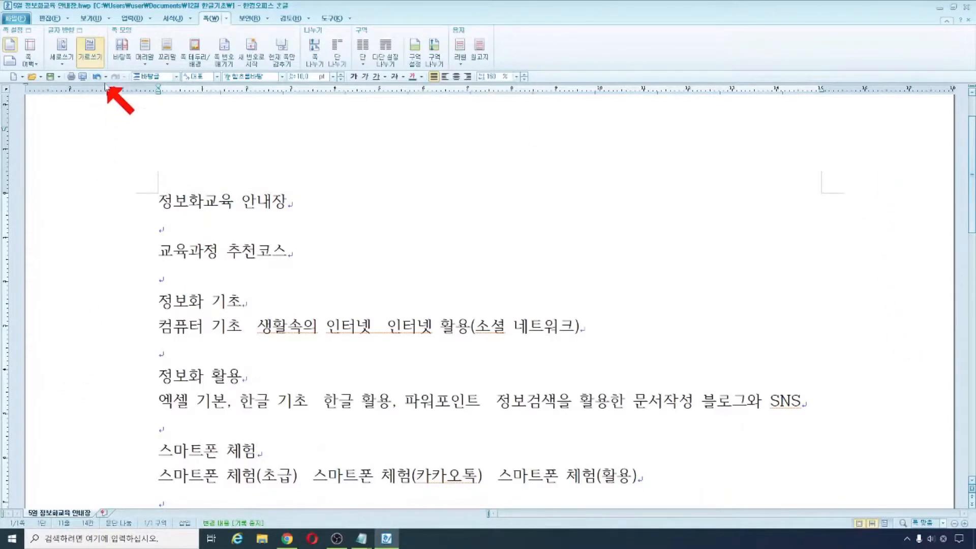
# Set the top page margin (위쪽) to 30 mm in the page setup.
pyautogui.click(26, 65)
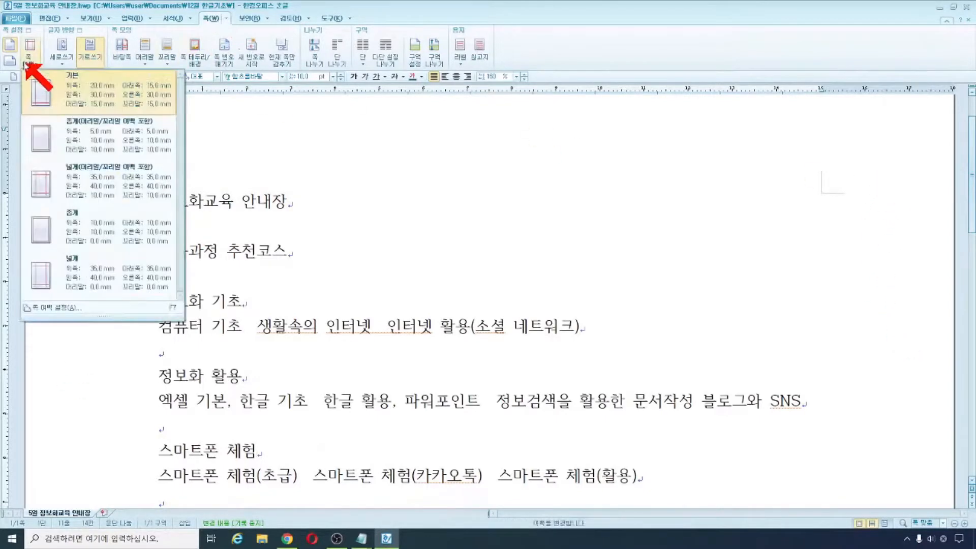
pyautogui.click(84, 311)
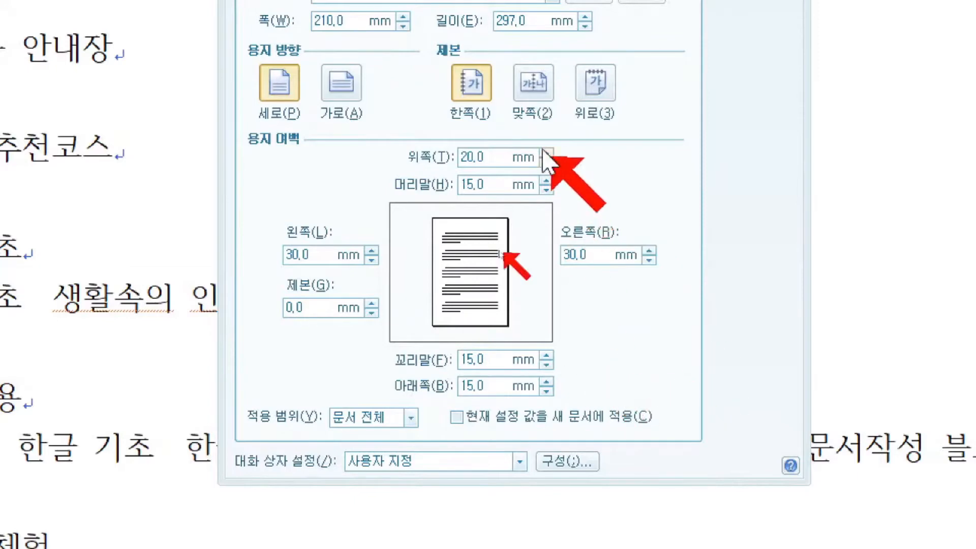
pyautogui.click(460, 157)
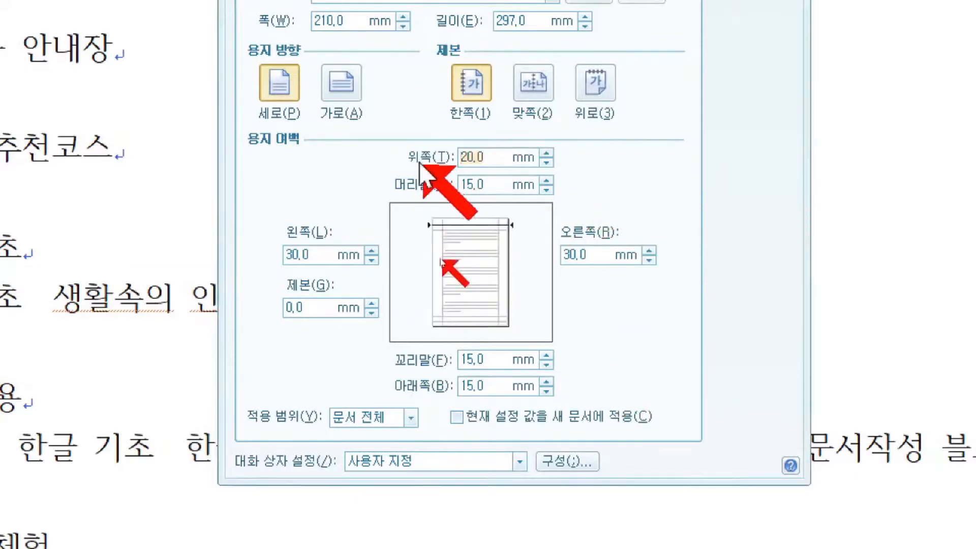
pyautogui.write('20')
pyautogui.press('BackSpace')
pyautogui.press('BackSpace')
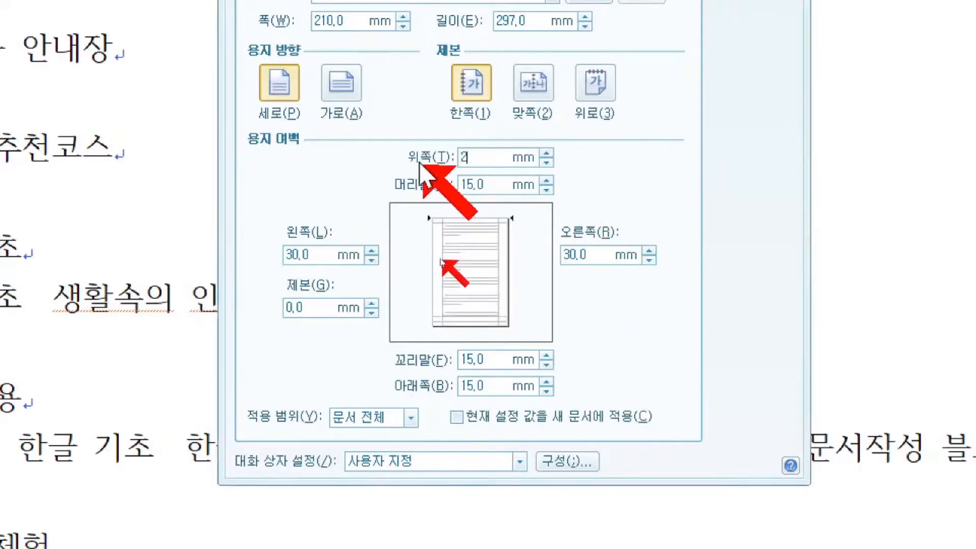
pyautogui.write('30')
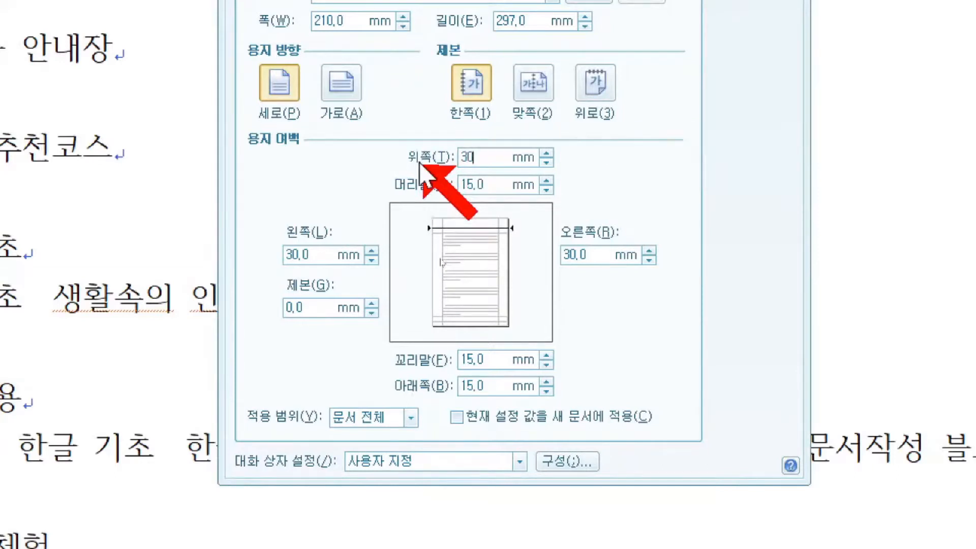
# Set the bottom page margin (아래쪽) to 30 mm and apply the page setup to the document.
pyautogui.click(488, 364)
pyautogui.moveTo(495, 386); pyautogui.dragTo(414, 386)
pyautogui.write('30')
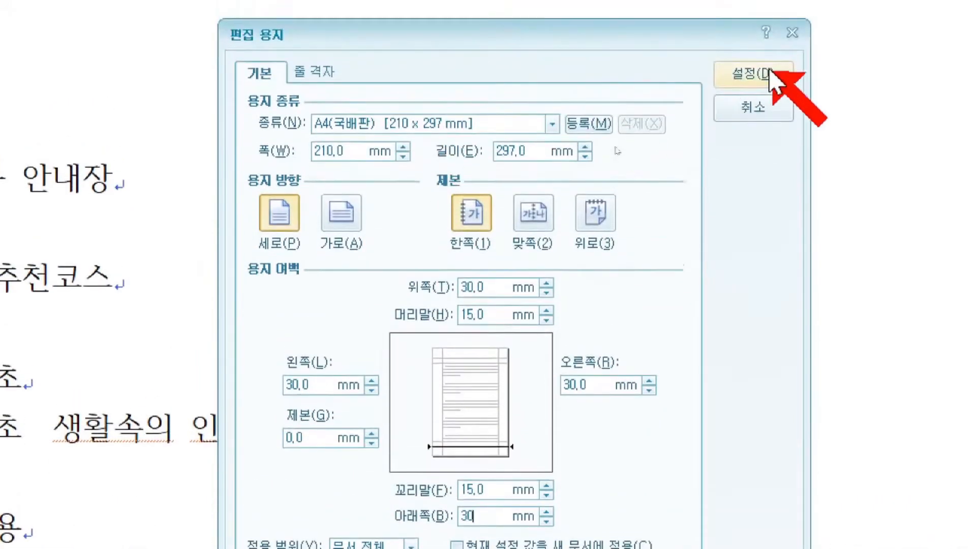
pyautogui.click(770, 77)
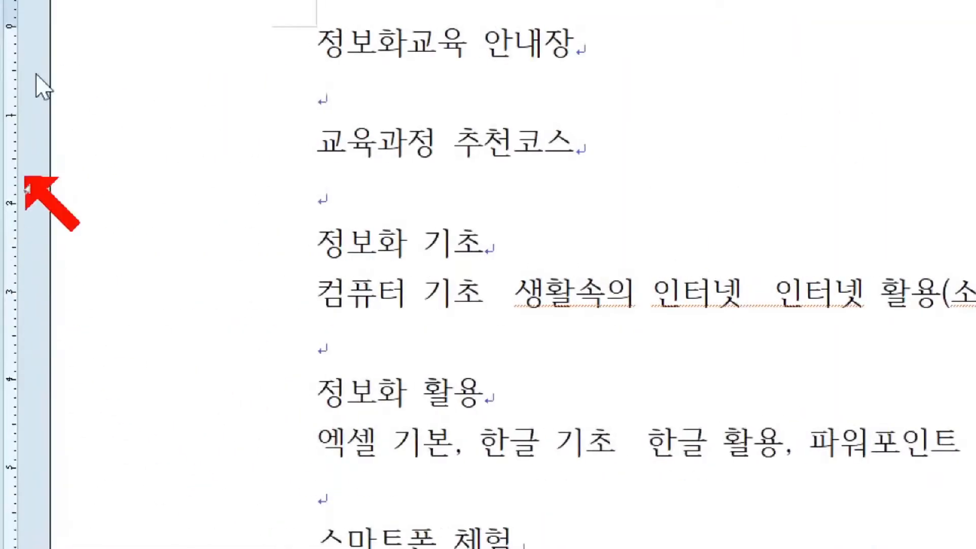
# Add two blank lines above the title 정보화교육 안내장.
pyautogui.scroll(5, 345, 203)
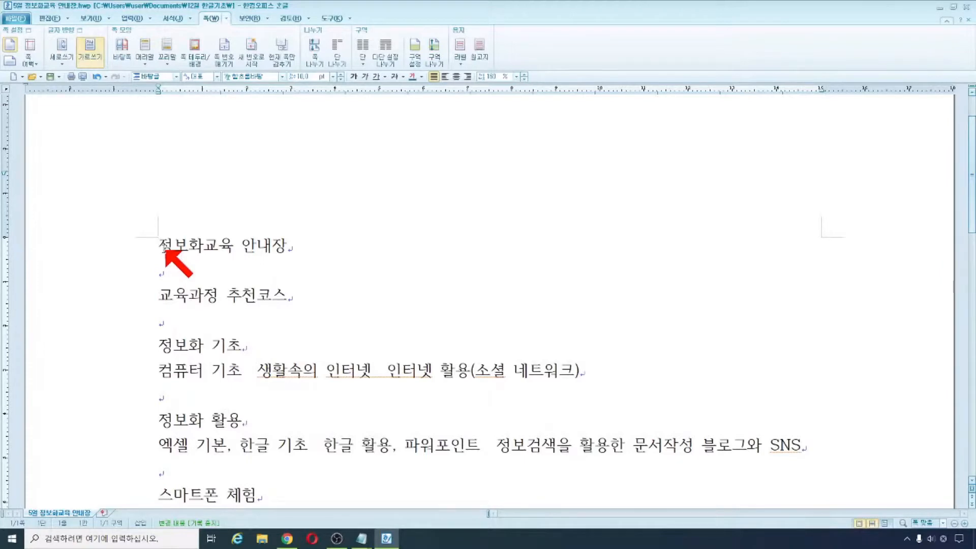
pyautogui.press('Return')
pyautogui.press('Return')
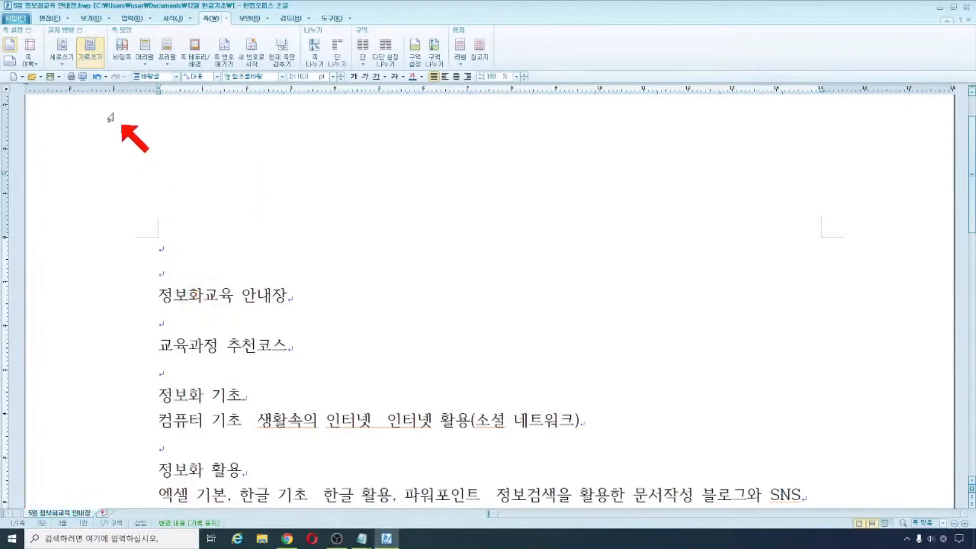
# Insert a ◆ symbol from the 전각 기호(일반) set of the HNC character map before and after the title 정보화교육 안내장.
pyautogui.click(141, 18)
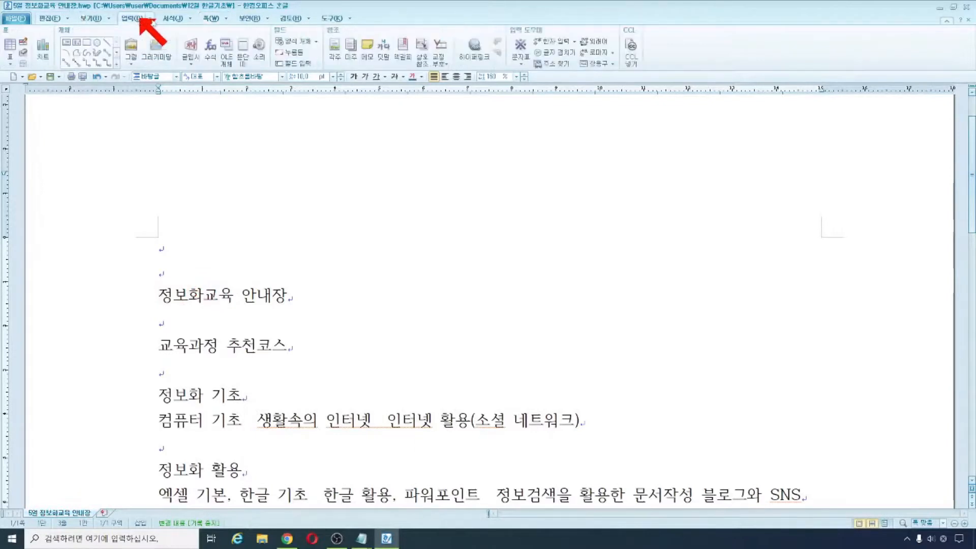
pyautogui.click(519, 64)
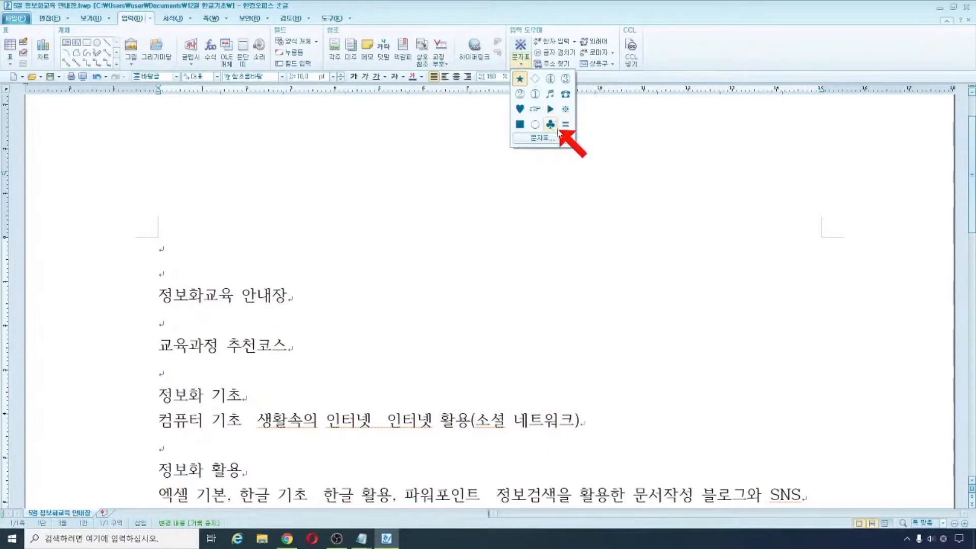
pyautogui.click(540, 138)
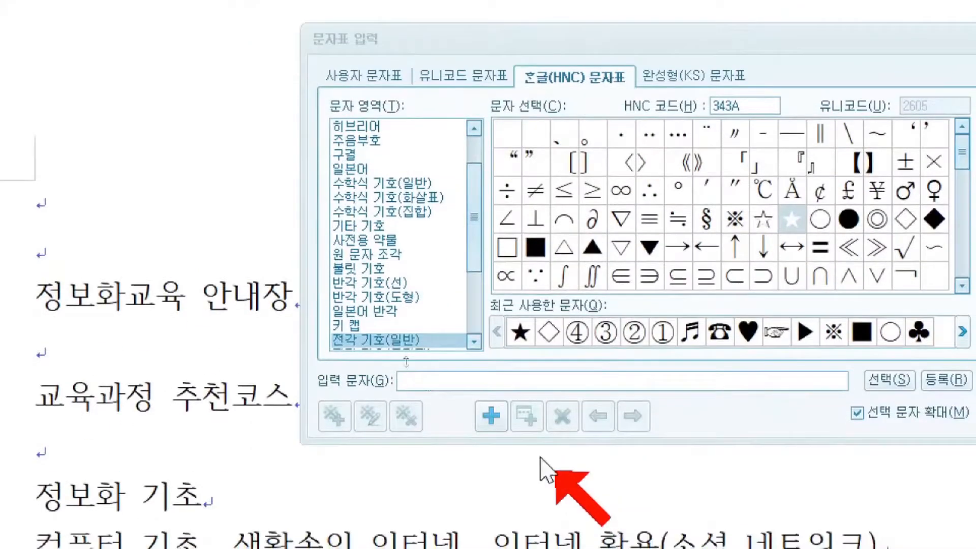
pyautogui.moveTo(478, 255); pyautogui.dragTo(478, 281)
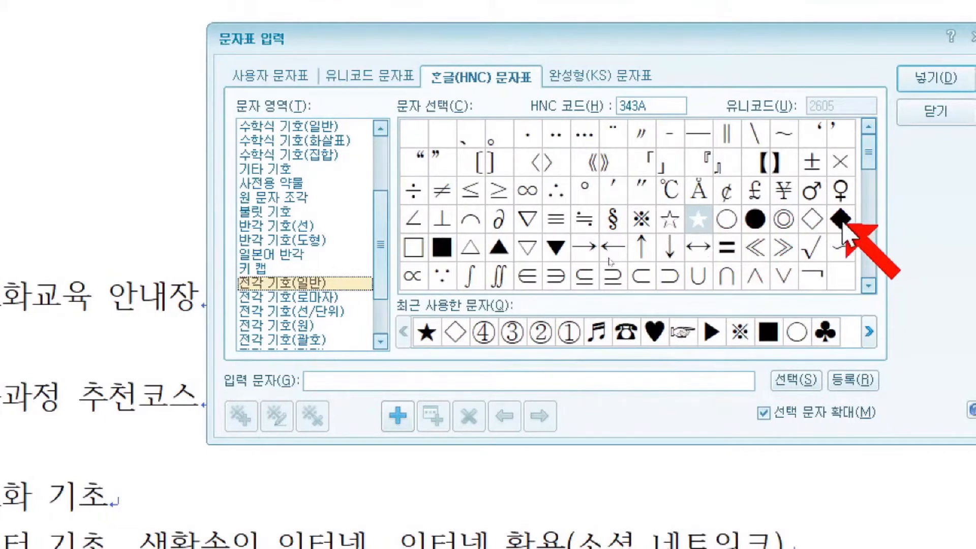
pyautogui.doubleClick(841, 219)
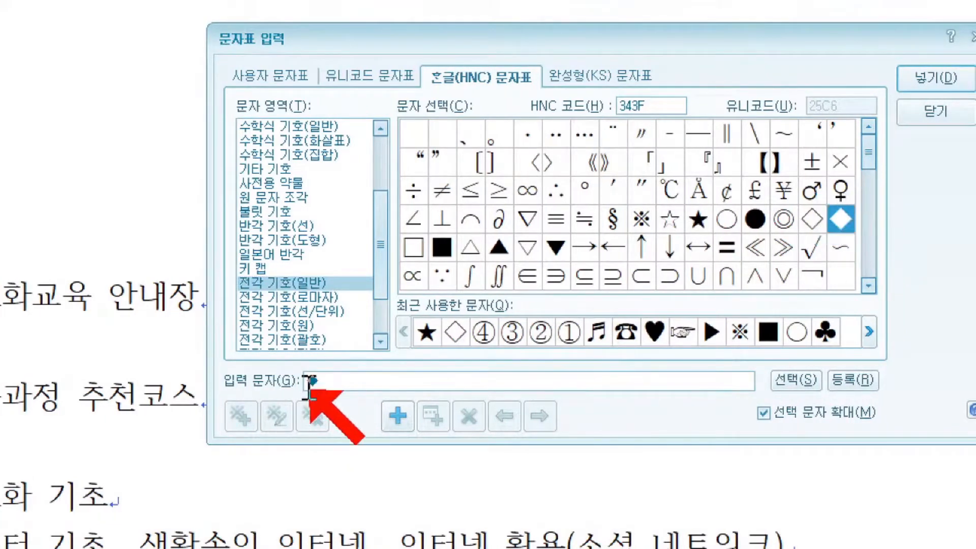
pyautogui.click(935, 77)
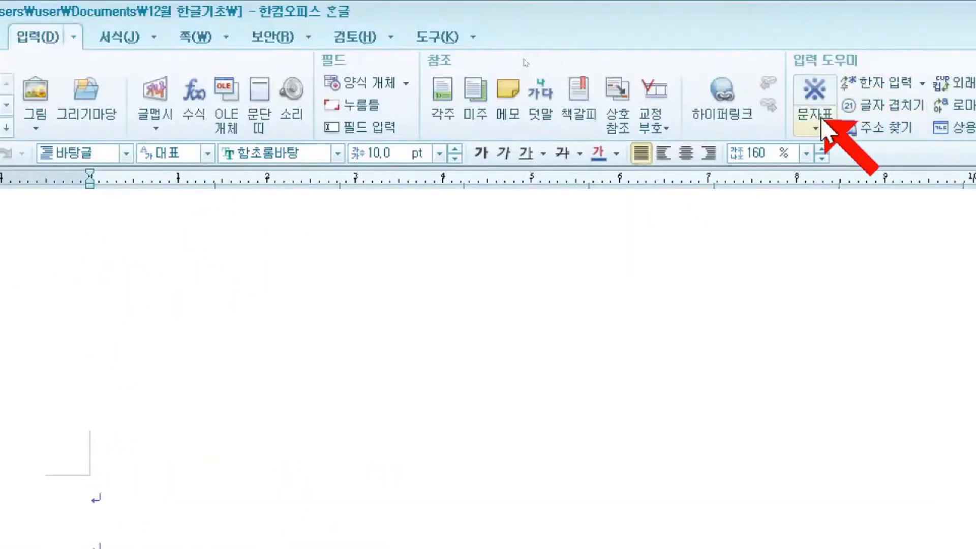
pyautogui.click(822, 123)
pyautogui.click(811, 160)
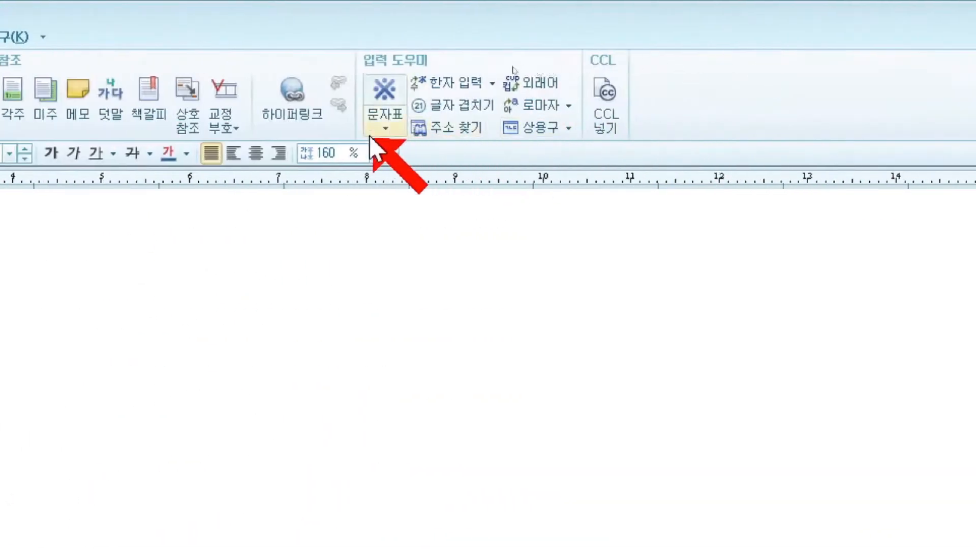
# Insert a ※ symbol from the 전각 기호(일반) set before the line 교육과정 추천코스.
pyautogui.click(385, 128)
pyautogui.click(427, 276)
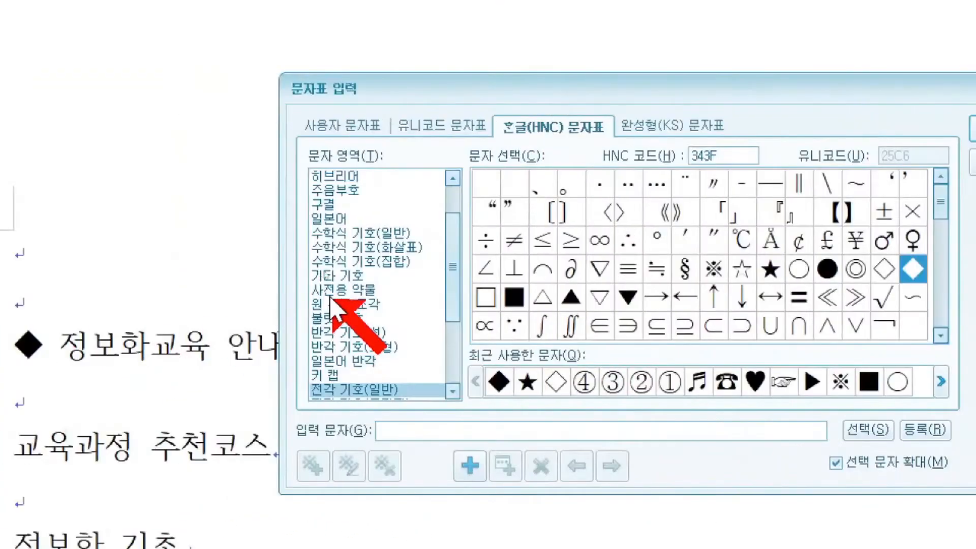
pyautogui.click(714, 268)
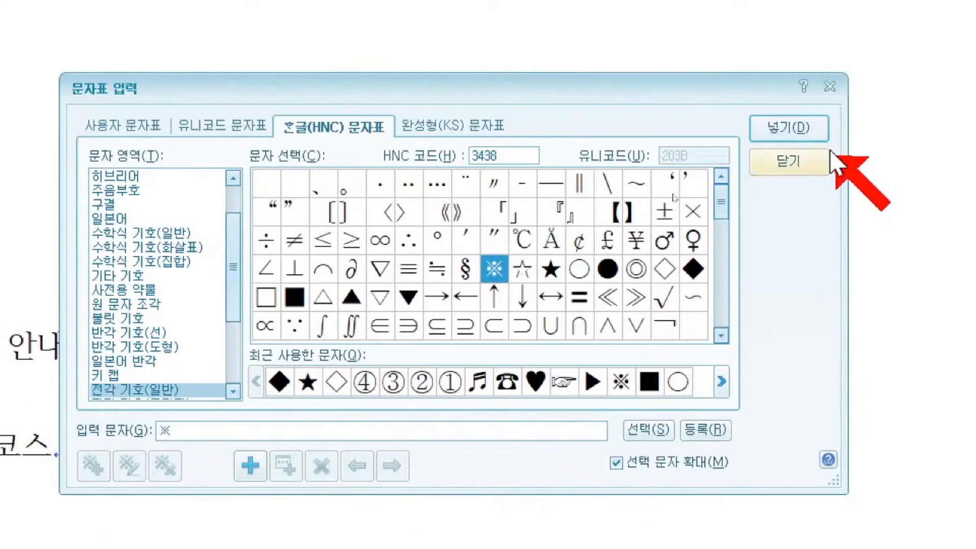
pyautogui.click(788, 127)
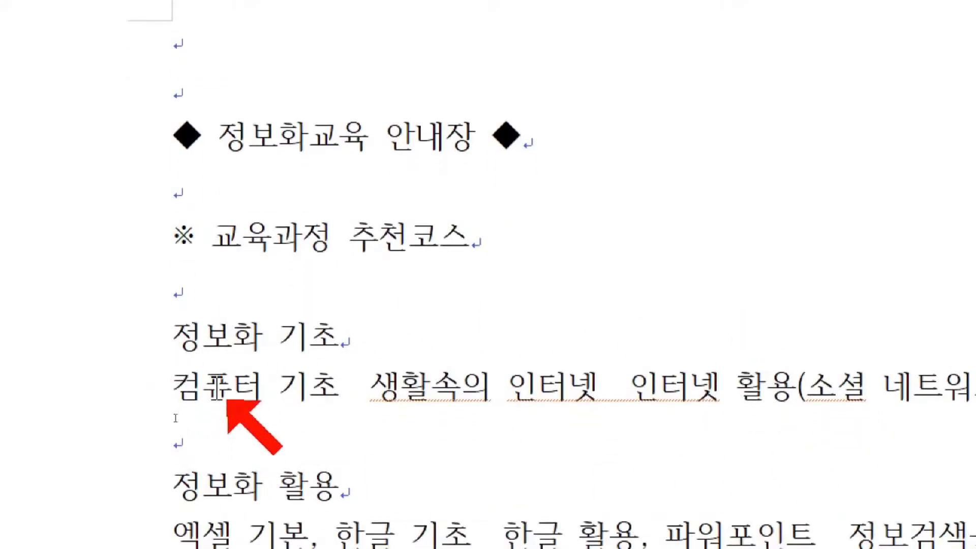
# Insert a ▶ symbol from the 전각 기호(일반) set of the HNC character map before the heading 정보화 기초.
pyautogui.click(173, 348)
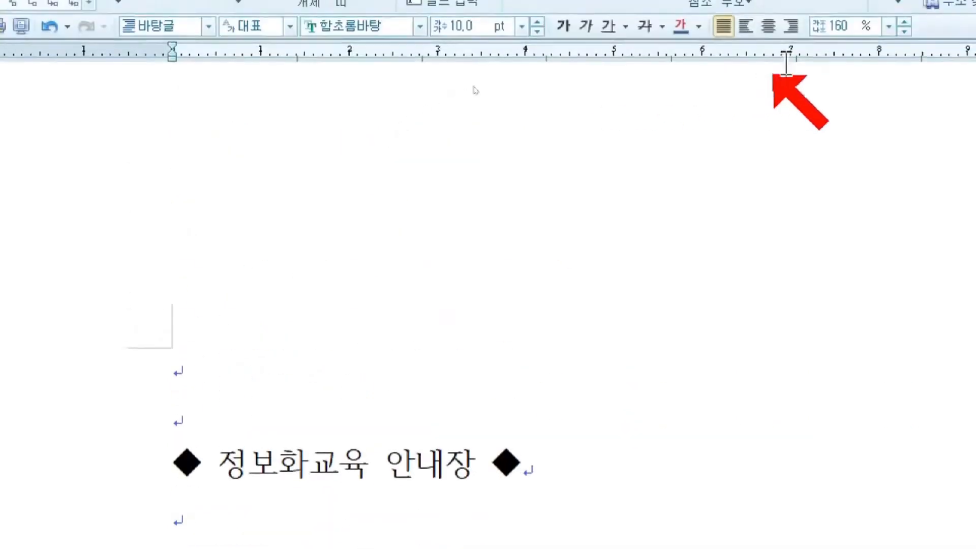
pyautogui.click(905, 4)
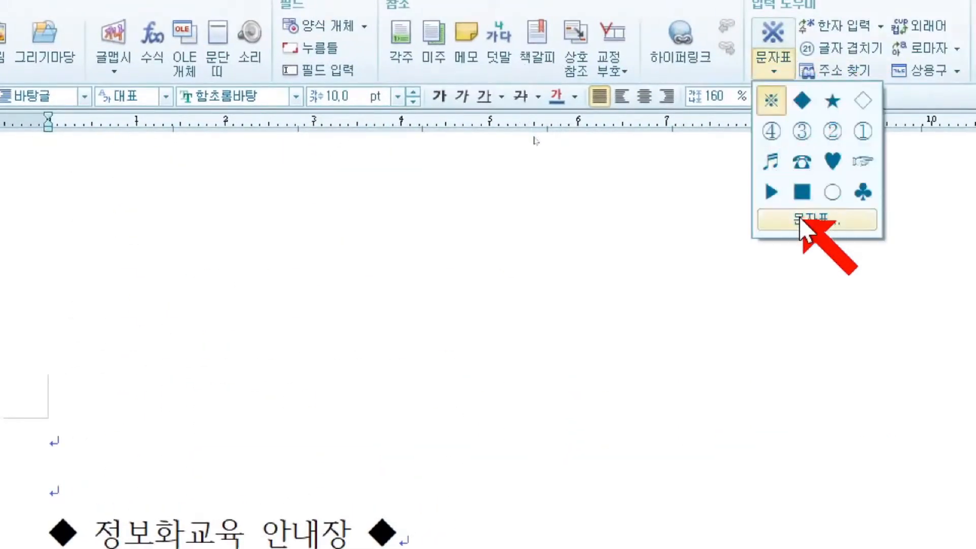
pyautogui.click(813, 219)
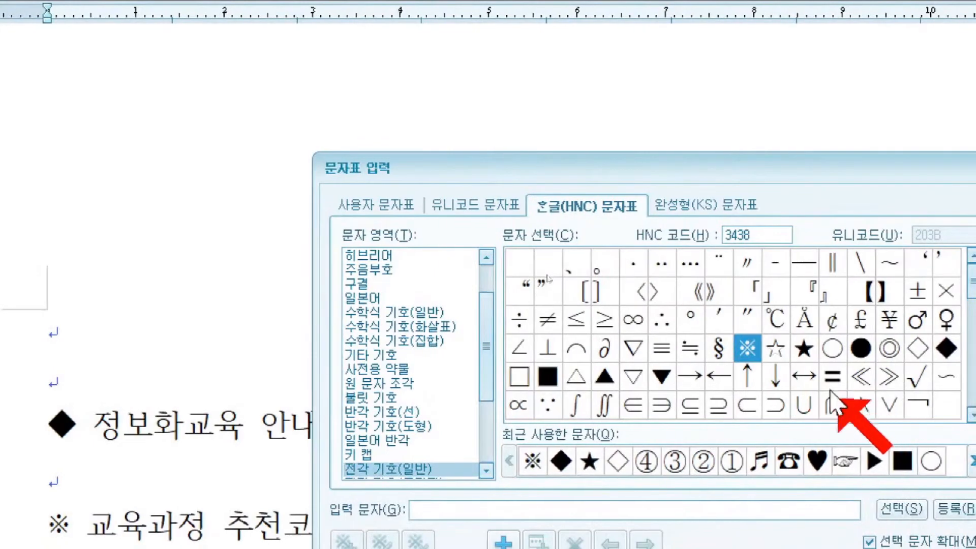
pyautogui.scroll(-1, 820, 379)
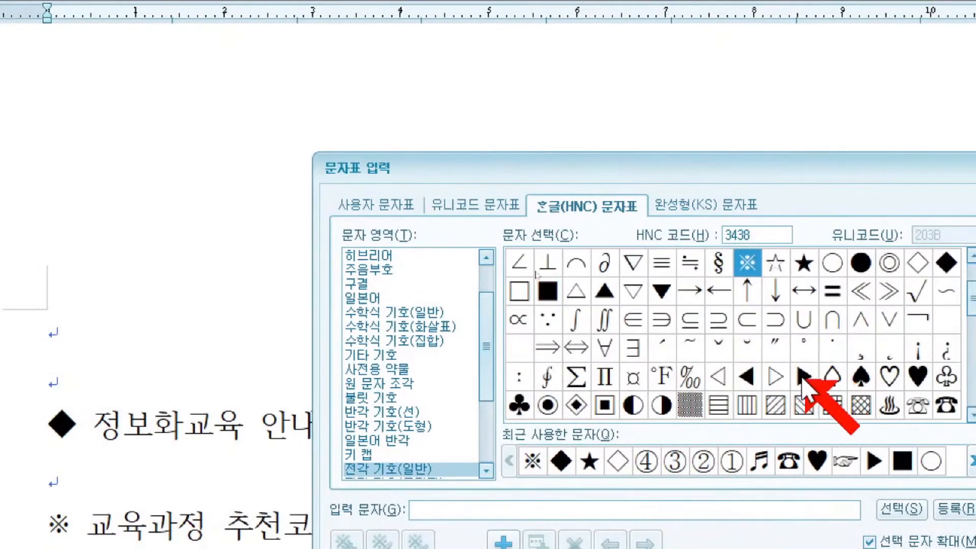
pyautogui.doubleClick(802, 376)
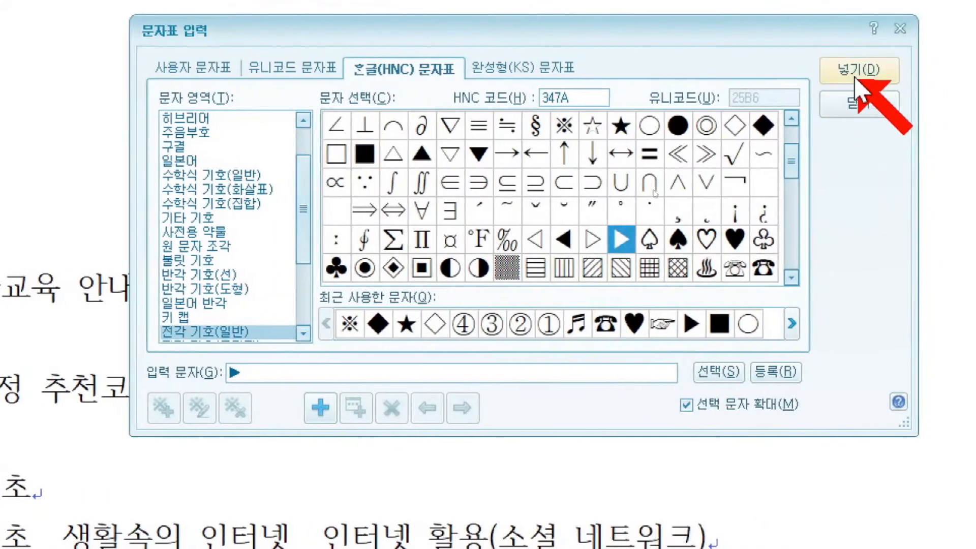
pyautogui.click(857, 70)
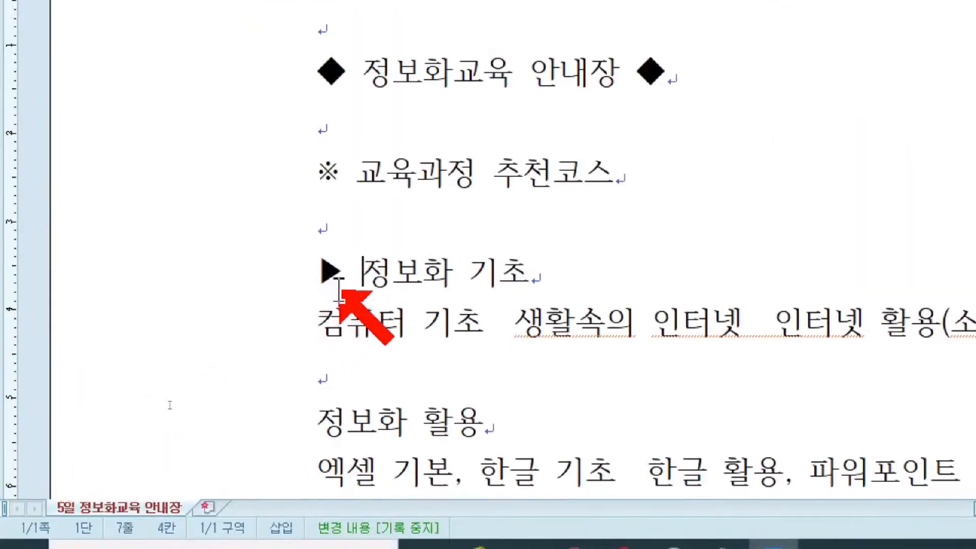
# Insert the recently used ▶ symbol before the headings 정보화 활용 and 스마트폰 체험.
pyautogui.scroll(-3, 334, 310)
pyautogui.click(326, 287)
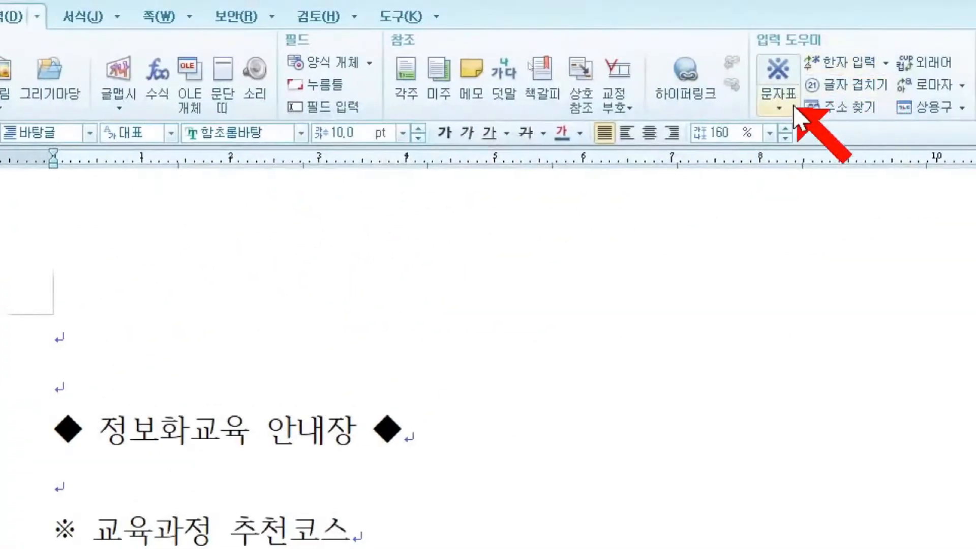
pyautogui.click(779, 104)
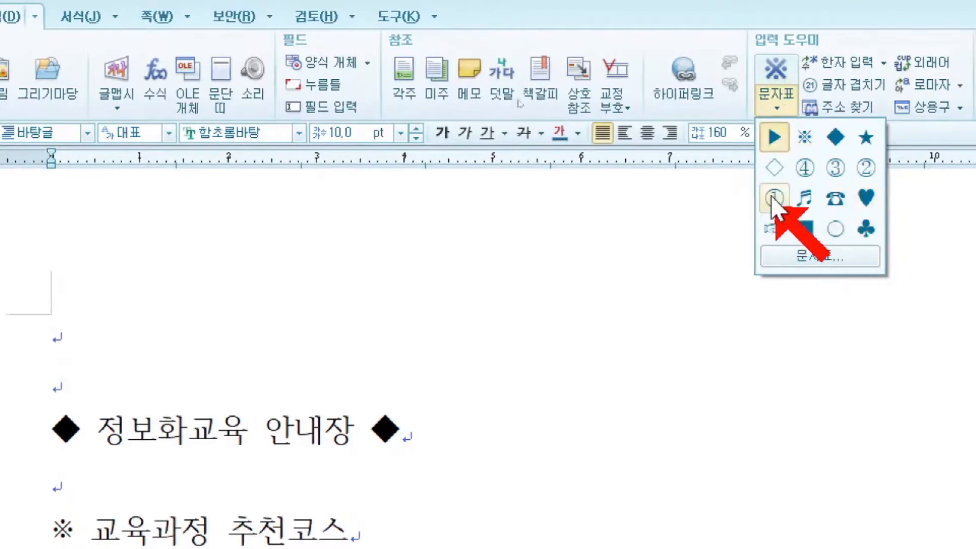
pyautogui.click(771, 140)
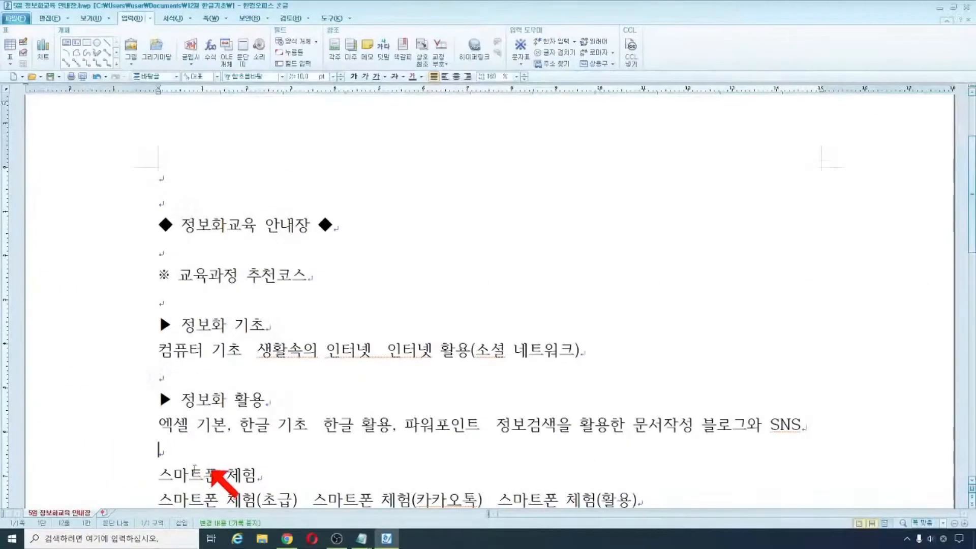
pyautogui.click(166, 413)
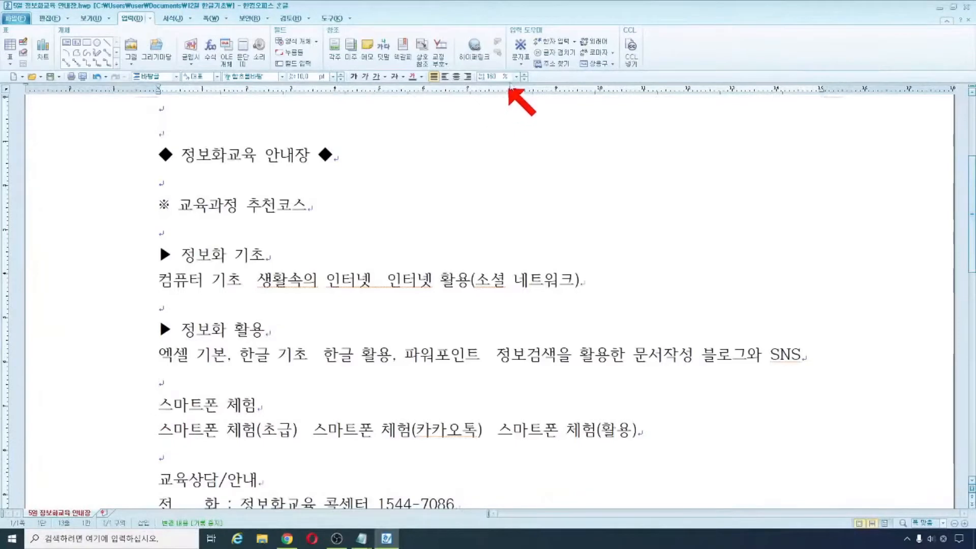
pyautogui.click(521, 63)
pyautogui.click(535, 124)
# Insert a ▶ symbol followed by a space before the 전화, 운영시간 and 장소 lines under 교육상담/안내.
pyautogui.scroll(-3, 279, 305)
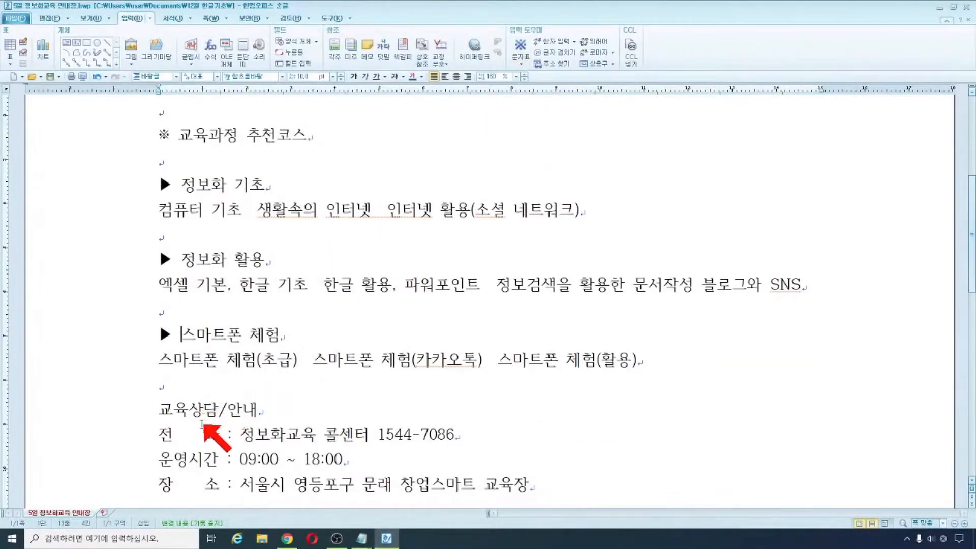
pyautogui.scroll(-3, 191, 439)
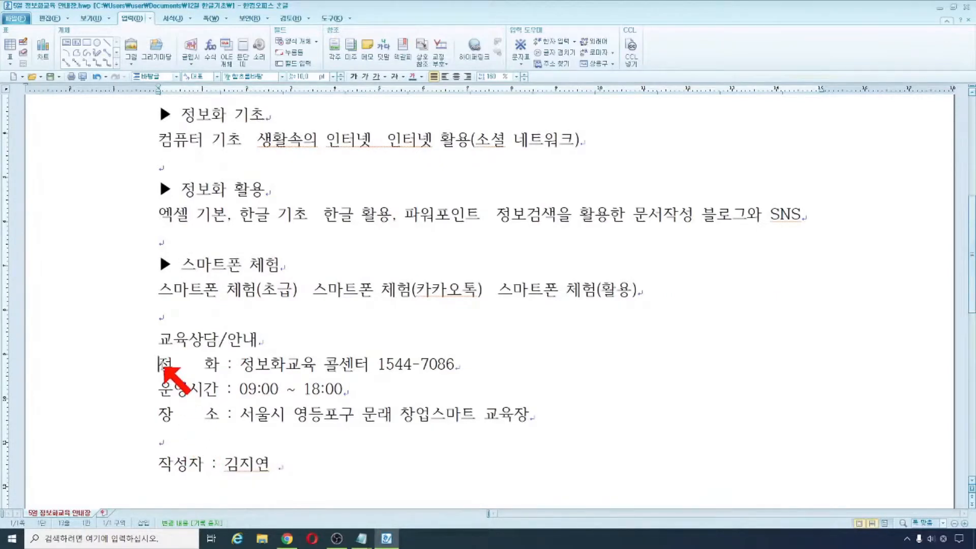
pyautogui.click(518, 64)
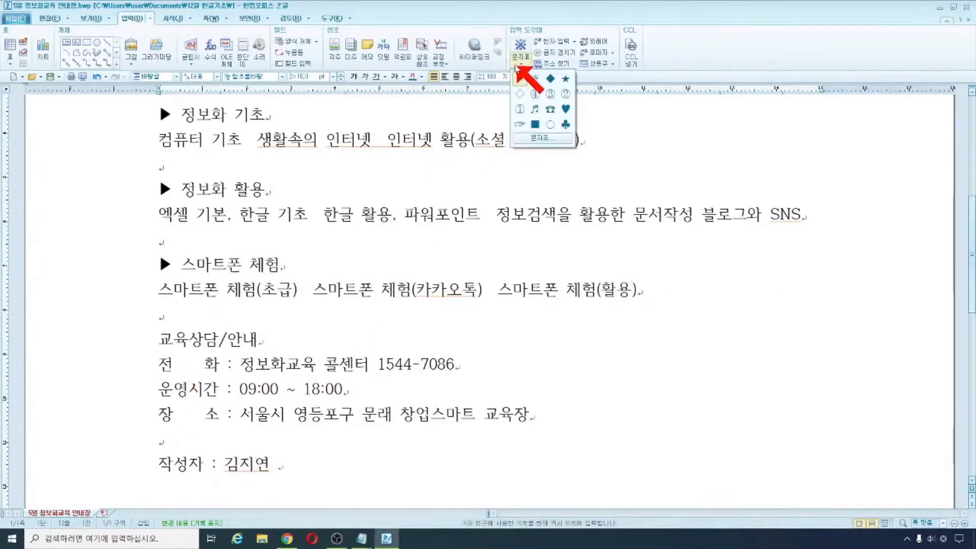
pyautogui.click(519, 78)
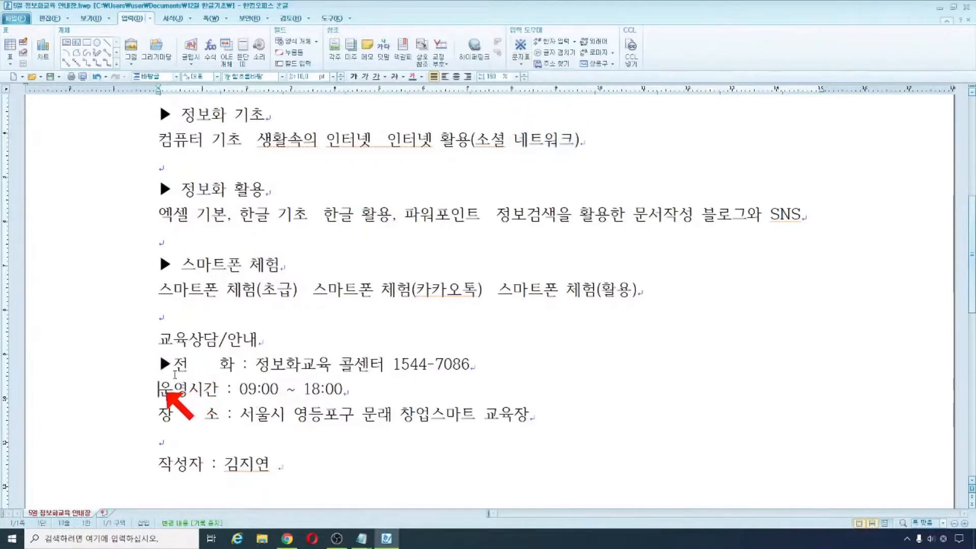
pyautogui.click(520, 64)
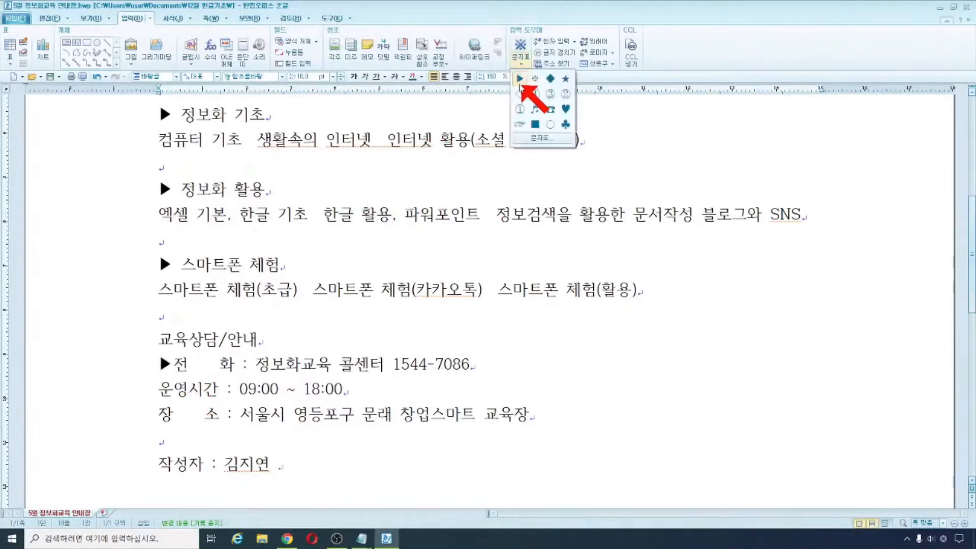
pyautogui.click(519, 78)
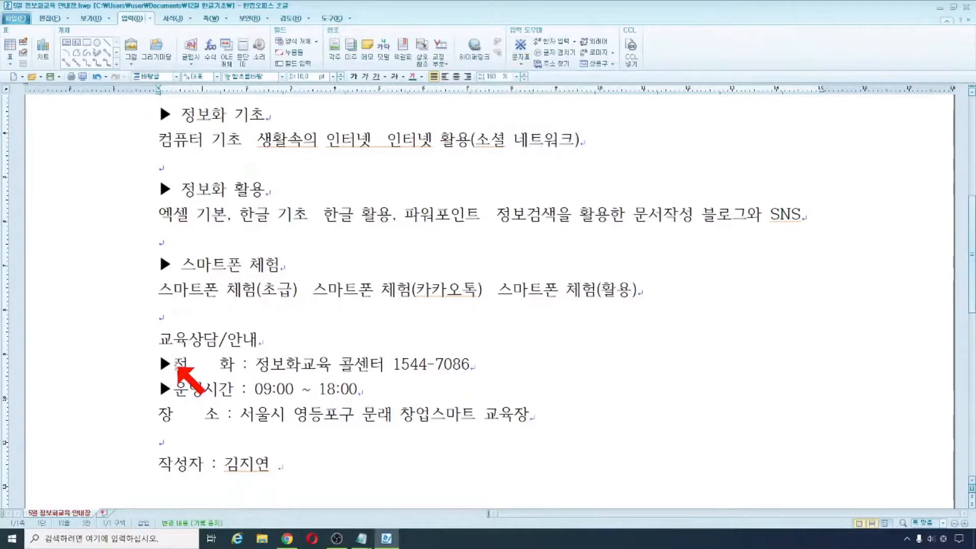
pyautogui.click(173, 389)
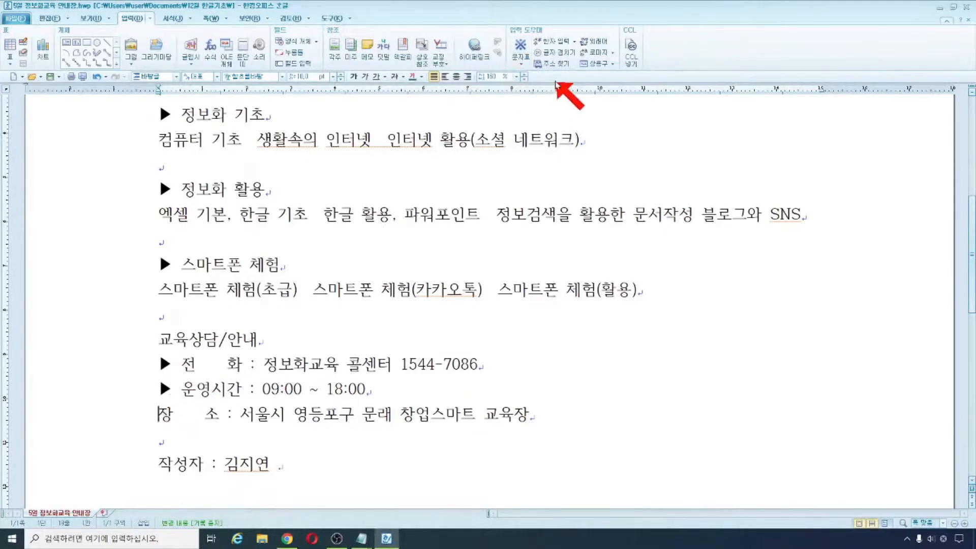
pyautogui.click(520, 63)
pyautogui.click(524, 82)
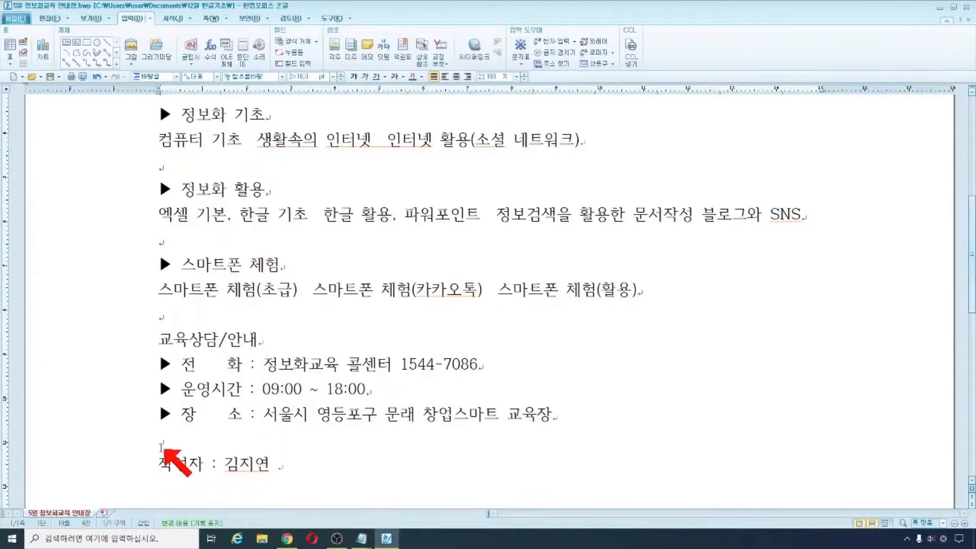
# Add two blank lines between the 장소 line and the 작성자 line.
pyautogui.click(160, 440)
pyautogui.press('Return')
pyautogui.press('Return')
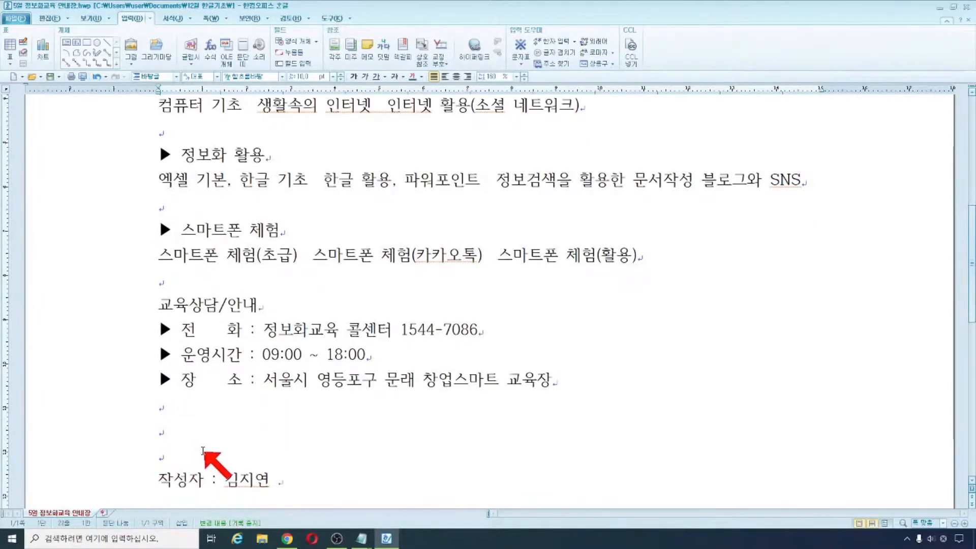
# Insert a ☞ symbol from the 전각 기호(일반) set between 컴퓨터 기초 and 생활속의 인터넷.
pyautogui.scroll(-5, 212, 486)
pyautogui.scroll(10, 217, 482)
pyautogui.scroll(-2, 218, 475)
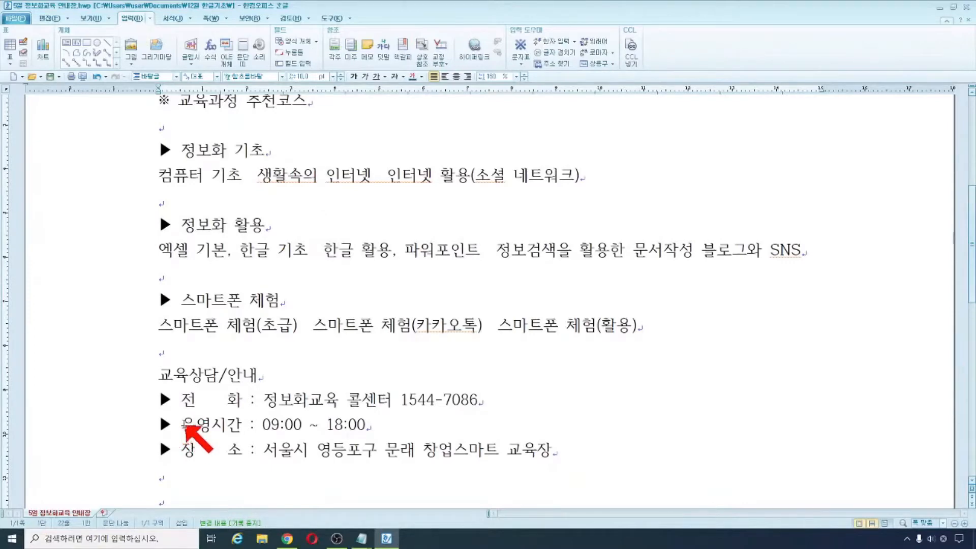
pyautogui.scroll(3, 184, 426)
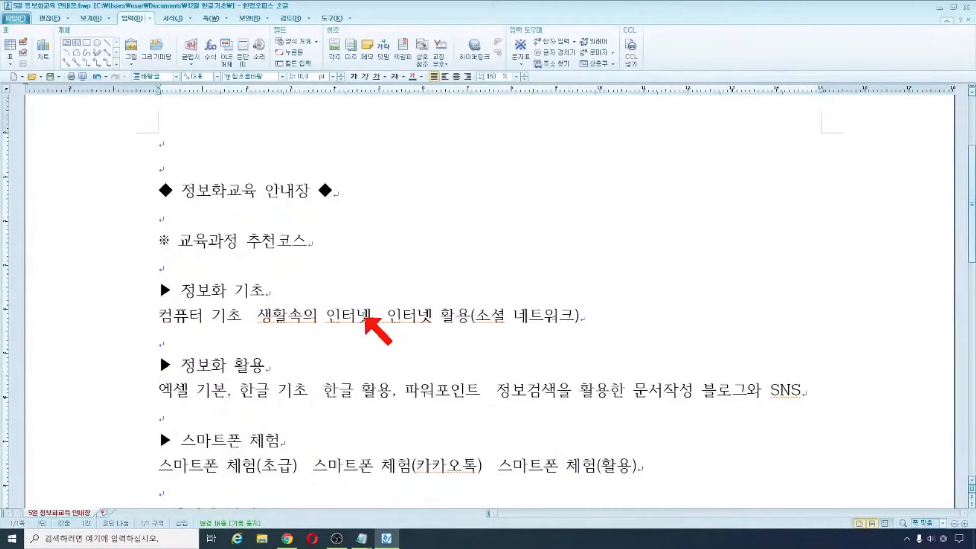
pyautogui.click(248, 317)
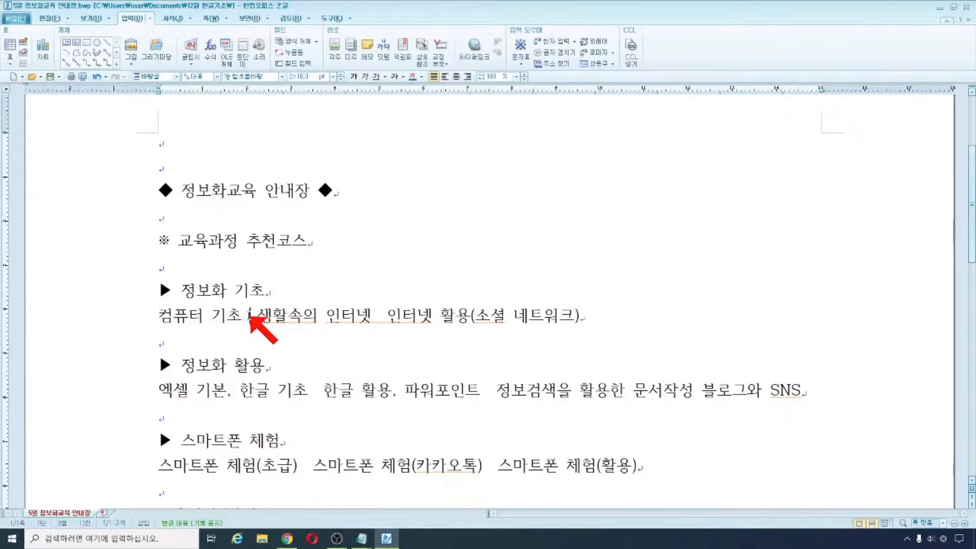
pyautogui.write('>')
pyautogui.press('BackSpace')
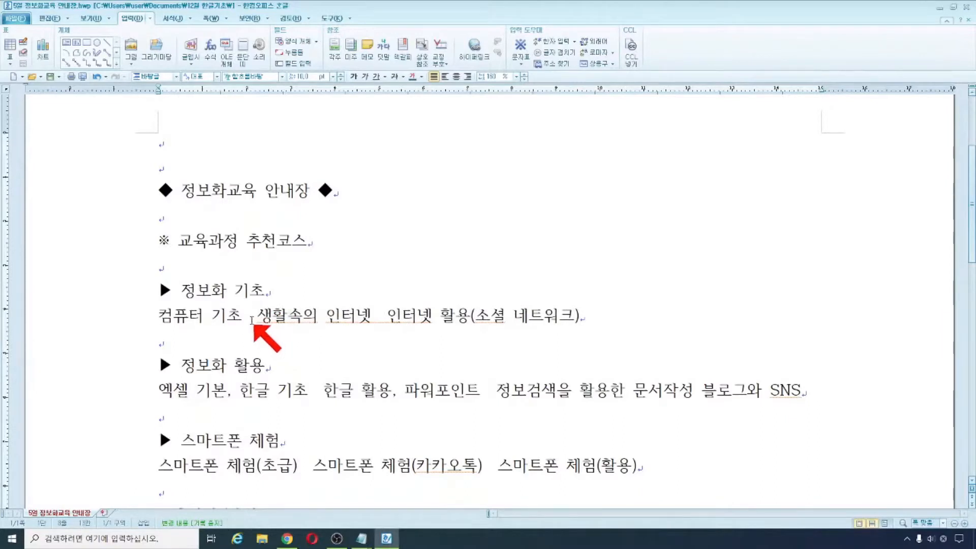
pyautogui.click(520, 63)
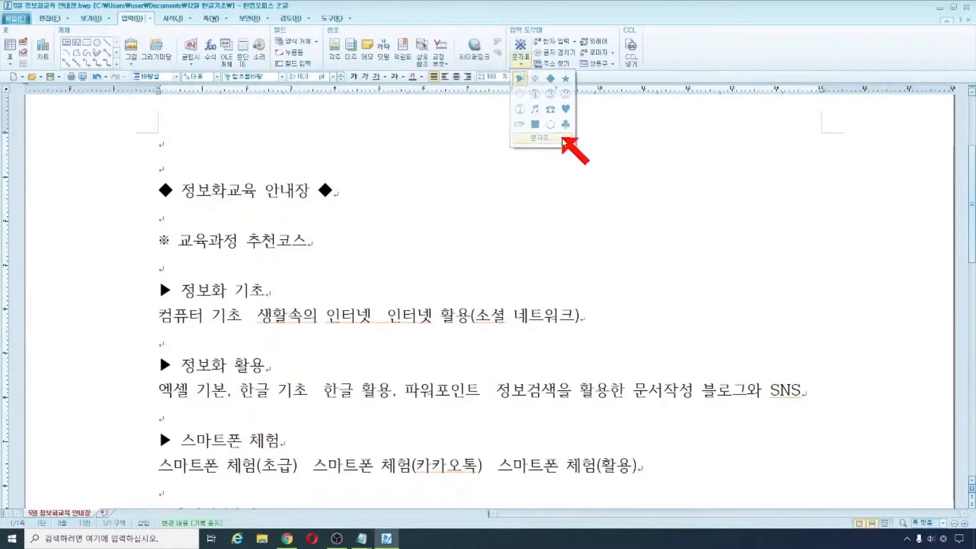
pyautogui.click(558, 138)
pyautogui.click(621, 290)
pyautogui.click(621, 290)
pyautogui.click(621, 290)
pyautogui.click(621, 290)
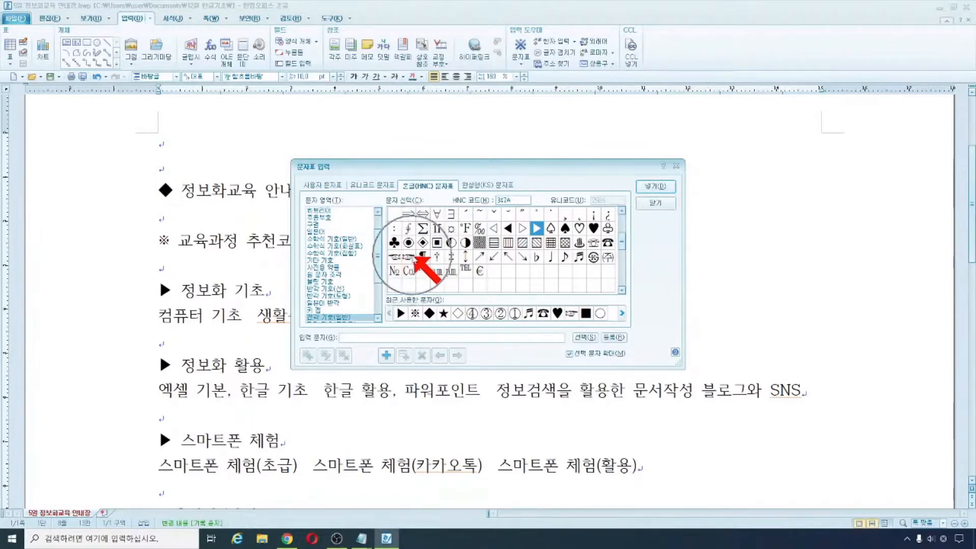
pyautogui.click(410, 256)
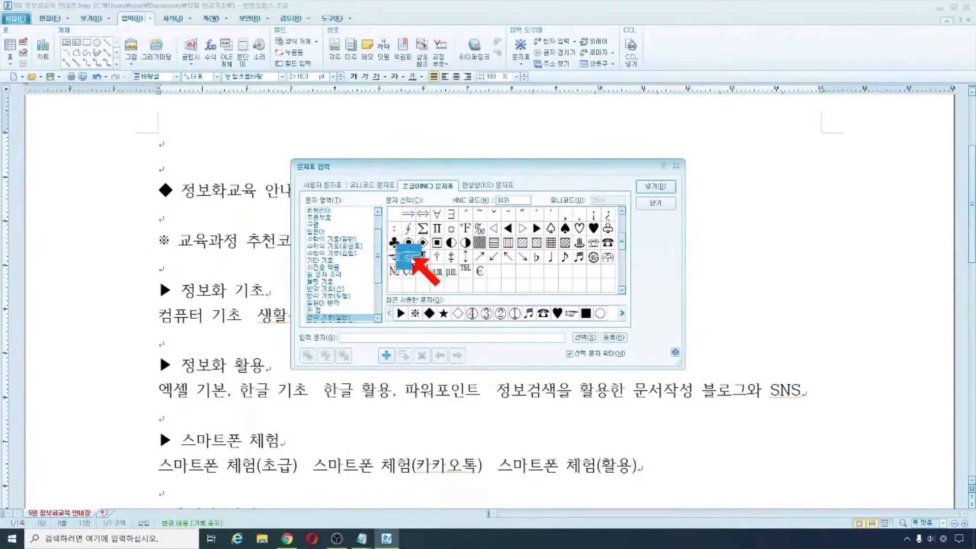
pyautogui.click(655, 186)
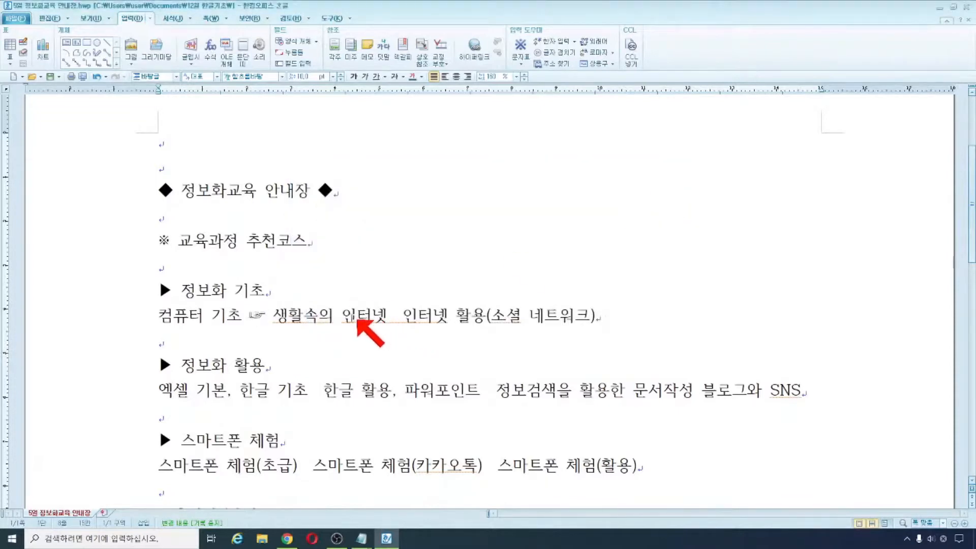
# Insert the recently used ☞ symbol between 생활속의 인터넷 and 인터넷 활용(소셜 네트워크).
pyautogui.click(393, 319)
pyautogui.click(520, 61)
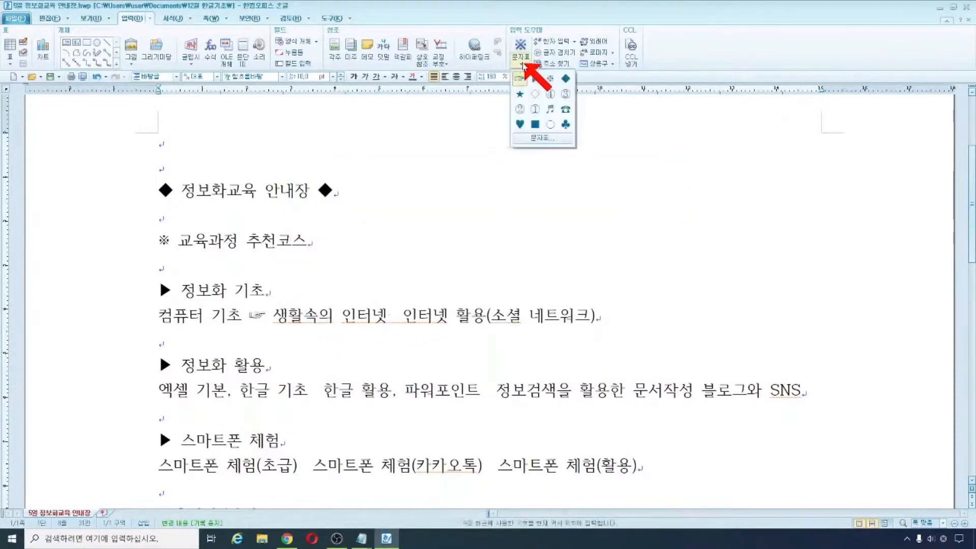
pyautogui.click(520, 79)
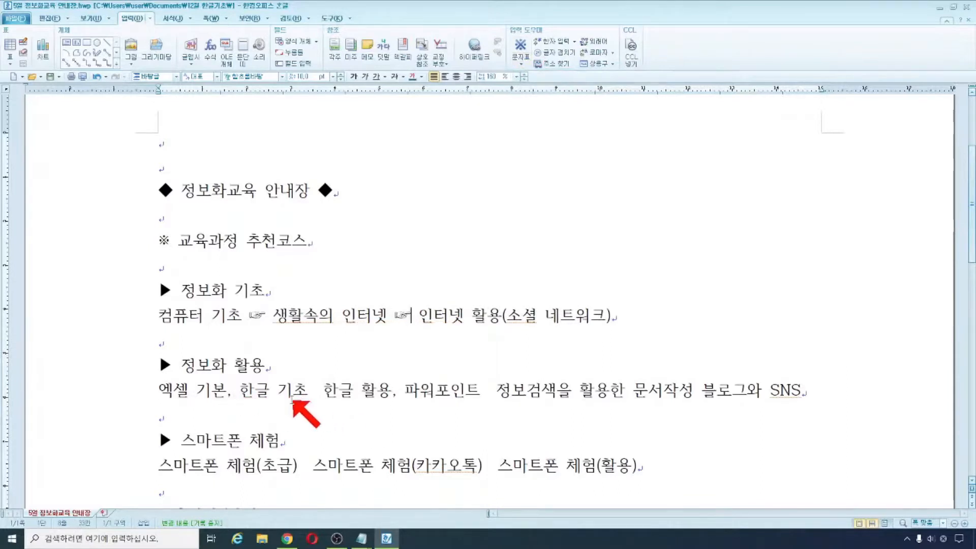
# Insert ☞ symbols after 한글 기초 and after 파워포인트 in the course line under 정보화 활용.
pyautogui.click(319, 391)
pyautogui.click(520, 61)
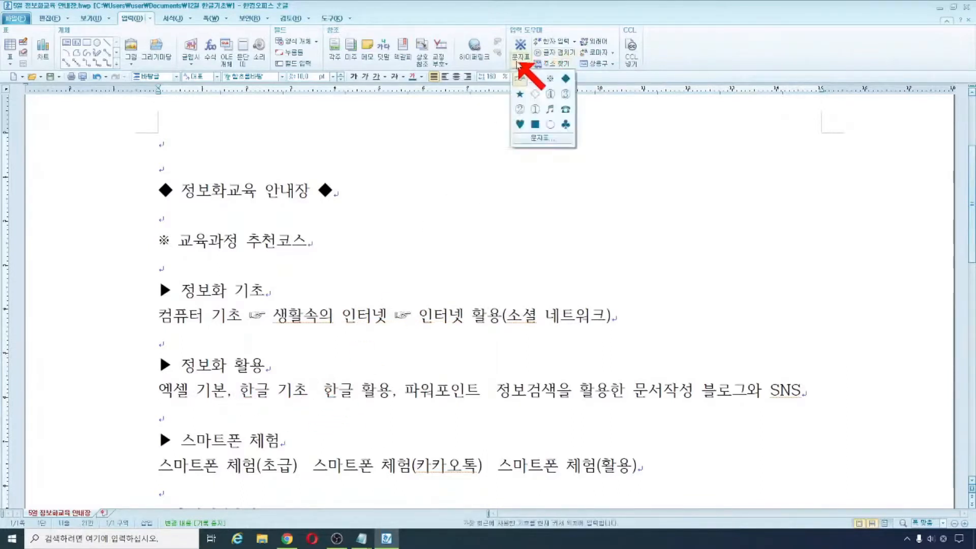
pyautogui.click(520, 79)
pyautogui.click(505, 389)
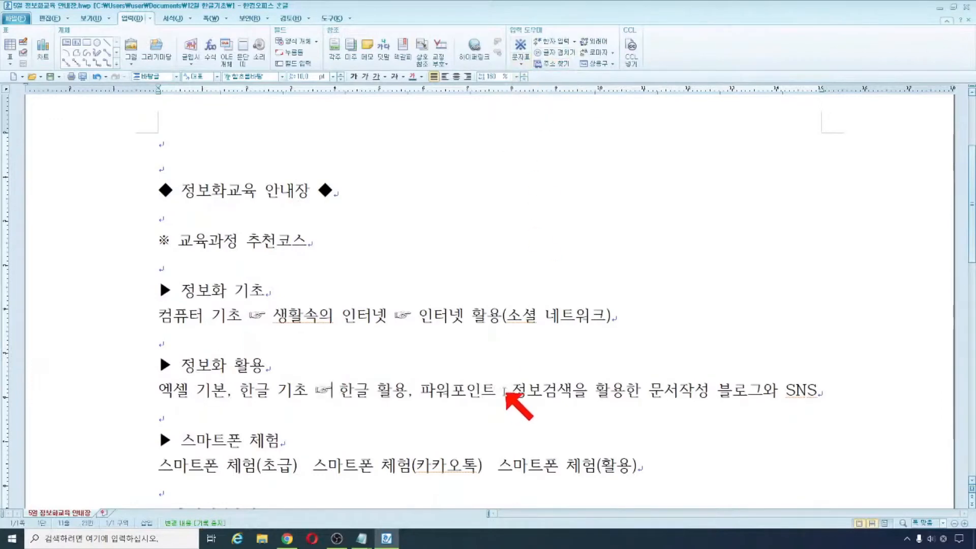
pyautogui.click(521, 61)
pyautogui.click(519, 79)
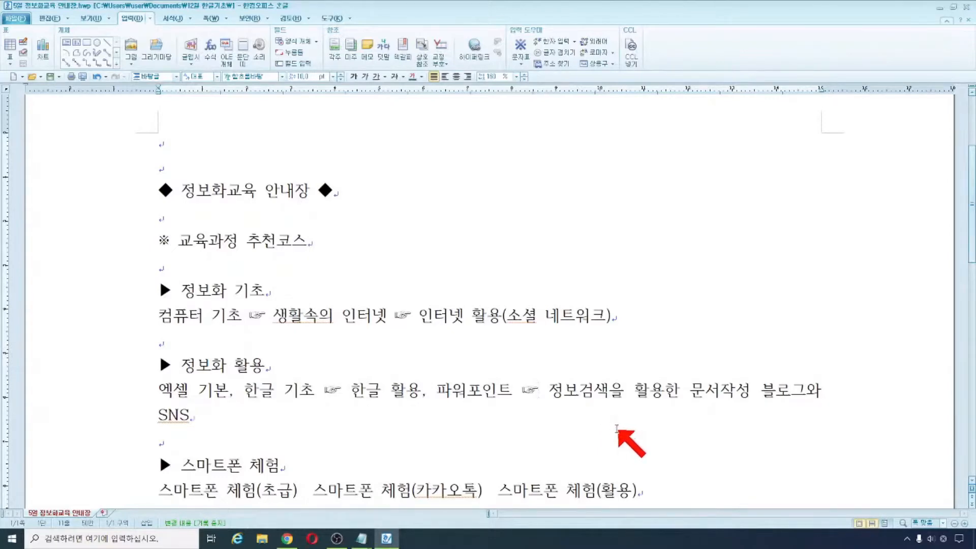
# Insert ☞ symbols after 스마트폰 체험(초급) and after 스마트폰 체험(카카오톡) in the course line.
pyautogui.scroll(-2, 617, 429)
pyautogui.click(307, 350)
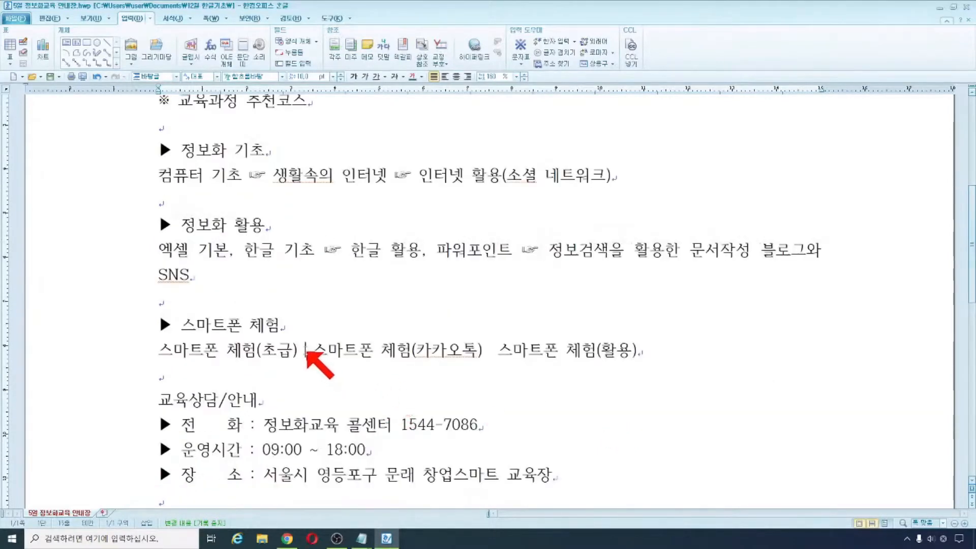
pyautogui.click(520, 64)
pyautogui.click(529, 83)
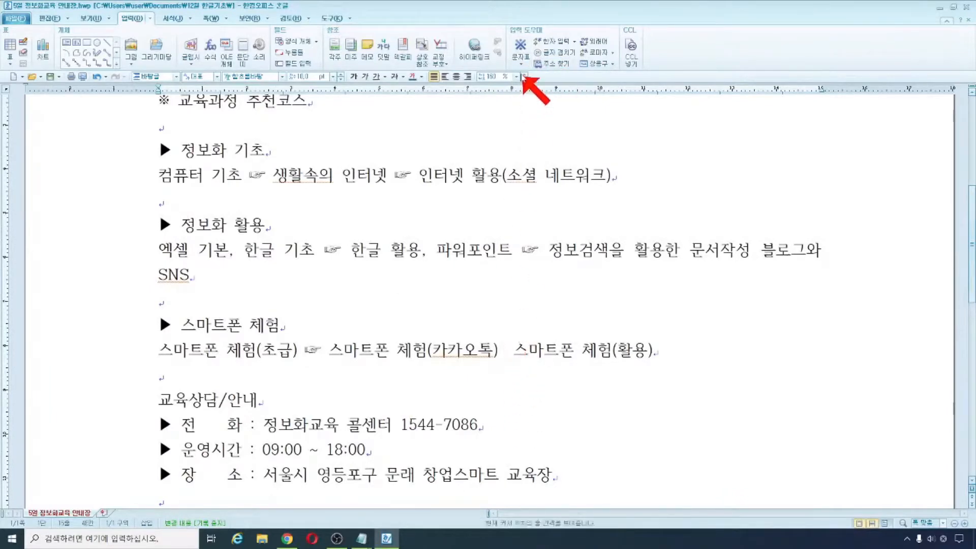
pyautogui.click(523, 77)
pyautogui.click(534, 83)
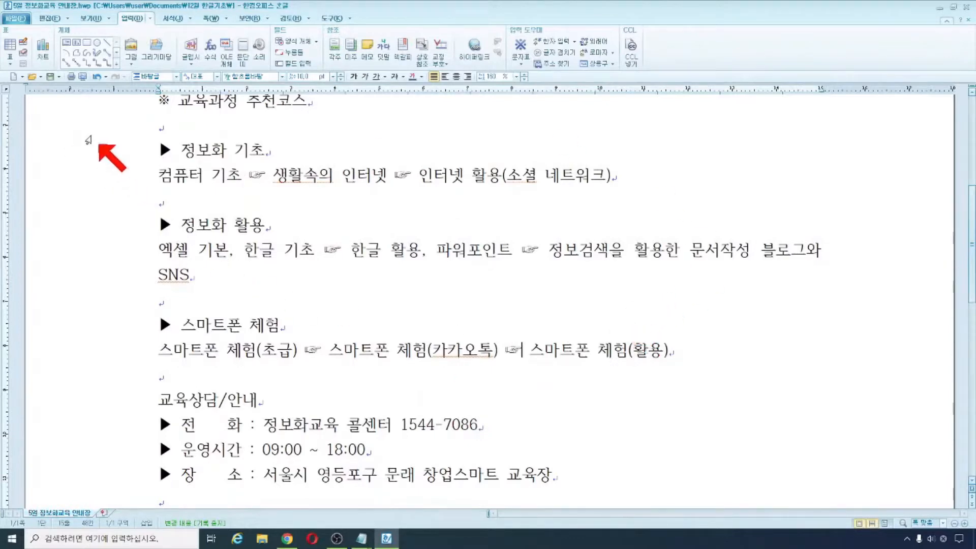
# Save the document and insert a ☎ symbol from the 전각 기호(일반) set before the call center's phone number.
pyautogui.click(52, 78)
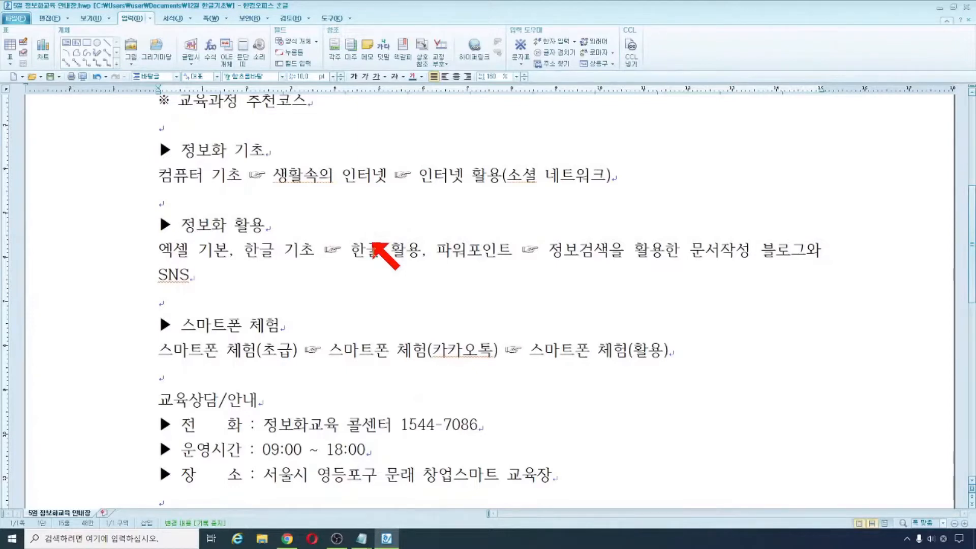
pyautogui.scroll(-1, 370, 242)
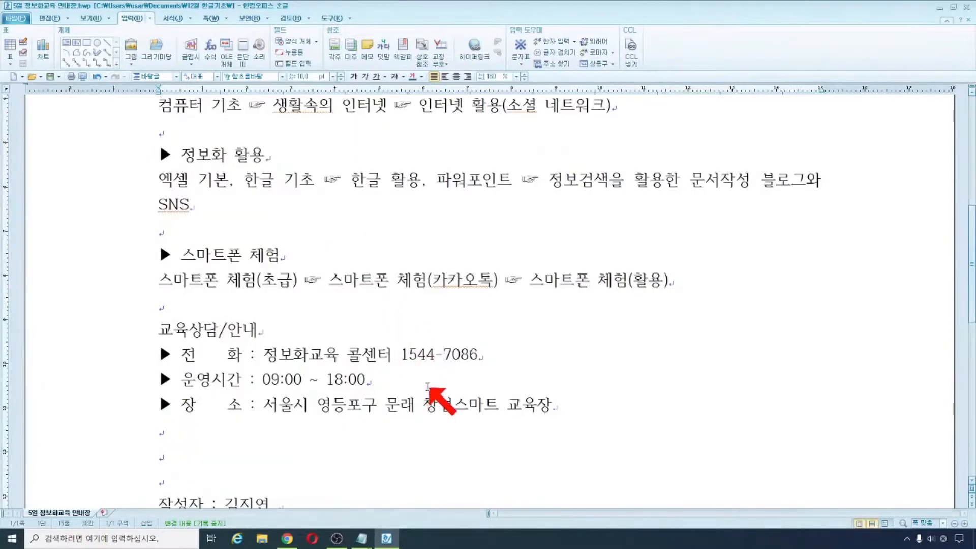
pyautogui.click(520, 65)
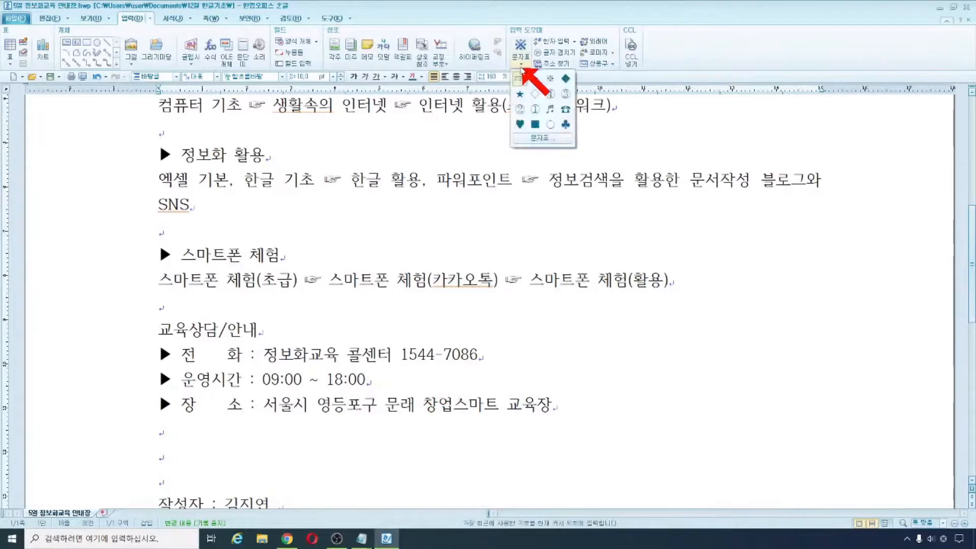
pyautogui.click(535, 138)
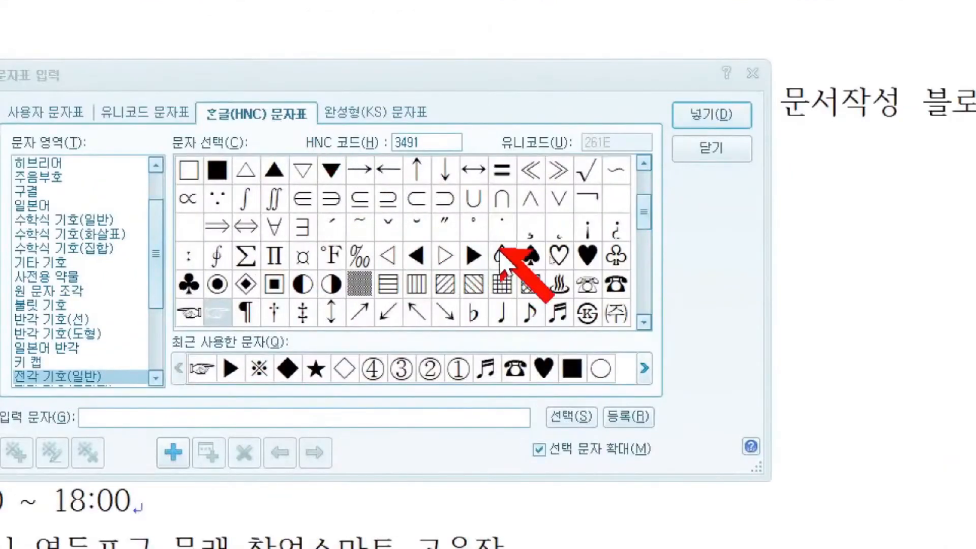
pyautogui.click(614, 285)
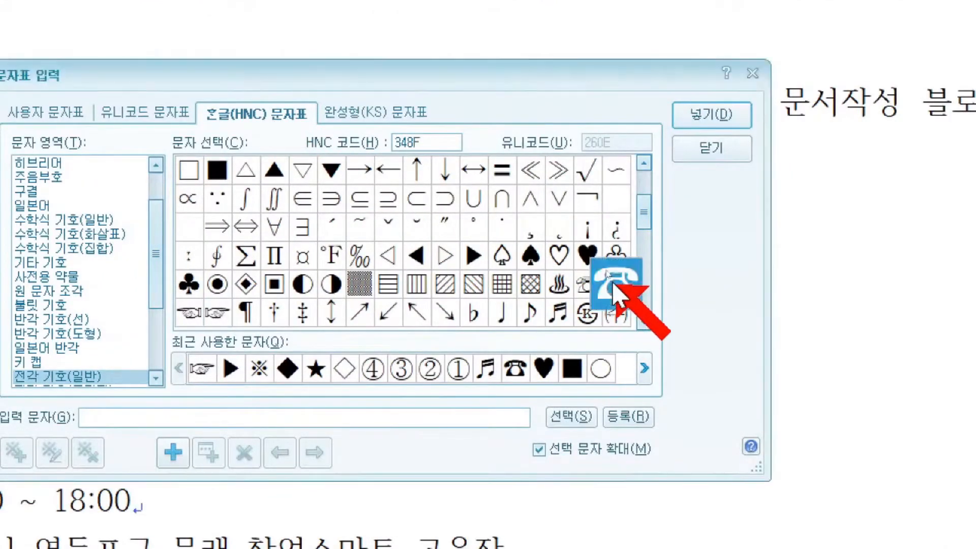
pyautogui.doubleClick(621, 279)
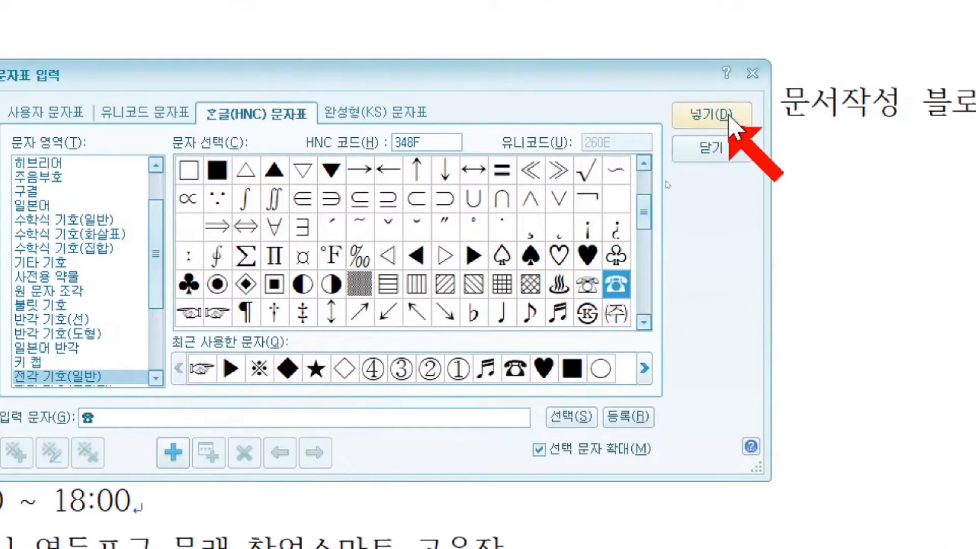
pyautogui.click(726, 117)
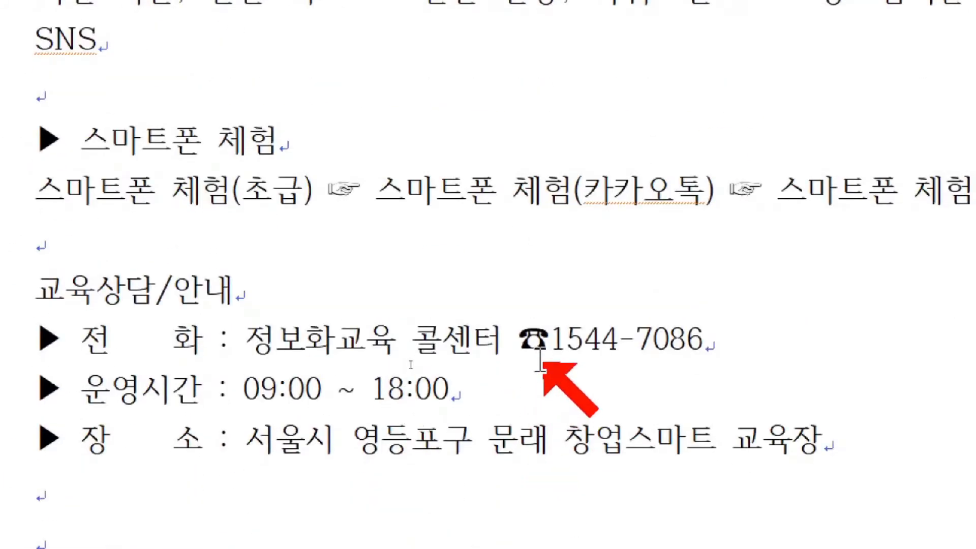
# Convert 교육 in the title 정보화교육 안내장 to the Hanja 敎育, using the 漢字 input format.
pyautogui.scroll(-1, 545, 468)
pyautogui.scroll(1, 549, 465)
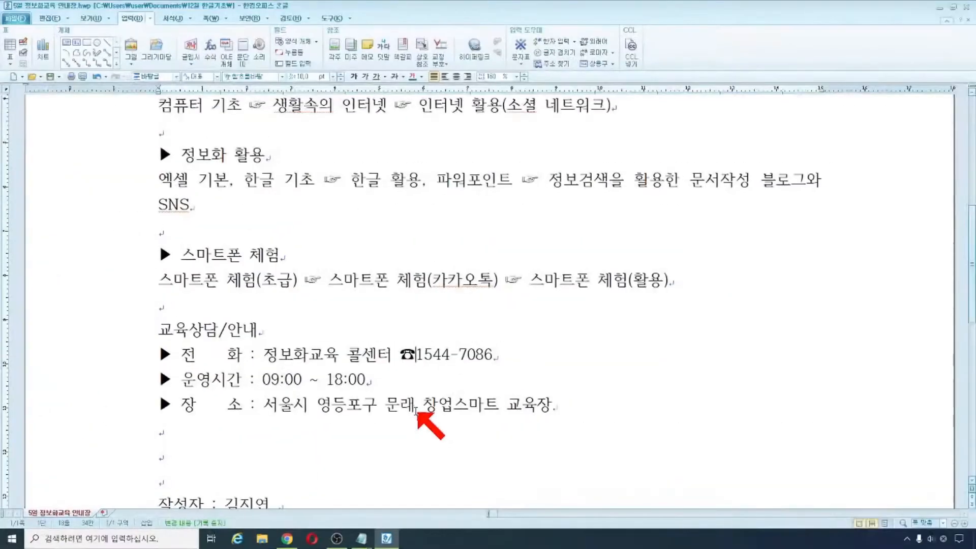
pyautogui.scroll(2, 416, 411)
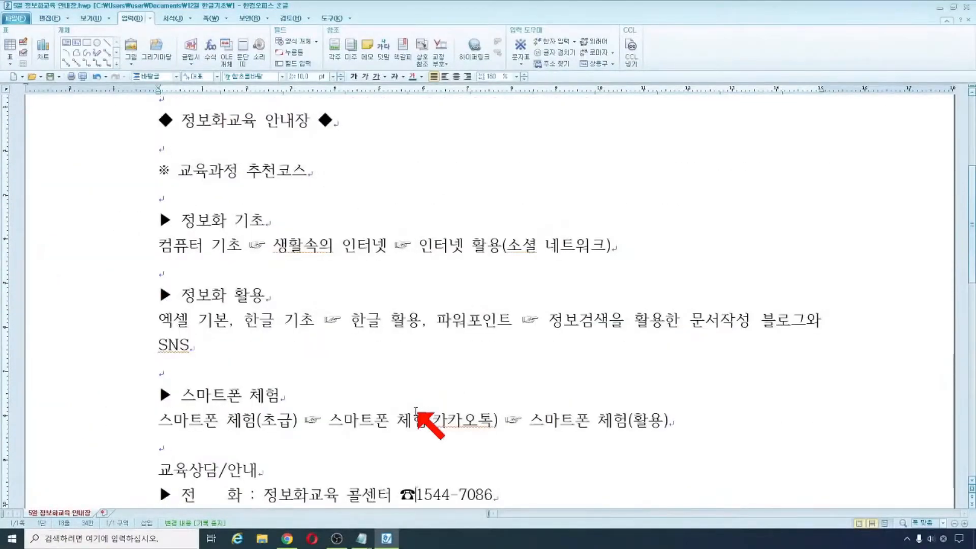
pyautogui.scroll(1, 279, 213)
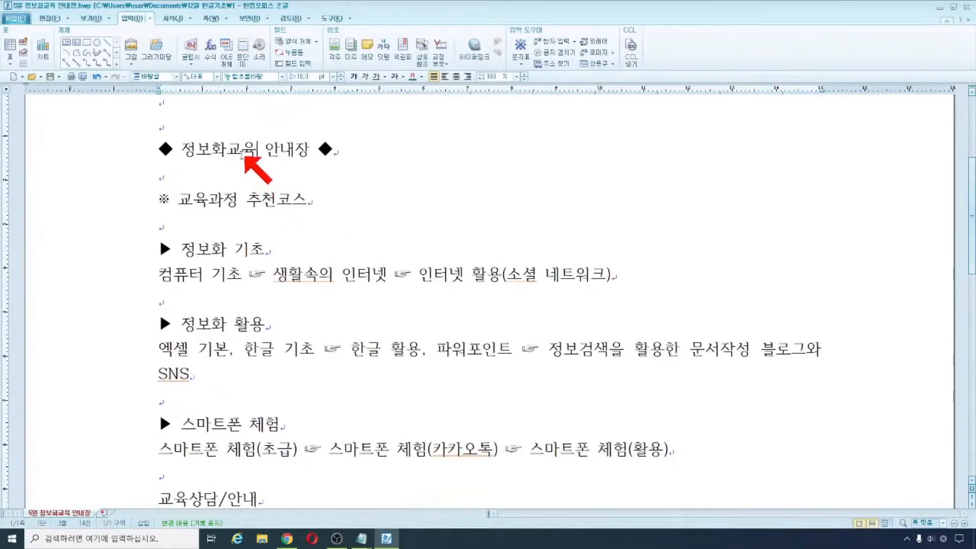
pyautogui.moveTo(226, 155); pyautogui.dragTo(256, 156)
pyautogui.press('F9')
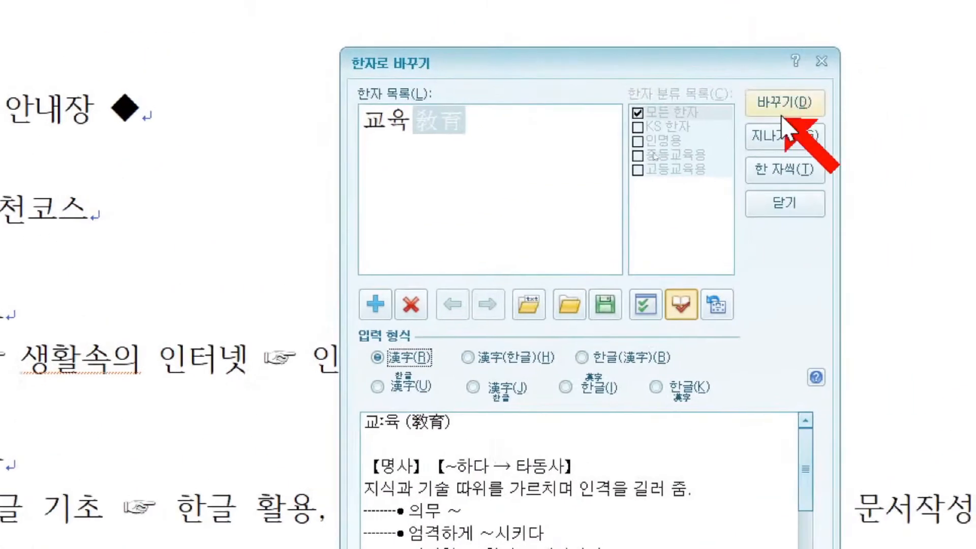
pyautogui.click(783, 122)
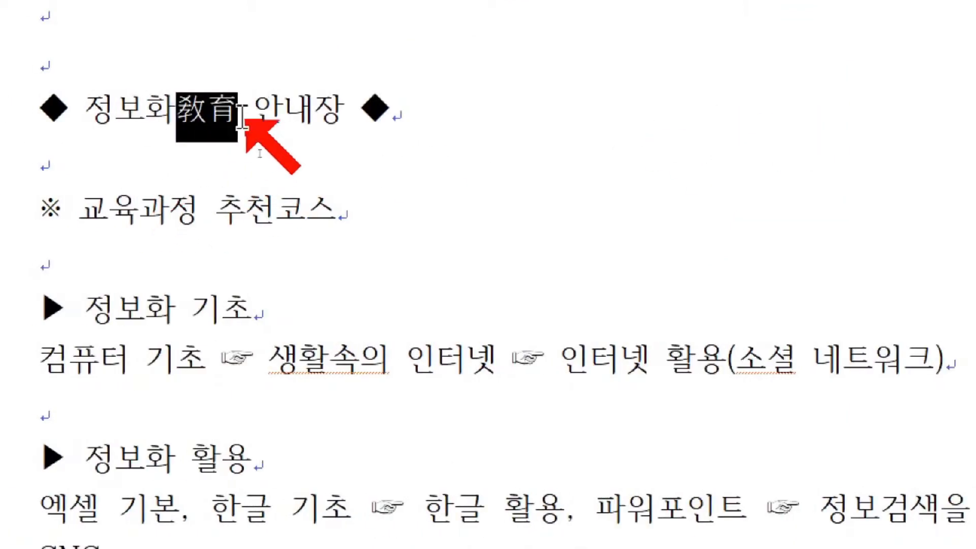
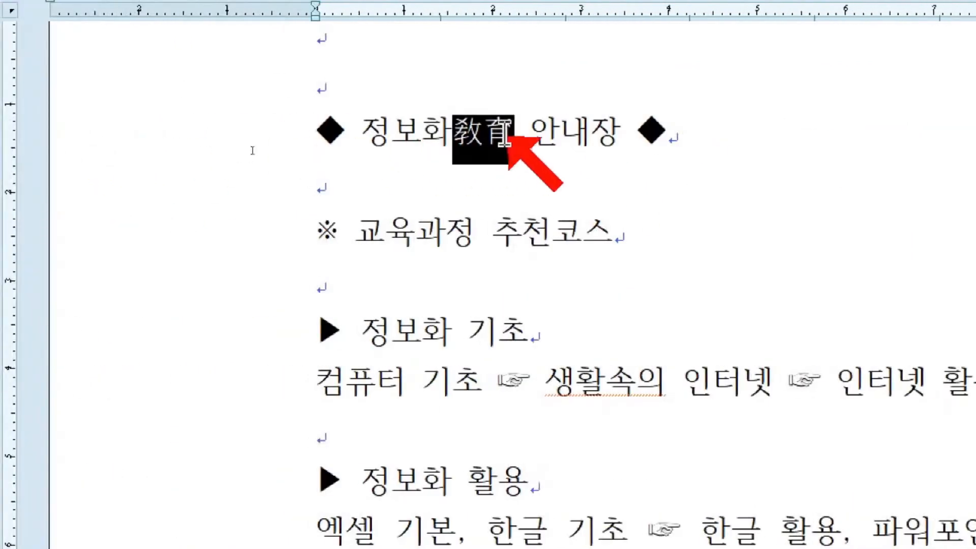
pyautogui.click(508, 137)
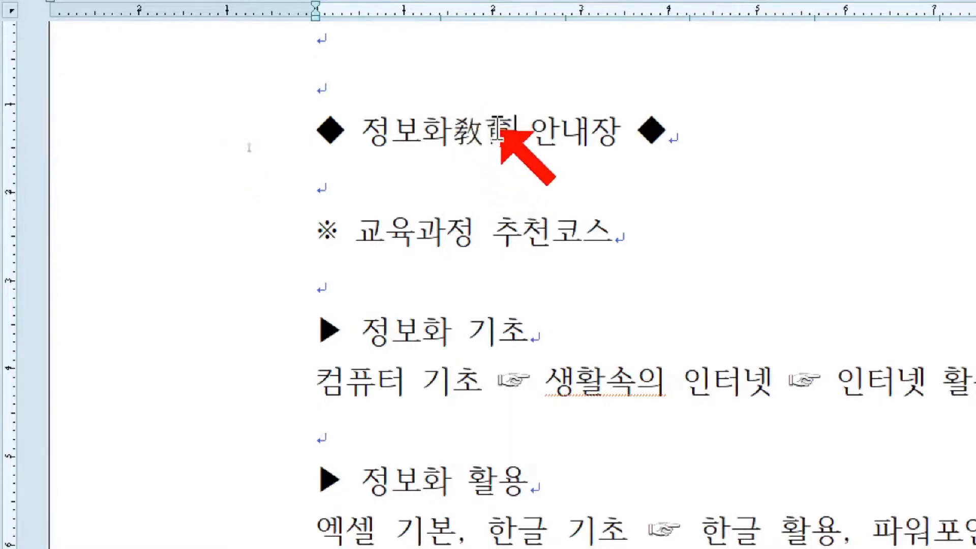
pyautogui.click(500, 155)
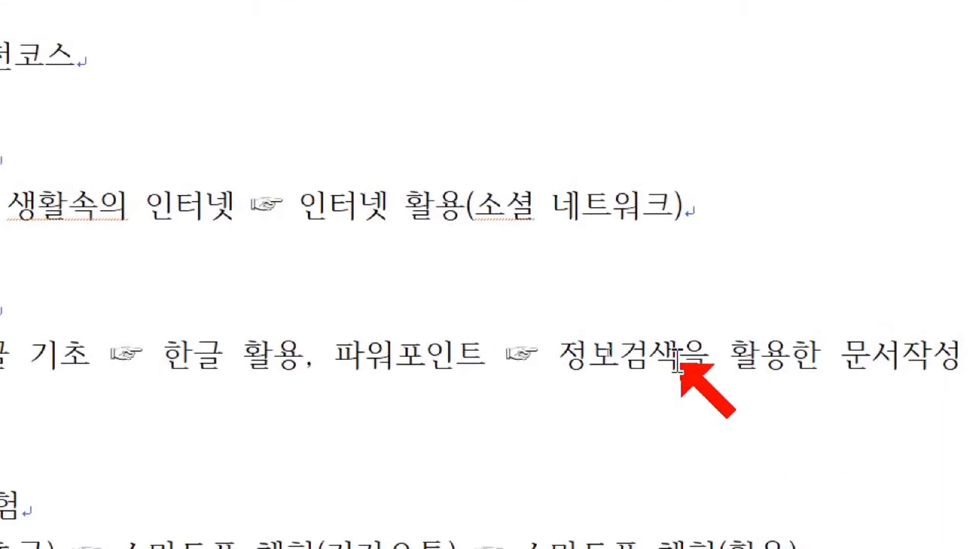
# Convert 검색 in 정보검색을 under 정보화 활용 to the Hanja 檢索.
pyautogui.press('F9')
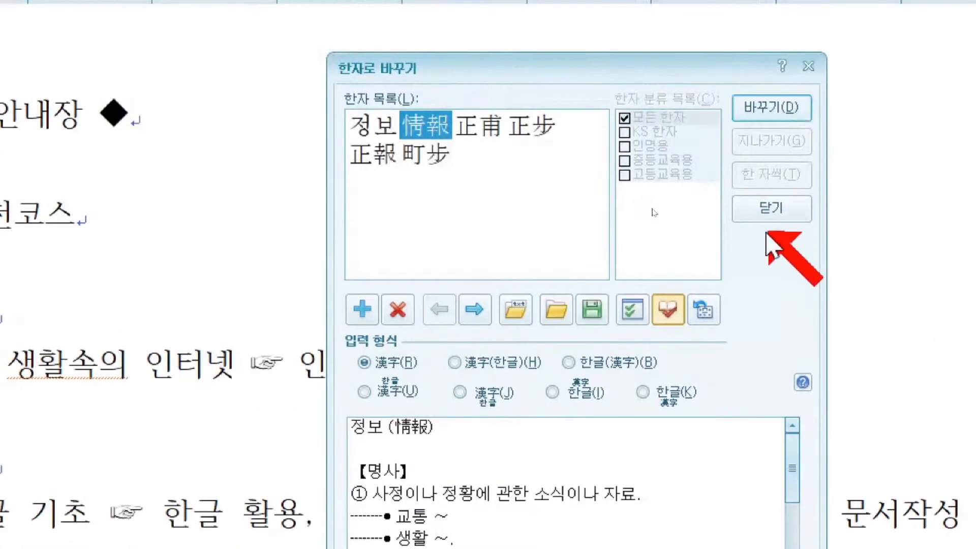
pyautogui.click(790, 210)
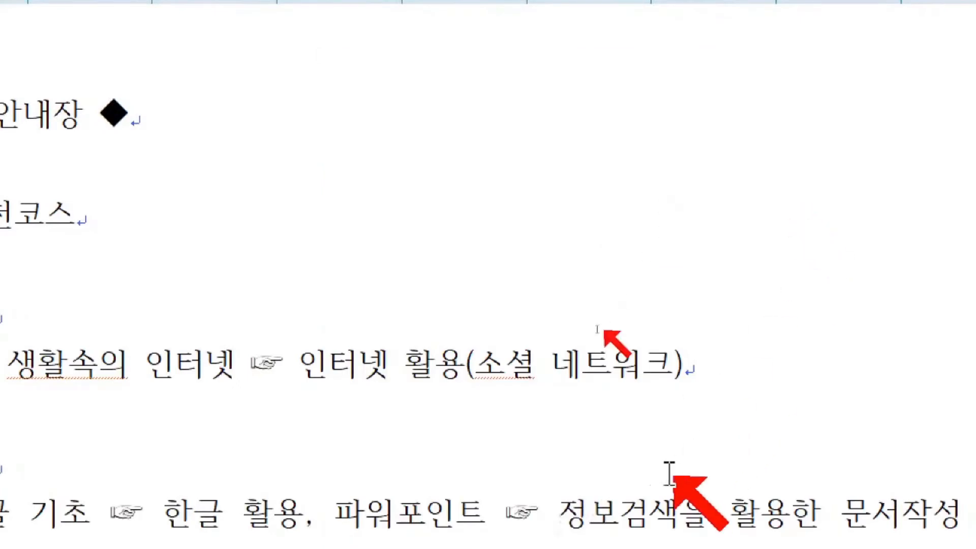
pyautogui.moveTo(623, 351); pyautogui.dragTo(674, 350)
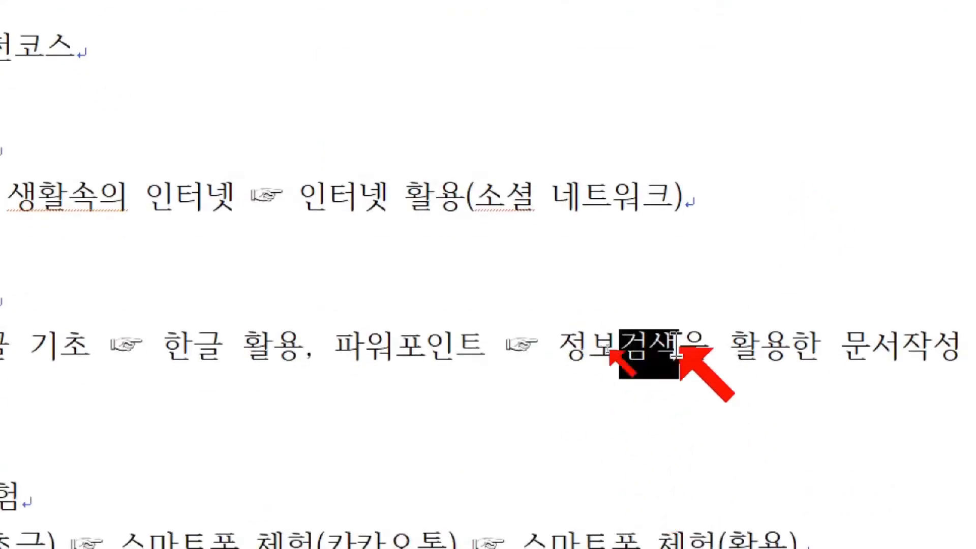
pyautogui.press('F9')
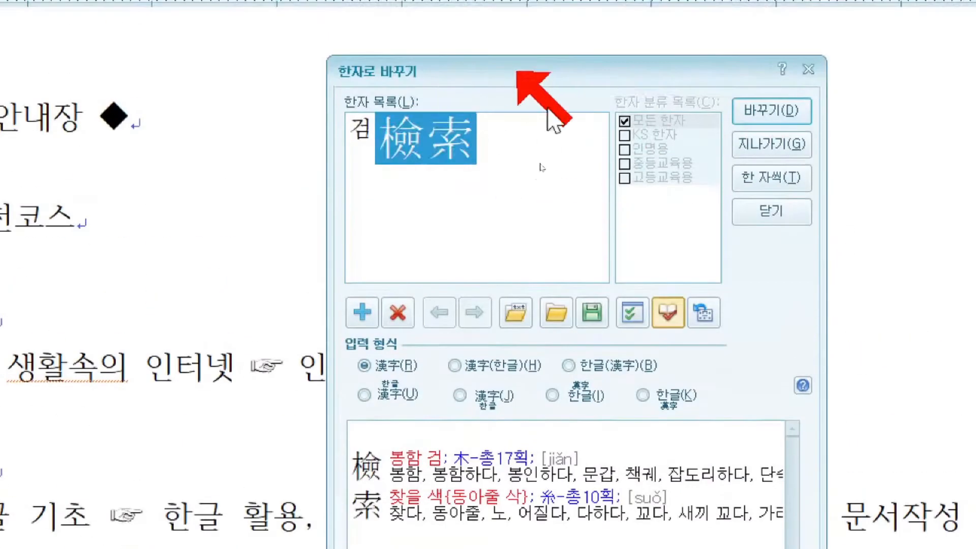
pyautogui.click(771, 26)
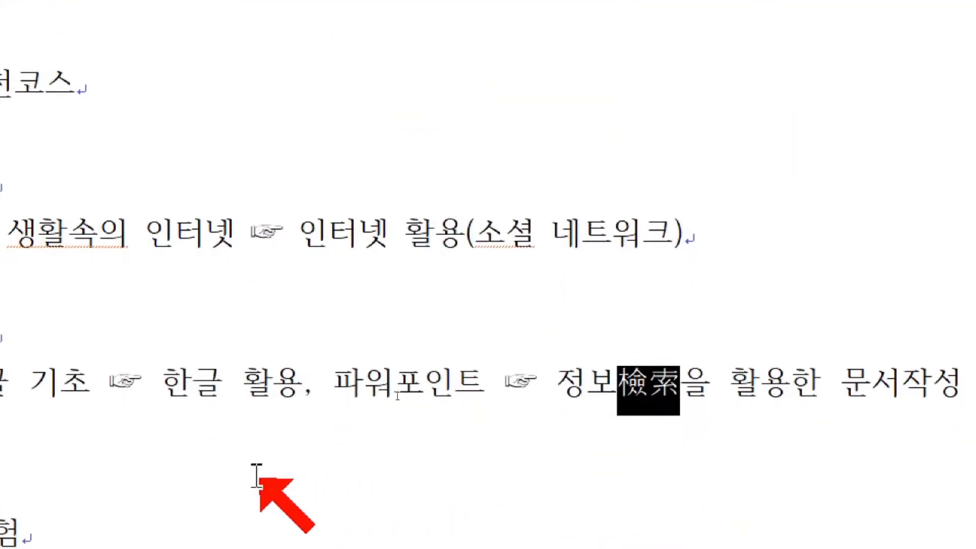
# Convert 정보화 in the 전화 contact line to Hanja, choosing 情報 for 정보 and 化 for 화.
pyautogui.moveTo(507, 378); pyautogui.dragTo(580, 376)
pyautogui.press('F9')
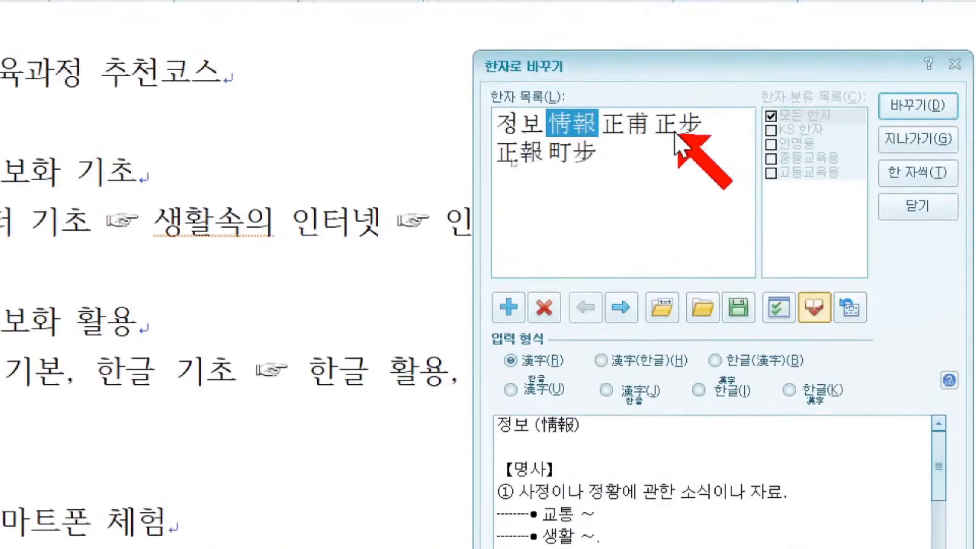
pyautogui.moveTo(591, 123)
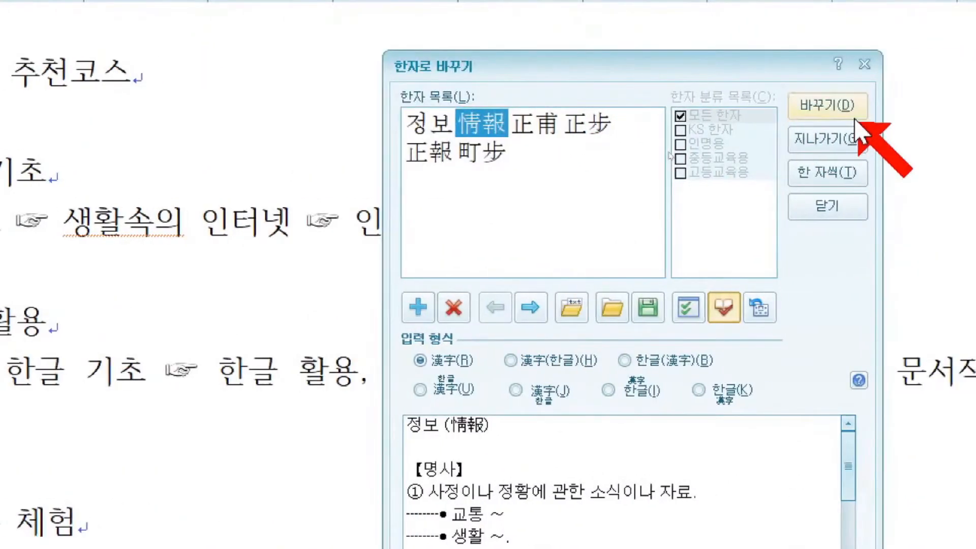
pyautogui.click(856, 127)
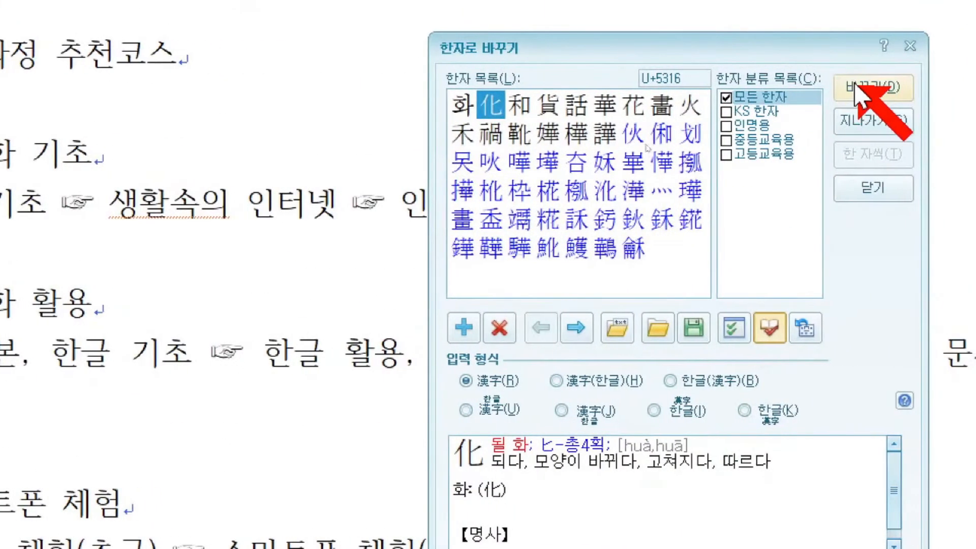
pyautogui.click(874, 87)
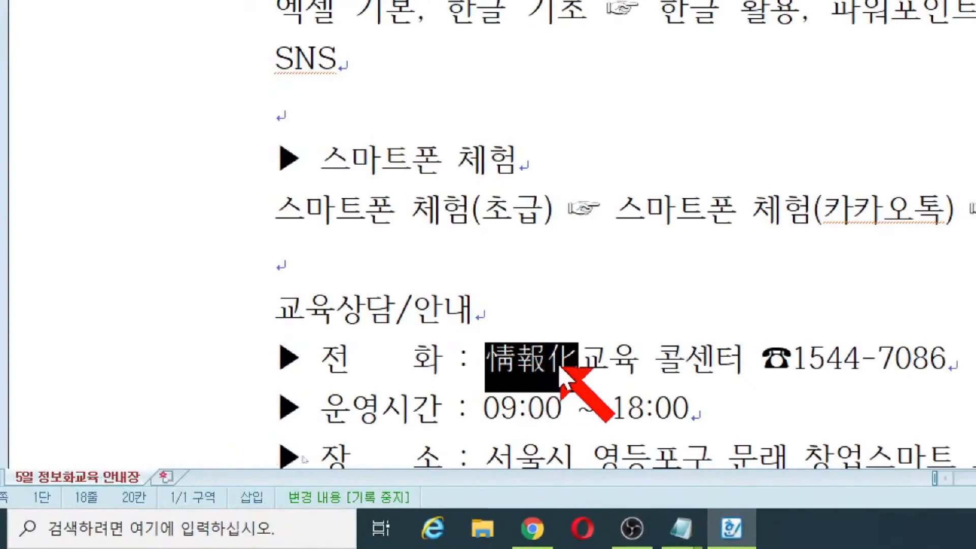
pyautogui.click(179, 367)
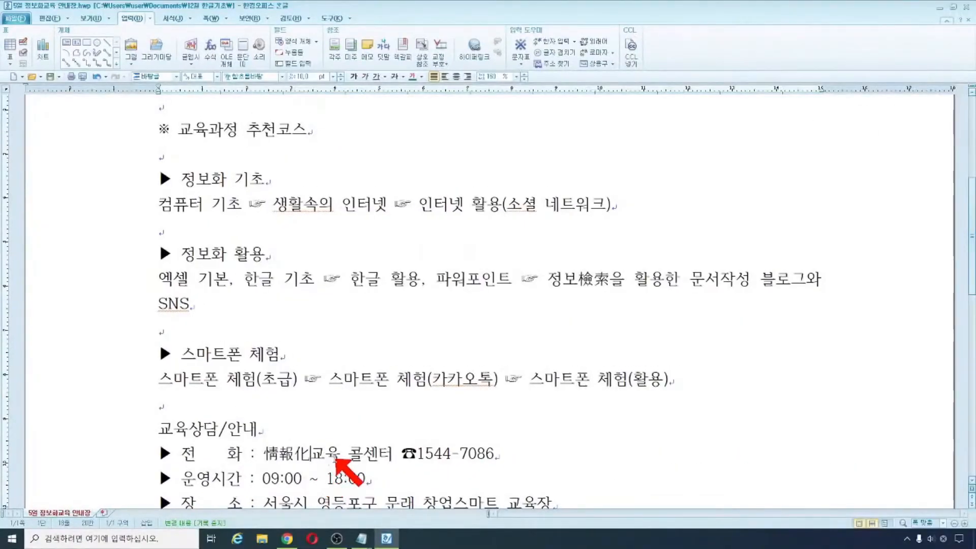
# Change the font of the title line ◆ 정보화敎育 안내장 ◆ to 맑은 고딕.
pyautogui.scroll(-1, 628, 368)
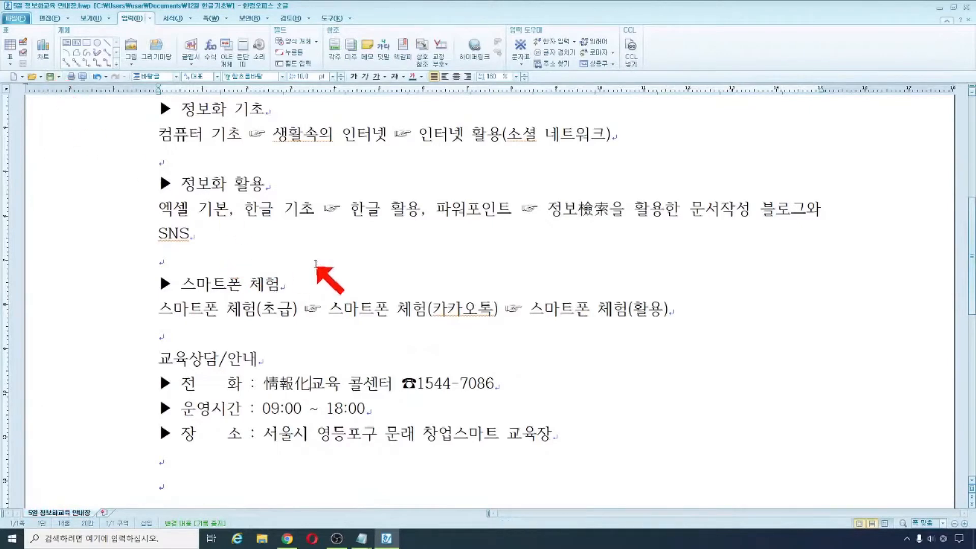
pyautogui.scroll(3, 335, 283)
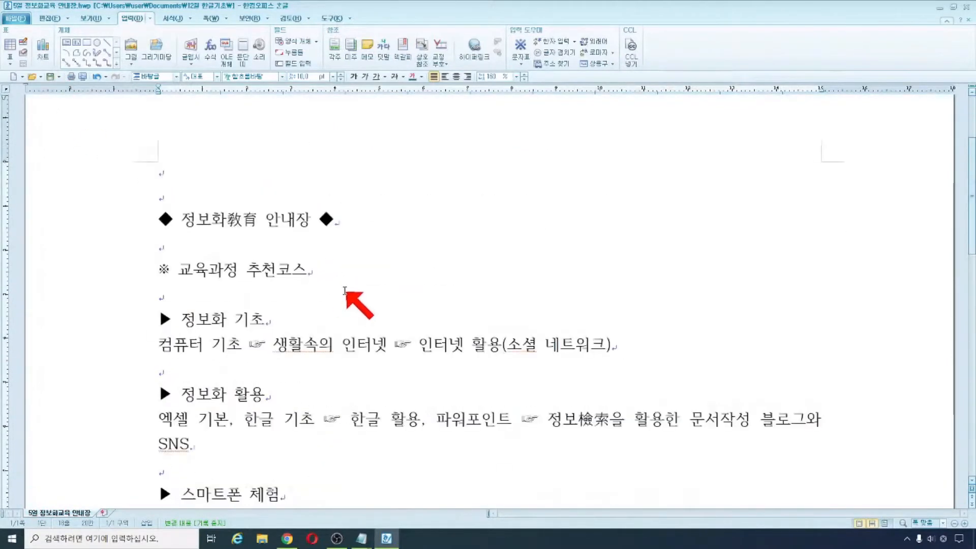
pyautogui.click(162, 218)
pyautogui.moveTo(162, 218); pyautogui.dragTo(356, 224)
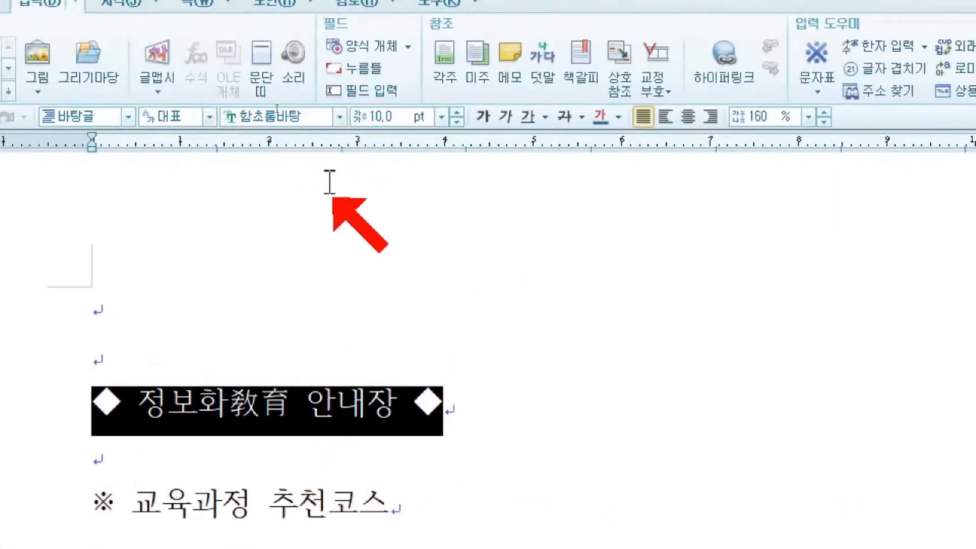
pyautogui.click(338, 119)
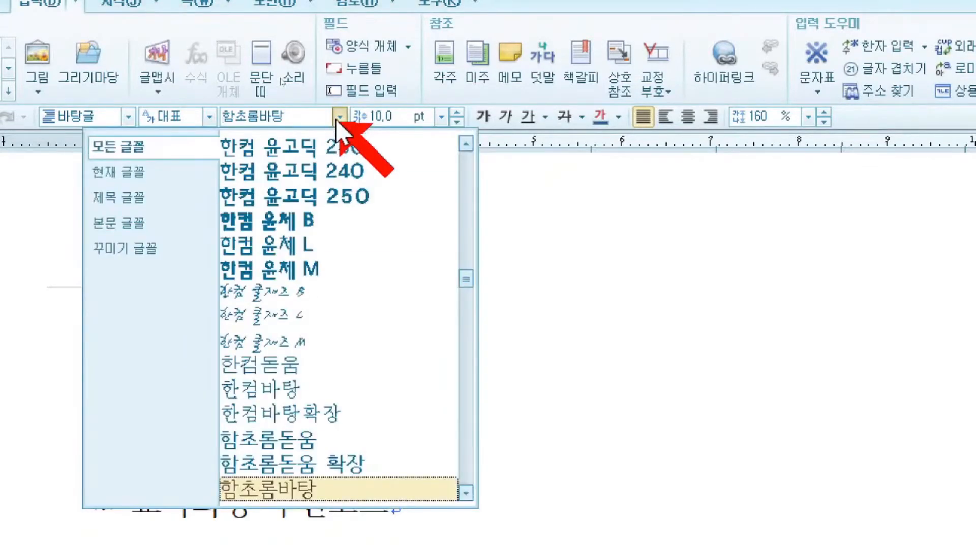
pyautogui.scroll(-2, 338, 122)
pyautogui.scroll(2, 342, 126)
pyautogui.scroll(5, 300, 137)
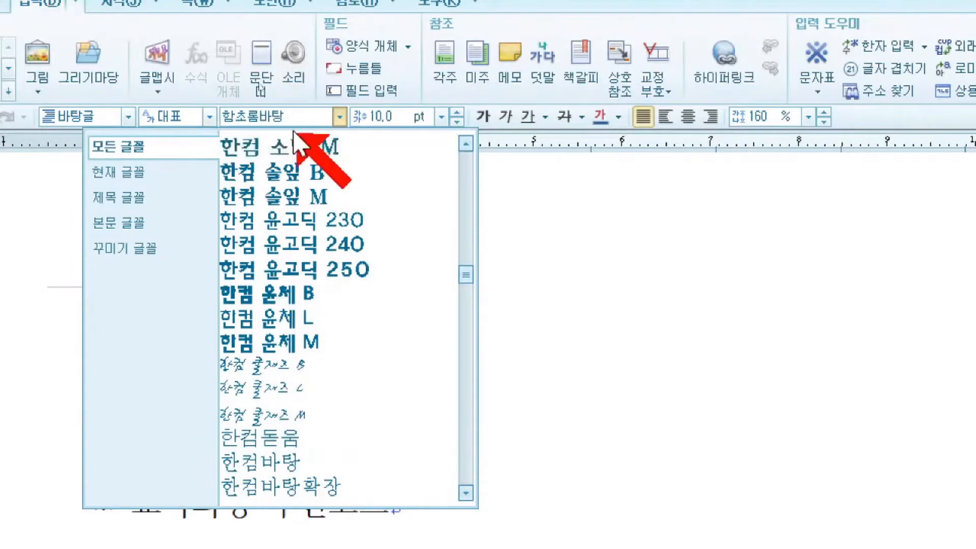
pyautogui.scroll(3, 295, 140)
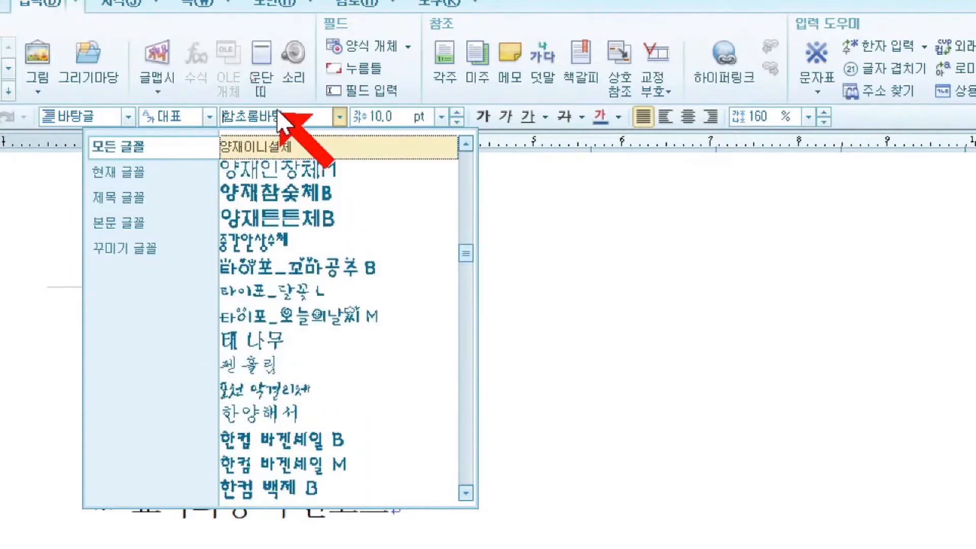
pyautogui.scroll(1, 315, 127)
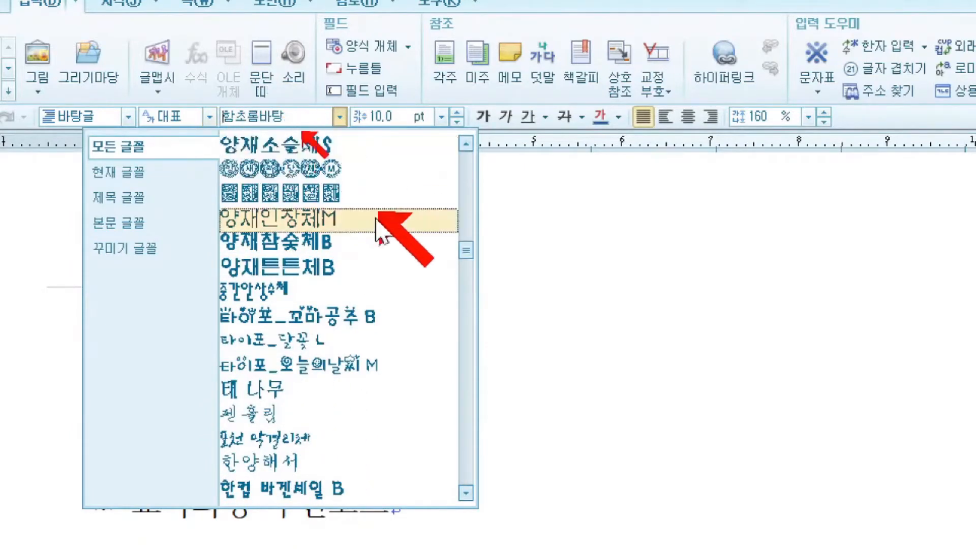
pyautogui.scroll(5, 404, 338)
pyautogui.scroll(6, 404, 338)
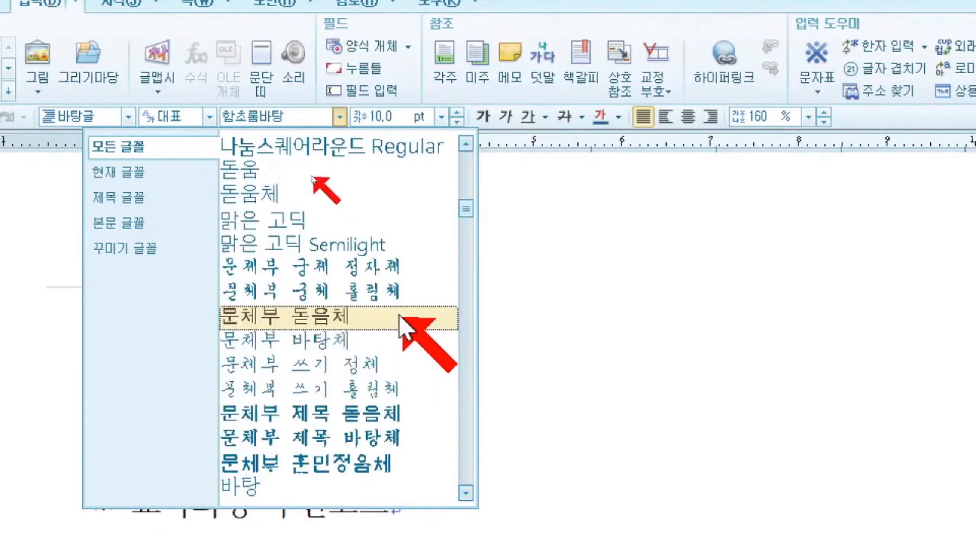
pyautogui.scroll(3, 399, 325)
pyautogui.scroll(6, 398, 317)
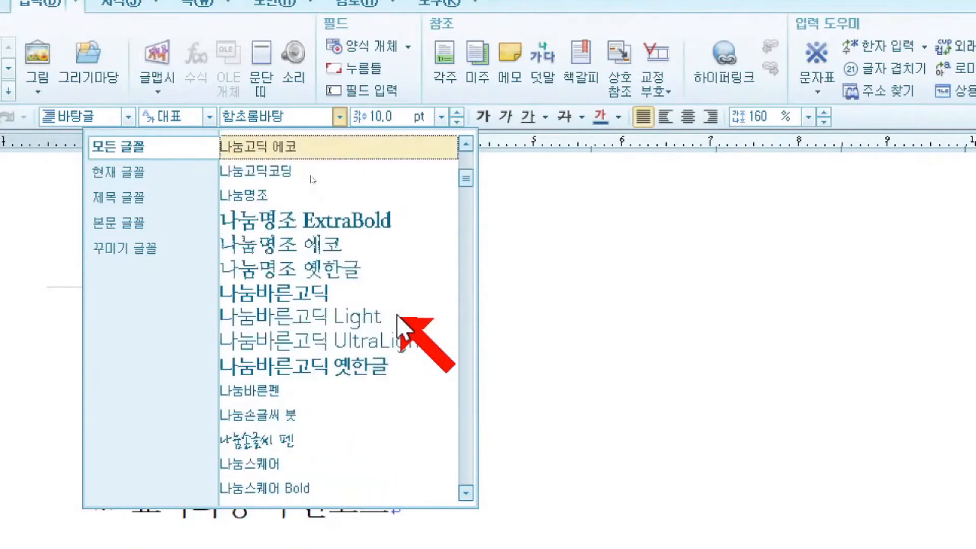
pyautogui.scroll(2, 398, 319)
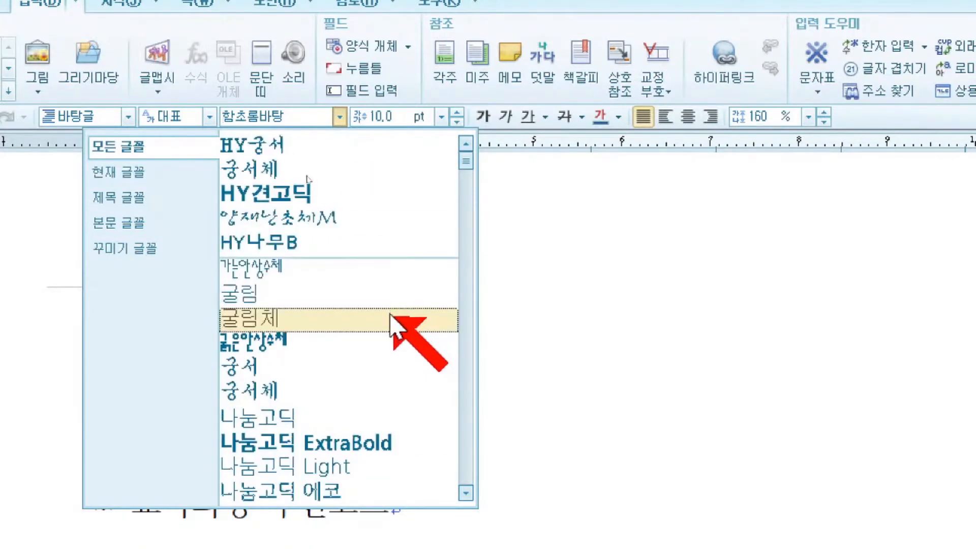
pyautogui.scroll(-4, 394, 318)
pyautogui.scroll(-3, 389, 319)
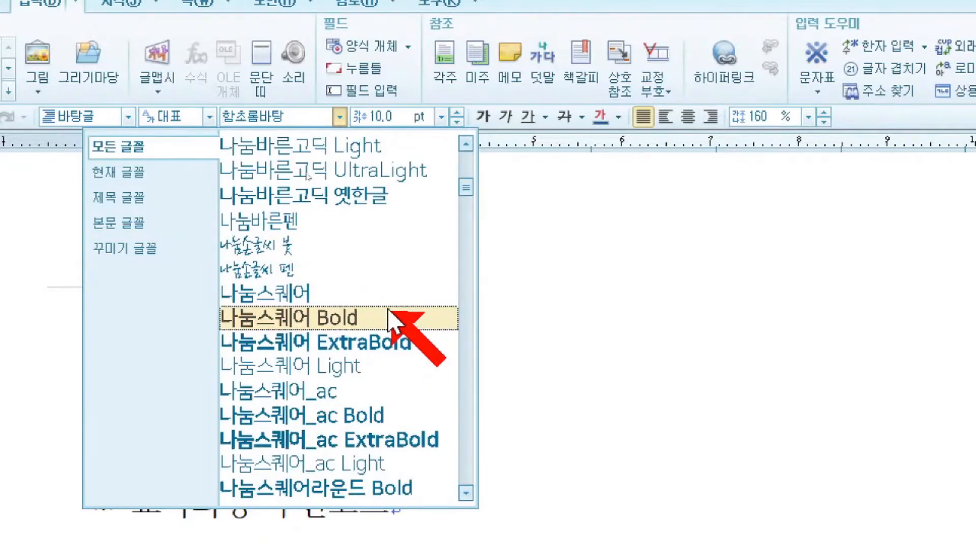
pyautogui.scroll(5, 388, 319)
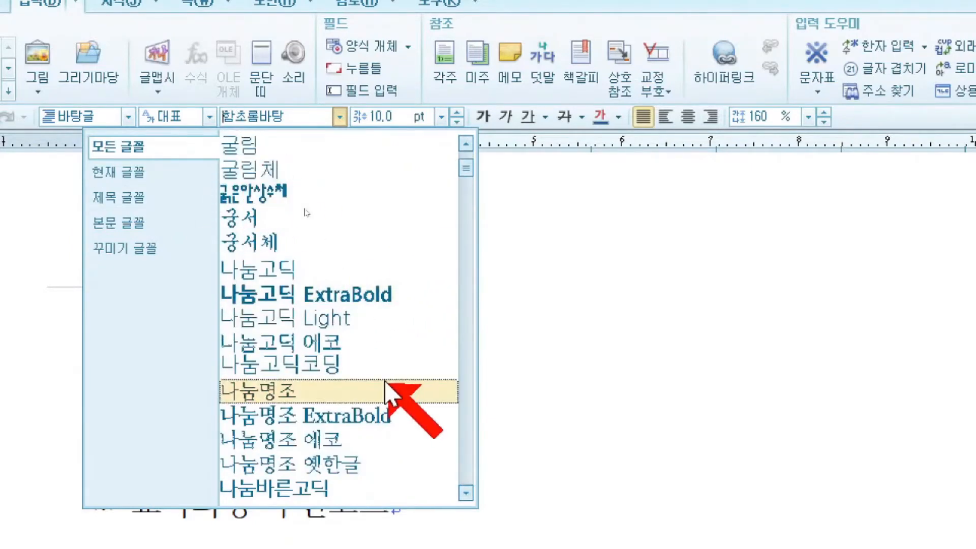
pyautogui.scroll(-9, 369, 402)
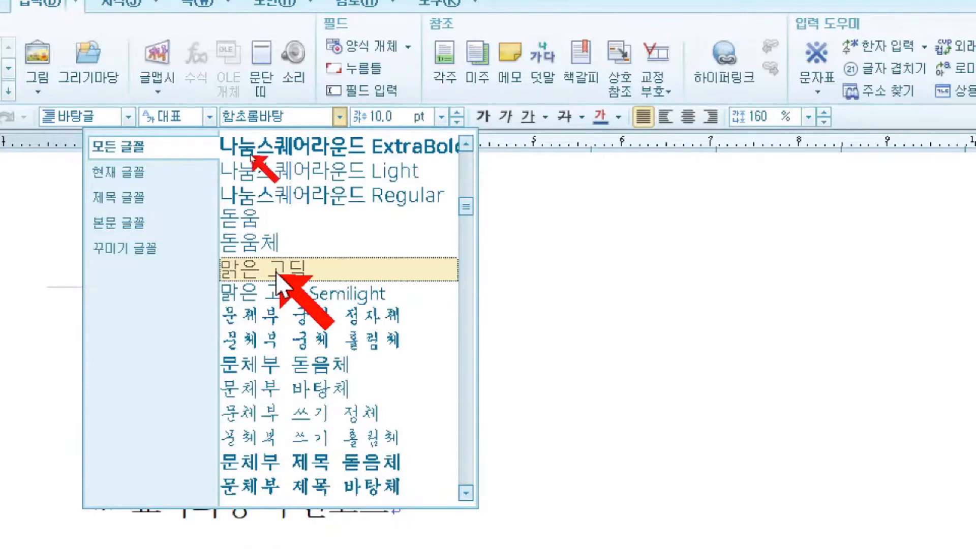
pyautogui.click(276, 269)
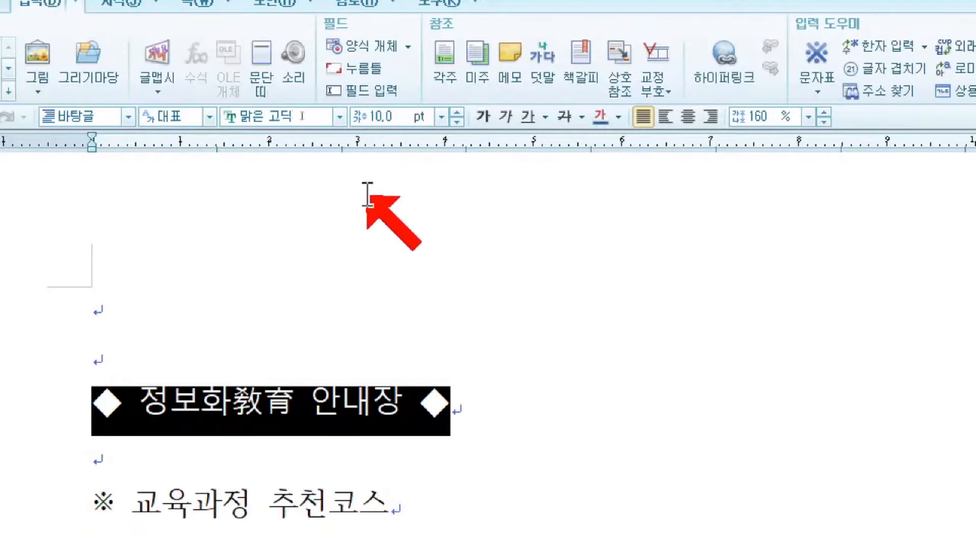
# Set the title line's font size to 24 pt and make it bold.
pyautogui.click(441, 118)
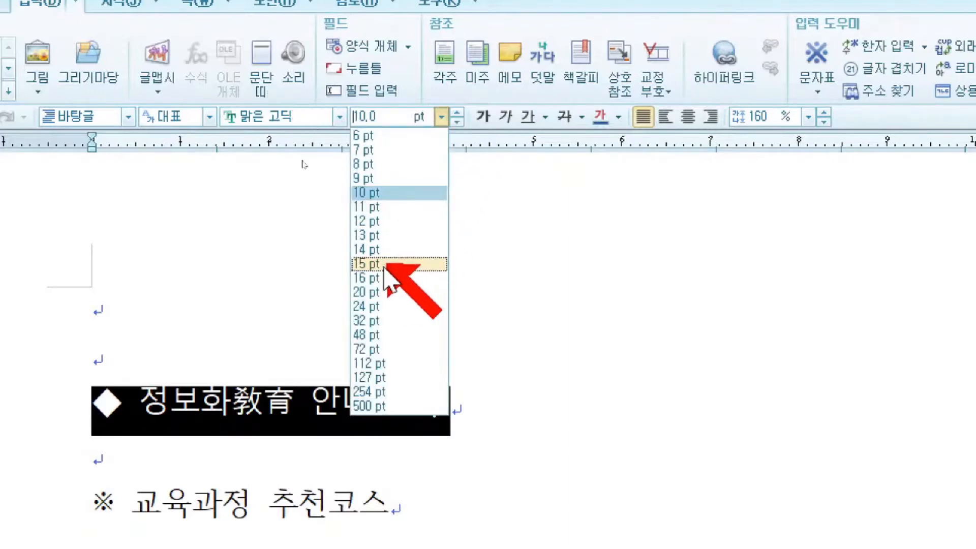
pyautogui.click(382, 306)
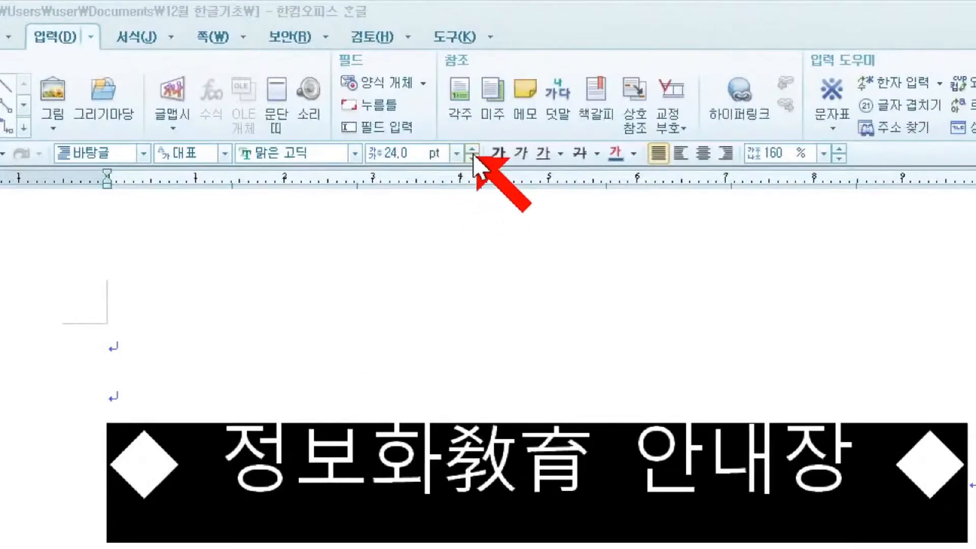
pyautogui.click(473, 152)
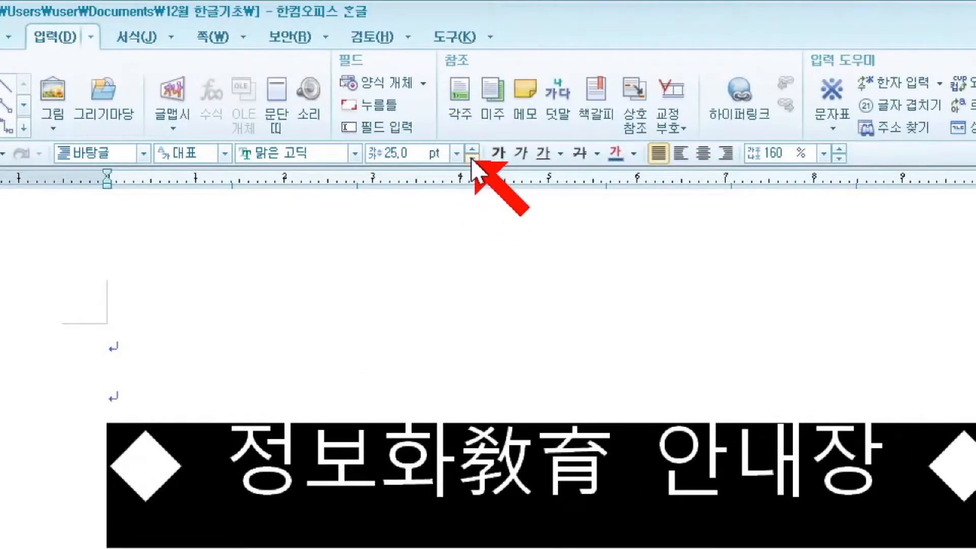
pyautogui.click(472, 159)
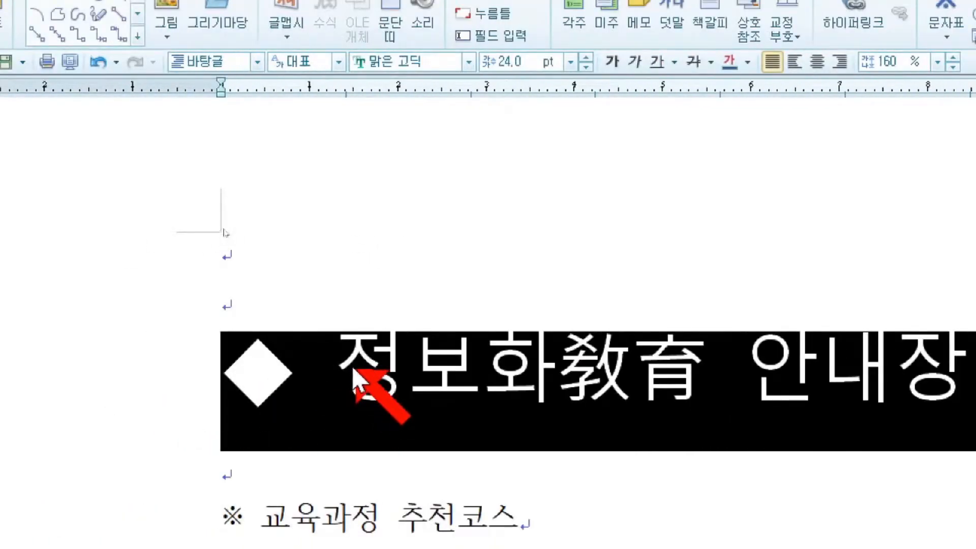
pyautogui.click(612, 68)
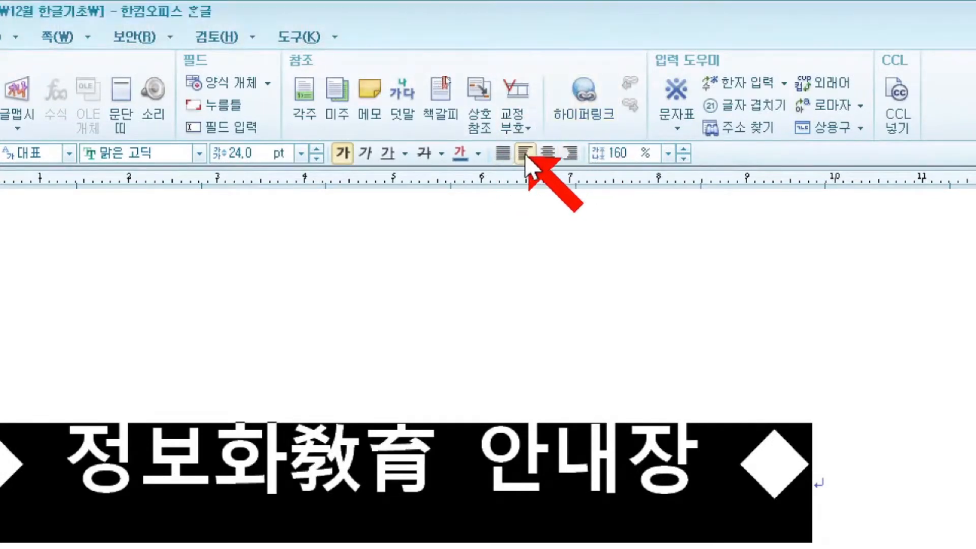
# Center the title line after trying right, left and justified alignment on it.
pyautogui.click(547, 155)
pyautogui.click(570, 153)
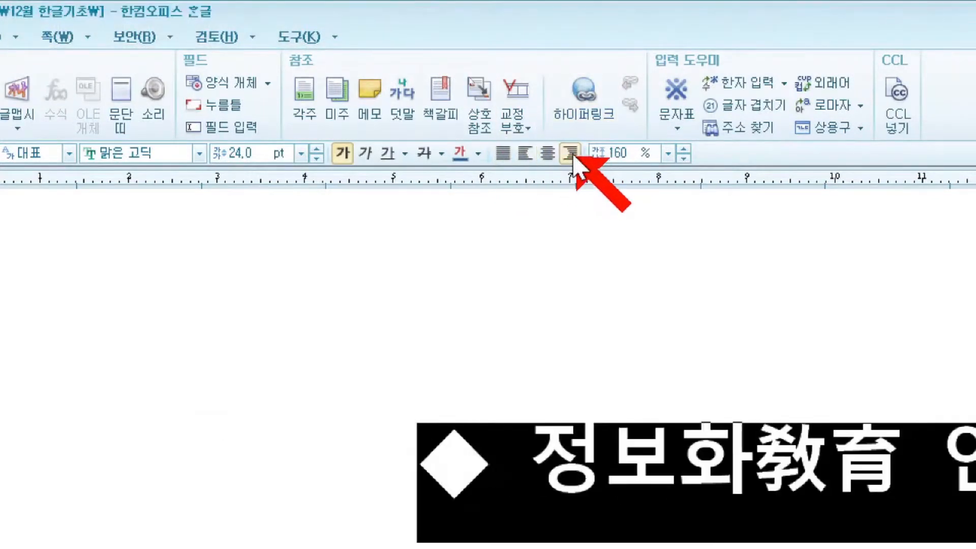
pyautogui.click(504, 154)
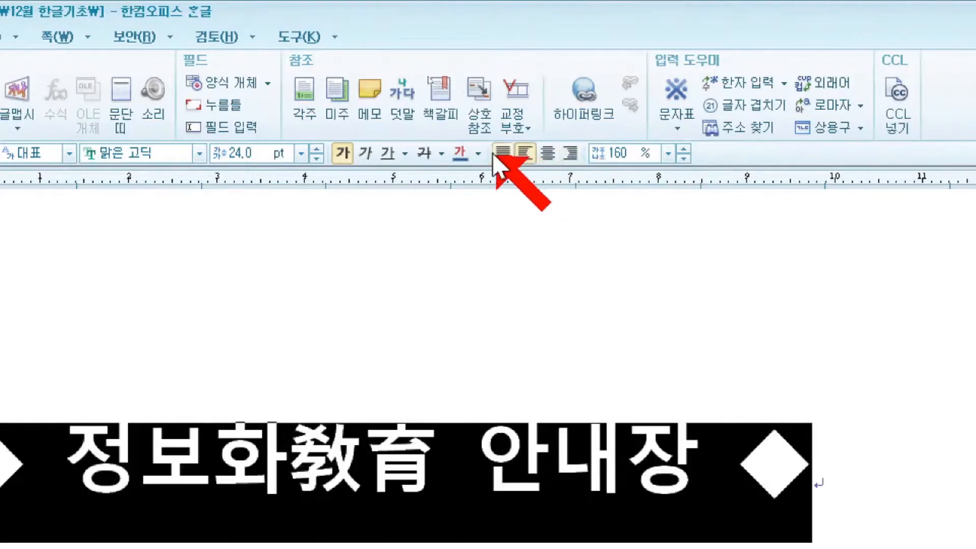
pyautogui.click(503, 153)
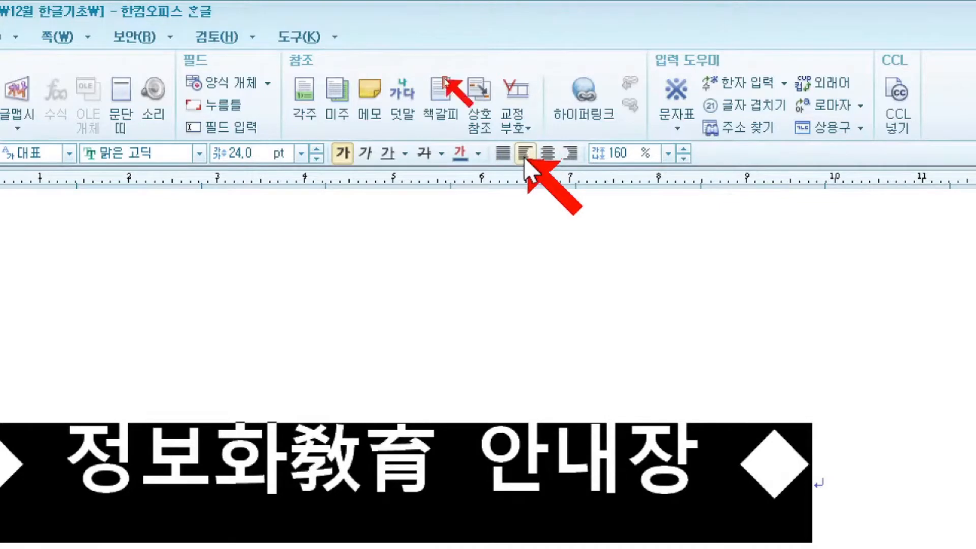
pyautogui.click(503, 154)
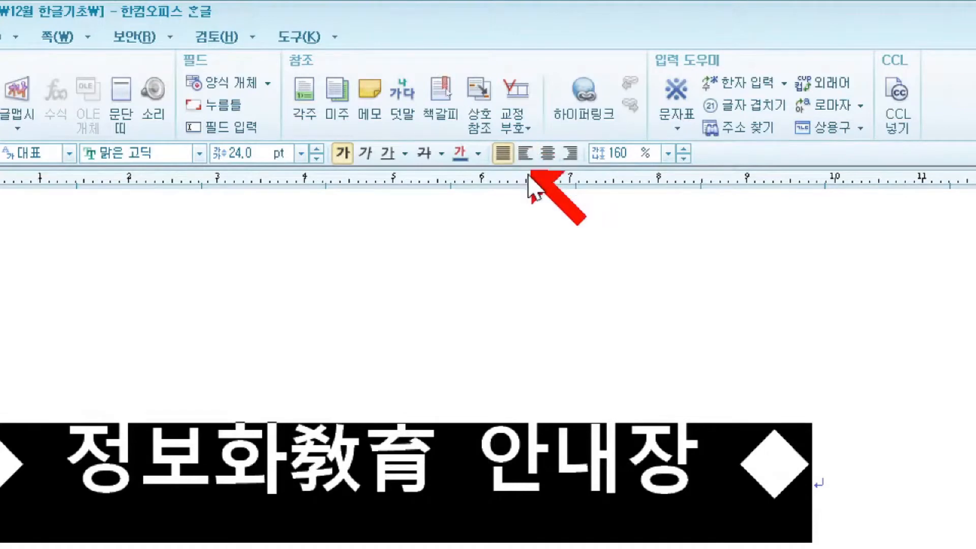
pyautogui.click(547, 152)
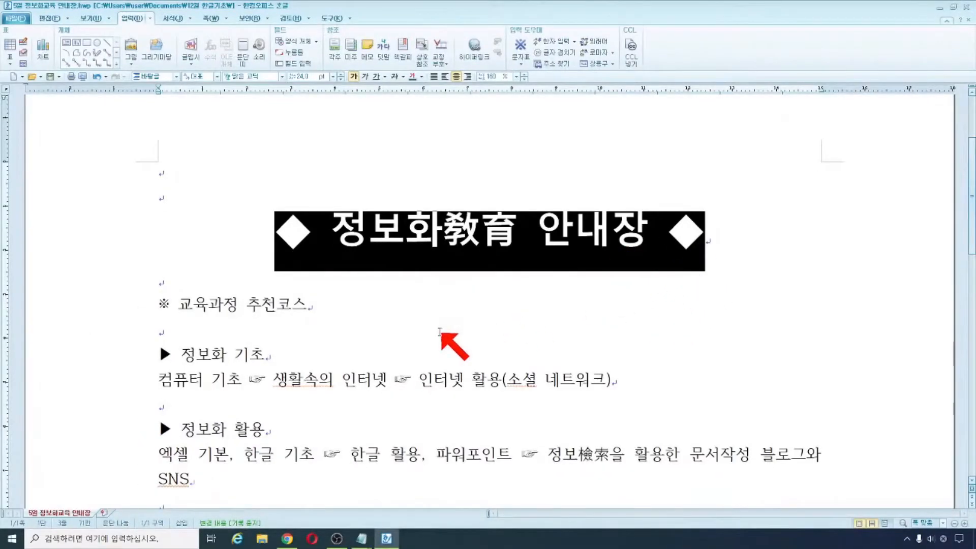
# Change the font of the ※ 교육과정 추천코스 heading to 궁서체.
pyautogui.moveTo(158, 304); pyautogui.dragTo(316, 304)
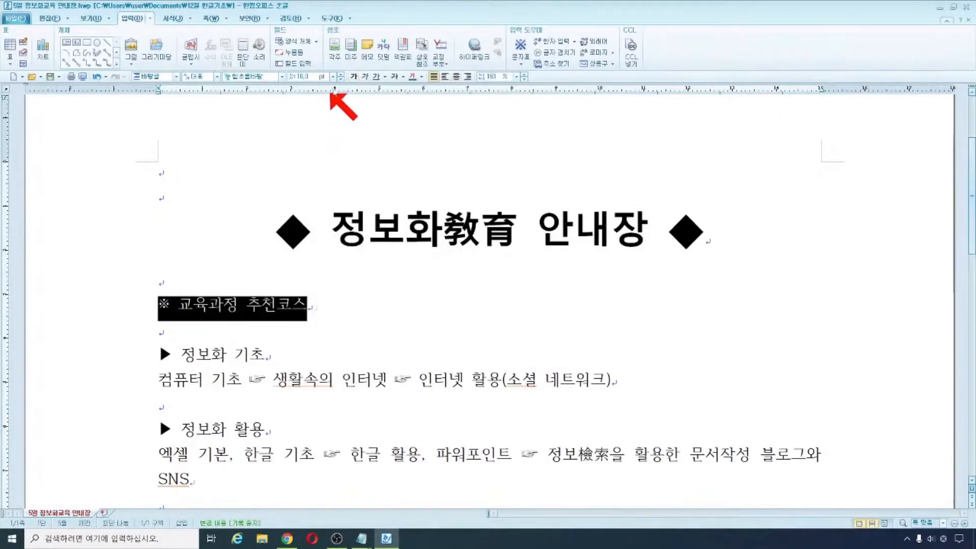
pyautogui.click(282, 77)
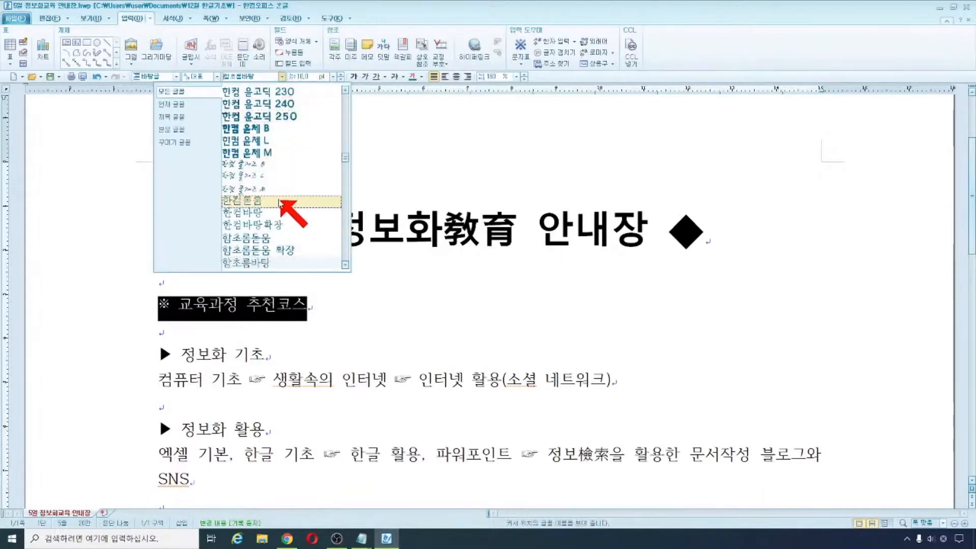
pyautogui.scroll(5, 283, 203)
pyautogui.scroll(8, 282, 203)
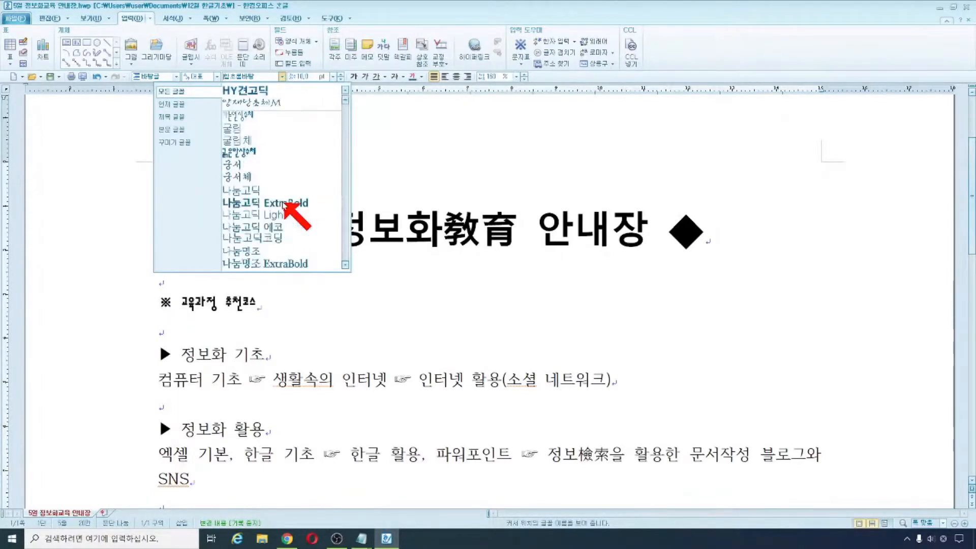
pyautogui.click(260, 178)
# Set the ※ 교육과정 추천코스 heading to 20 pt and make it bold.
pyautogui.click(334, 77)
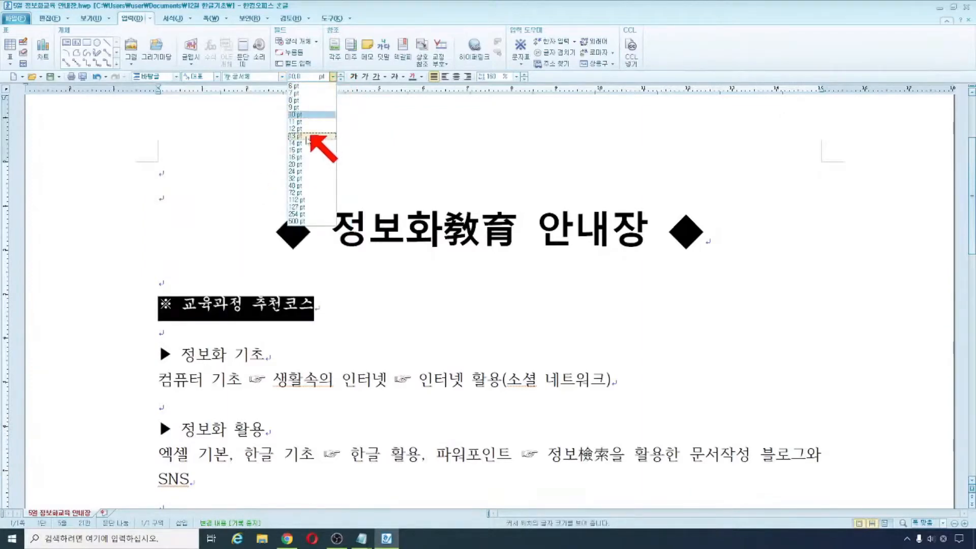
pyautogui.click(305, 164)
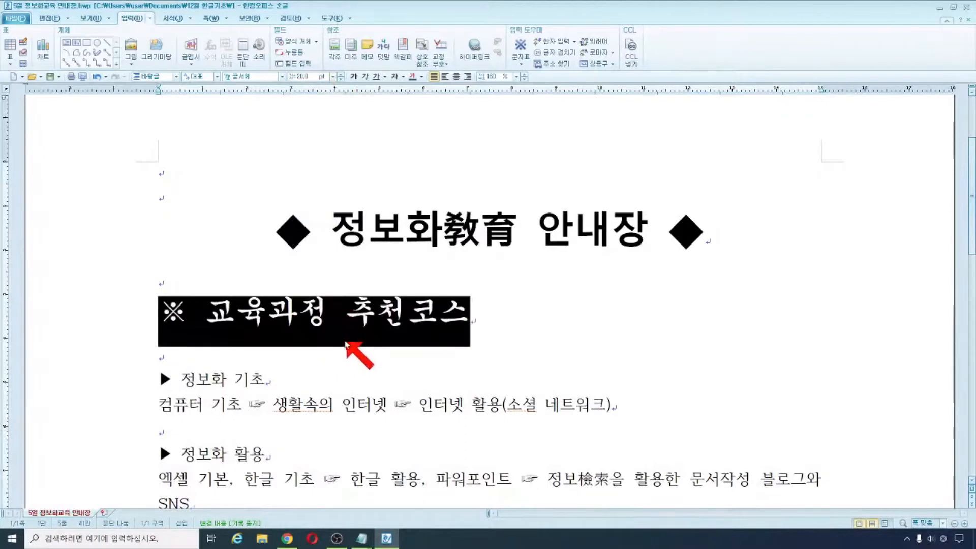
pyautogui.click(354, 77)
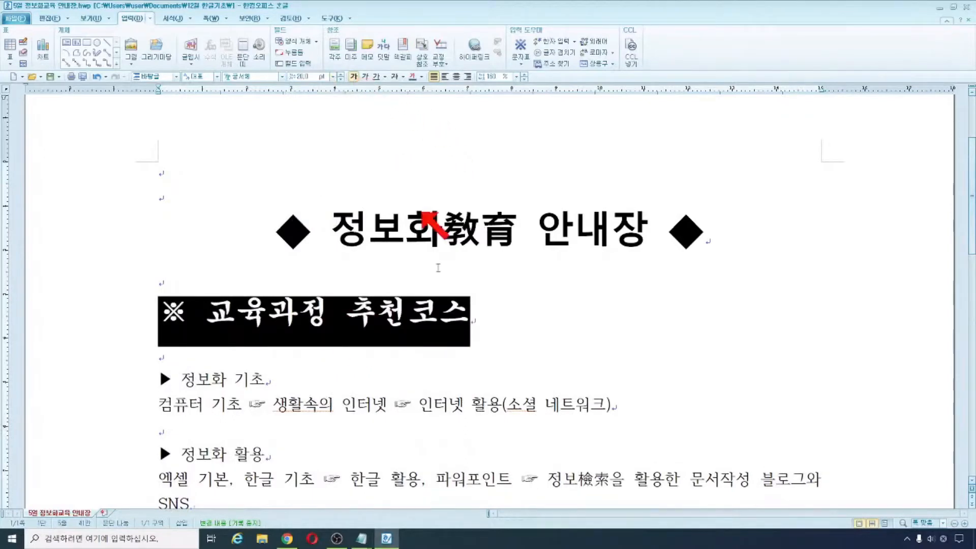
pyautogui.click(459, 321)
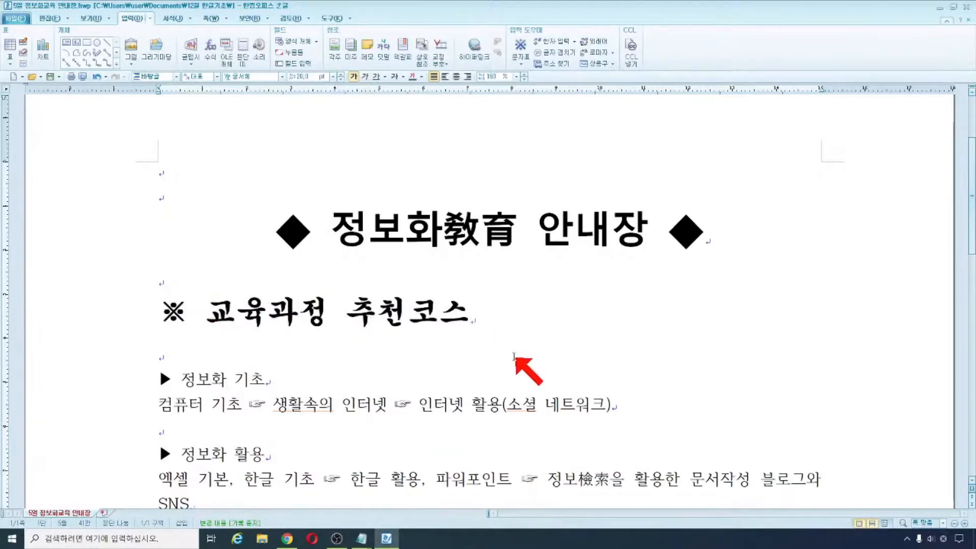
# Make the three ▶ subheadings 정보화 기초, 정보화 활용 and 스마트폰 체험 bold.
pyautogui.scroll(-3, 514, 358)
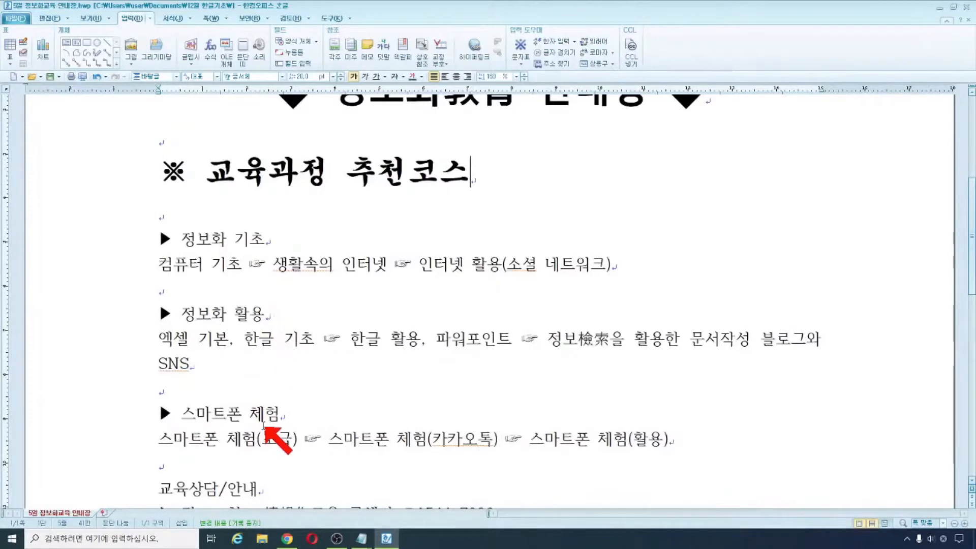
pyautogui.moveTo(159, 239); pyautogui.dragTo(264, 239)
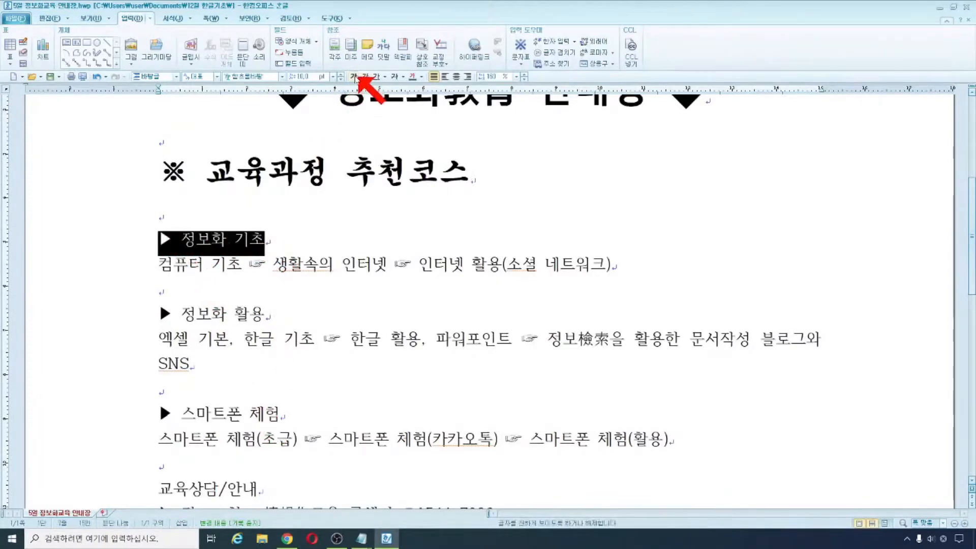
pyautogui.click(354, 77)
pyautogui.moveTo(159, 314); pyautogui.dragTo(265, 315)
pyautogui.click(354, 77)
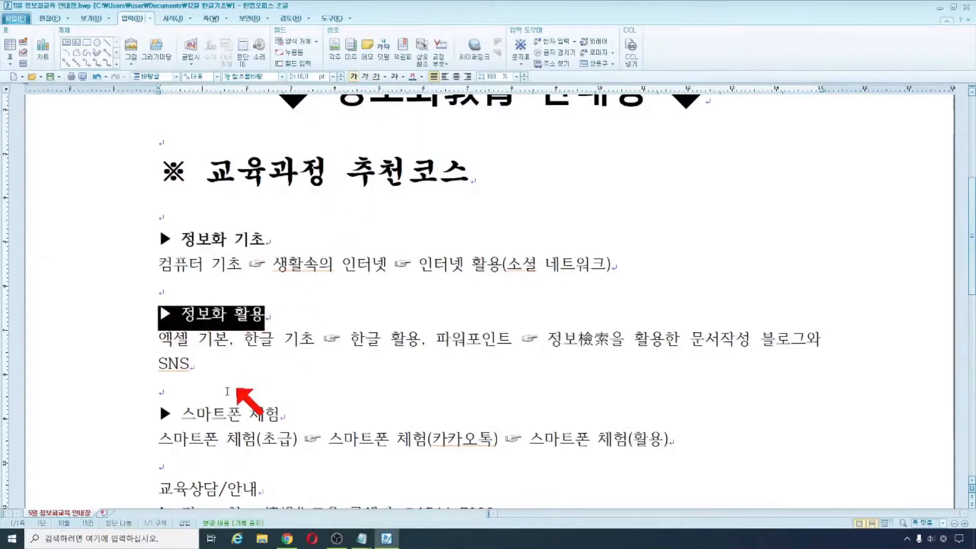
pyautogui.moveTo(159, 409); pyautogui.dragTo(282, 415)
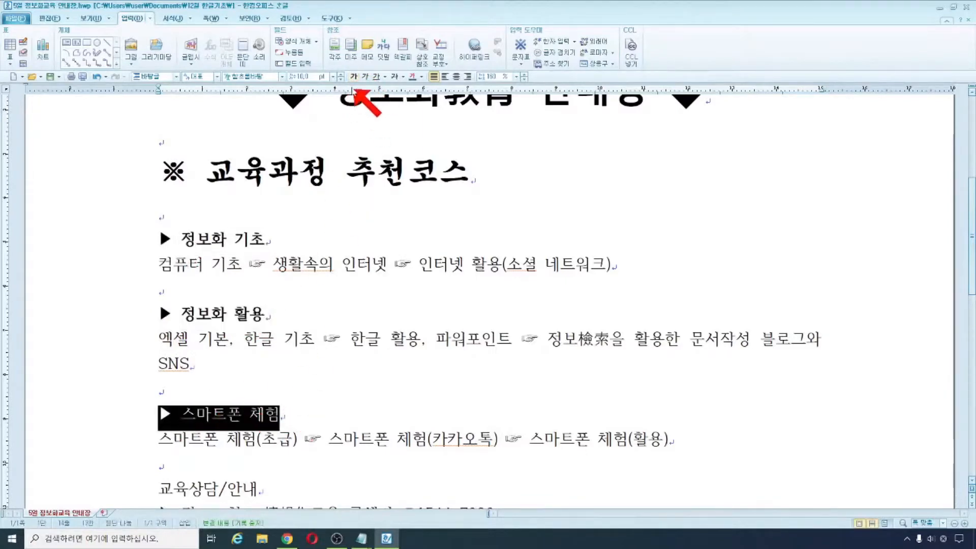
pyautogui.click(354, 77)
# Italicize the text 스마트폰 체험(카카오톡) in the line under the 스마트폰 체험 subheading.
pyautogui.scroll(-1, 335, 378)
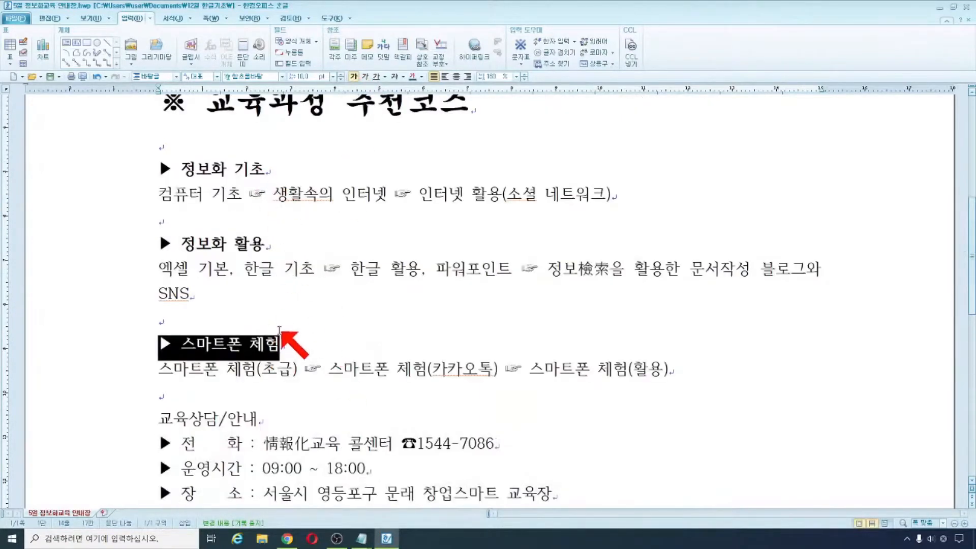
pyautogui.scroll(-1, 283, 341)
pyautogui.moveTo(329, 299); pyautogui.dragTo(501, 302)
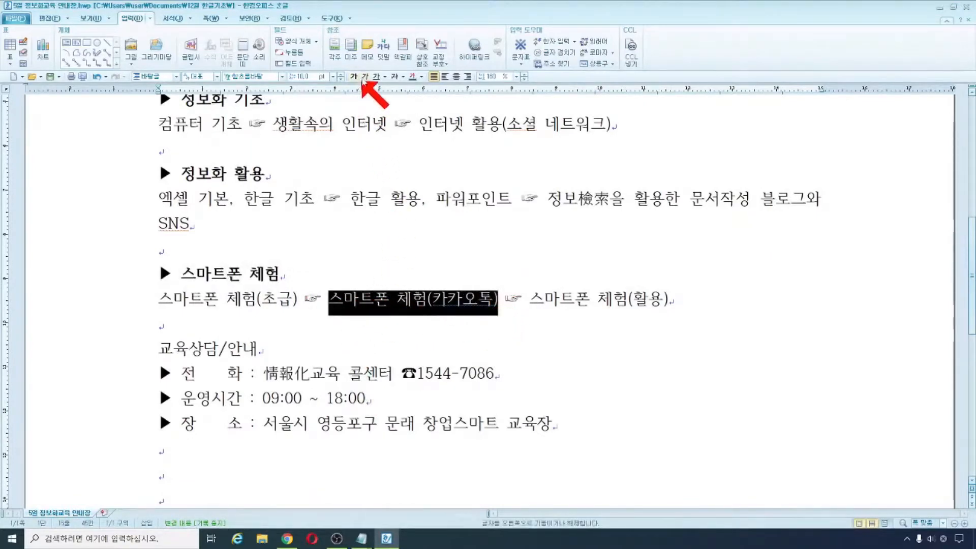
pyautogui.click(364, 77)
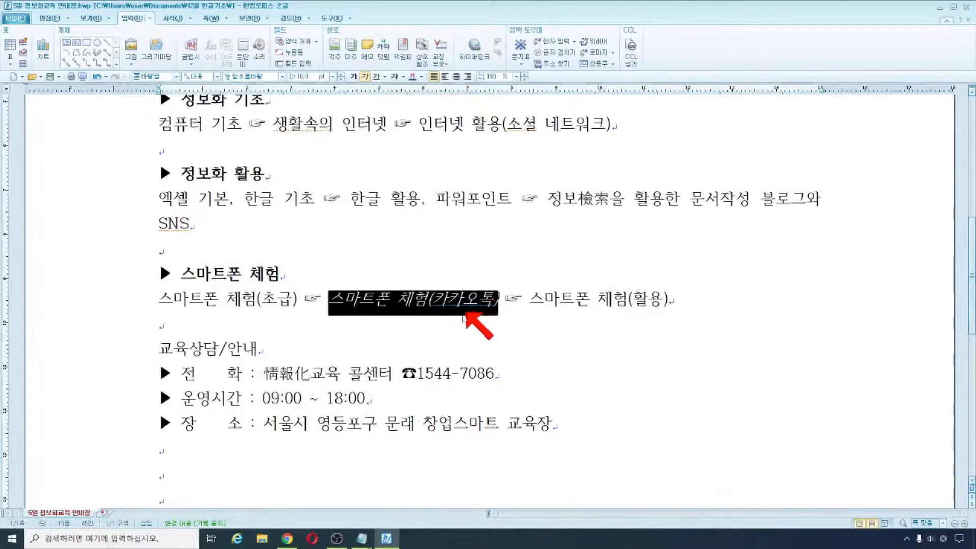
# Change the font of the 교육상담/안내 heading to 궁서체.
pyautogui.moveTo(159, 350); pyautogui.dragTo(259, 350)
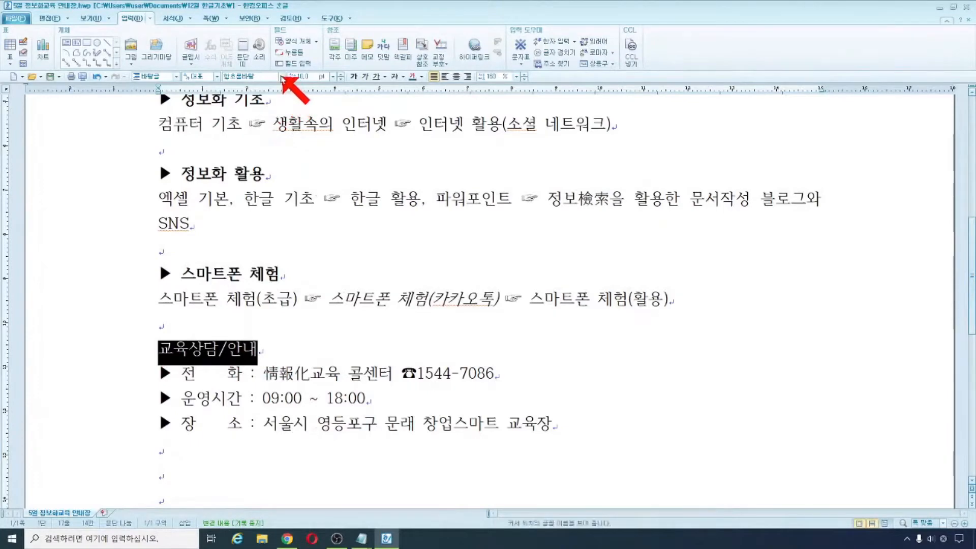
pyautogui.click(282, 76)
pyautogui.scroll(5, 277, 193)
pyautogui.scroll(10, 277, 177)
pyautogui.scroll(8, 277, 178)
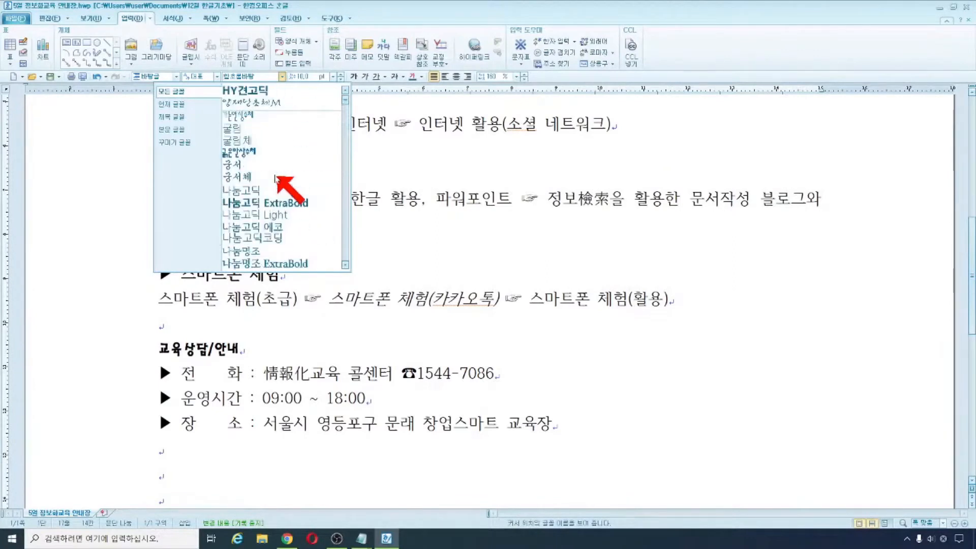
pyautogui.click(276, 177)
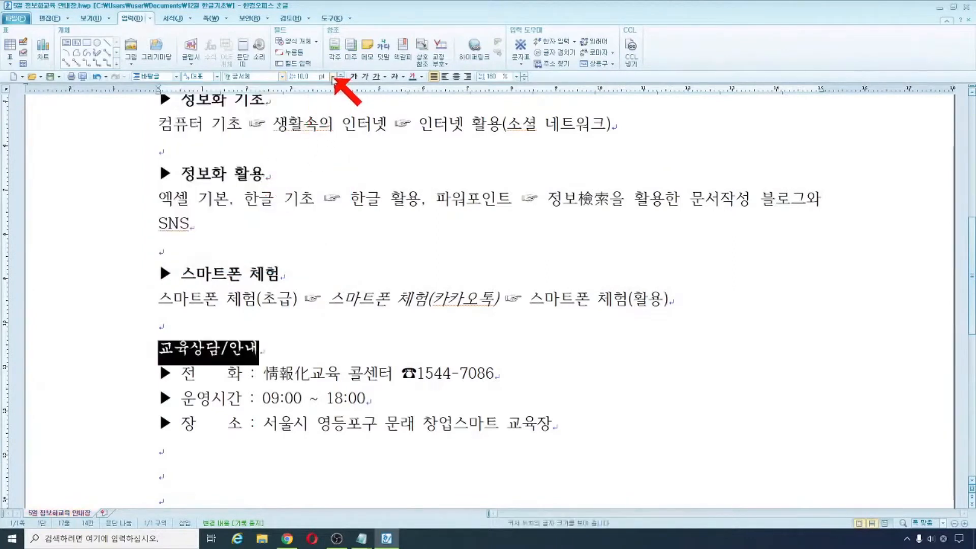
# Set the 교육상담/안내 heading to 20 pt, comparing it with the ※ 교육과정 추천코스 heading.
pyautogui.click(333, 77)
pyautogui.click(321, 168)
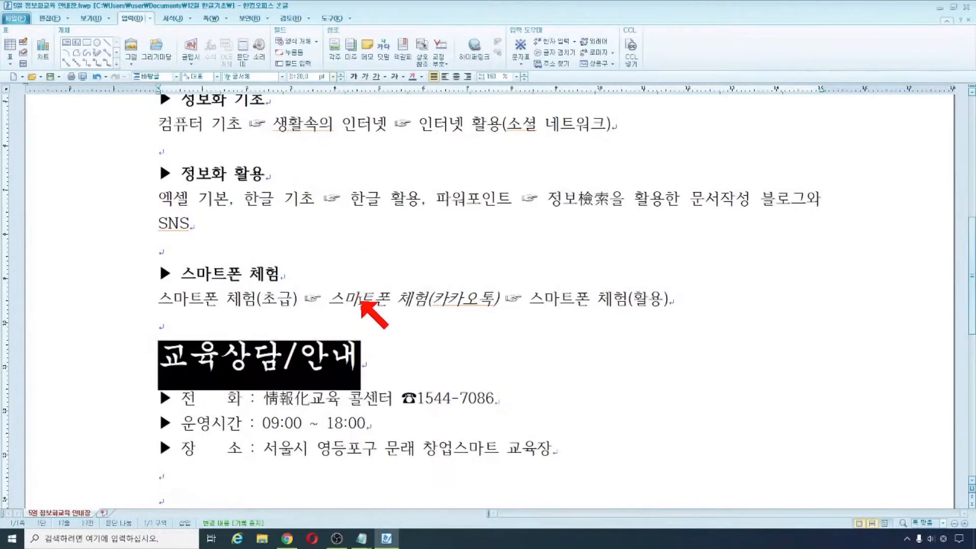
pyautogui.scroll(4, 358, 295)
pyautogui.scroll(-5, 347, 326)
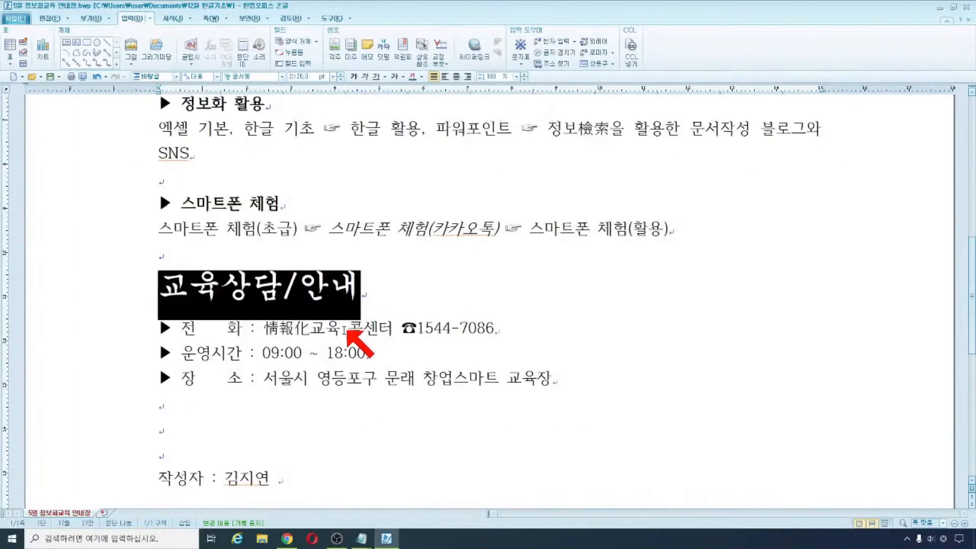
pyautogui.scroll(4, 267, 284)
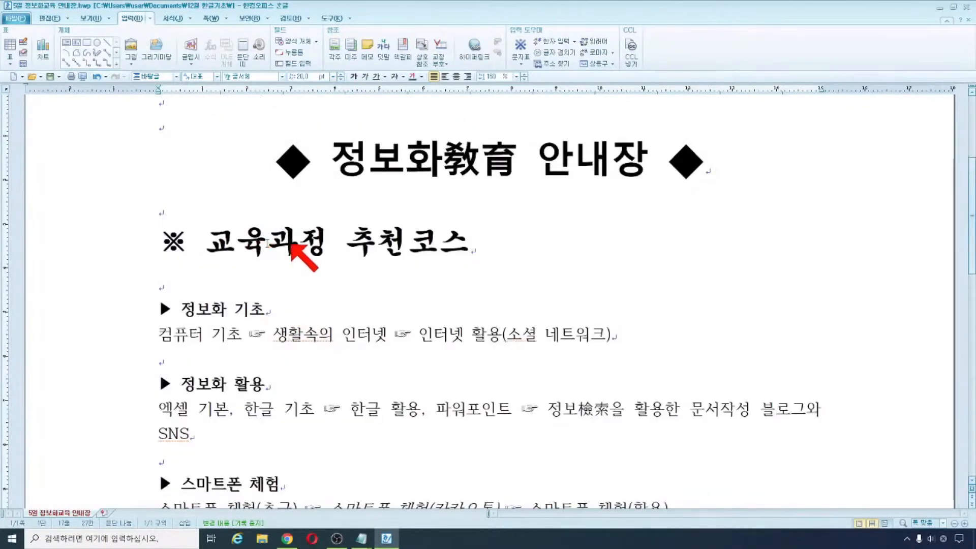
pyautogui.scroll(-4, 285, 265)
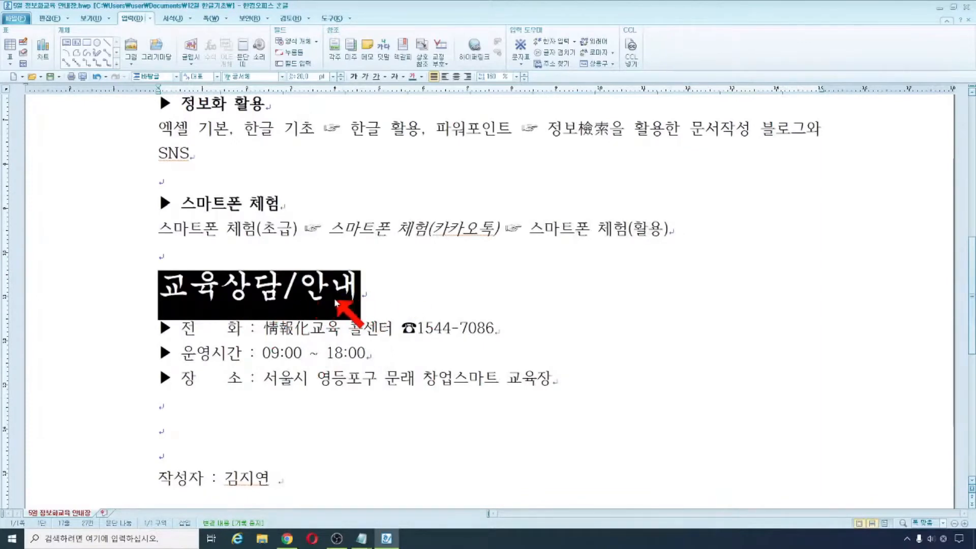
pyautogui.click(370, 300)
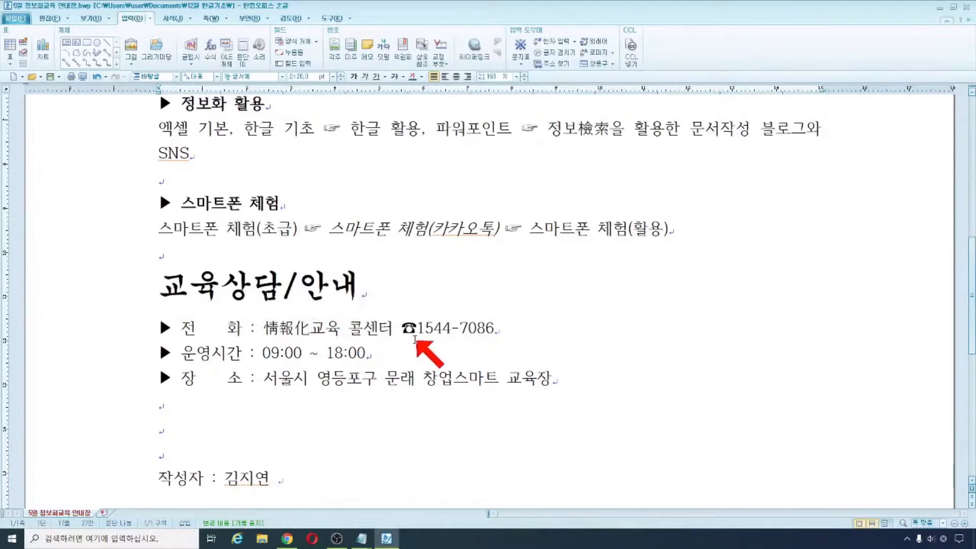
# Right-align the 작성자 line at the end of the document.
pyautogui.scroll(-3, 397, 340)
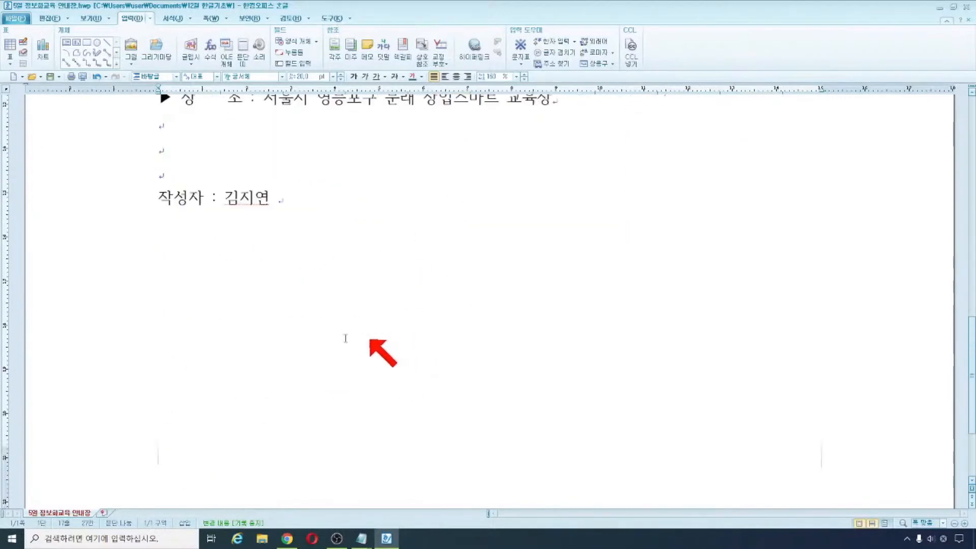
pyautogui.click(151, 337)
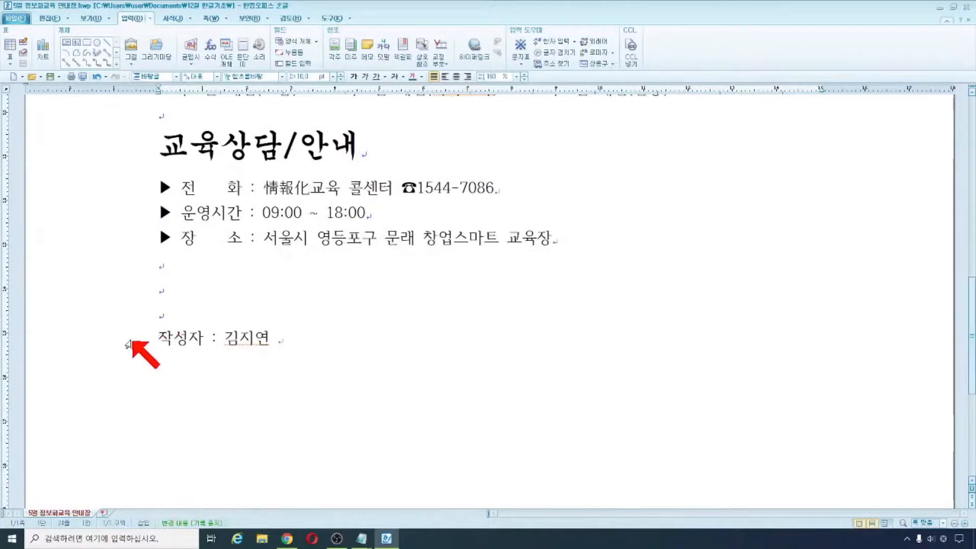
pyautogui.click(467, 76)
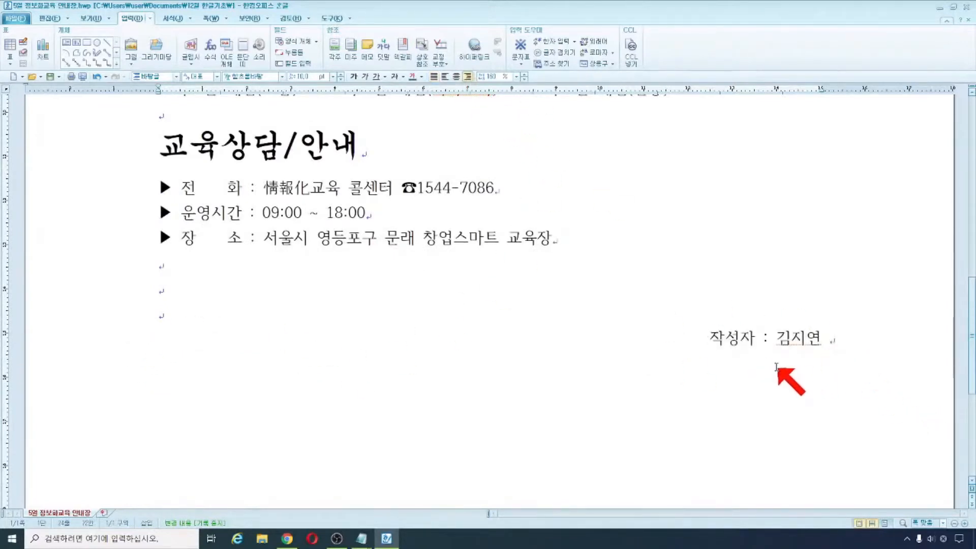
# Review the formatting of the whole document from the title to the 작성자 line.
pyautogui.scroll(-4, 776, 367)
pyautogui.scroll(12, 776, 367)
pyautogui.scroll(-7, 776, 367)
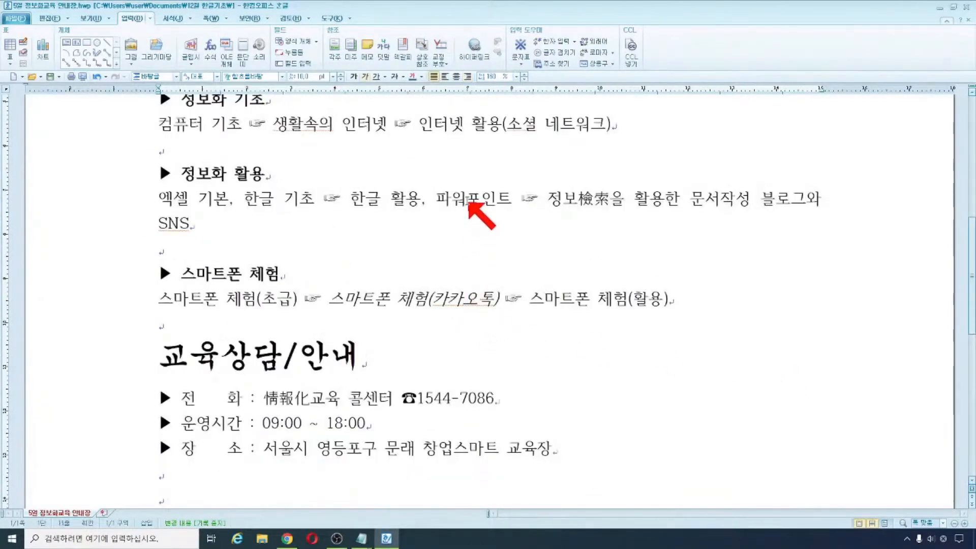
pyautogui.scroll(5, 451, 272)
pyautogui.scroll(-5, 507, 283)
pyautogui.scroll(4, 508, 283)
pyautogui.scroll(-9, 507, 284)
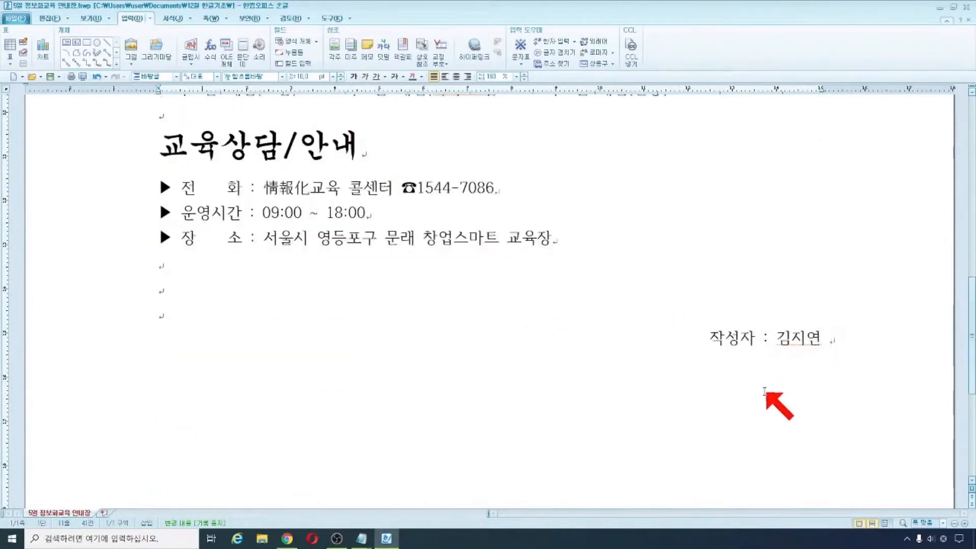
pyautogui.scroll(3, 764, 389)
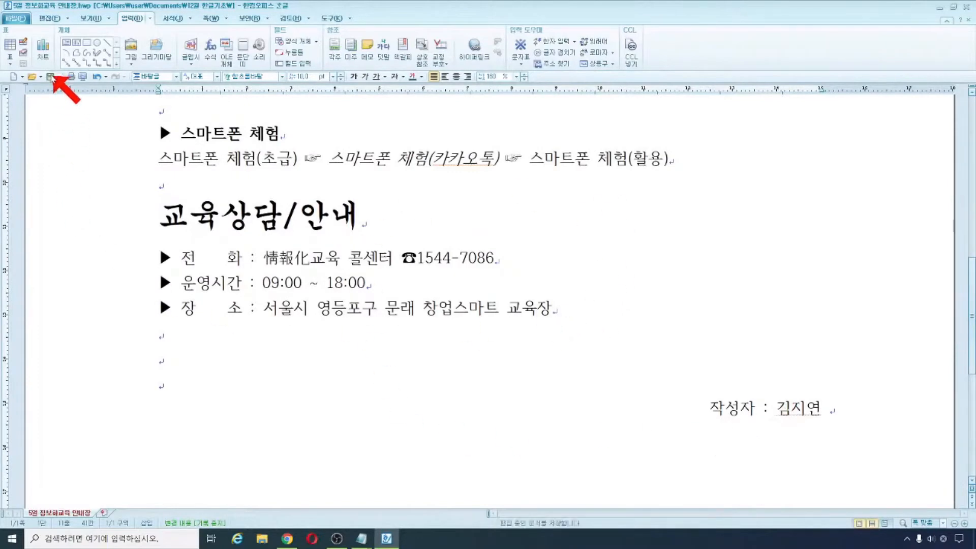
pyautogui.scroll(10, 653, 414)
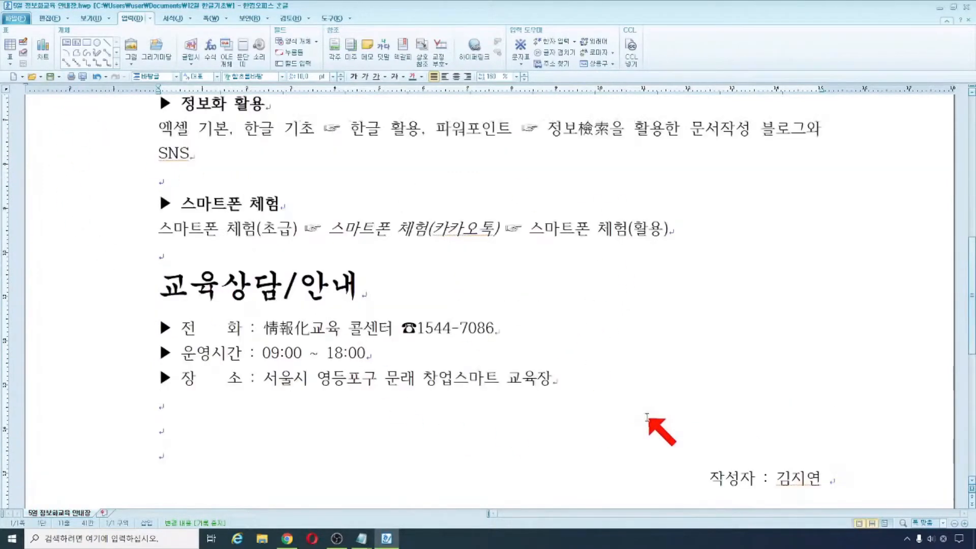
pyautogui.scroll(3, 528, 365)
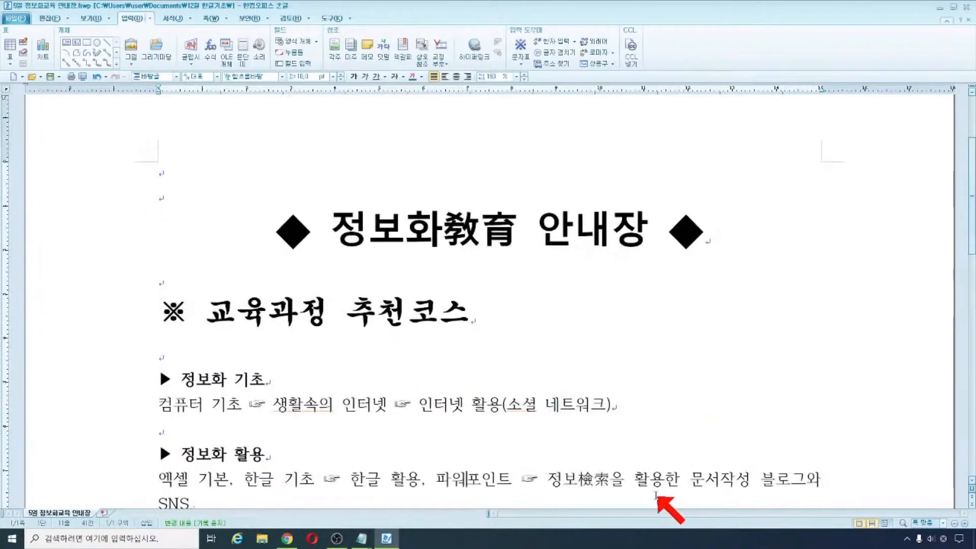
# View the document as a whole page, return to page-width view and check the title and closing lines again.
pyautogui.click(884, 523)
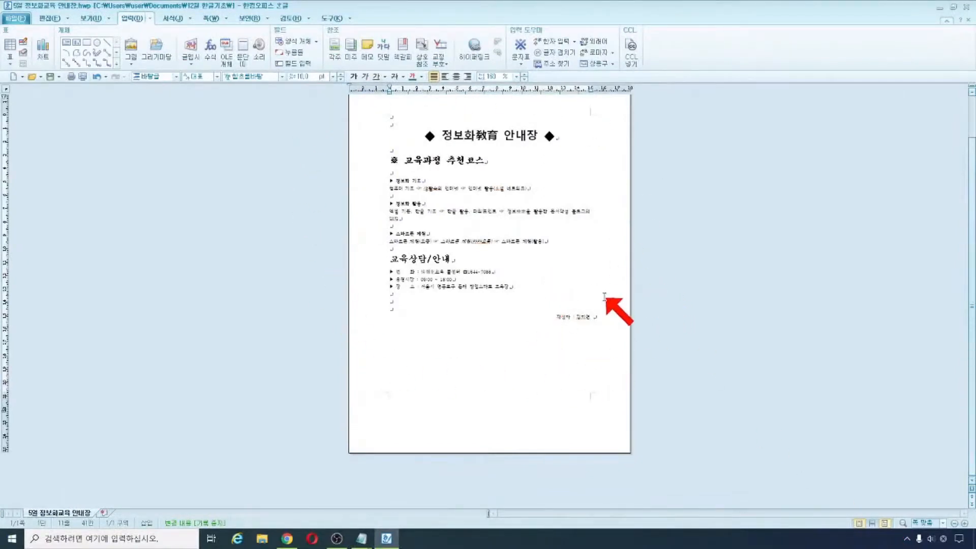
pyautogui.click(874, 524)
pyautogui.scroll(-5, 807, 463)
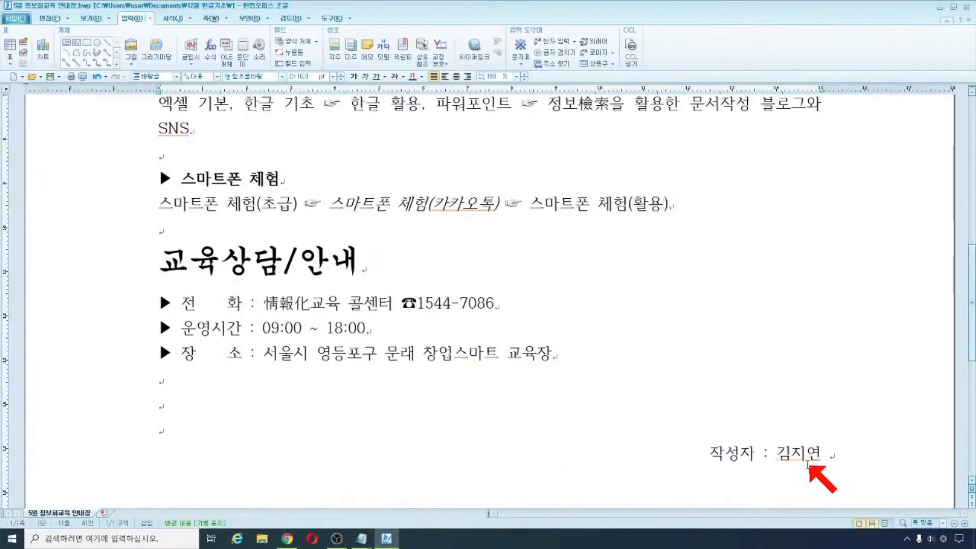
pyautogui.scroll(6, 807, 463)
pyautogui.scroll(-3, 807, 464)
pyautogui.scroll(5, 808, 462)
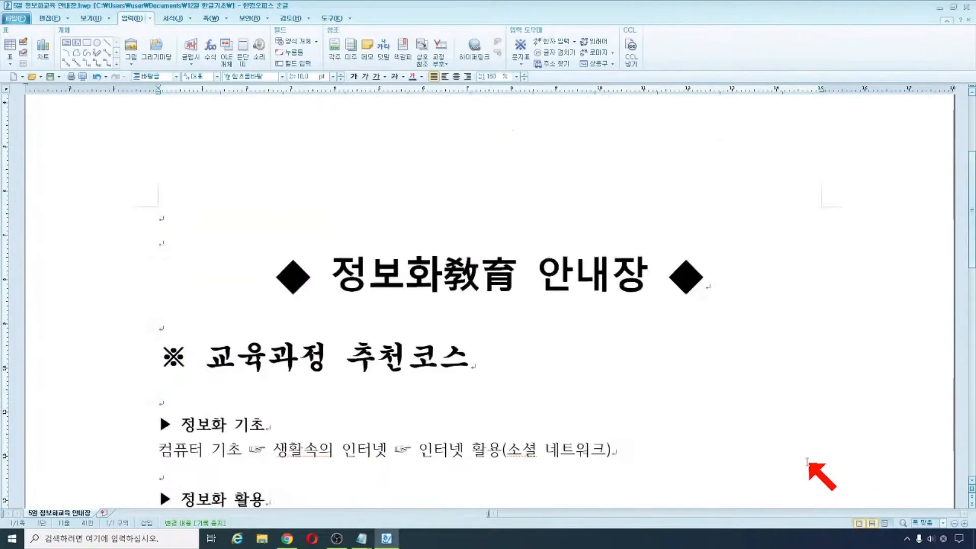
pyautogui.scroll(-5, 808, 459)
pyautogui.scroll(4, 808, 402)
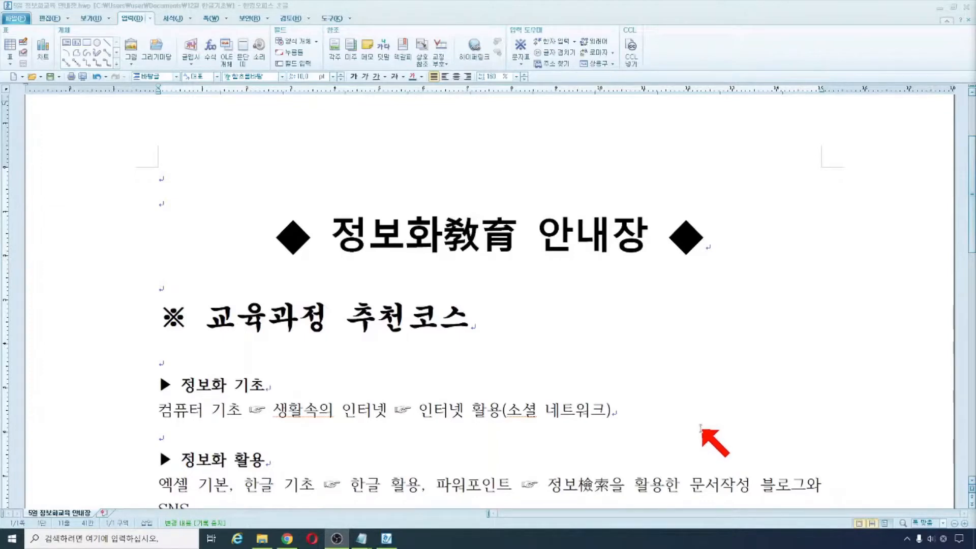
# Switch to the 5회 영등포2 월수2 한글 기초 notes in Notepad and review items ② and ③ of 안내장 만들기.
pyautogui.moveTo(362, 540)
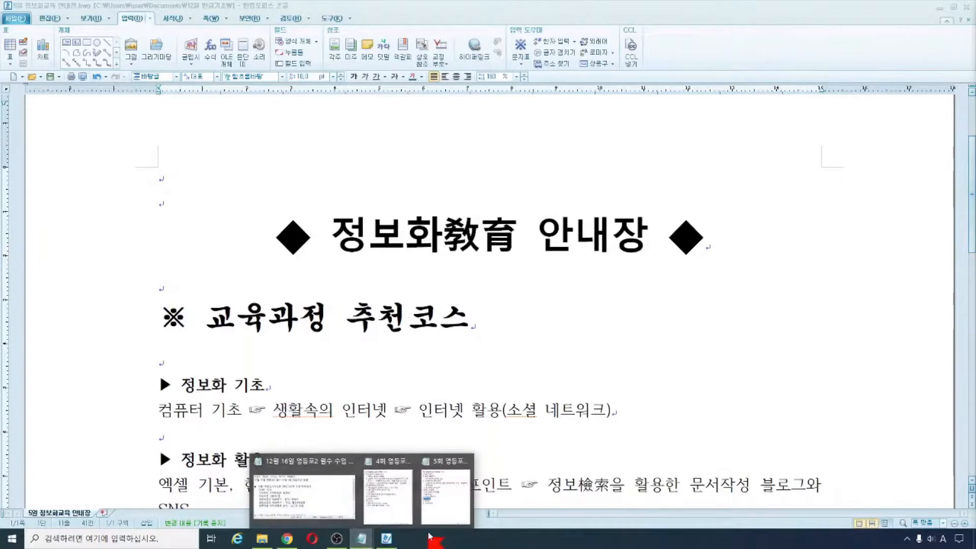
pyautogui.click(447, 497)
pyautogui.click(680, 291)
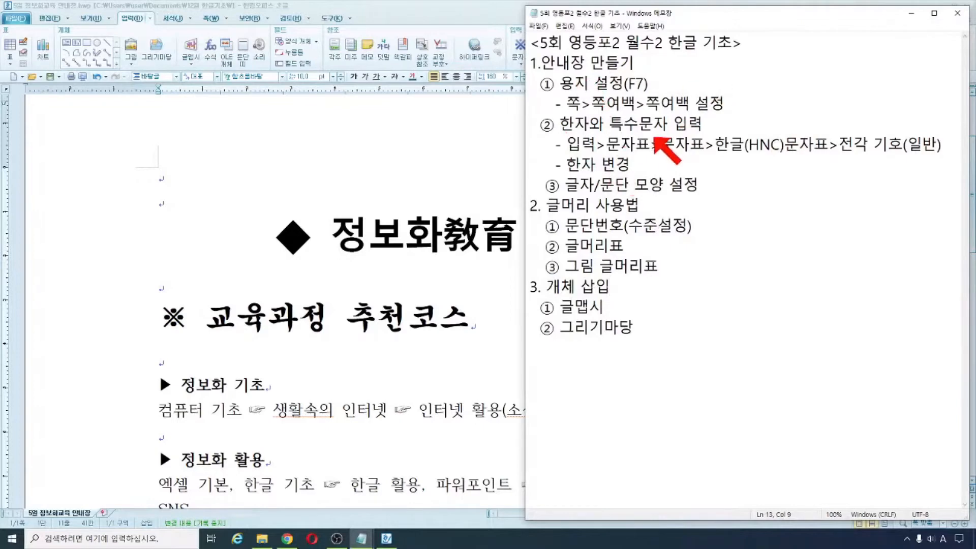
pyautogui.moveTo(566, 134); pyautogui.dragTo(716, 129)
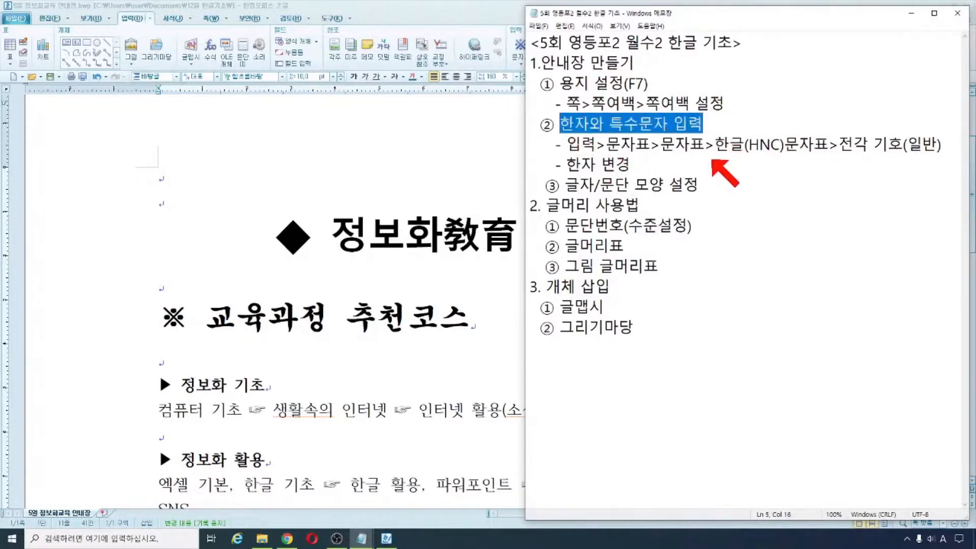
pyautogui.click(712, 162)
pyautogui.moveTo(564, 185); pyautogui.dragTo(702, 198)
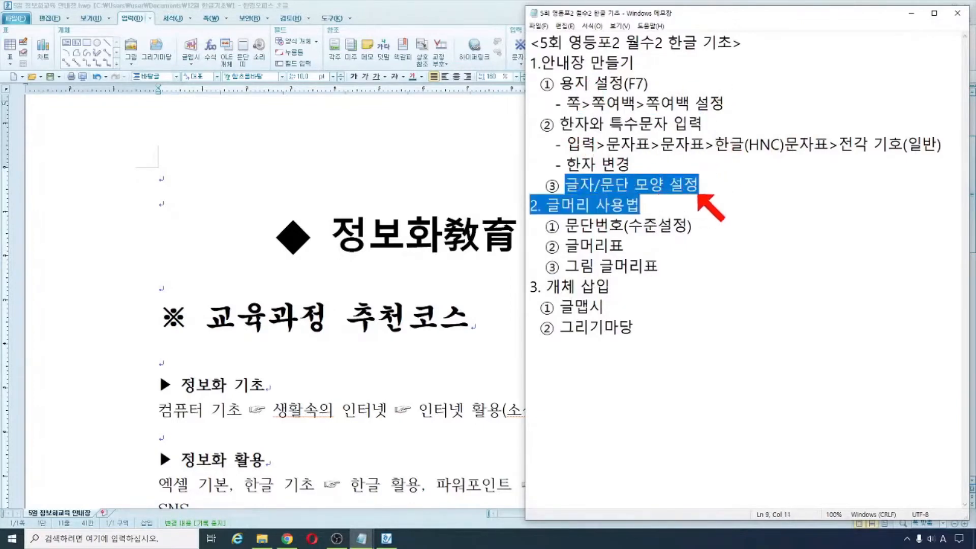
pyautogui.click(697, 187)
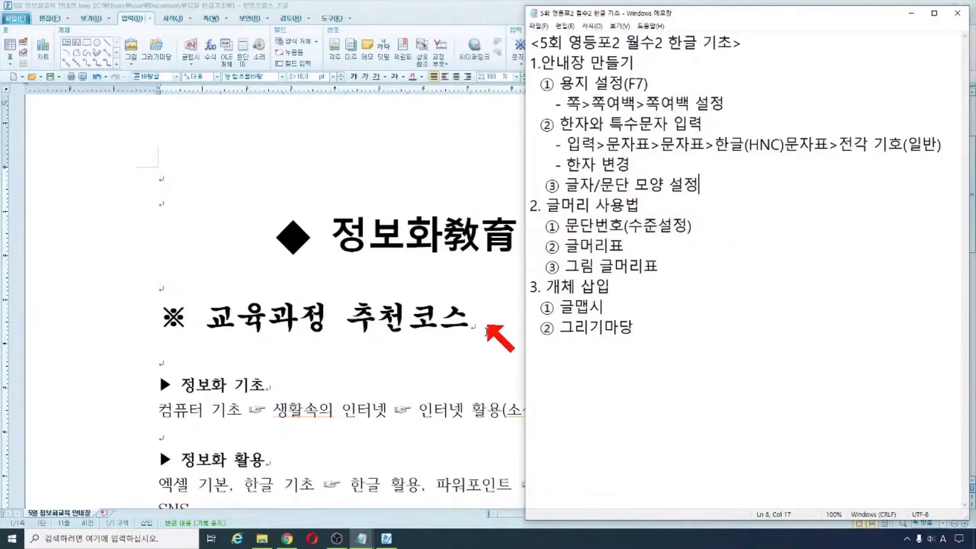
# Move the 개체 삽입 section with its two items directly above the 글머리 사용법 section in the notes.
pyautogui.moveTo(532, 287); pyautogui.dragTo(648, 327)
pyautogui.hotkey('ctrl', 'c')
pyautogui.rightClick(580, 318)
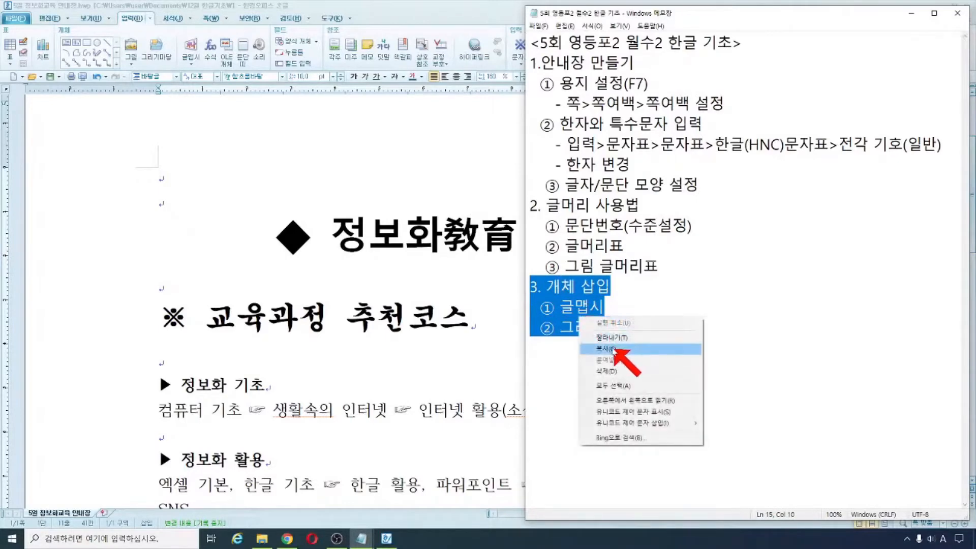
pyautogui.click(612, 337)
pyautogui.click(703, 191)
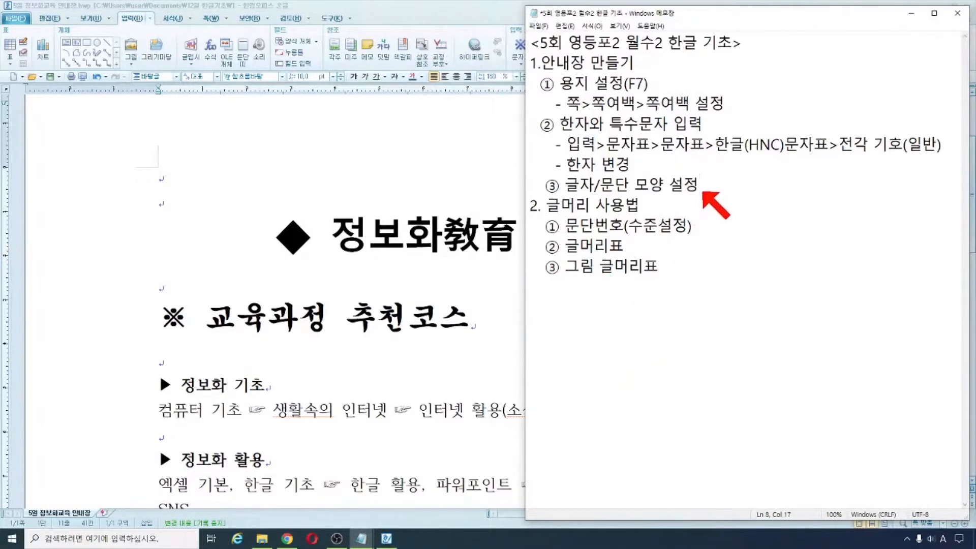
pyautogui.press('Return')
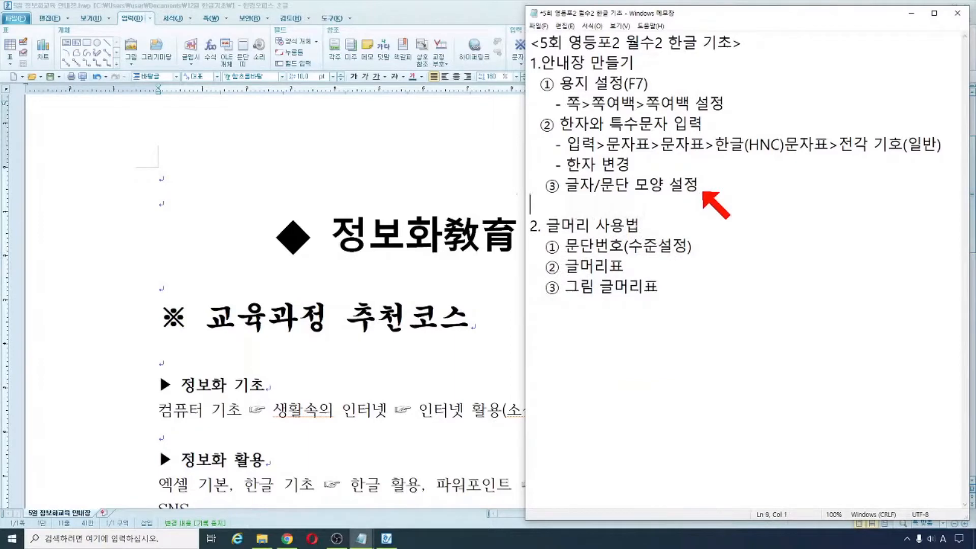
pyautogui.hotkey('ctrl', 'v')
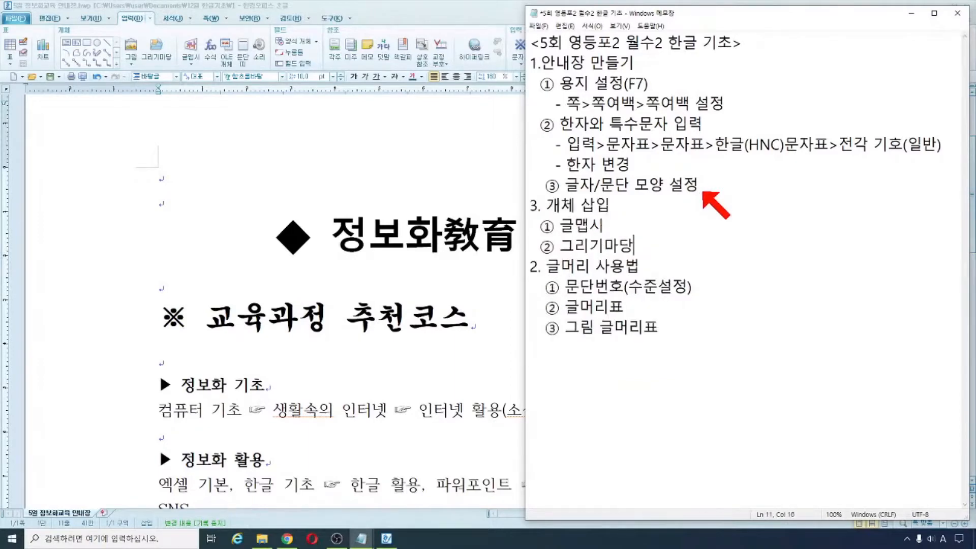
# Renumber 개체 삽입 as 2 and 글머리 사용법 as 3, and save the notes.
pyautogui.click(538, 205)
pyautogui.press('BackSpace')
pyautogui.write('2')
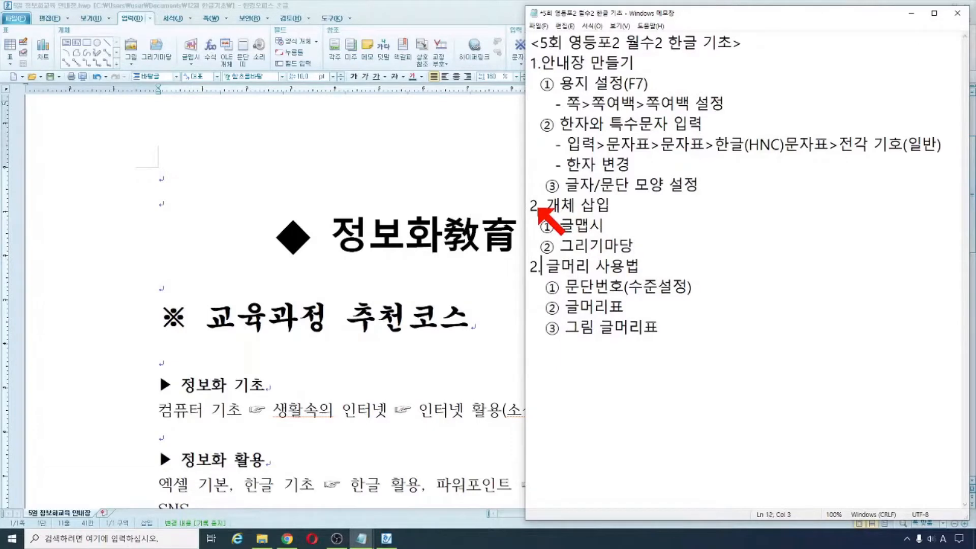
pyautogui.press('BackSpace')
pyautogui.press('BackSpace')
pyautogui.write('3')
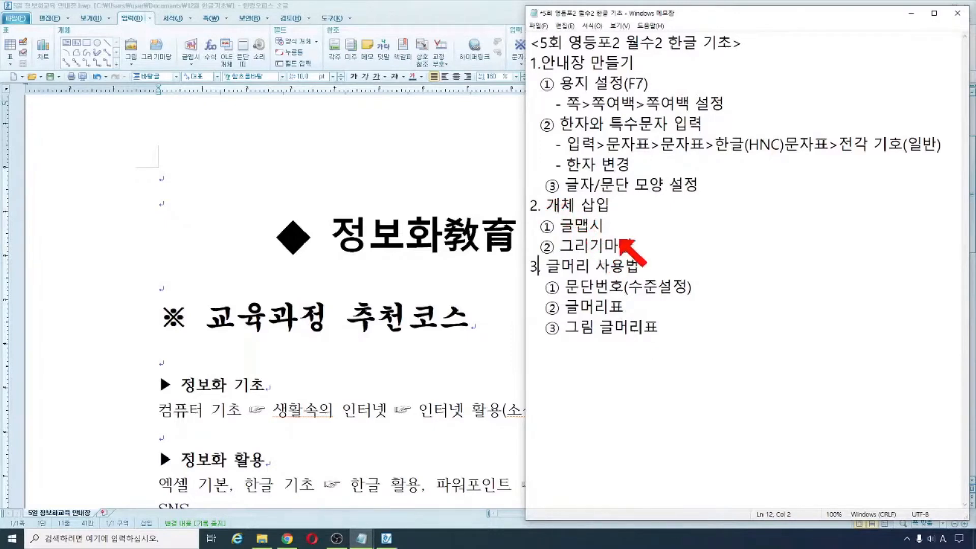
pyautogui.click(538, 25)
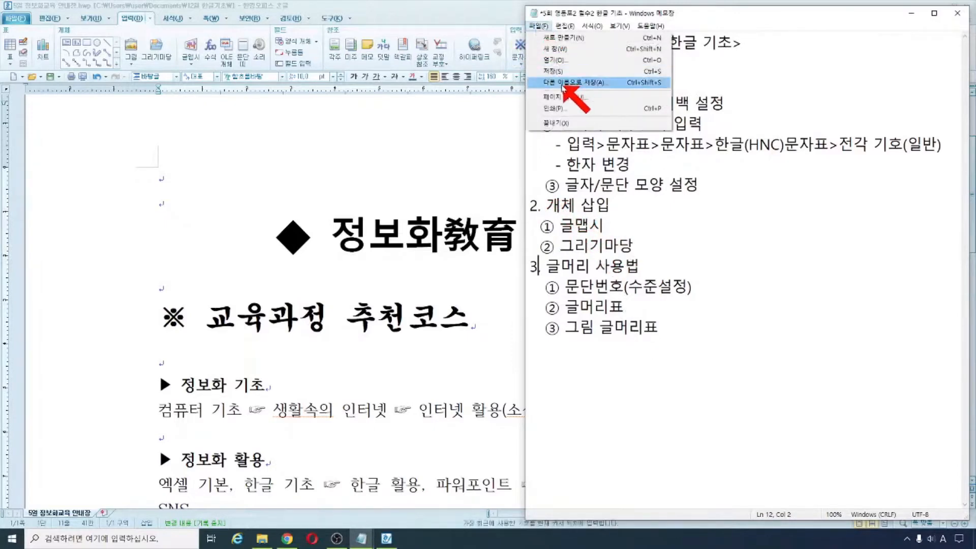
pyautogui.click(559, 72)
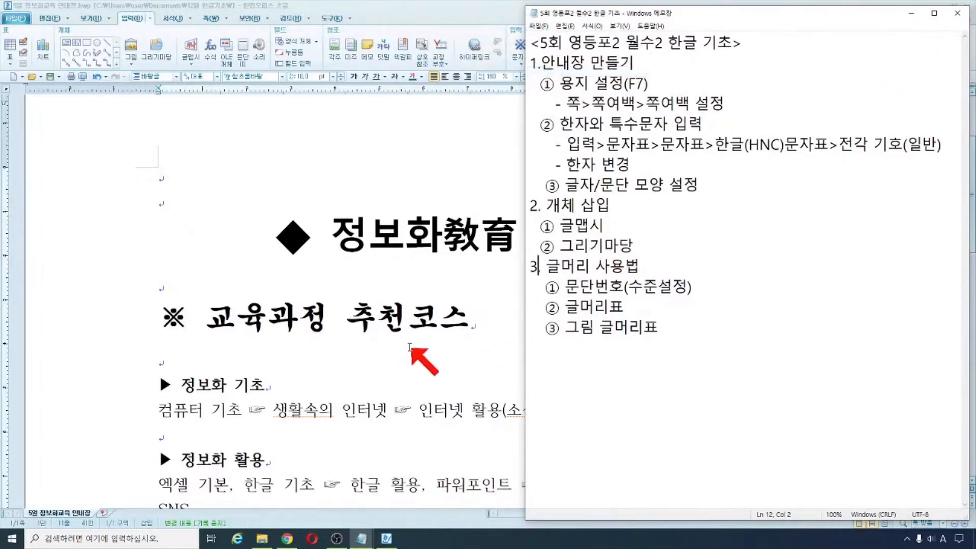
# Switch to the 정보화교육 안내장 document in Hangul and review its text from the title to the 작성자 line.
pyautogui.click(427, 351)
pyautogui.scroll(-15, 427, 351)
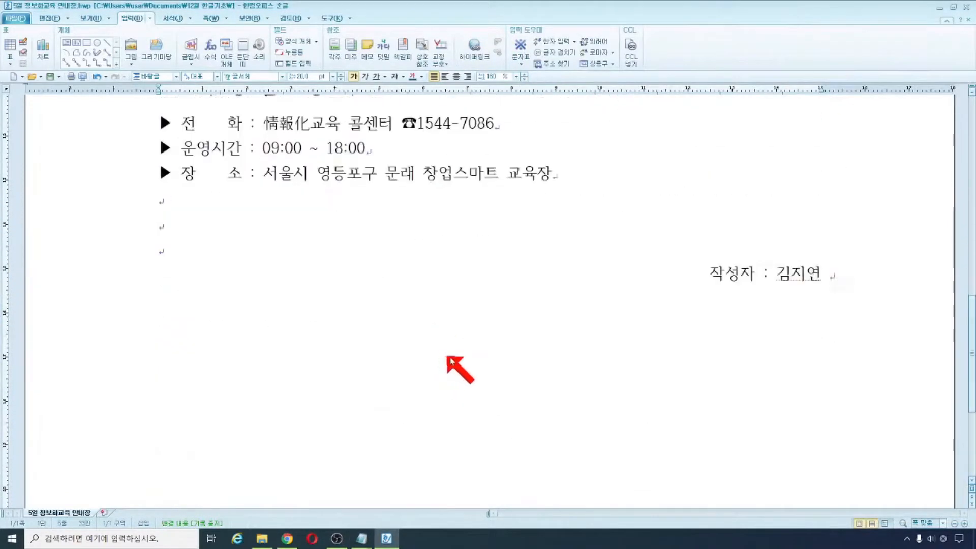
pyautogui.scroll(3, 270, 279)
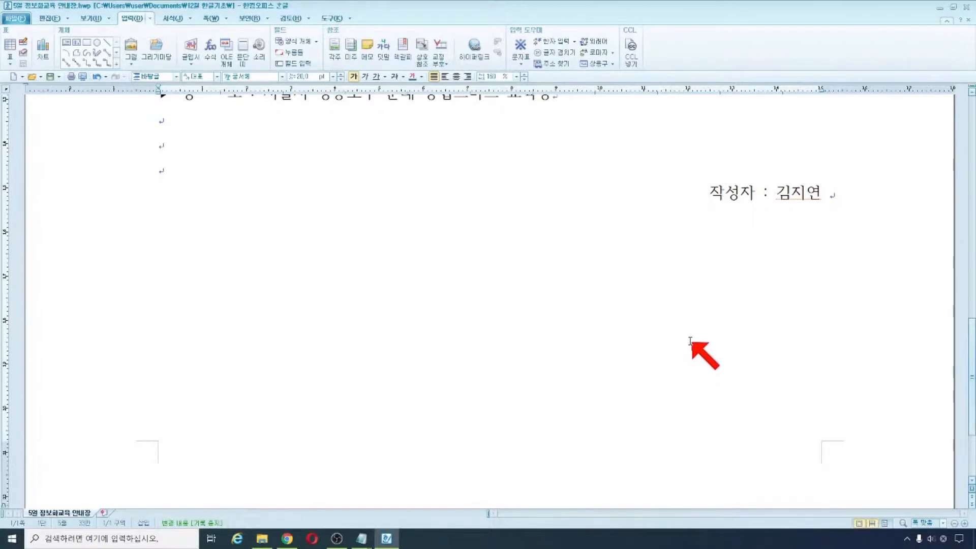
pyautogui.scroll(5, 711, 386)
pyautogui.scroll(3, 353, 338)
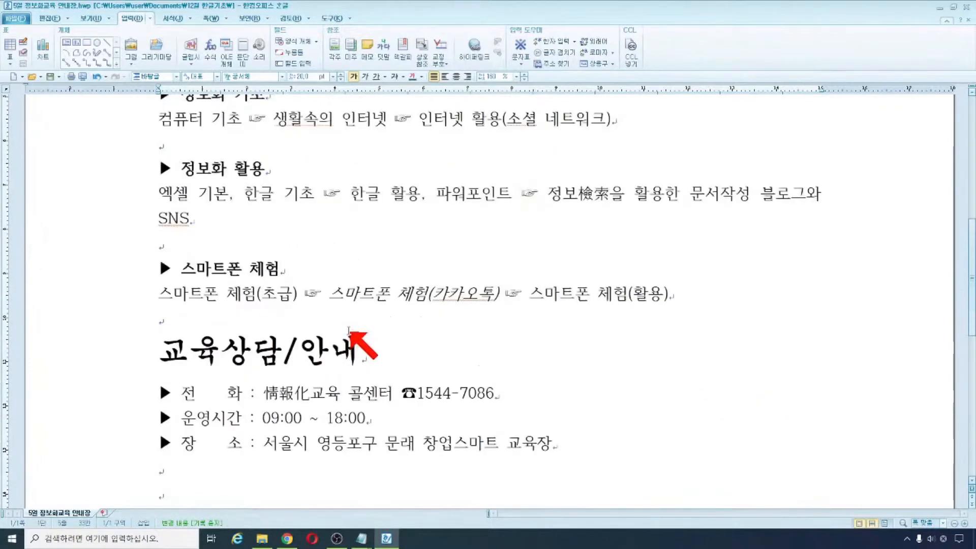
pyautogui.scroll(3, 349, 330)
pyautogui.scroll(2, 361, 338)
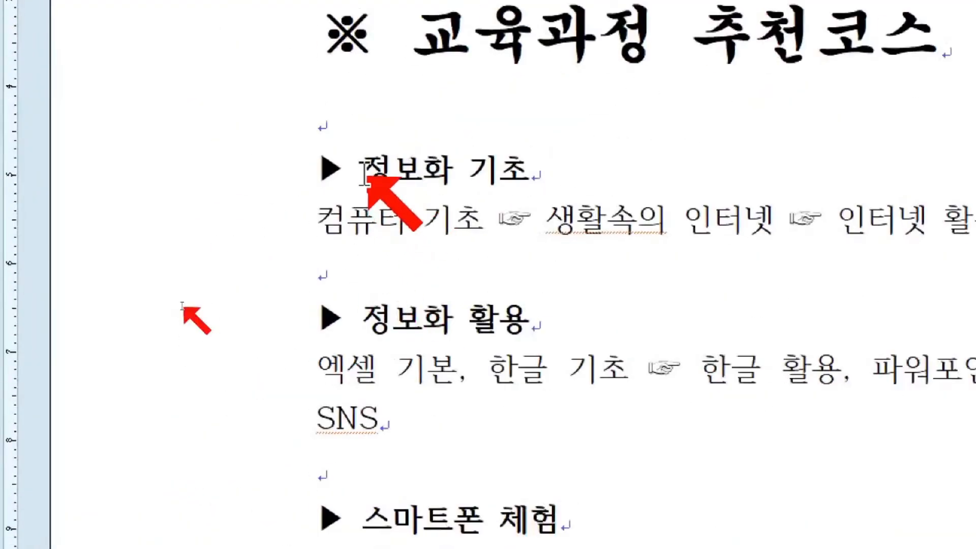
pyautogui.moveTo(180, 304); pyautogui.dragTo(272, 302)
pyautogui.moveTo(318, 219); pyautogui.dragTo(546, 219)
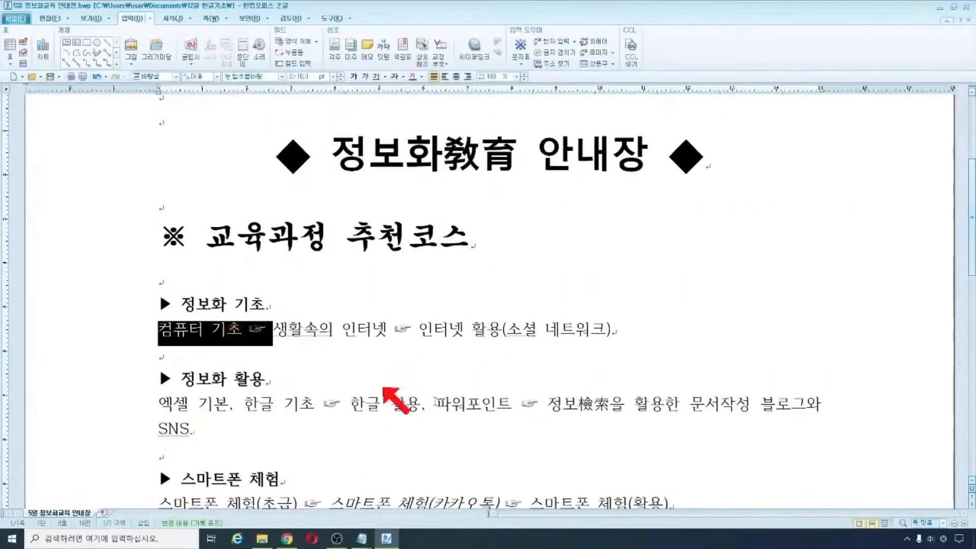
pyautogui.click(563, 395)
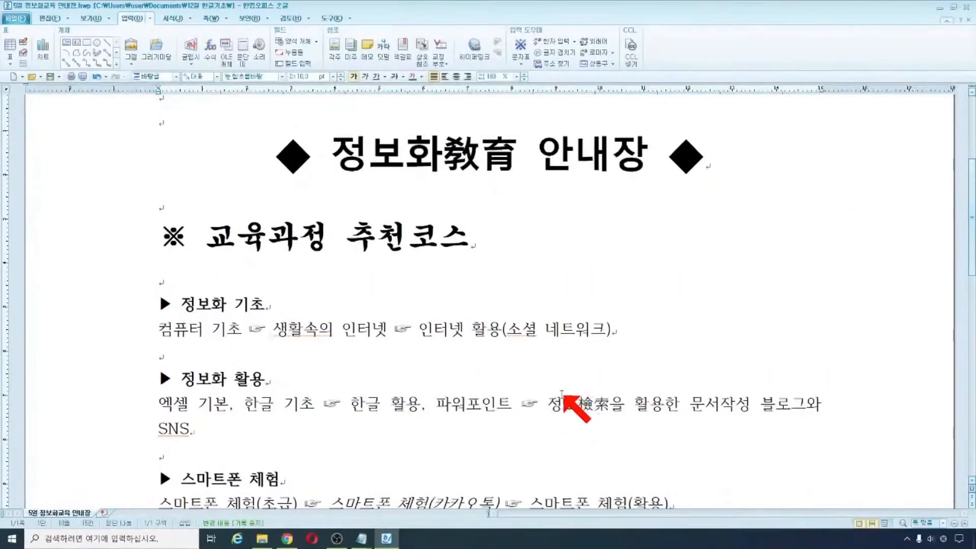
pyautogui.scroll(-6, 564, 395)
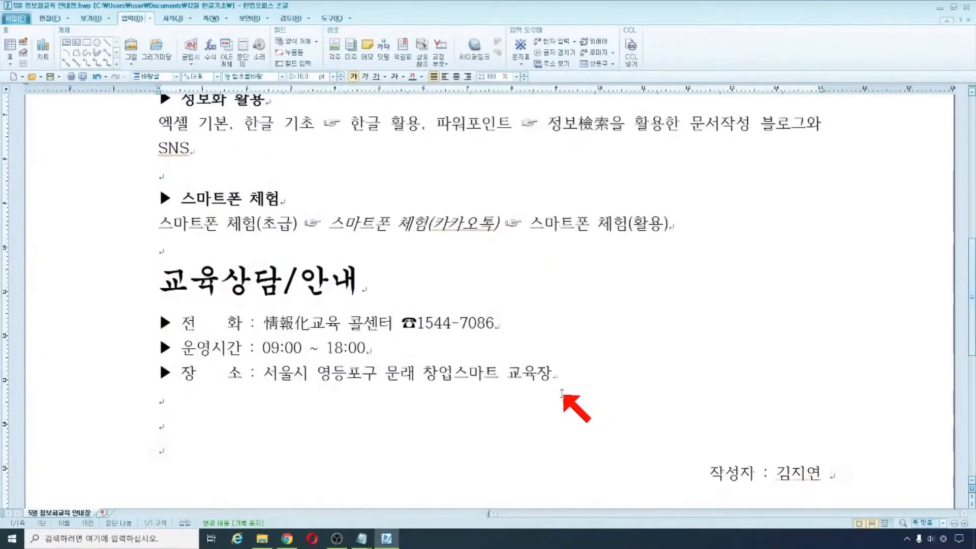
# Compare the whole-page view of the document with the page-width view, ending in page width.
pyautogui.click(883, 523)
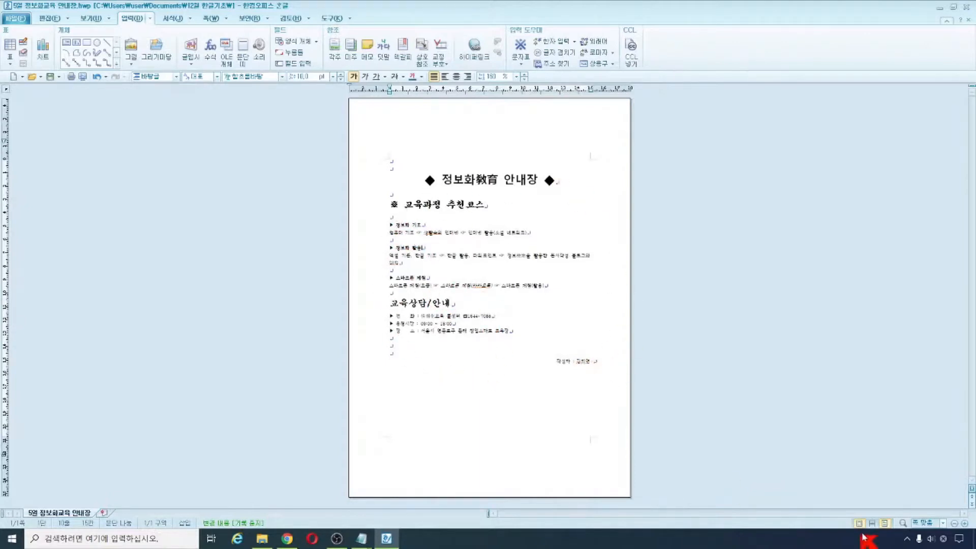
pyautogui.click(883, 524)
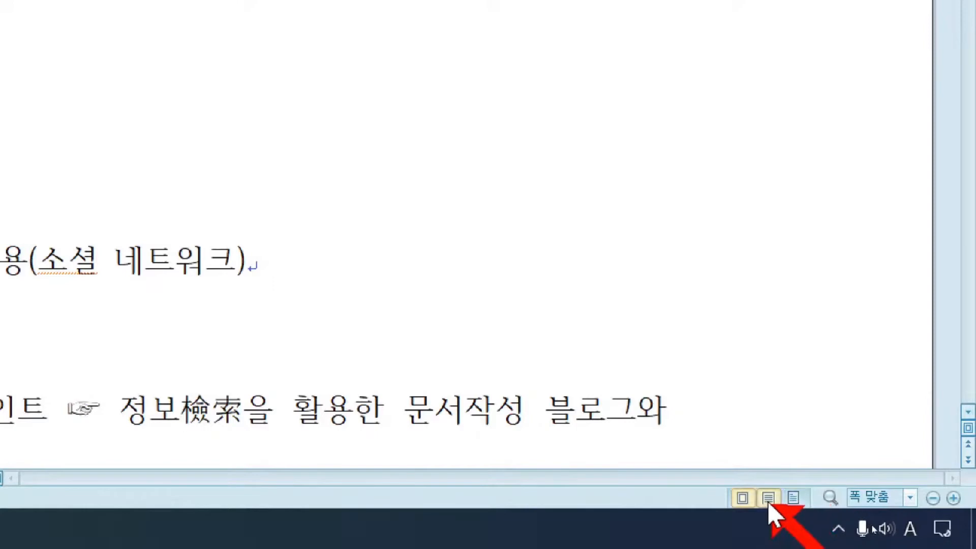
pyautogui.click(803, 499)
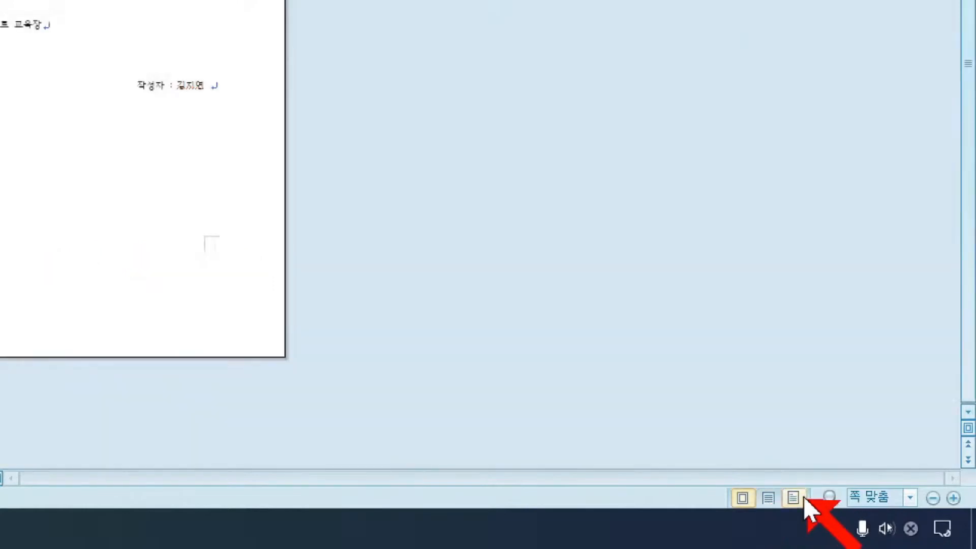
pyautogui.click(772, 502)
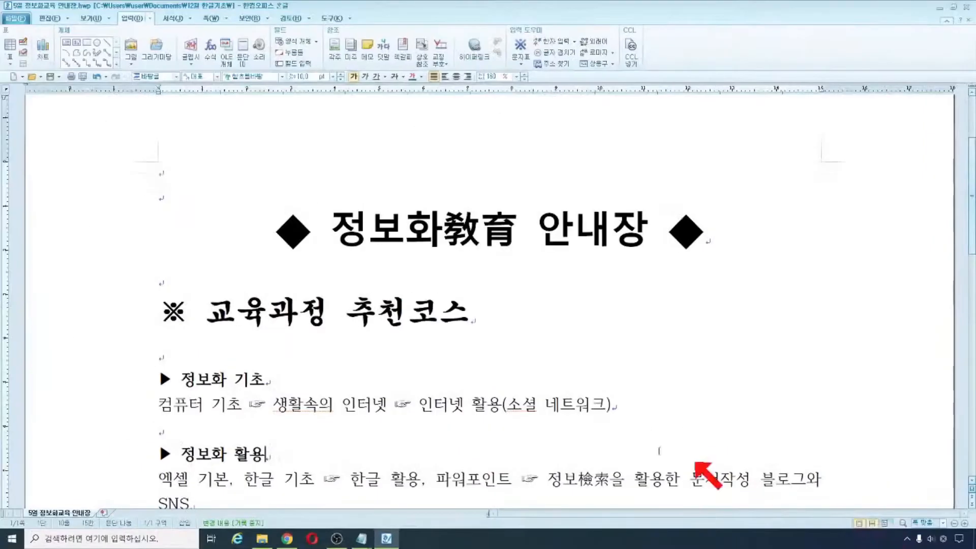
# Select the text from the 정보화 기초 heading through the 스마트폰 체험 course line and look at the line-spacing presets.
pyautogui.scroll(-3, 533, 403)
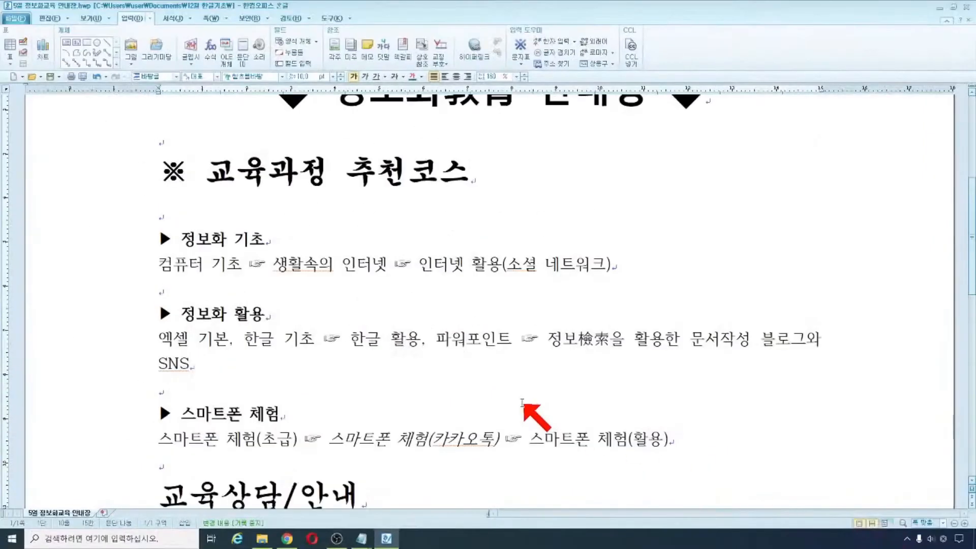
pyautogui.moveTo(158, 168); pyautogui.dragTo(674, 370)
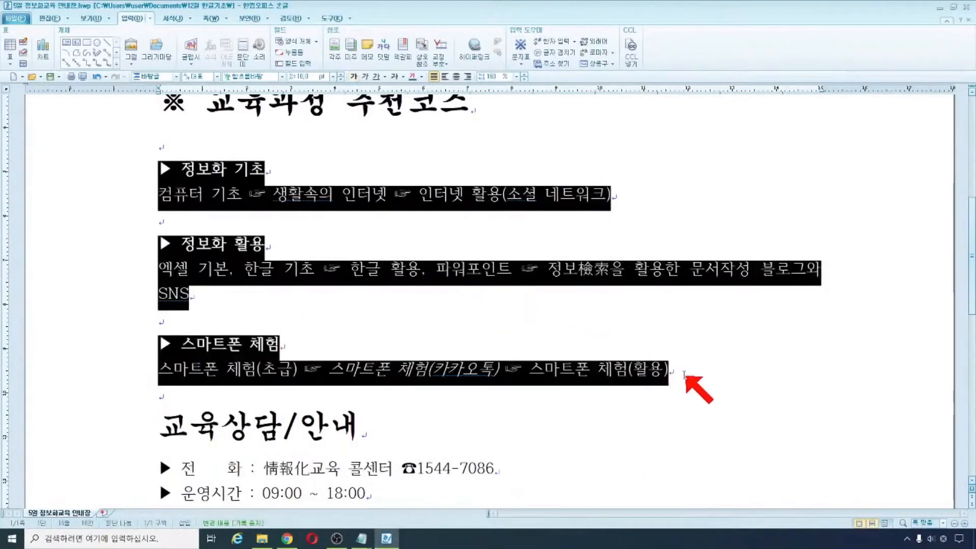
pyautogui.scroll(-2, 414, 392)
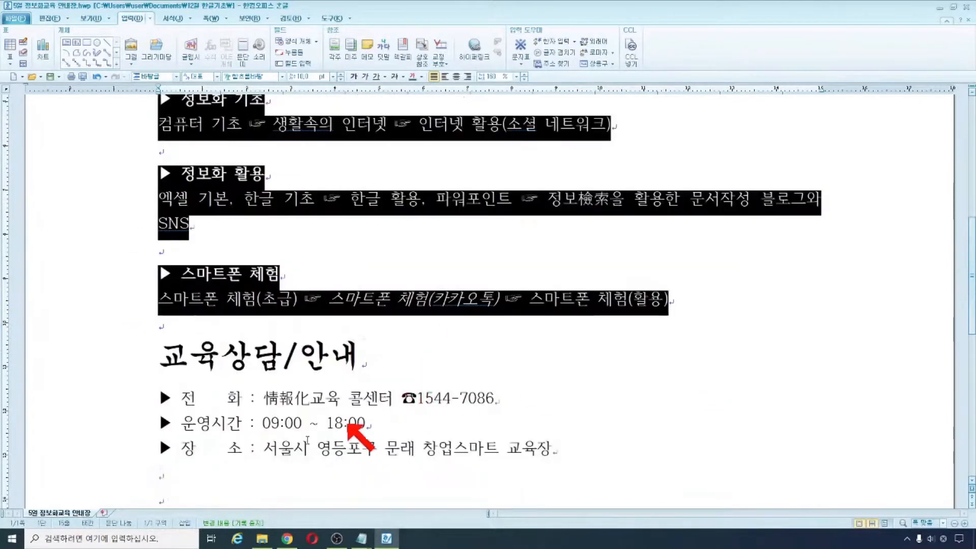
pyautogui.scroll(2, 320, 361)
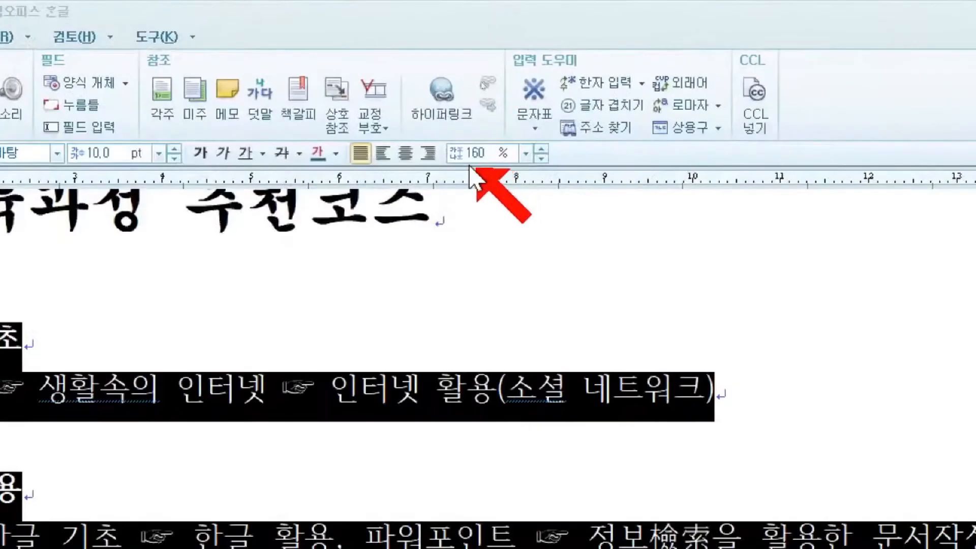
pyautogui.click(526, 153)
pyautogui.click(526, 153)
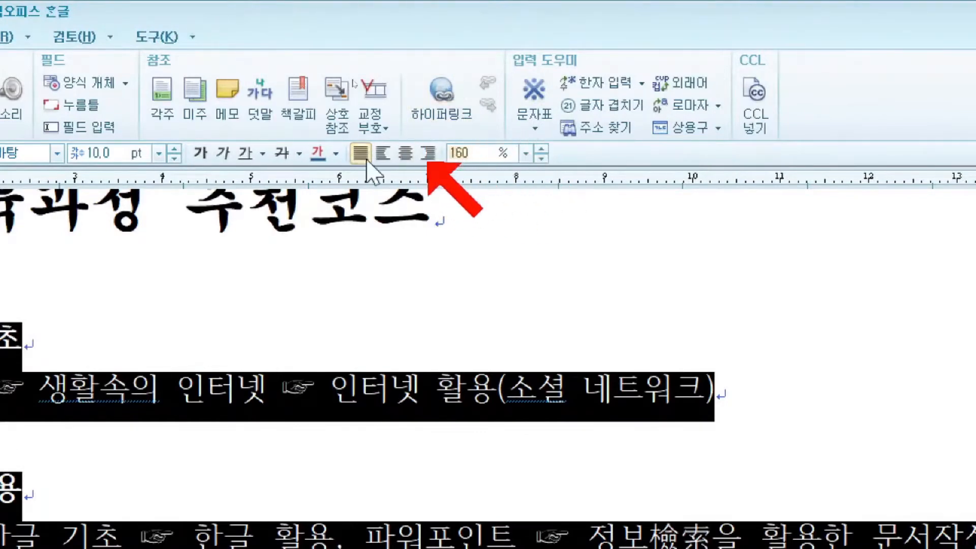
# Set the selected paragraphs' line spacing to 180% in the paragraph shape (문단 모양) settings.
pyautogui.click(264, 34)
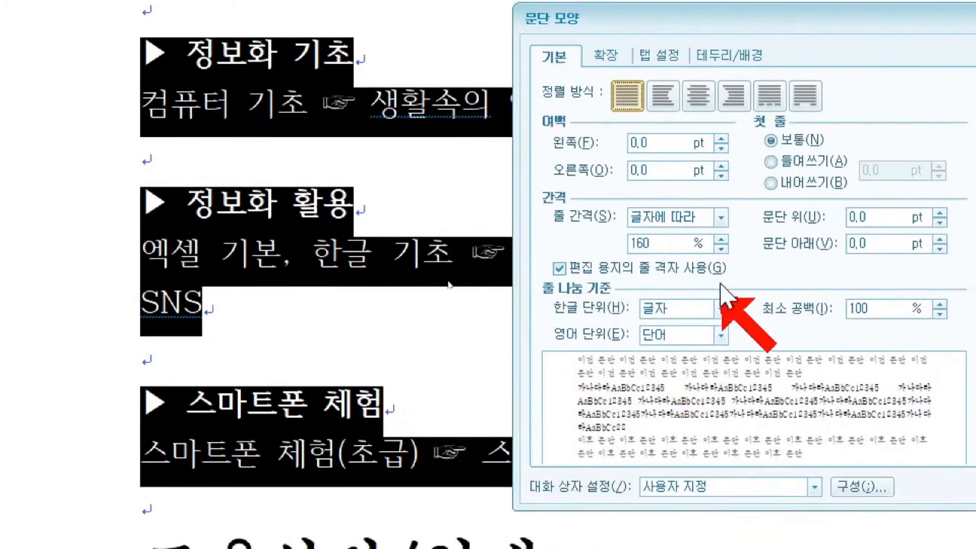
pyautogui.click(724, 243)
pyautogui.click(724, 243)
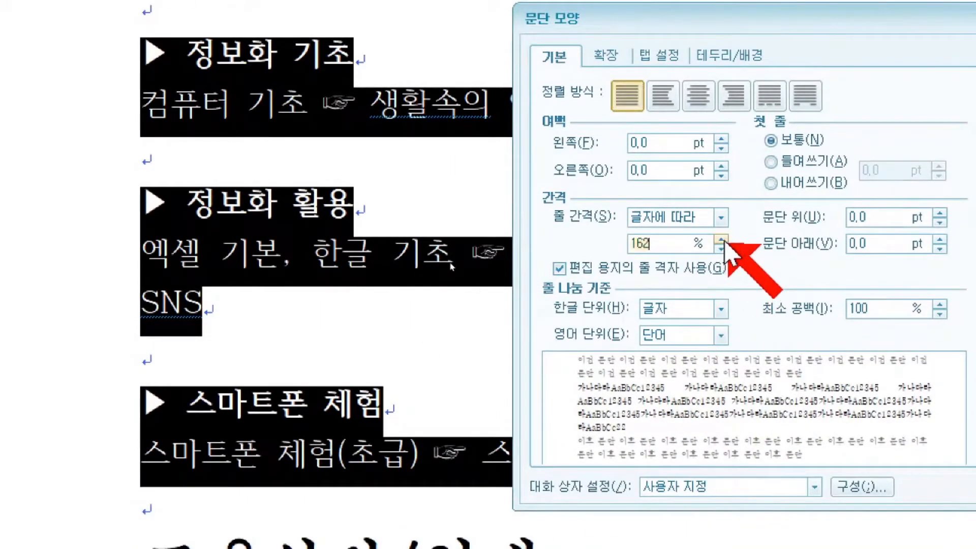
pyautogui.click(723, 243)
pyautogui.click(724, 243)
pyautogui.click(723, 243)
pyautogui.click(724, 242)
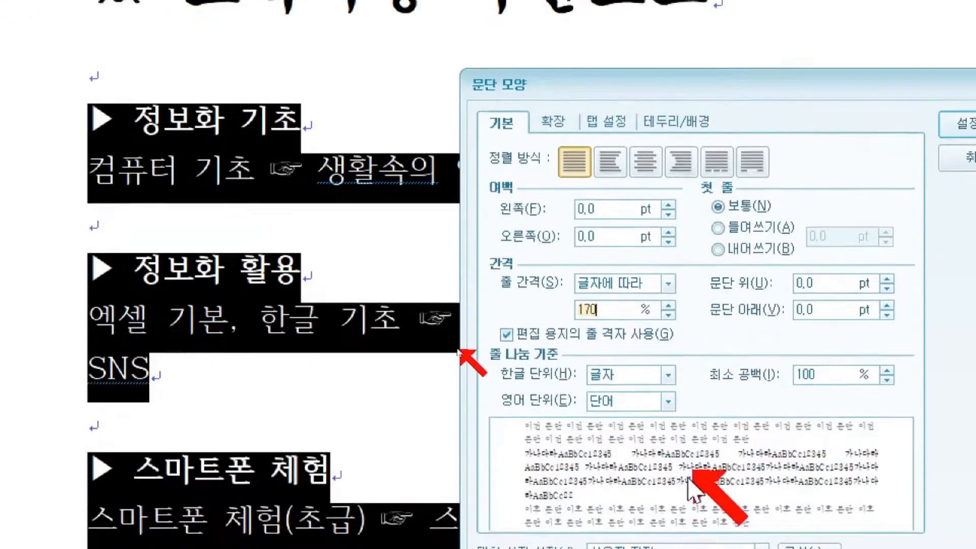
pyautogui.click(668, 303)
pyautogui.click(669, 304)
pyautogui.click(669, 304)
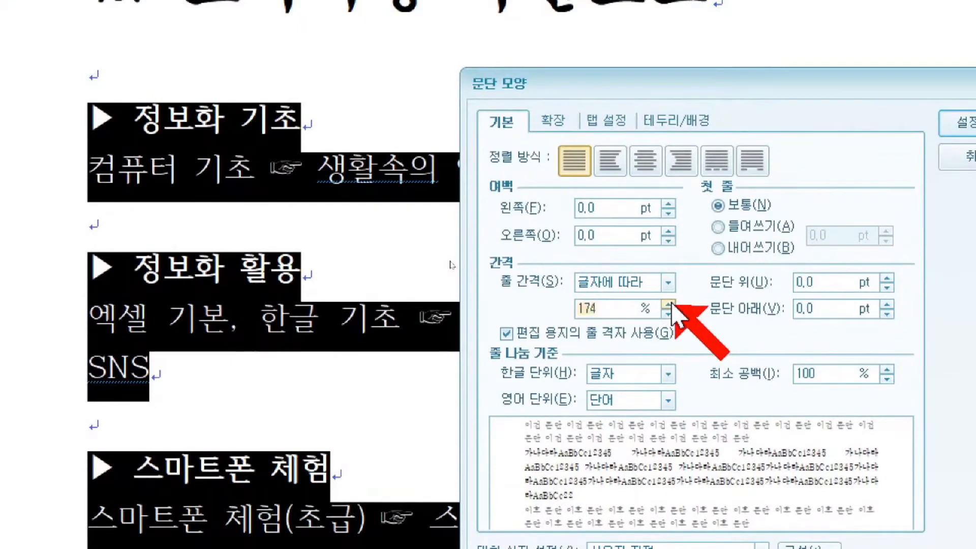
pyautogui.click(669, 304)
pyautogui.click(669, 304)
pyautogui.click(671, 305)
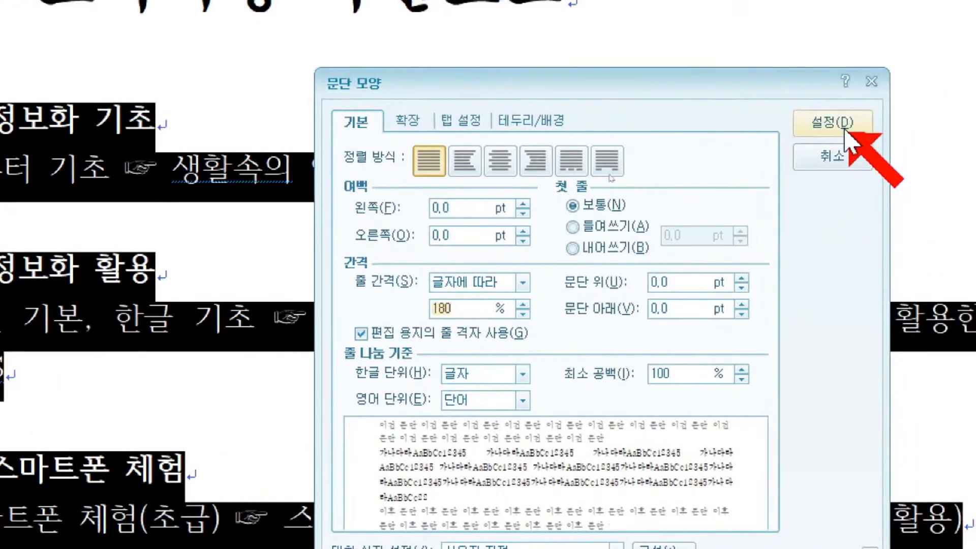
pyautogui.click(859, 130)
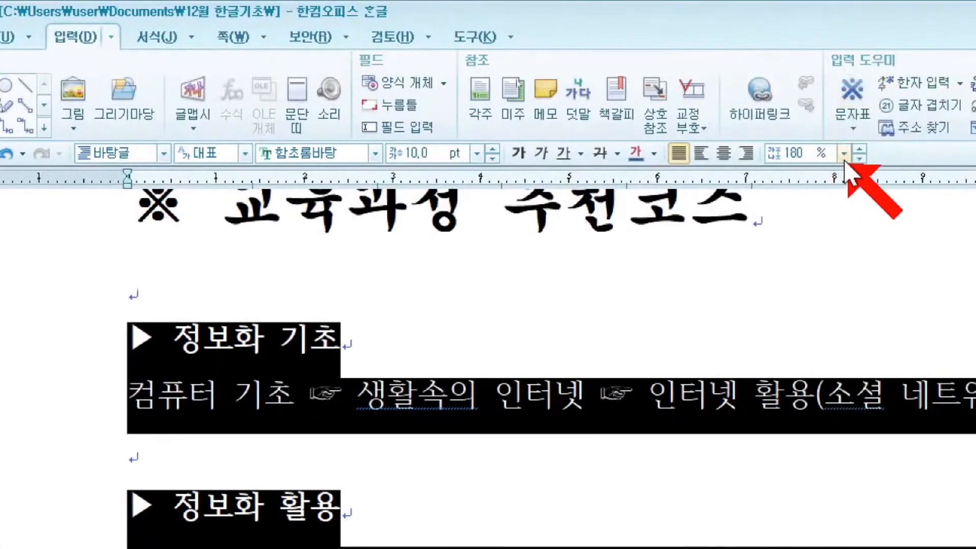
# Set the selected paragraphs' line spacing to the 200% preset and check the layout in whole-page view.
pyautogui.click(843, 154)
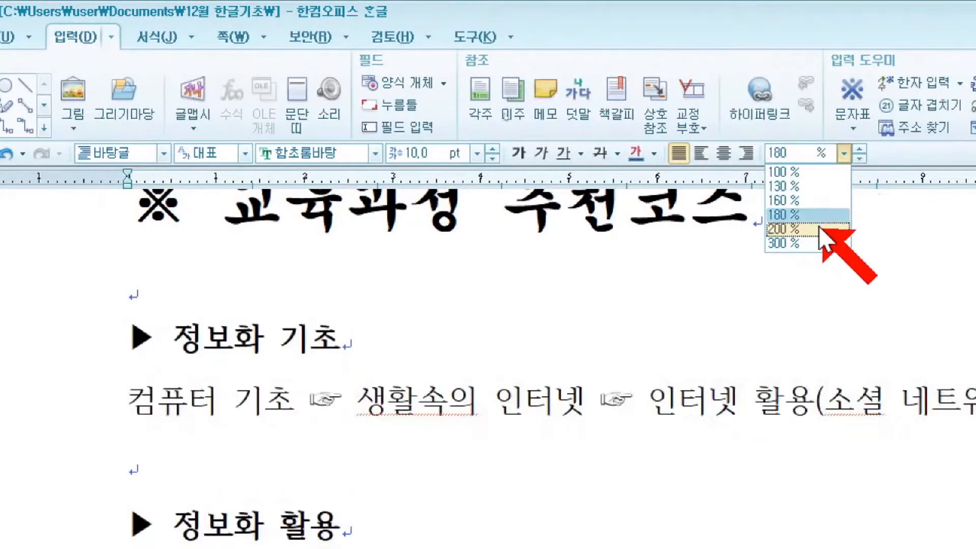
pyautogui.click(819, 230)
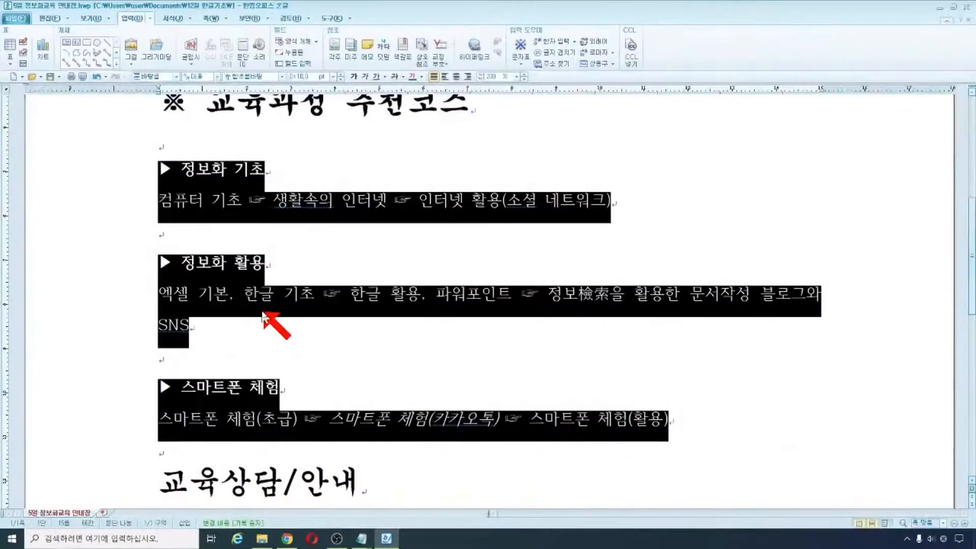
pyautogui.click(885, 523)
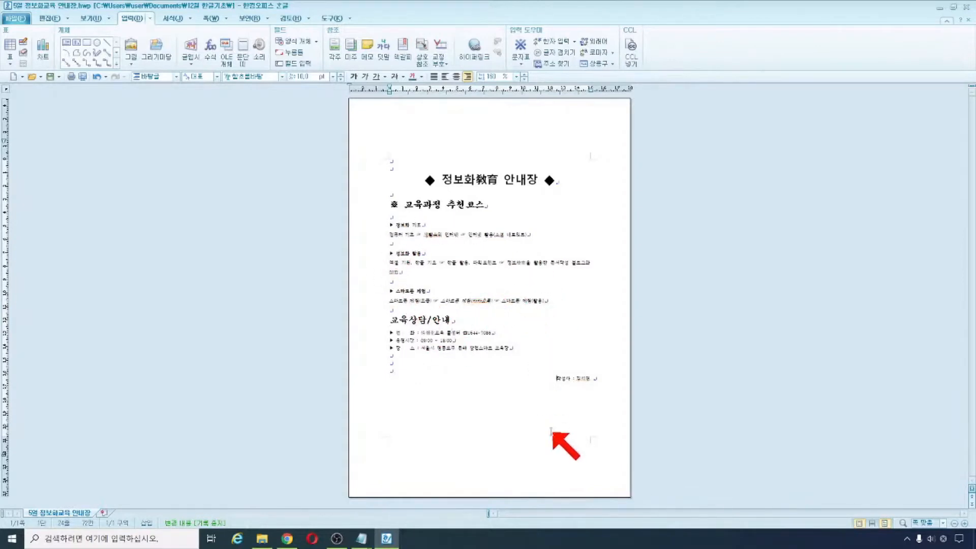
pyautogui.click(872, 523)
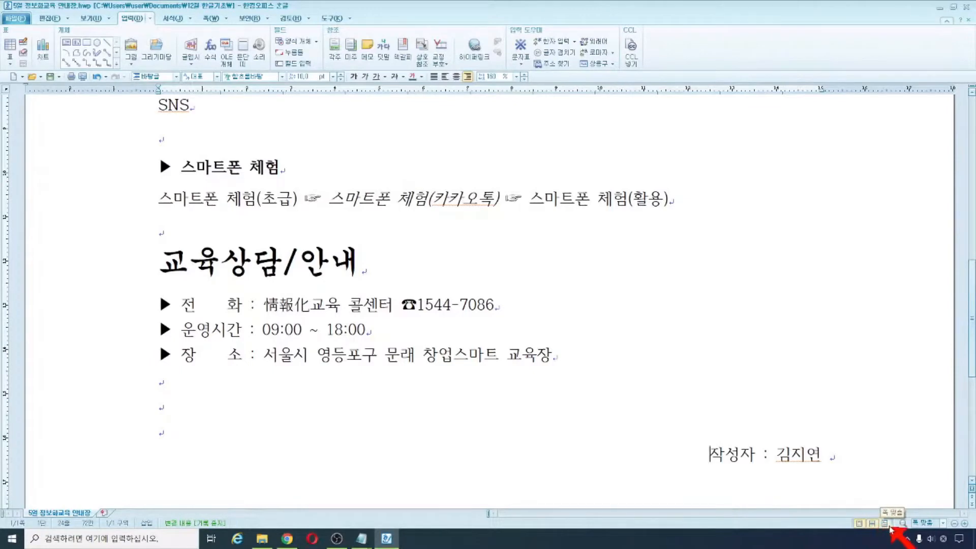
pyautogui.click(378, 416)
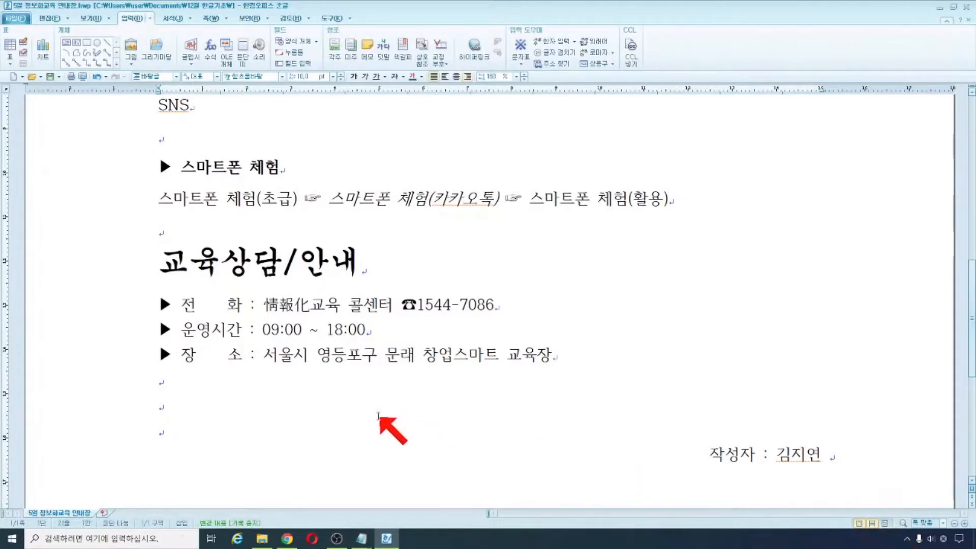
# Look over the document from the title to the author line and check its layout in whole-page view, ending in page width.
pyautogui.scroll(10, 383, 423)
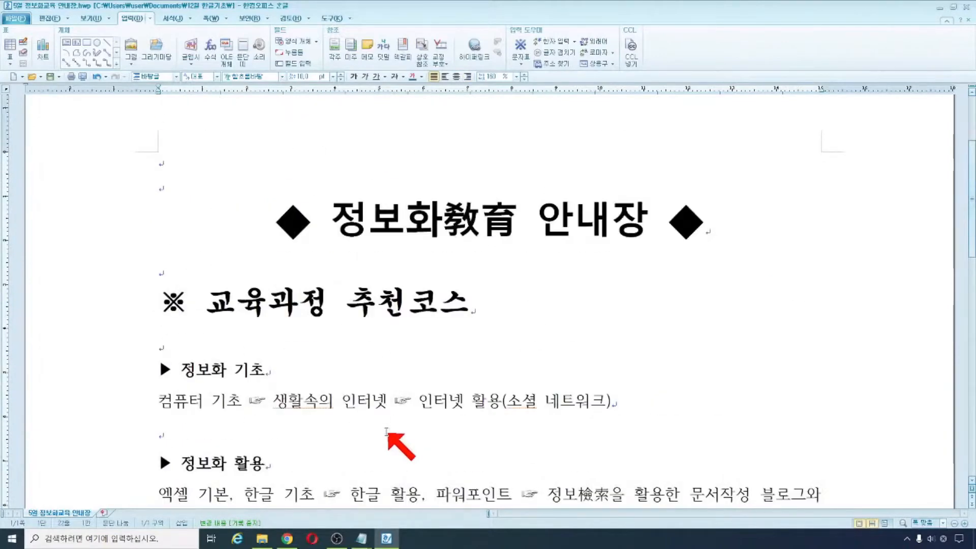
pyautogui.click(478, 244)
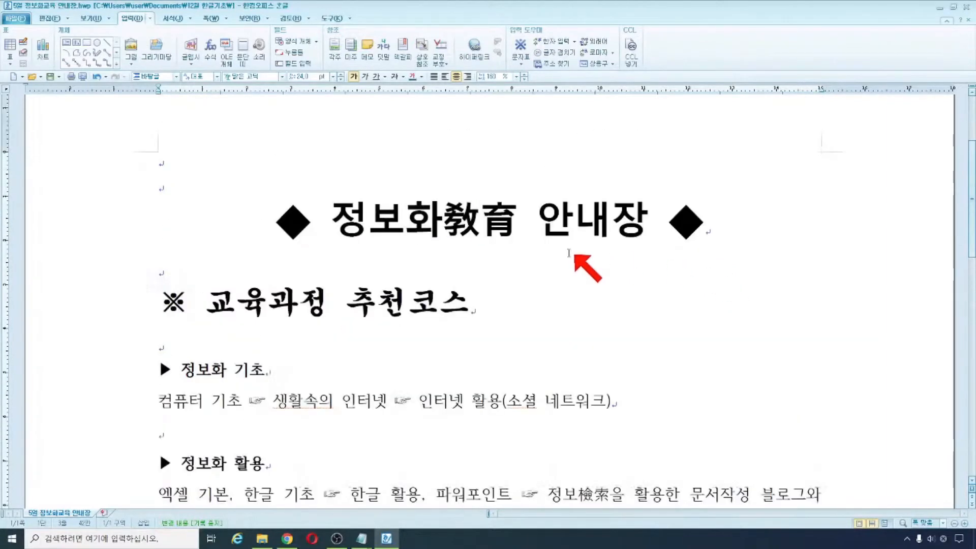
pyautogui.scroll(-5, 656, 331)
pyautogui.scroll(-3, 660, 365)
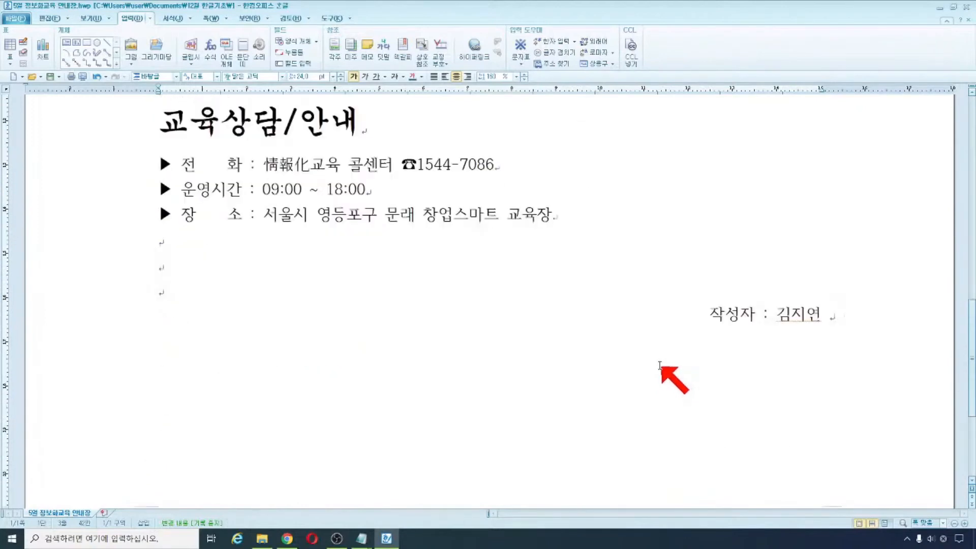
pyautogui.scroll(-1, 376, 399)
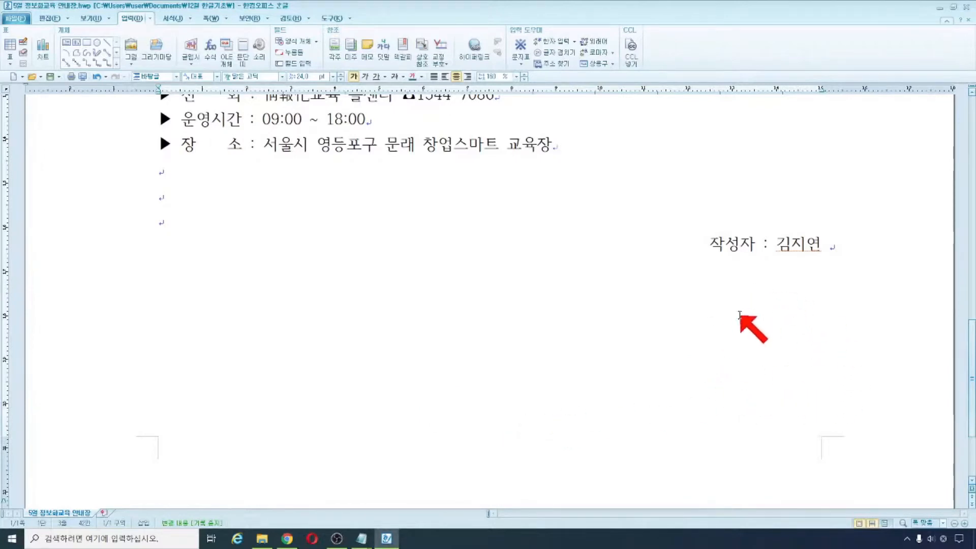
pyautogui.click(884, 524)
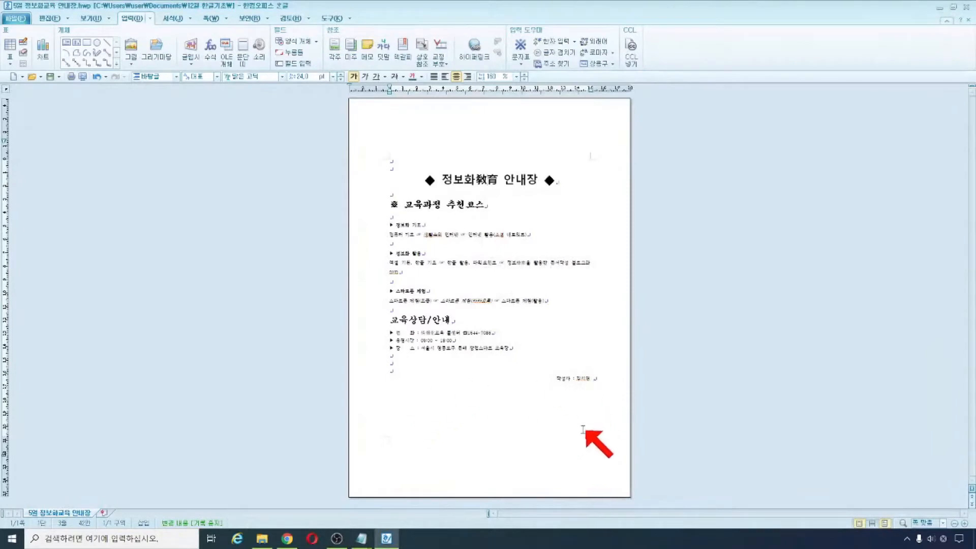
pyautogui.click(871, 524)
pyautogui.scroll(-10, 702, 398)
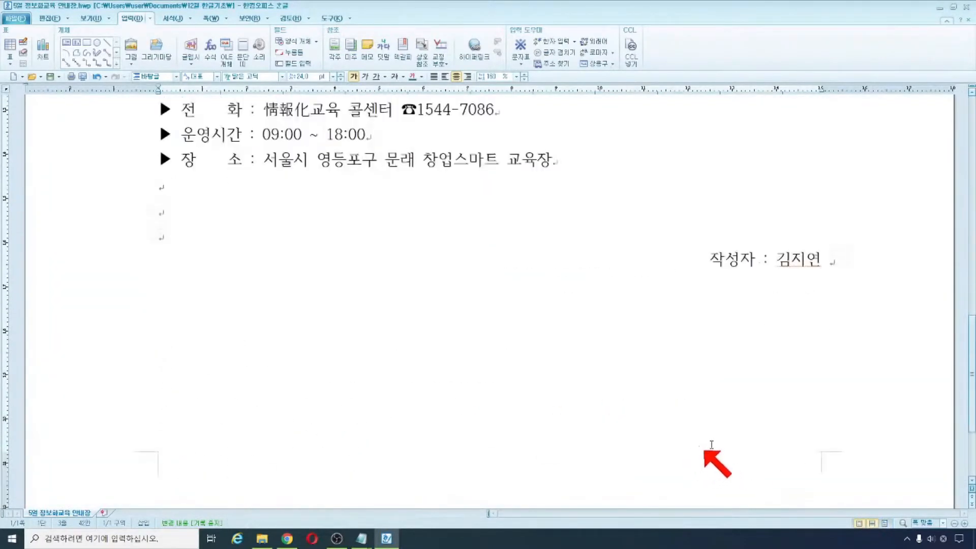
# Add two blank lines below the author line and give them justified alignment.
pyautogui.click(829, 262)
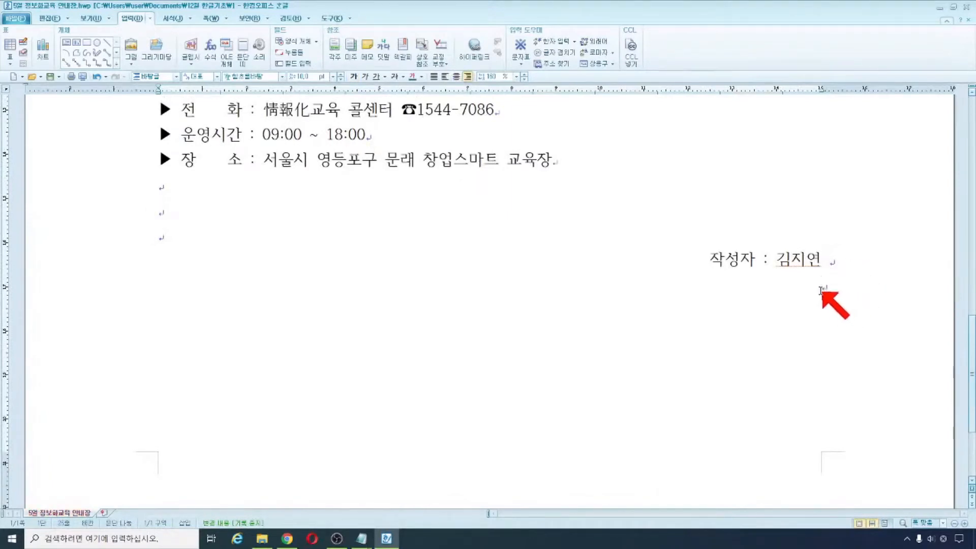
pyautogui.click(434, 76)
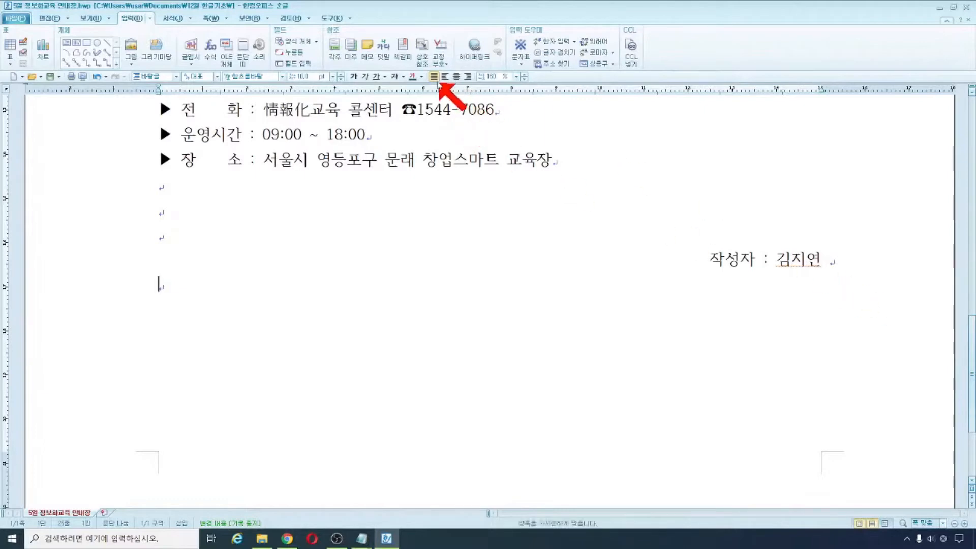
pyautogui.click(434, 77)
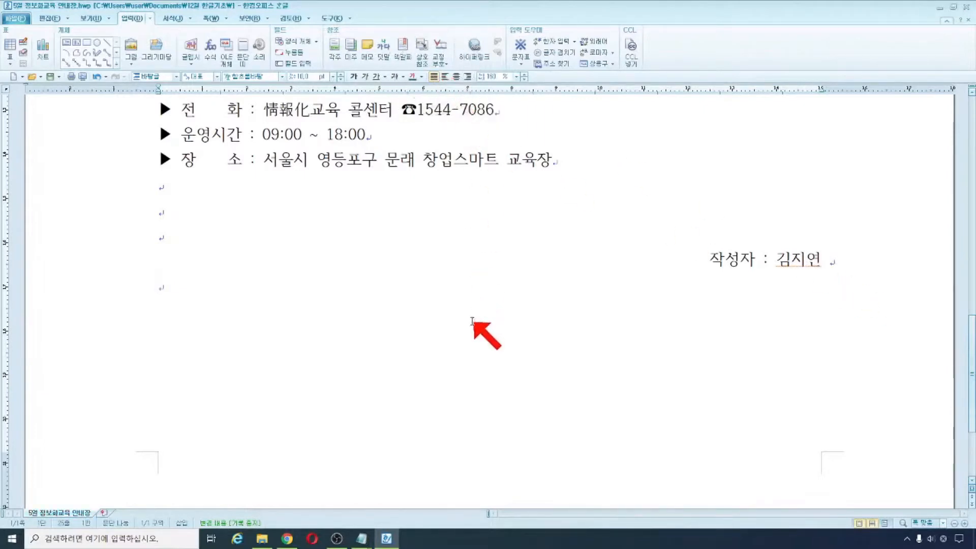
pyautogui.scroll(10, 472, 321)
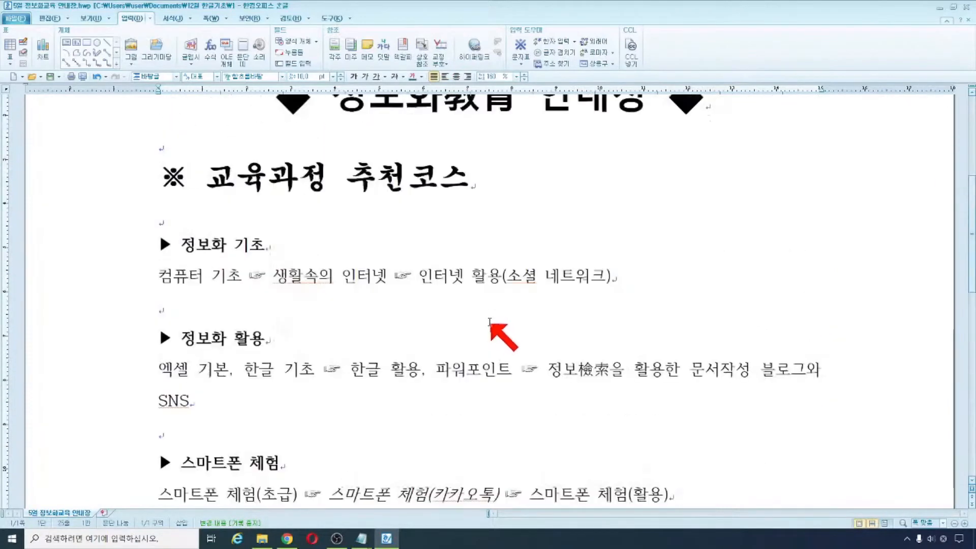
pyautogui.scroll(-10, 513, 269)
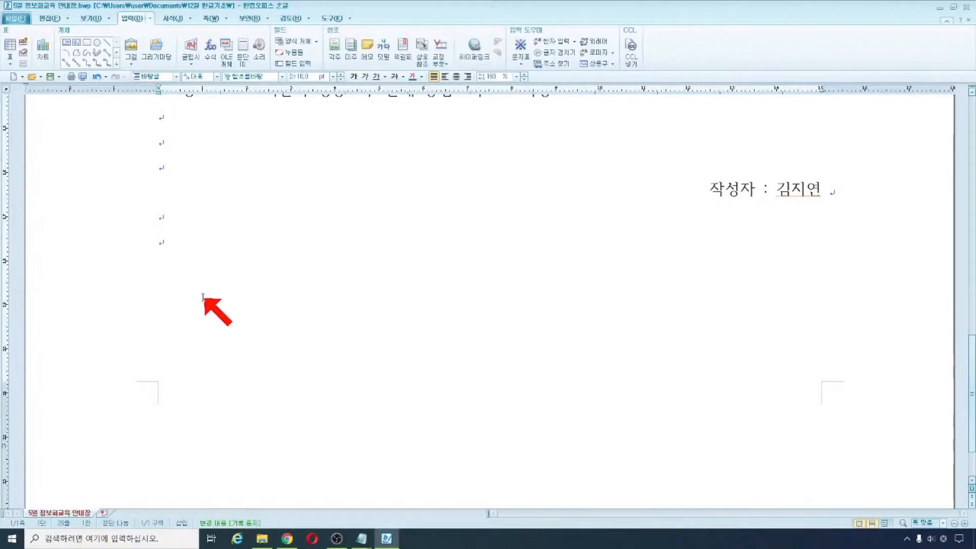
pyautogui.scroll(10, 502, 239)
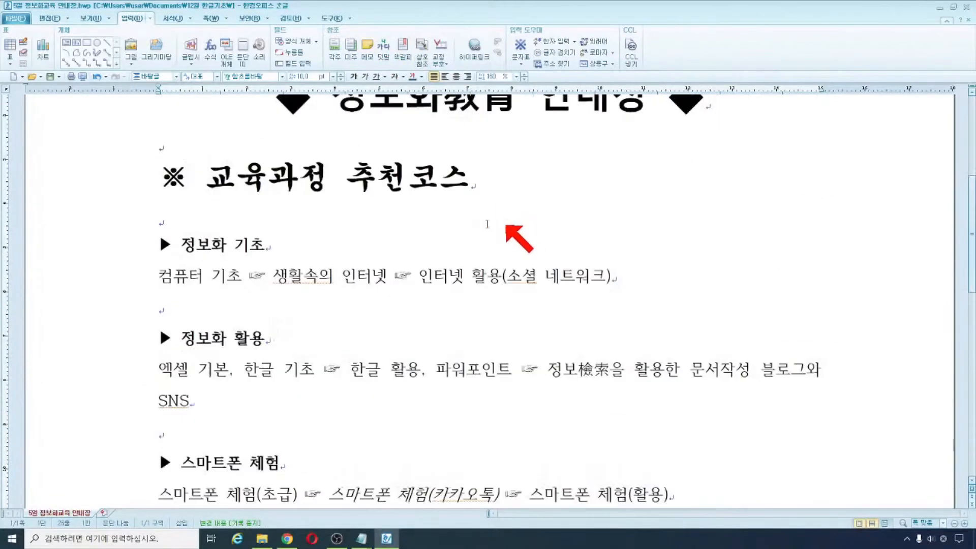
pyautogui.scroll(2, 523, 178)
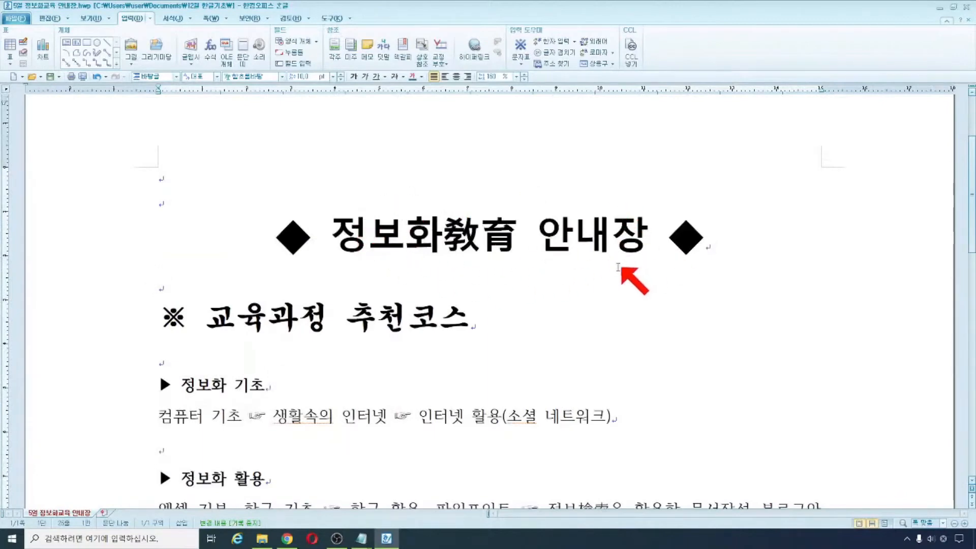
pyautogui.scroll(-20, 615, 275)
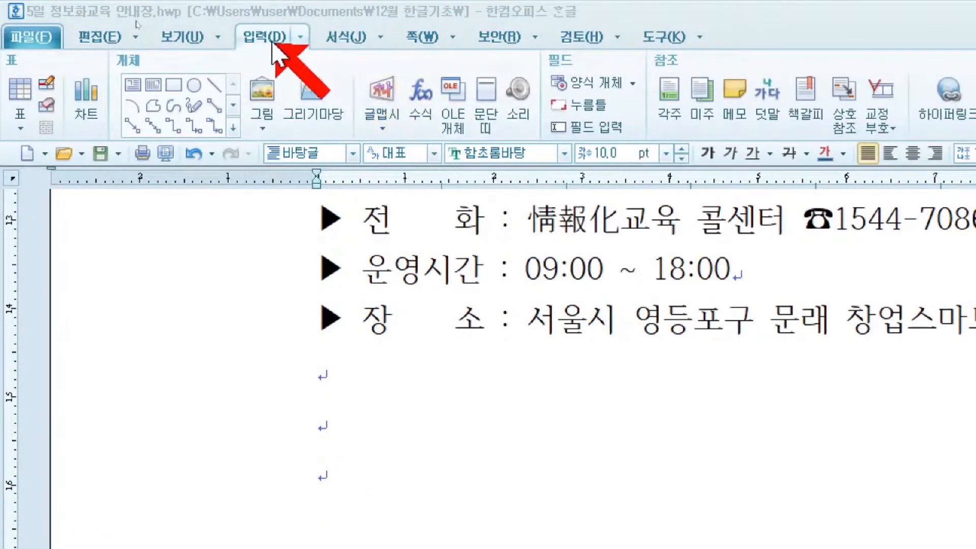
# Start a new 글맵시 (word art) on the last blank line using the pink style in the fourth row, first column.
pyautogui.doubleClick(259, 35)
pyautogui.click(259, 35)
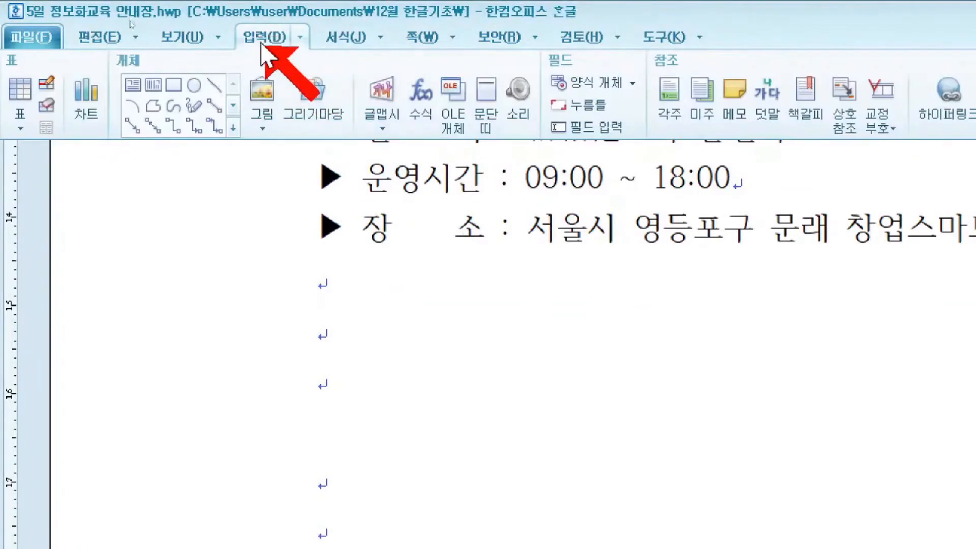
pyautogui.doubleClick(260, 36)
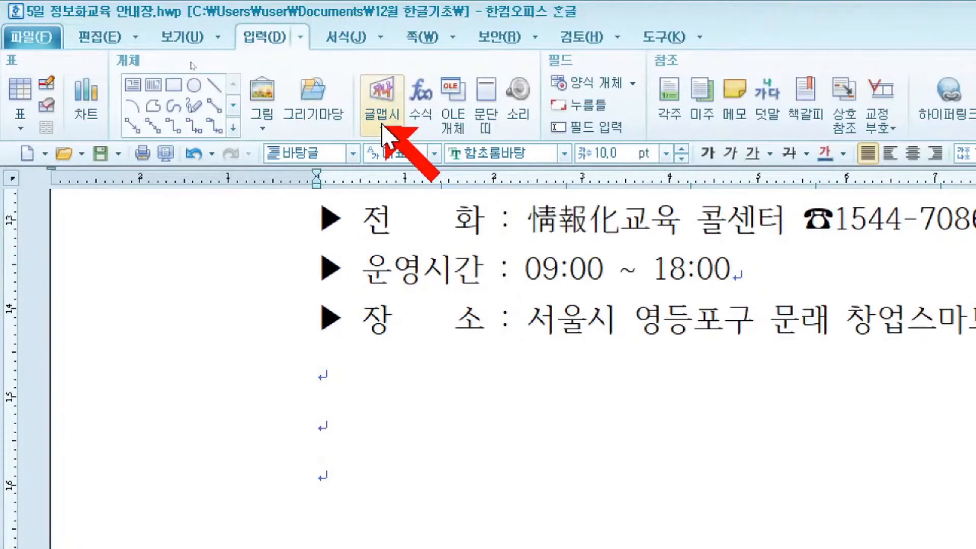
pyautogui.click(382, 114)
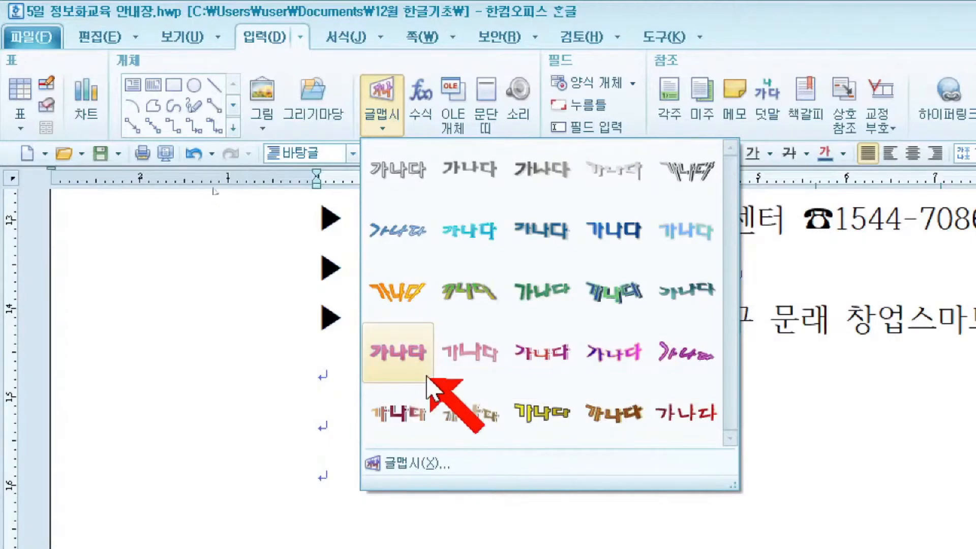
pyautogui.click(397, 352)
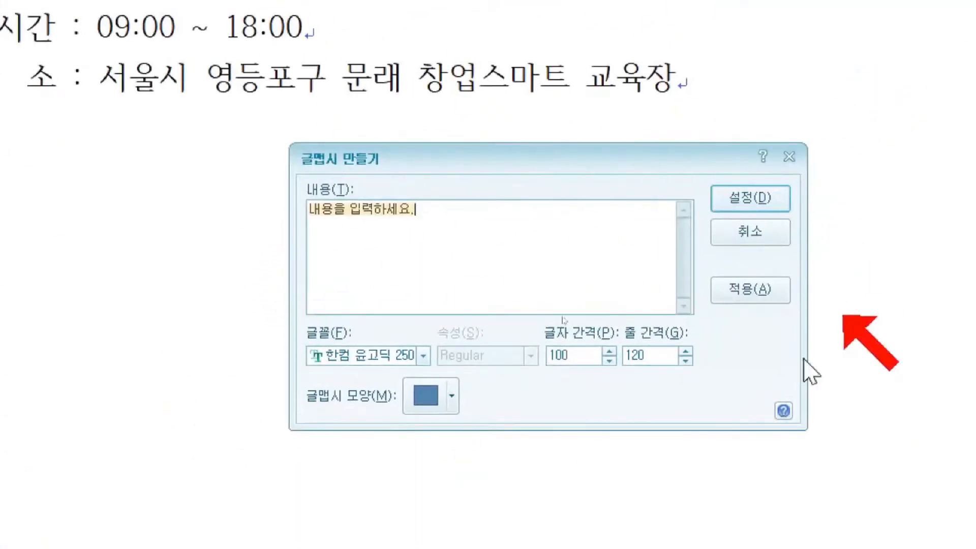
# Replace the 글맵시 placeholder content with the text 영등포 2교육 채널.
pyautogui.click(419, 238)
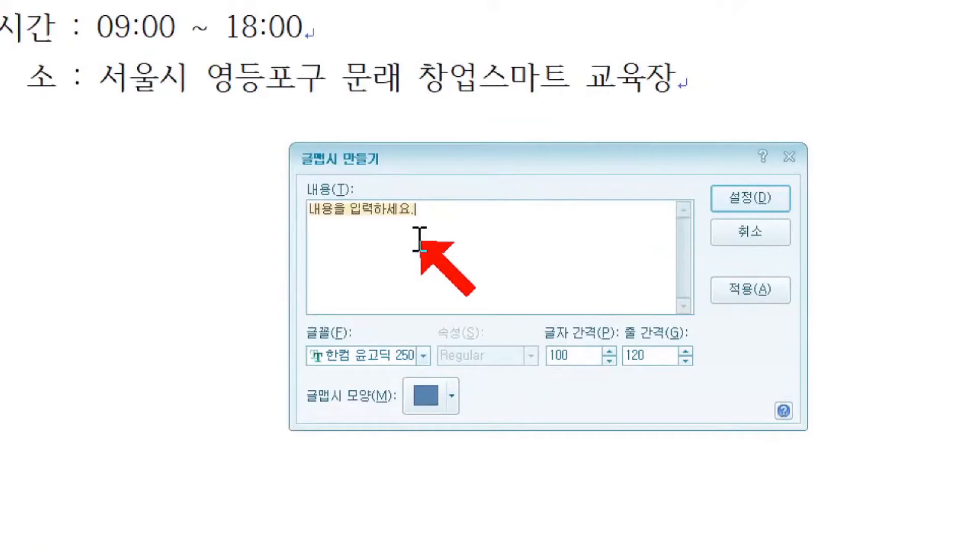
pyautogui.press('BackSpace')
pyautogui.write('du')
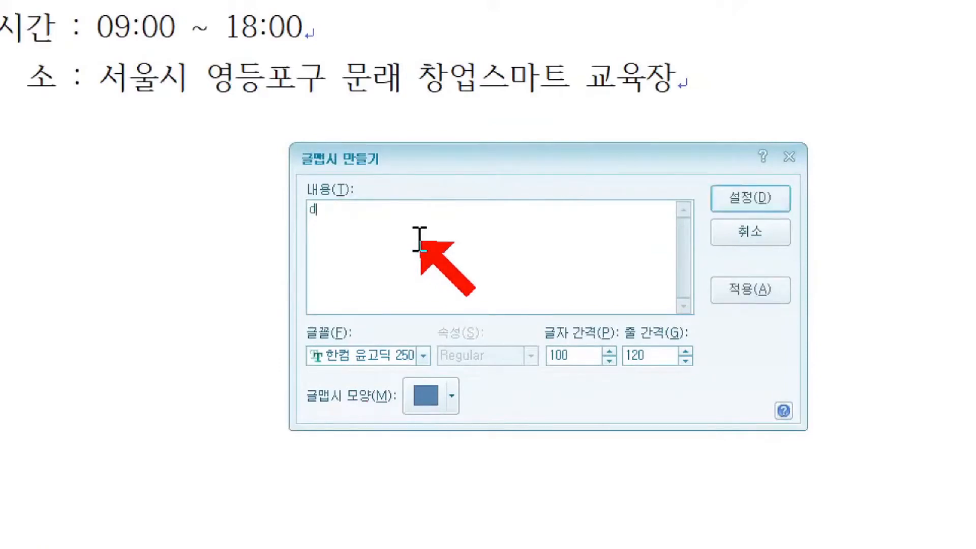
pyautogui.press('BackSpace')
pyautogui.write('영')
pyautogui.write('등포 2ㄱㅛ뮤')
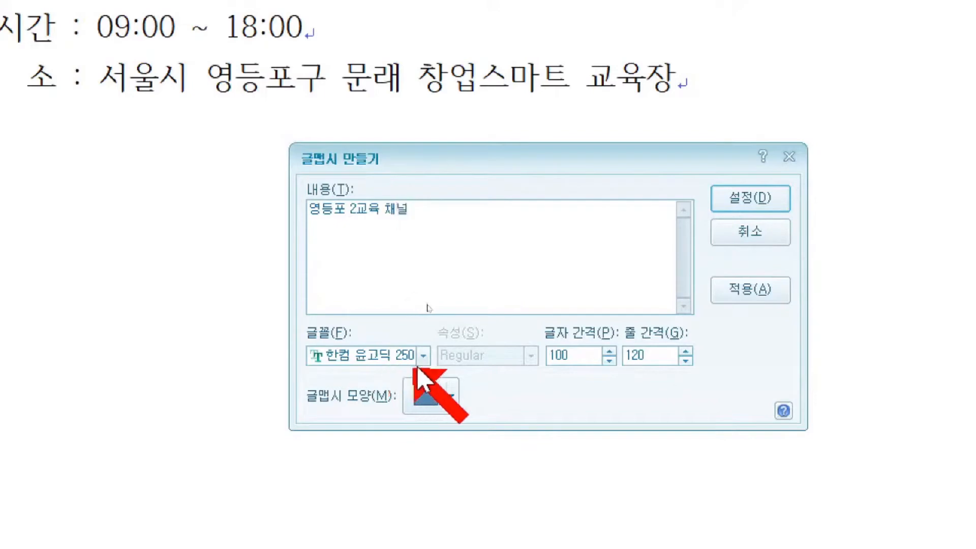
# Set the 글맵시 font to 한컴 바겐세일 B and insert the word art below the author line.
pyautogui.click(424, 356)
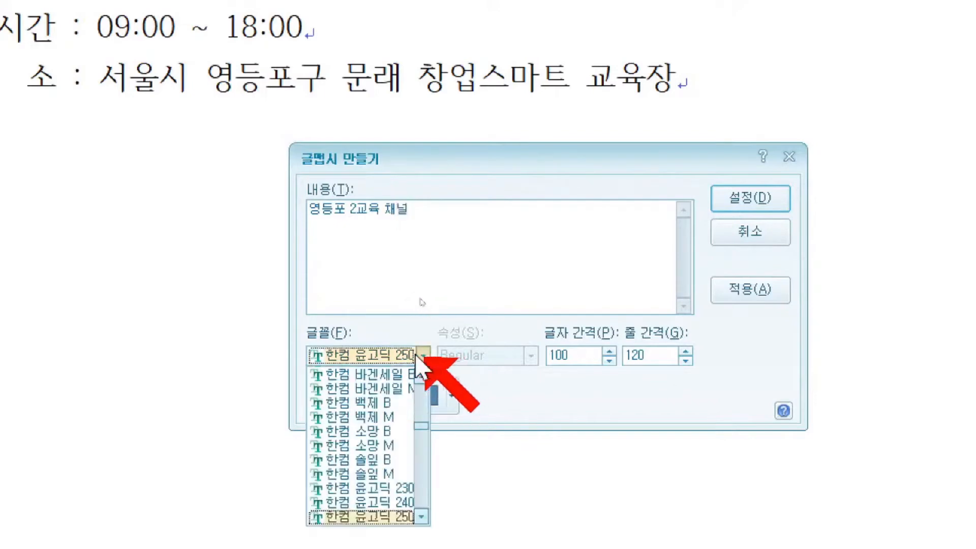
pyautogui.scroll(-2, 396, 490)
pyautogui.scroll(-1, 390, 480)
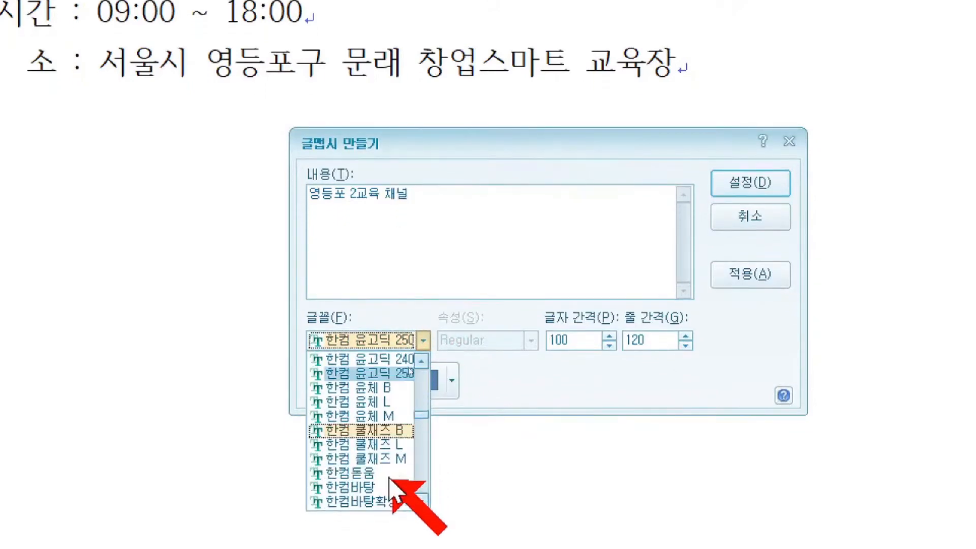
pyautogui.scroll(-2, 389, 478)
pyautogui.scroll(3, 387, 478)
pyautogui.scroll(2, 388, 480)
pyautogui.scroll(1, 376, 478)
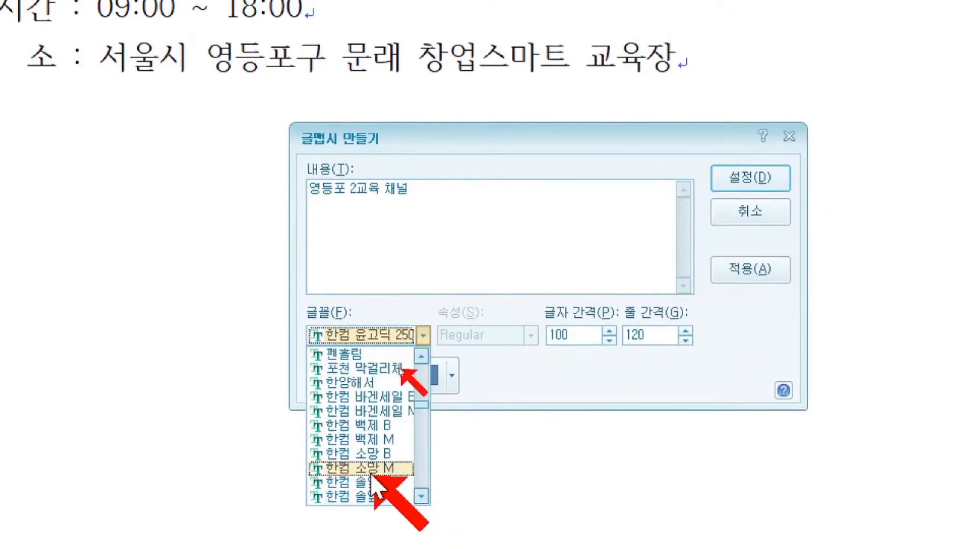
pyautogui.scroll(1, 372, 478)
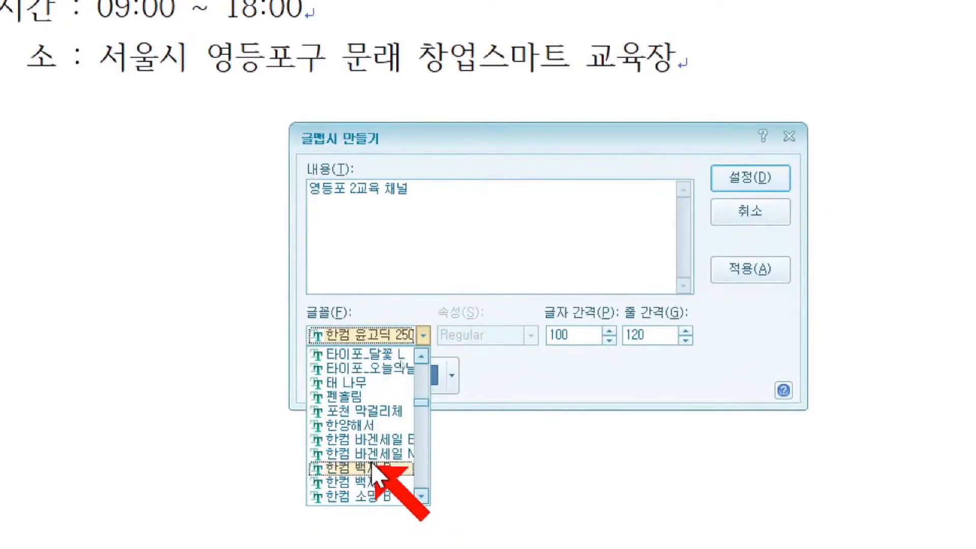
pyautogui.click(380, 443)
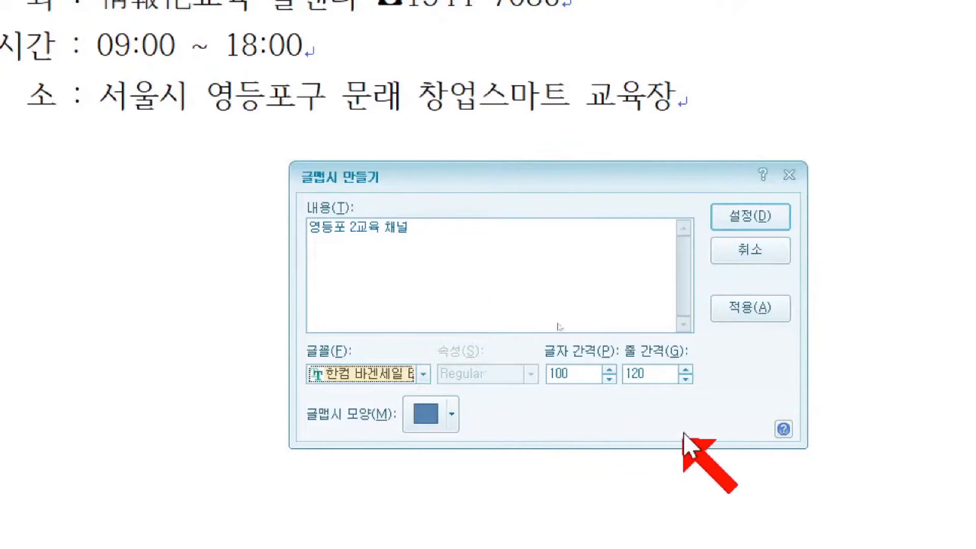
pyautogui.click(752, 218)
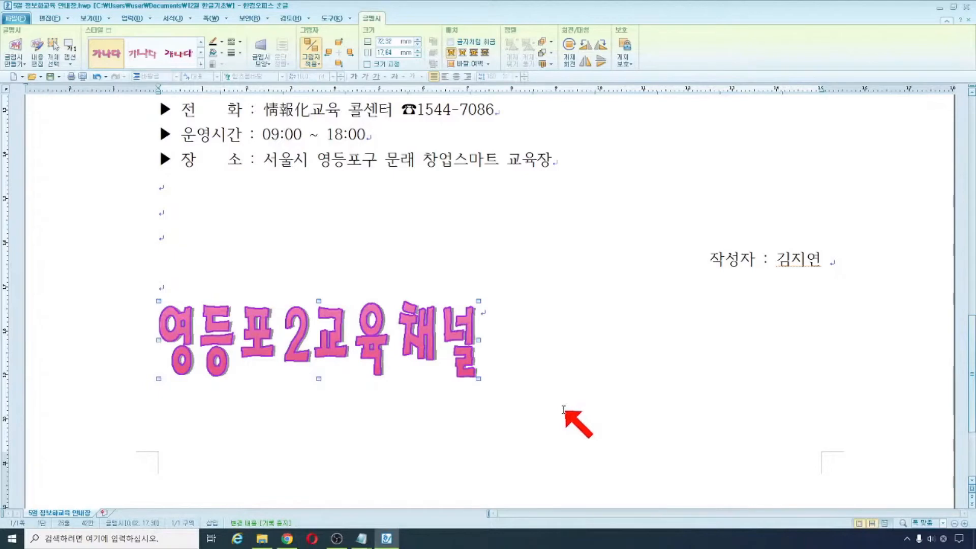
pyautogui.click(532, 345)
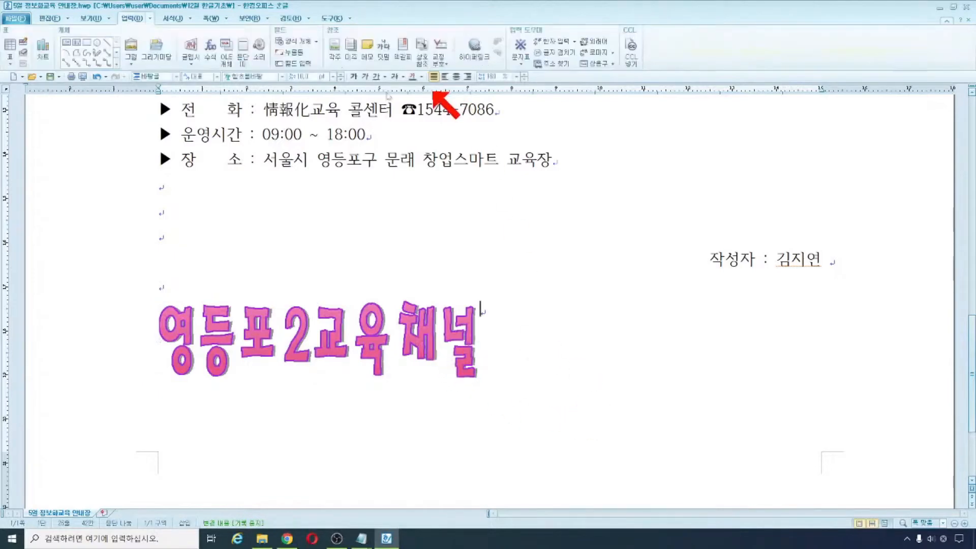
# Set the size of the 영등포 2교육 채널 word art to 110 mm wide and 15 mm high.
pyautogui.click(359, 348)
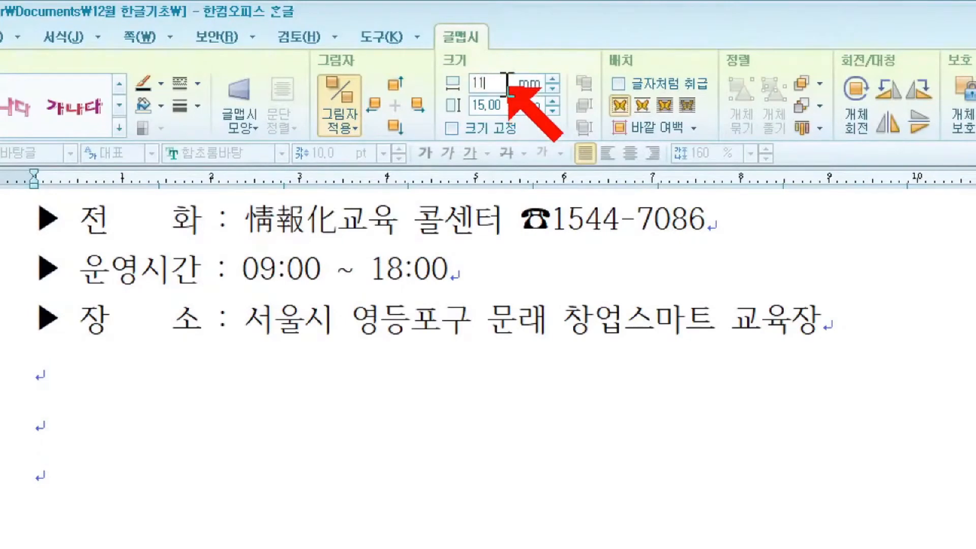
pyautogui.write('.00')
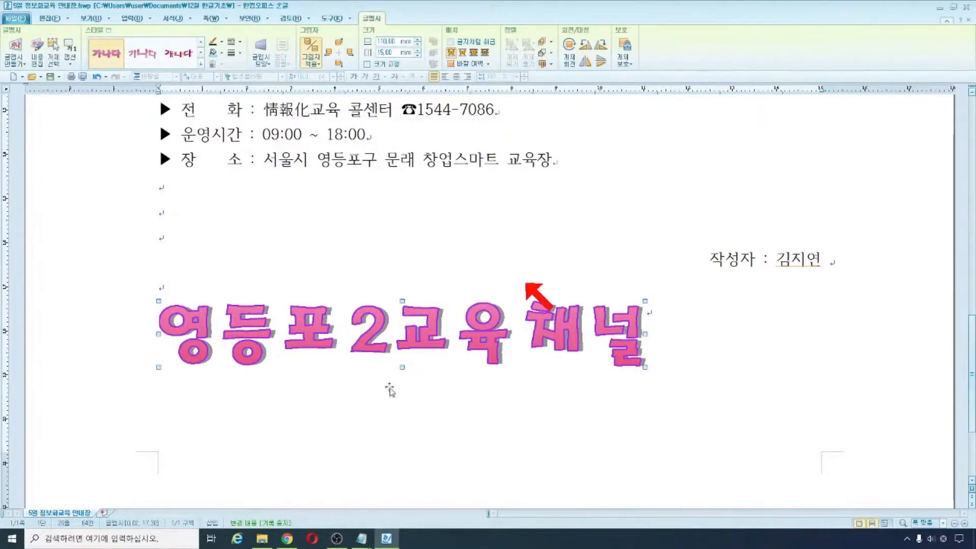
pyautogui.scroll(-3, 30, 488)
pyautogui.scroll(4, 28, 483)
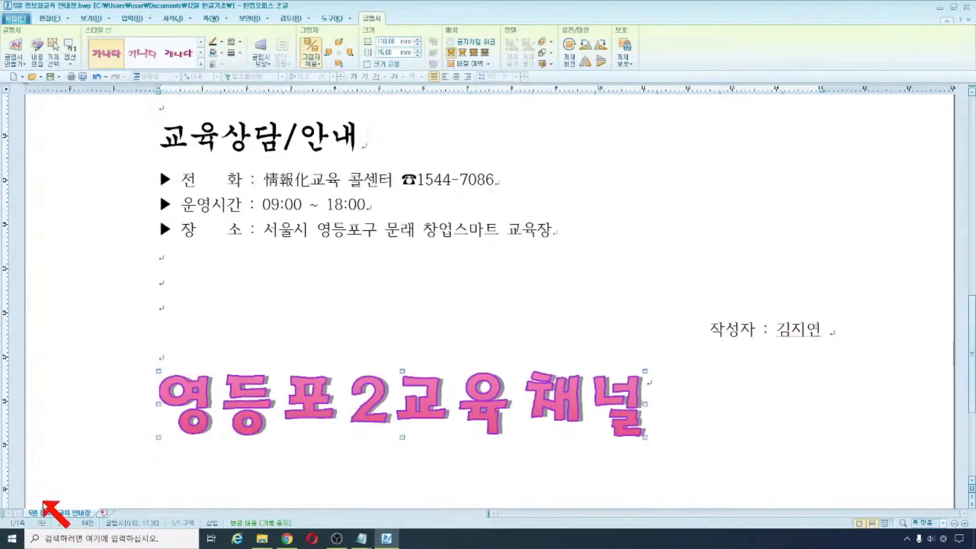
pyautogui.scroll(-3, 38, 494)
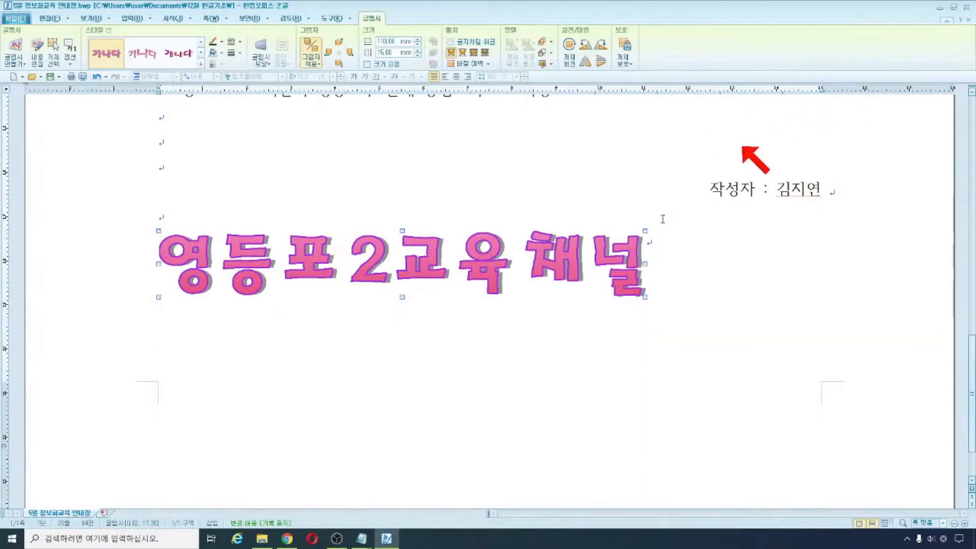
# Open the content editing settings (글맵시 고치기) of the word art to view them and close them without changes.
pyautogui.scroll(3, 538, 369)
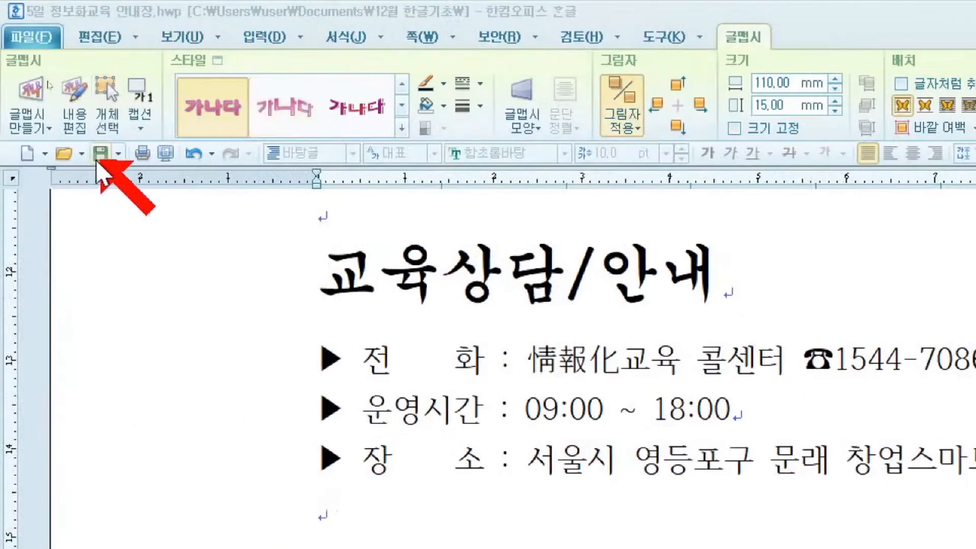
pyautogui.click(68, 126)
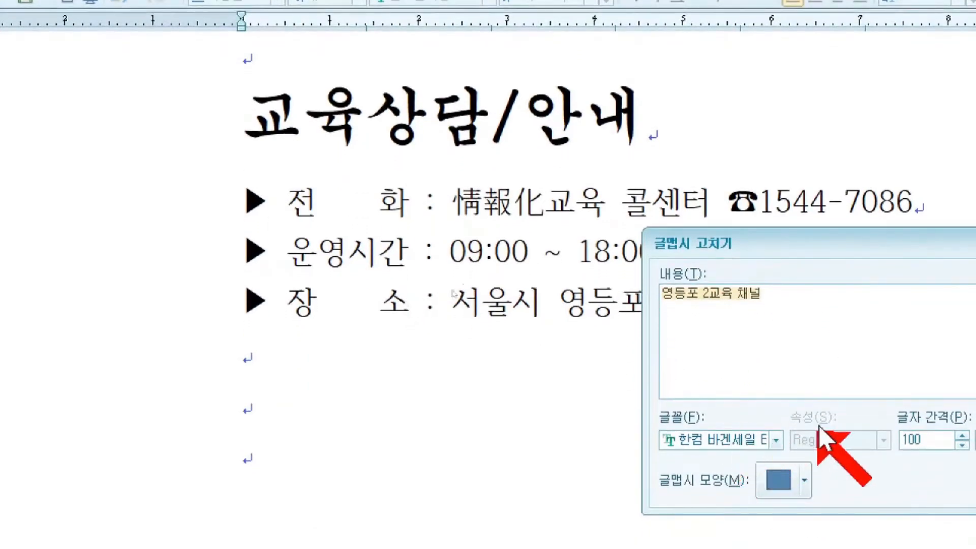
pyautogui.click(887, 288)
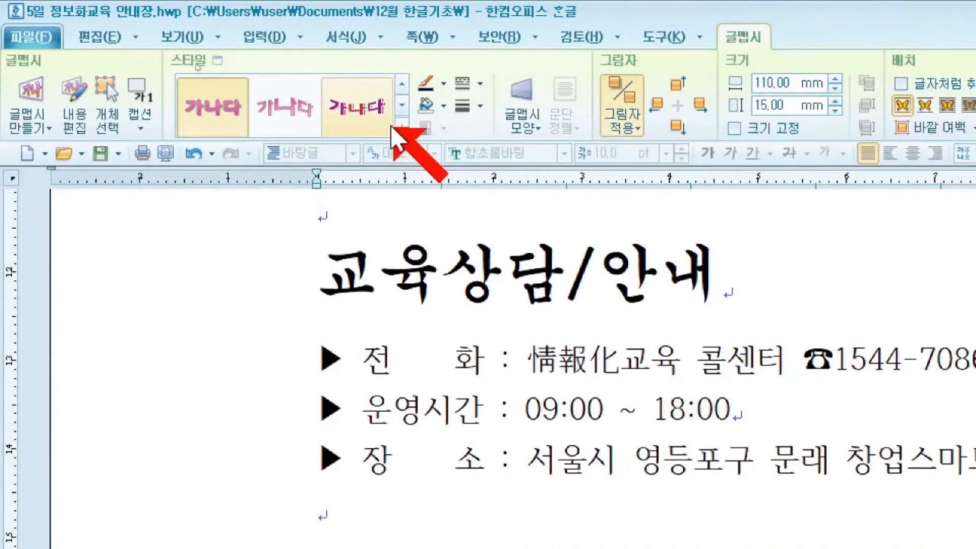
# Apply the solid pink 가나다 style from the gallery to the 글맵시 and set its fill colour to green.
pyautogui.click(401, 127)
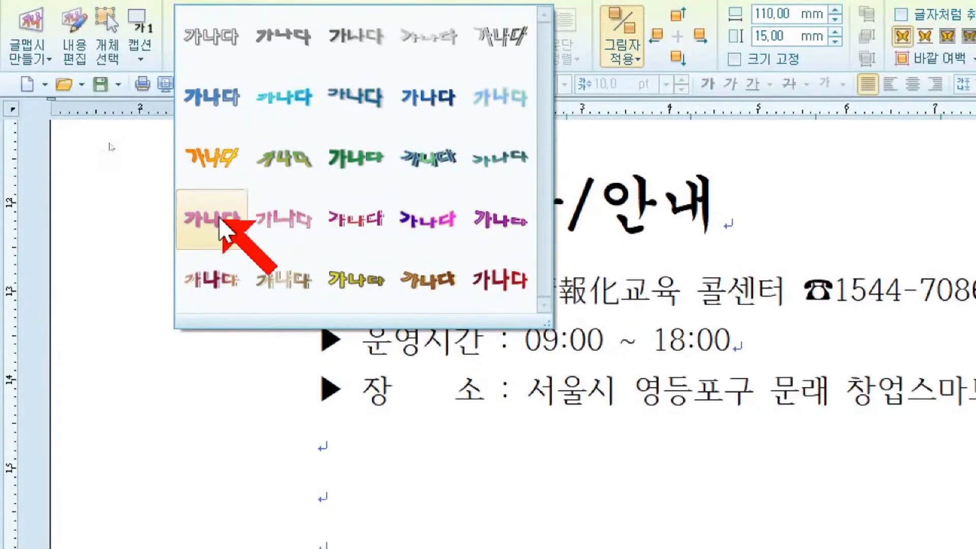
pyautogui.click(220, 224)
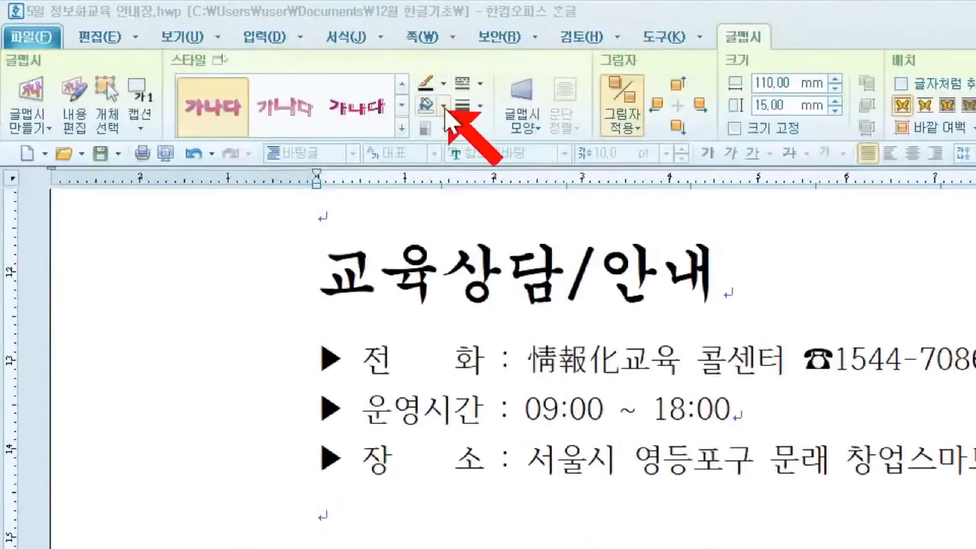
pyautogui.click(442, 107)
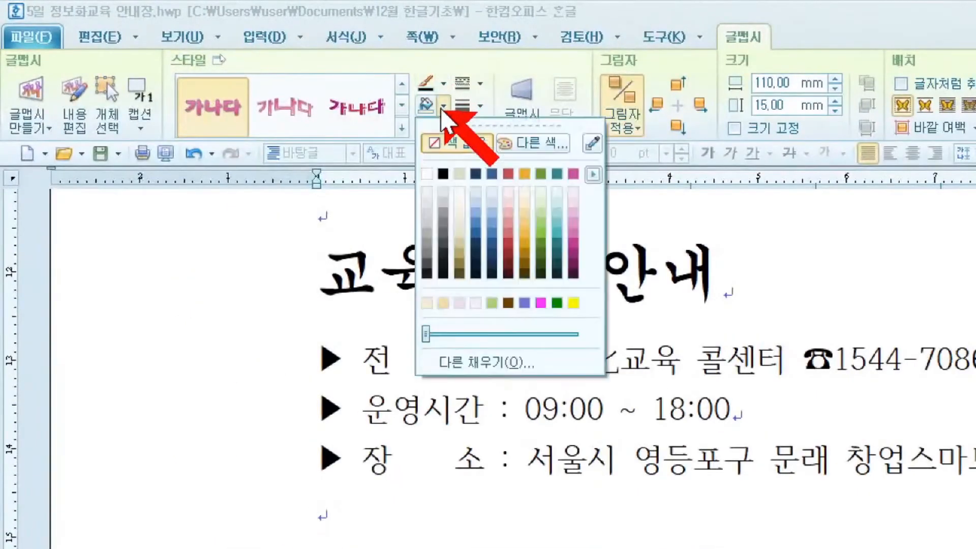
pyautogui.click(543, 176)
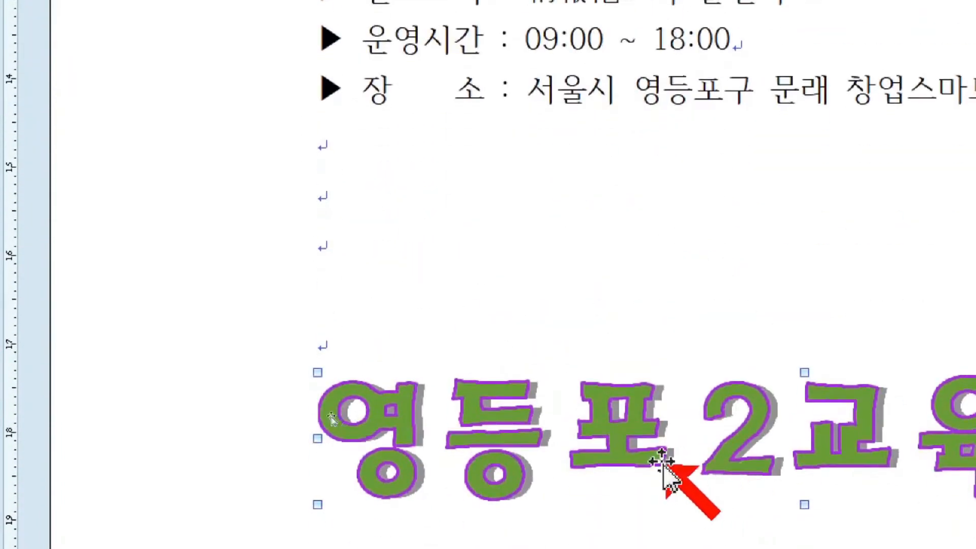
# Switch the outline colour palette to another theme and set the word art's outline to orange.
pyautogui.click(444, 69)
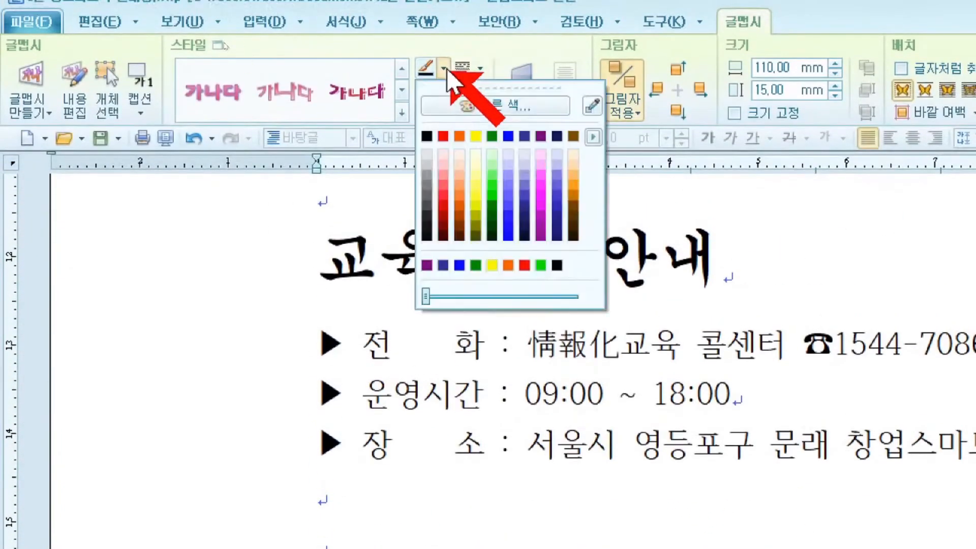
pyautogui.click(592, 136)
pyautogui.click(684, 141)
pyautogui.click(528, 137)
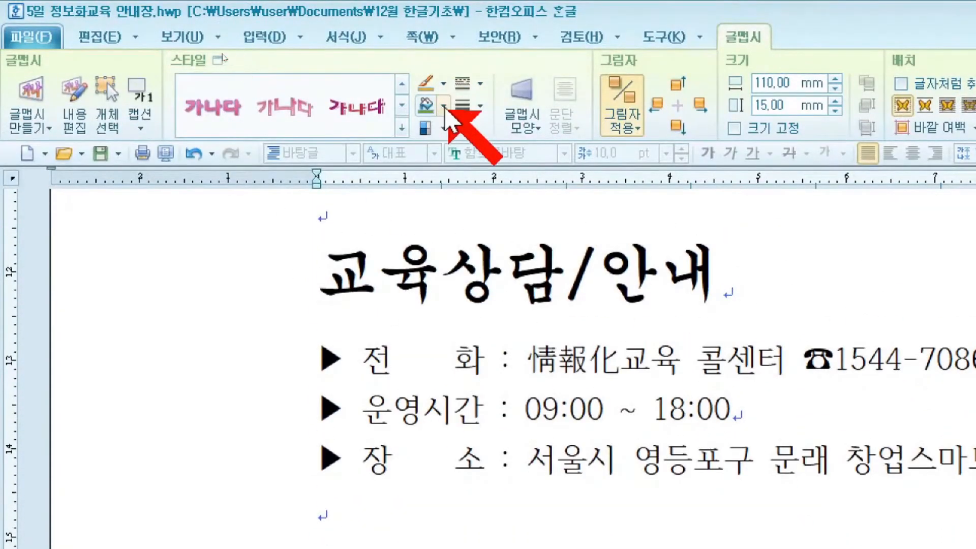
# Try a darker green fill and a darker orange outline on the word art, and return both to the base green and orange.
pyautogui.click(444, 106)
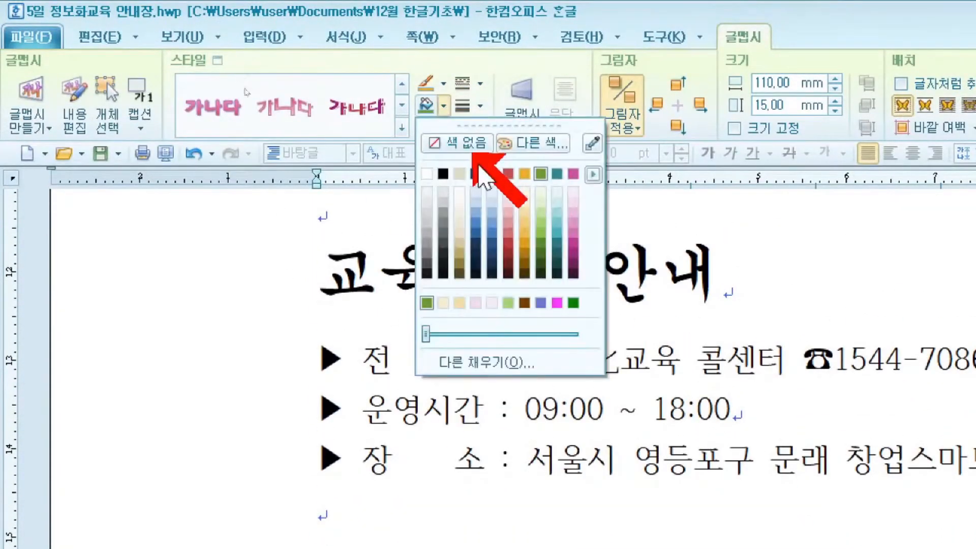
pyautogui.click(540, 243)
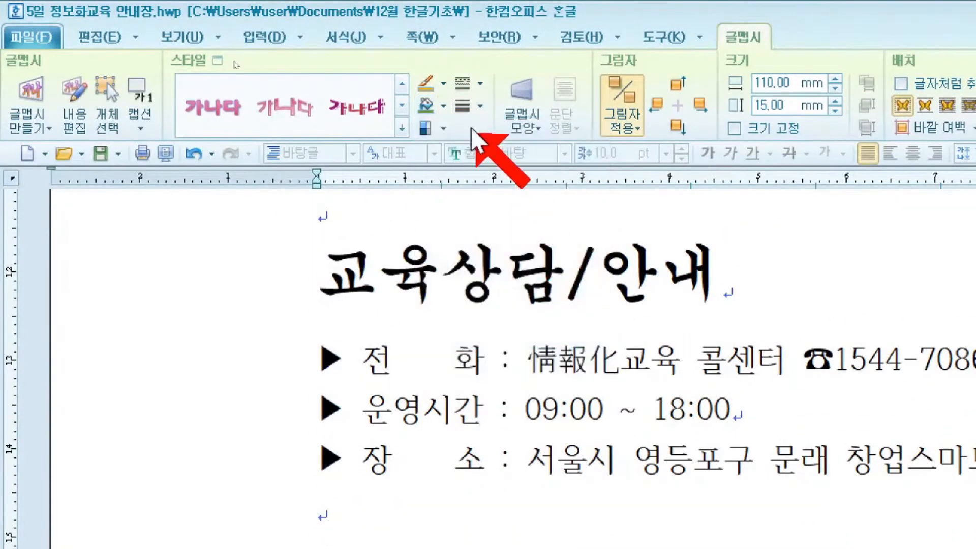
pyautogui.click(444, 83)
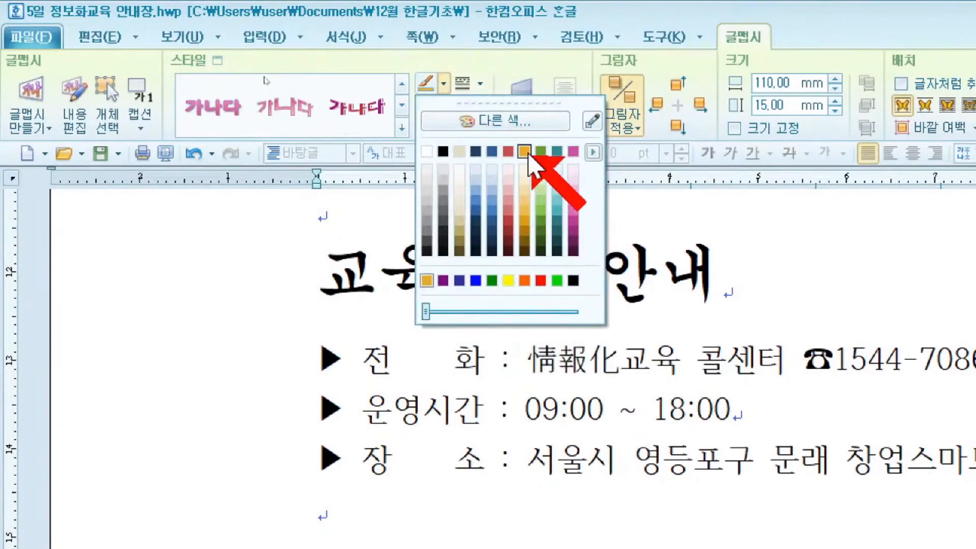
pyautogui.click(525, 239)
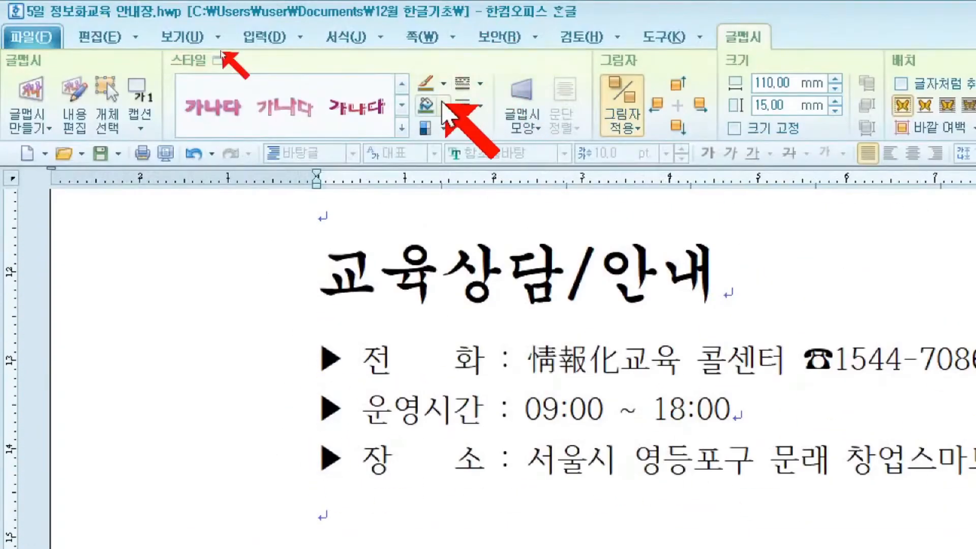
pyautogui.click(444, 104)
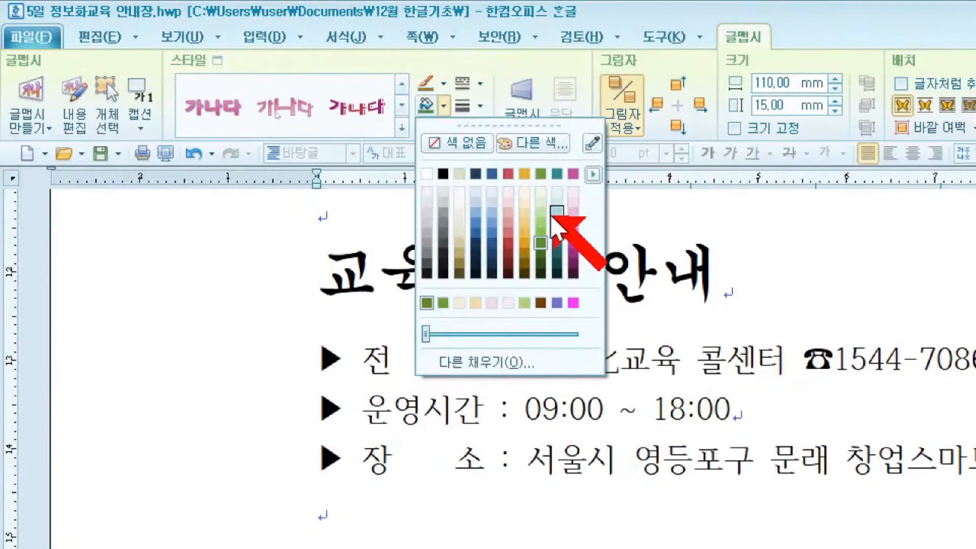
pyautogui.click(540, 177)
pyautogui.click(444, 84)
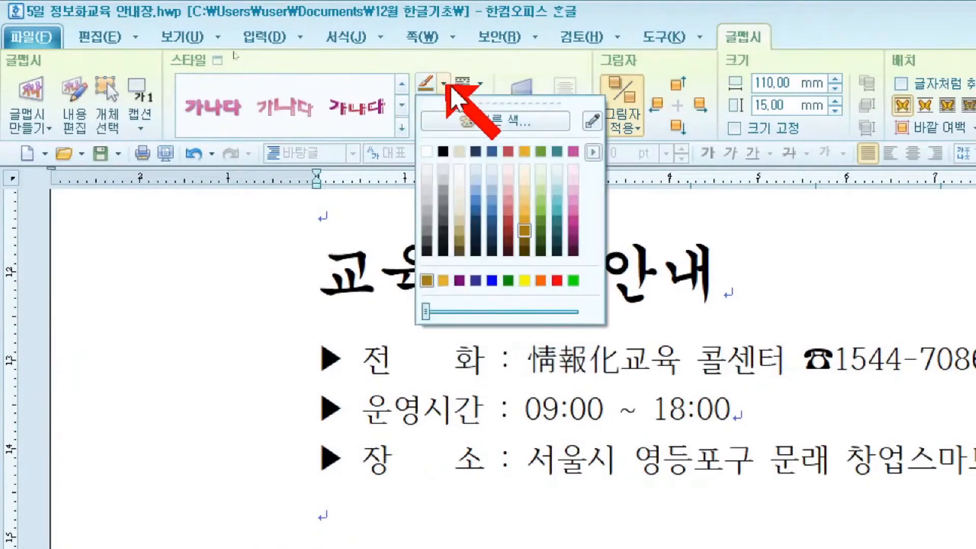
pyautogui.click(529, 146)
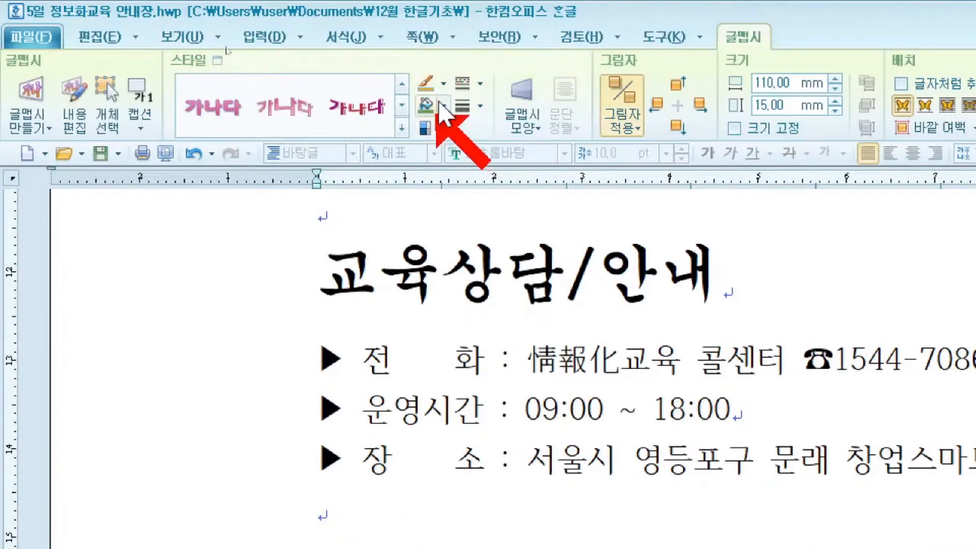
# Change the 글맵시 모양 of the 영등포 2교육 채널 word art to the wave shape in the third row.
pyautogui.click(529, 125)
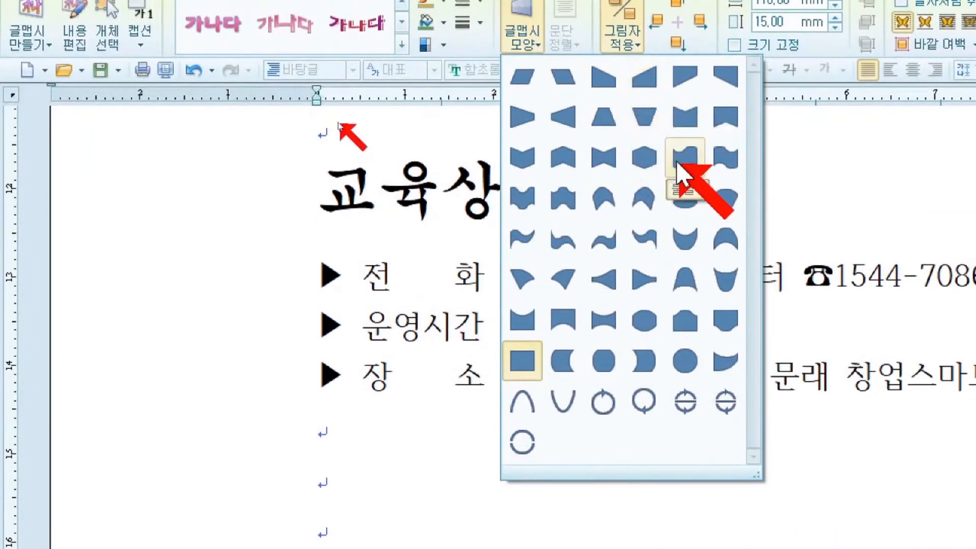
pyautogui.click(681, 157)
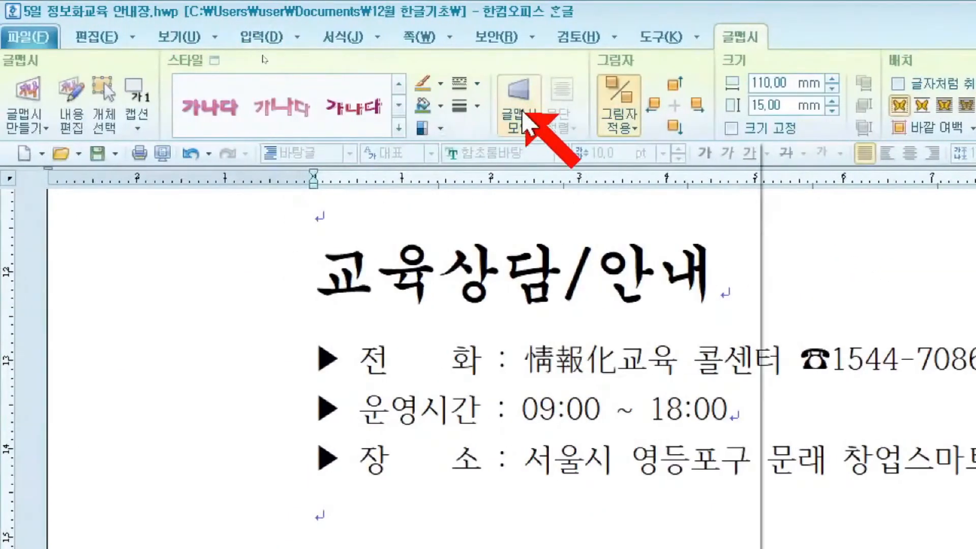
pyautogui.click(523, 121)
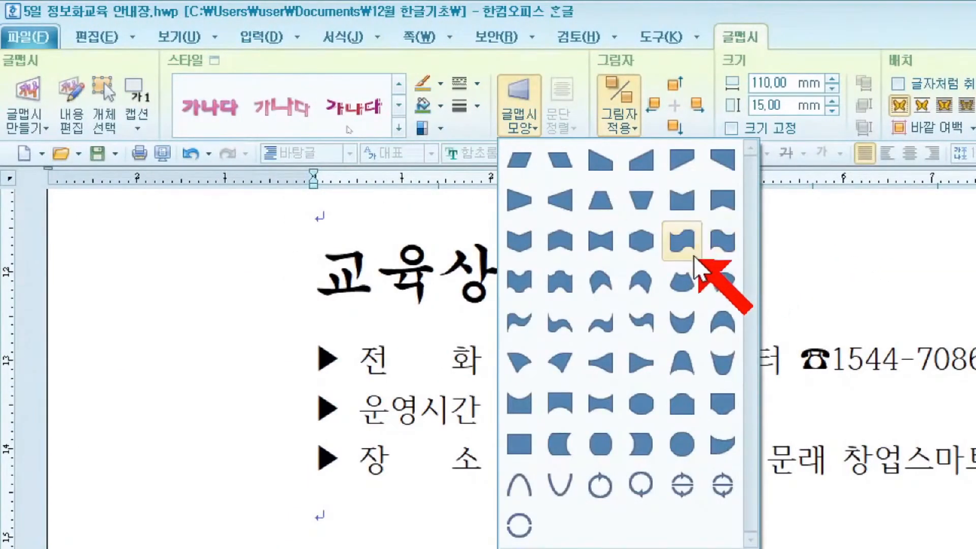
pyautogui.click(682, 243)
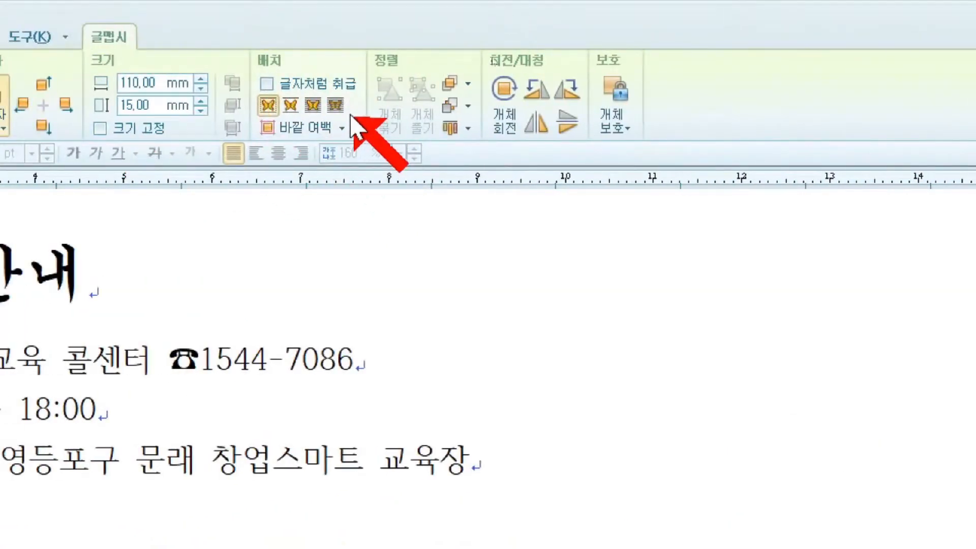
# Set the word art to 글자처럼 취급 and insert three blank lines in front of it.
pyautogui.click(267, 84)
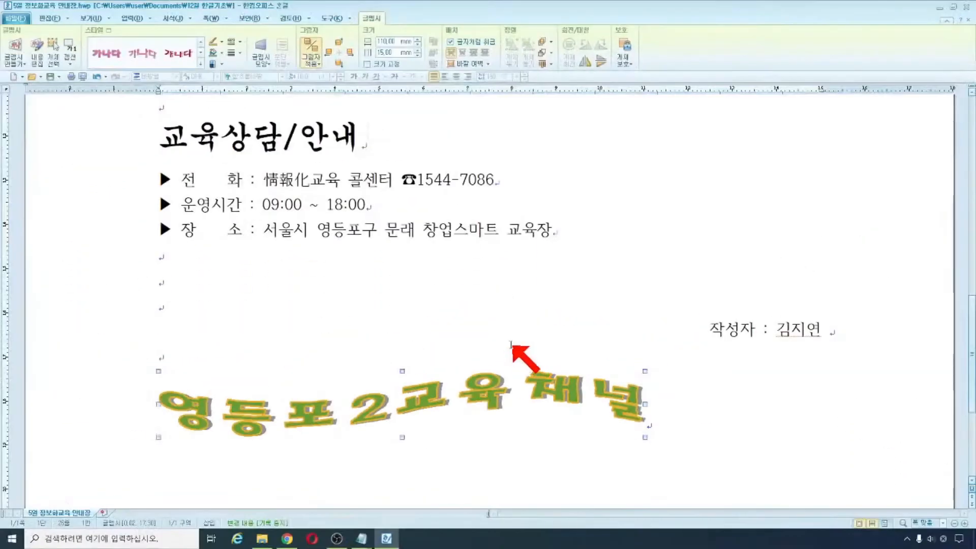
pyautogui.scroll(-2, 523, 440)
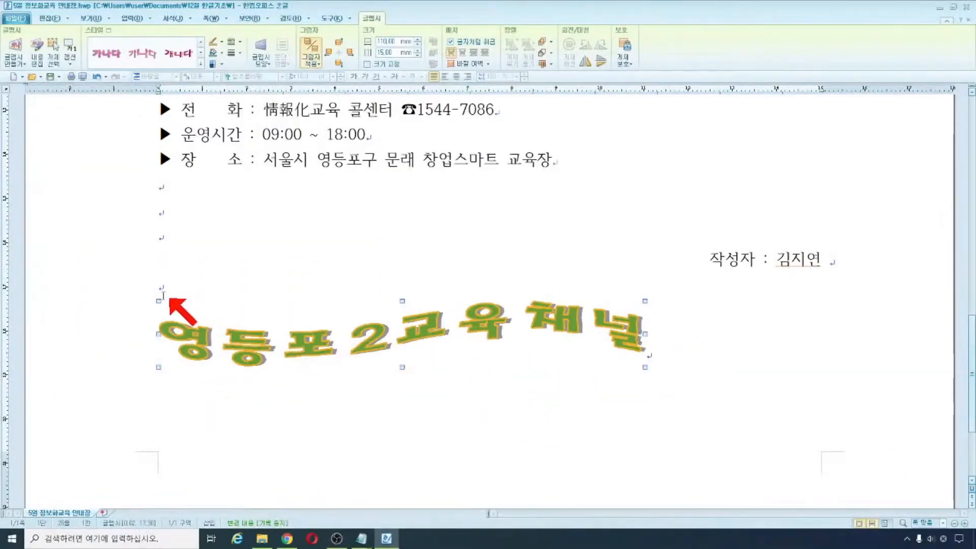
pyautogui.click(150, 320)
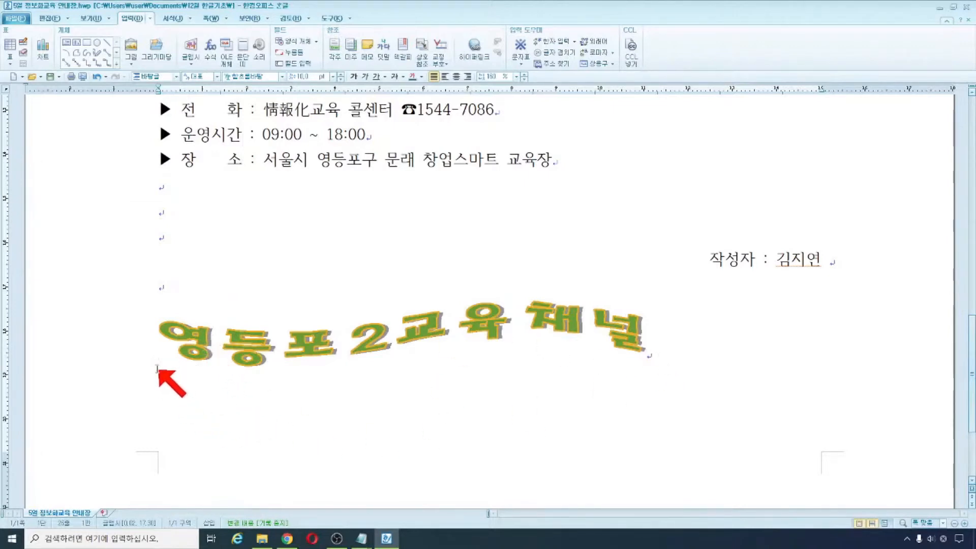
pyautogui.press('Return')
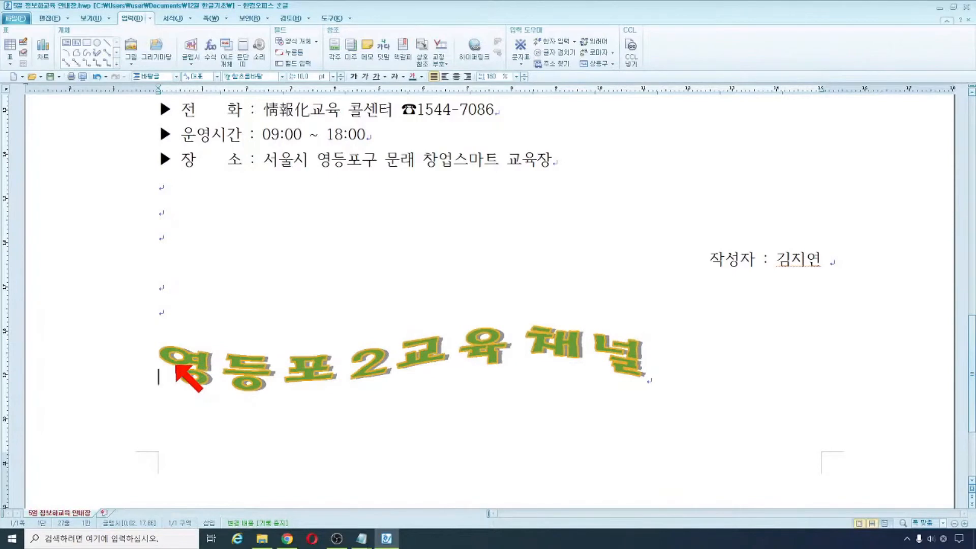
pyautogui.press('Return')
pyautogui.press('Return')
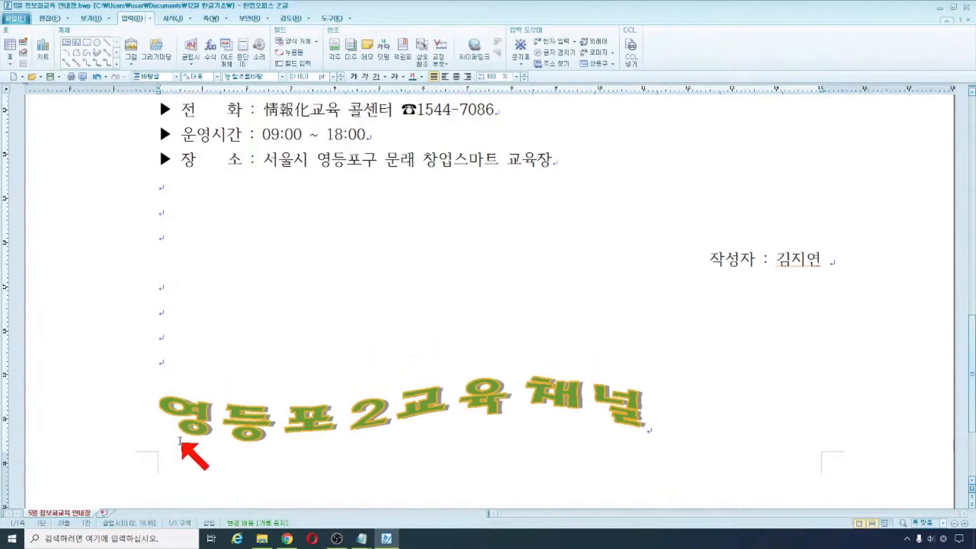
# Centre-align the line that holds the 영등포 2교육 채널 word art.
pyautogui.scroll(-3, 283, 475)
pyautogui.scroll(6, 283, 474)
pyautogui.scroll(-4, 285, 478)
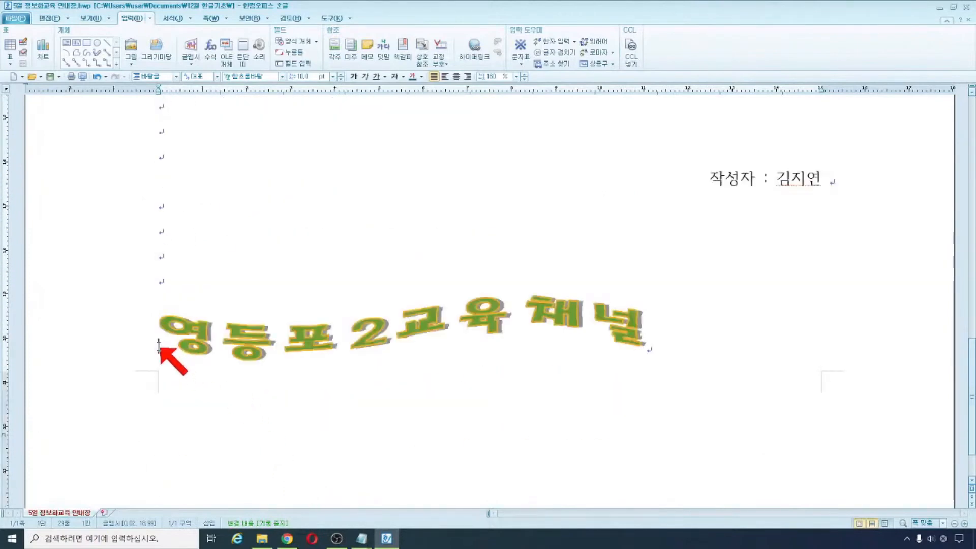
pyautogui.click(456, 76)
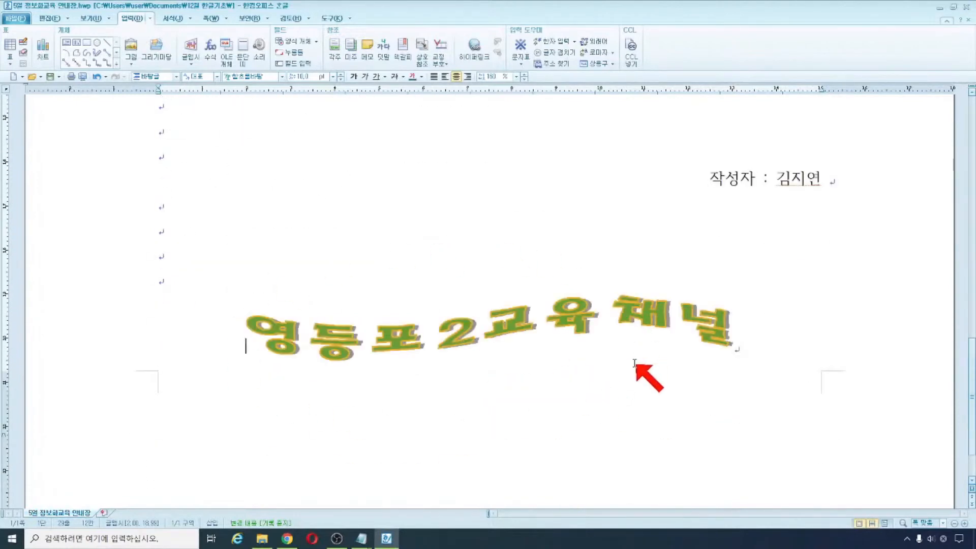
# Review the layout of the whole page, from the 안내장 title down to the word art at the end.
pyautogui.click(884, 524)
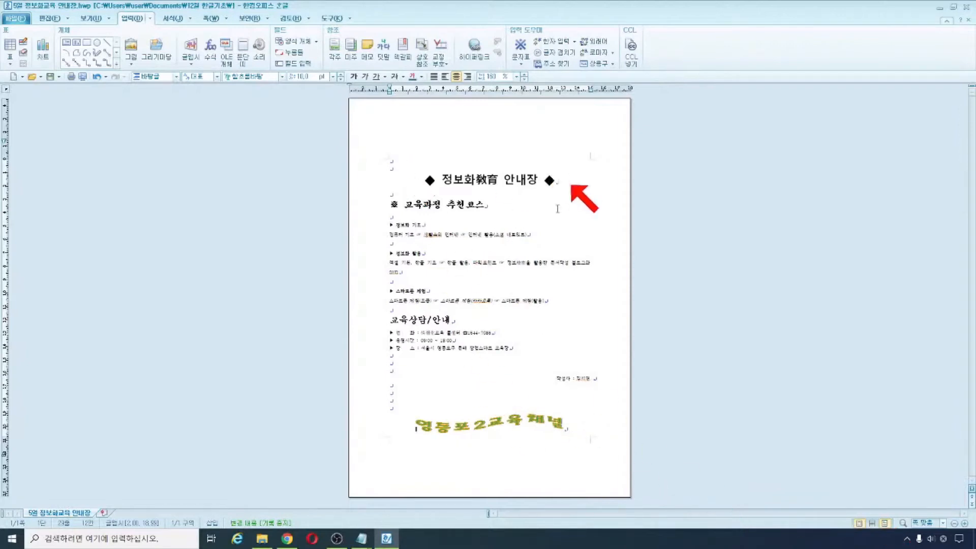
pyautogui.click(871, 525)
pyautogui.scroll(10, 577, 396)
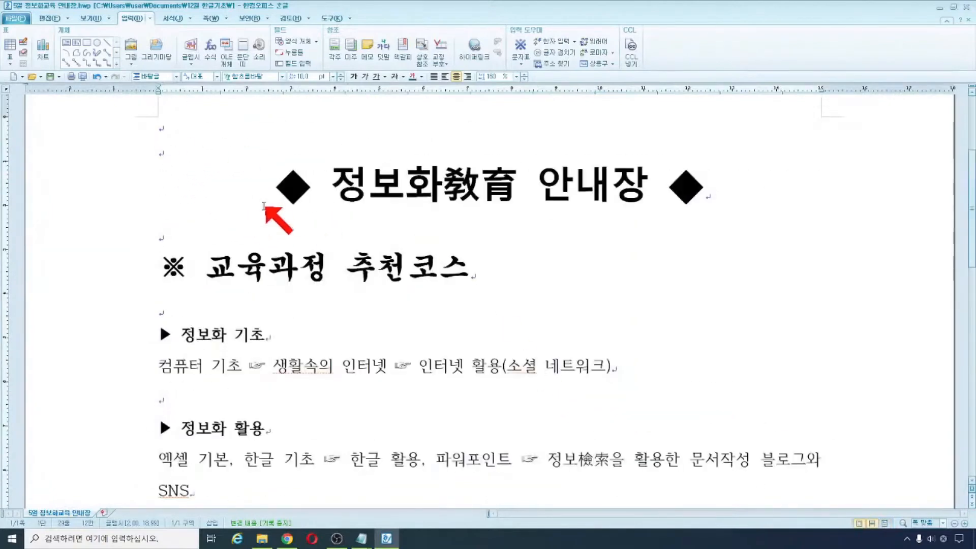
pyautogui.scroll(-5, 787, 429)
pyautogui.scroll(-4, 787, 429)
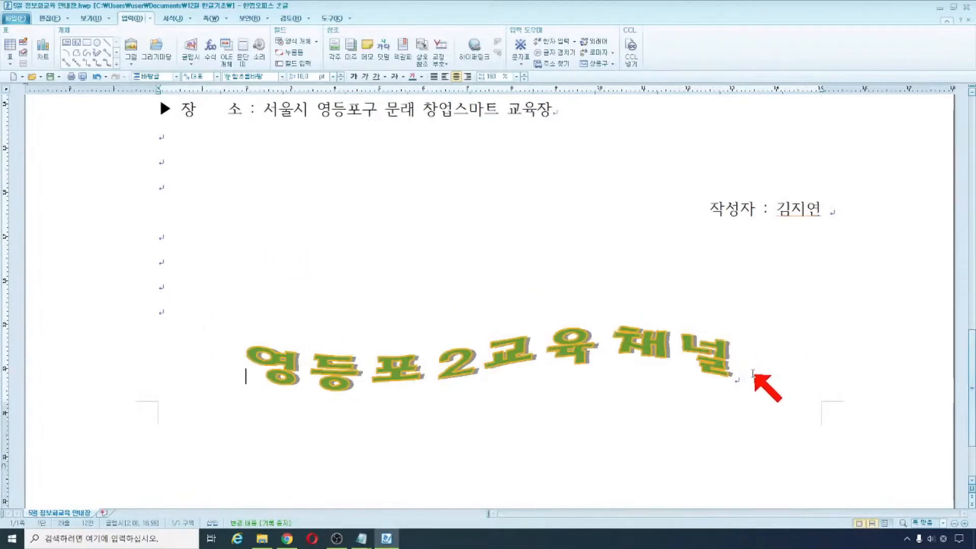
pyautogui.scroll(4, 754, 366)
pyautogui.scroll(6, 754, 381)
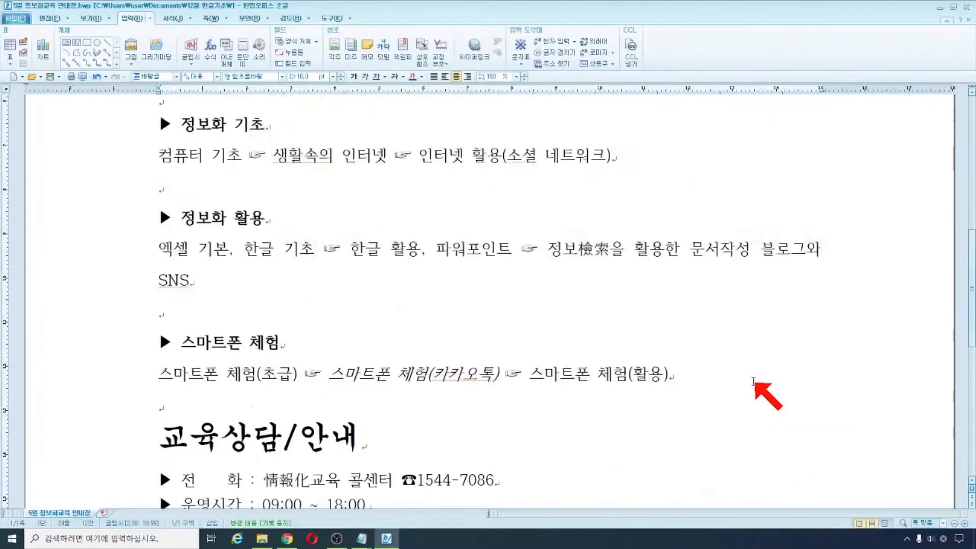
pyautogui.scroll(1, 754, 385)
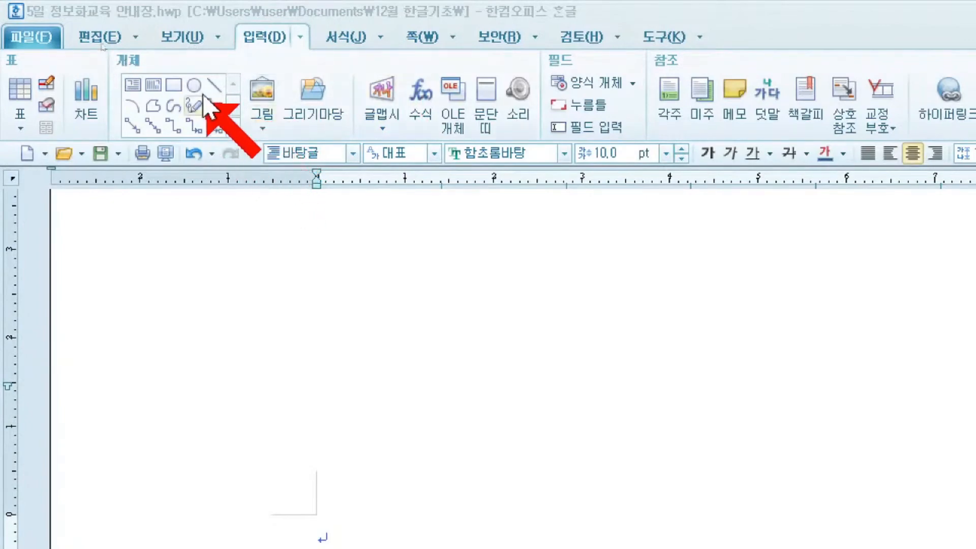
# Search 그리기마당 for 컴퓨터 pictures.
pyautogui.click(262, 128)
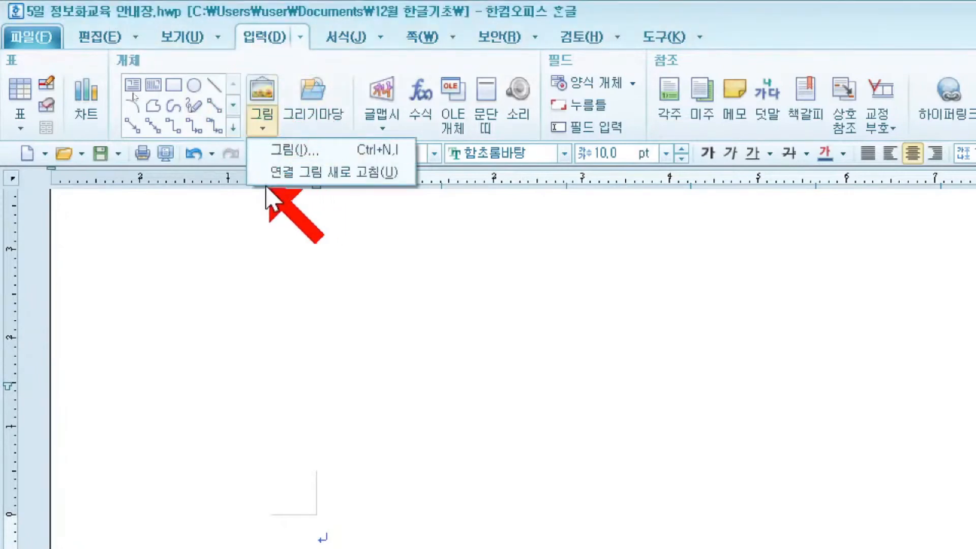
pyautogui.click(317, 112)
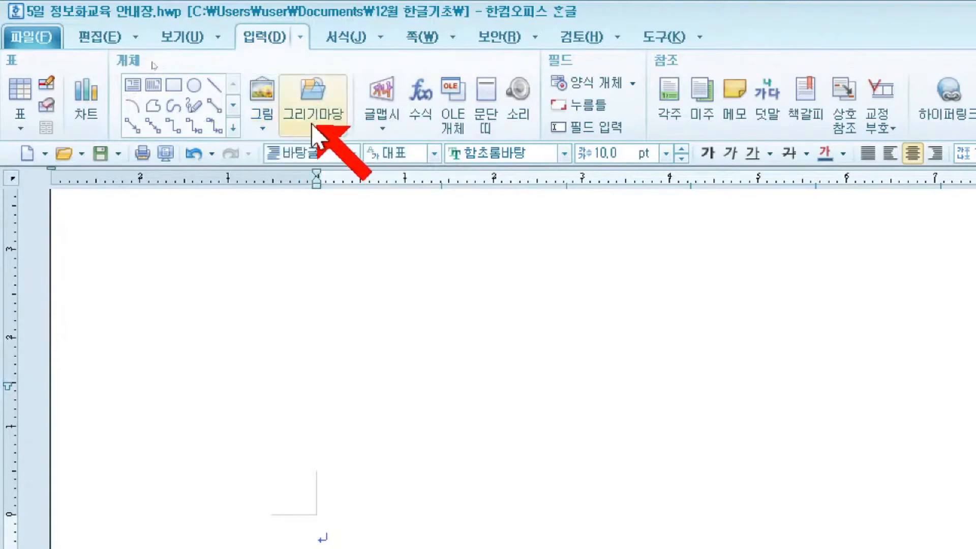
pyautogui.click(316, 126)
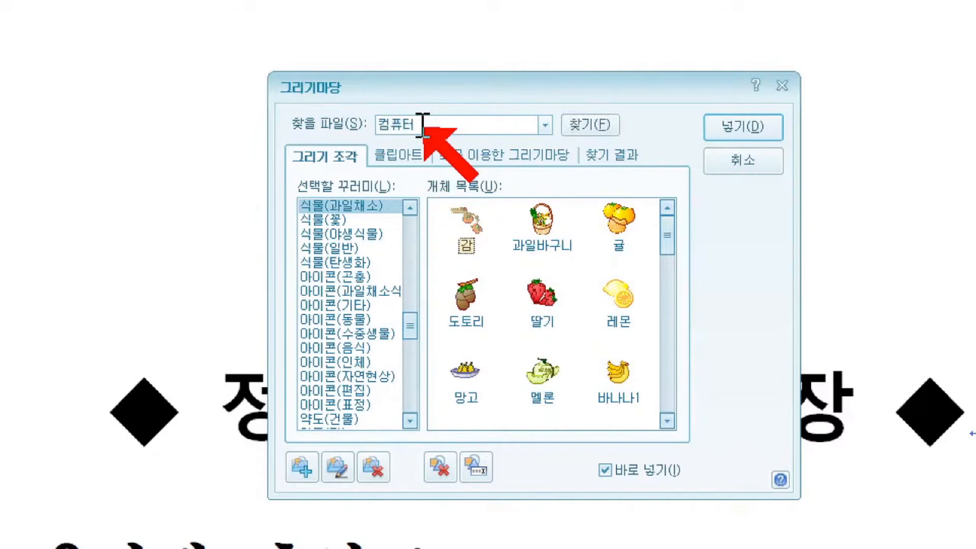
pyautogui.click(586, 127)
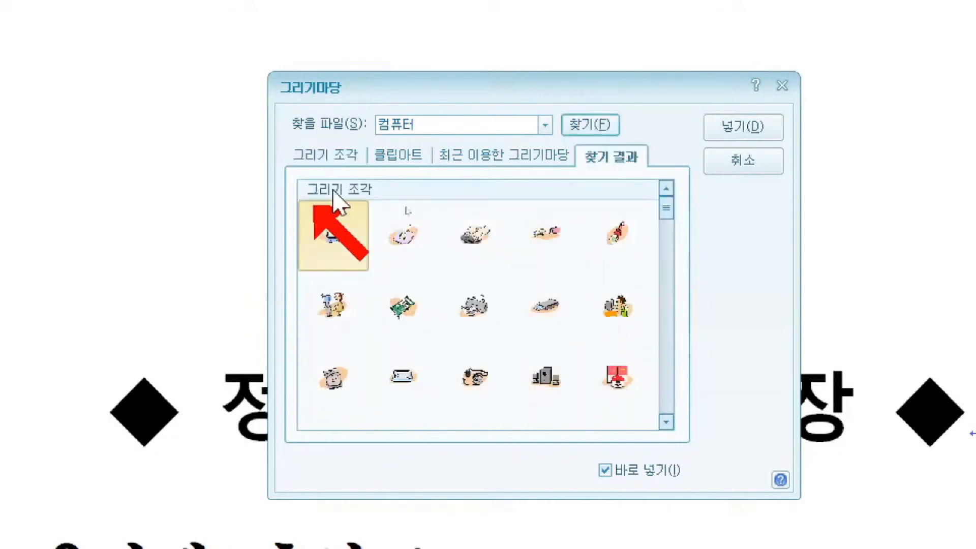
# Insert the yellow computer drawing from the search results before the left ◆ of the 정보화敎育 안내장 title.
pyautogui.moveTo(665, 209); pyautogui.dragTo(667, 411)
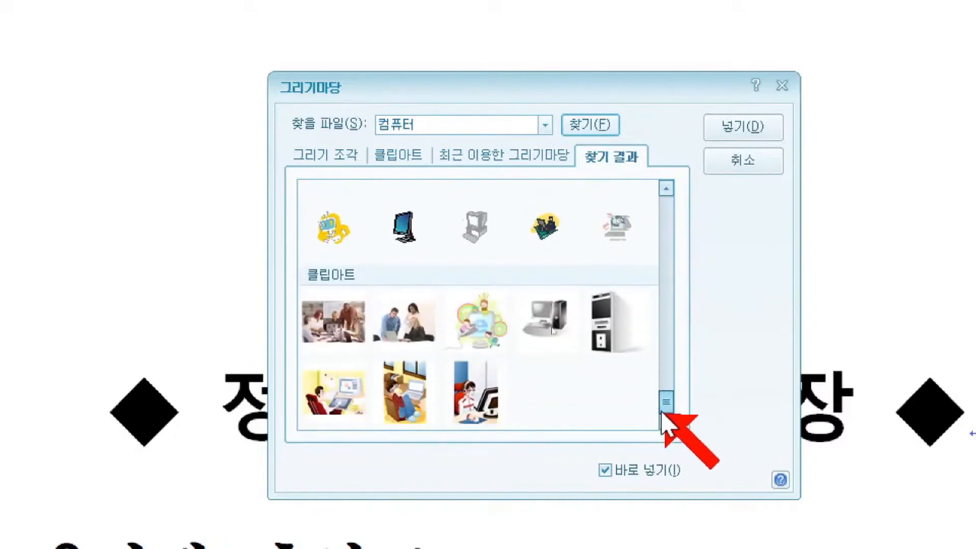
pyautogui.moveTo(662, 404); pyautogui.dragTo(662, 393)
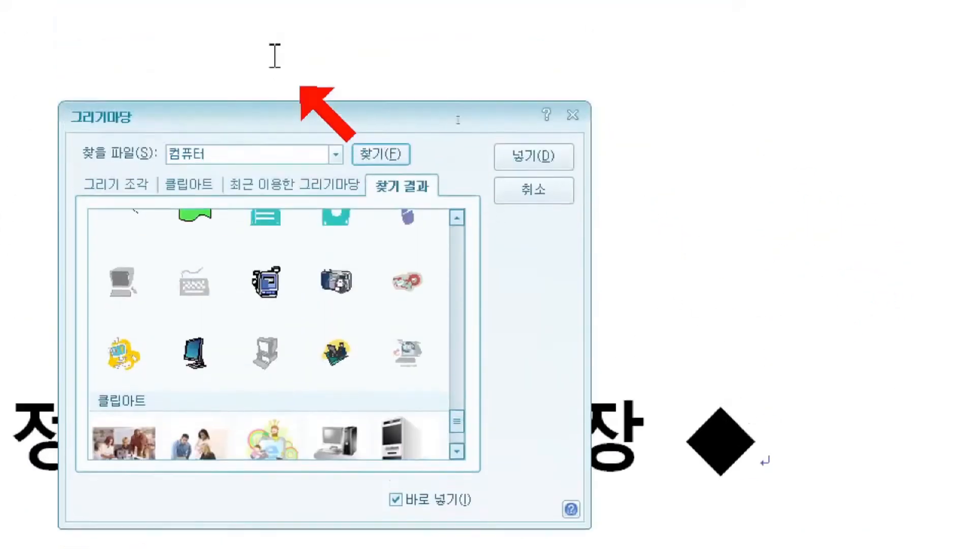
pyautogui.scroll(-1, 210, 322)
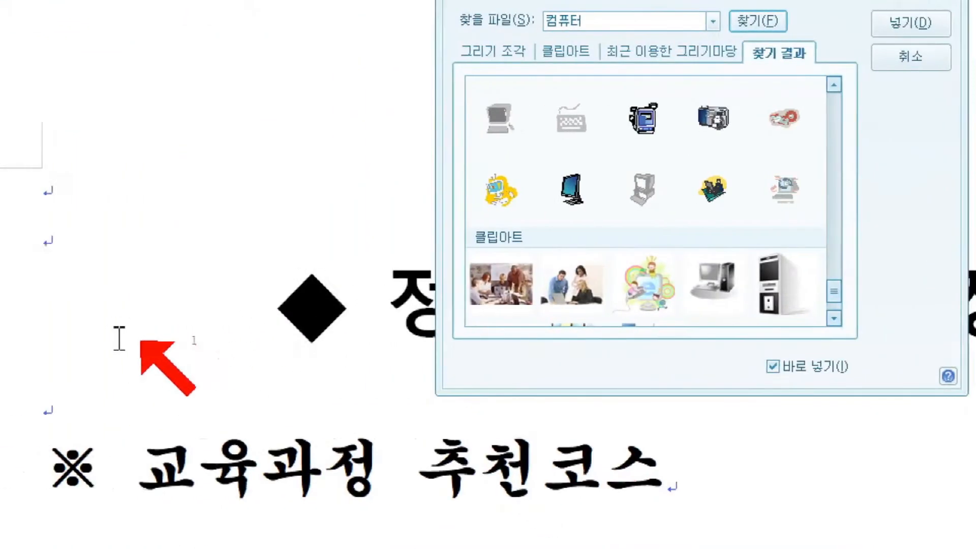
pyautogui.scroll(1, 570, 172)
pyautogui.scroll(-1, 592, 180)
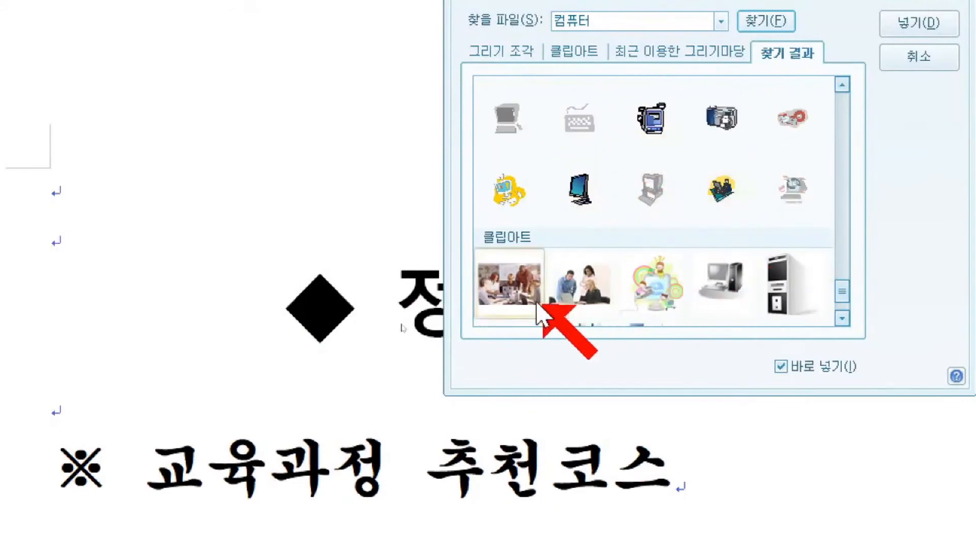
pyautogui.scroll(1, 549, 224)
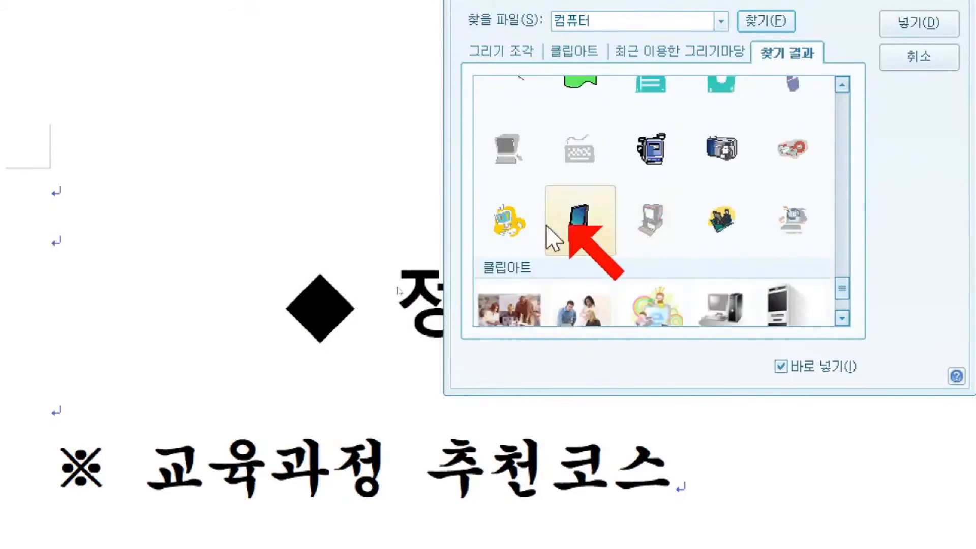
pyautogui.click(510, 224)
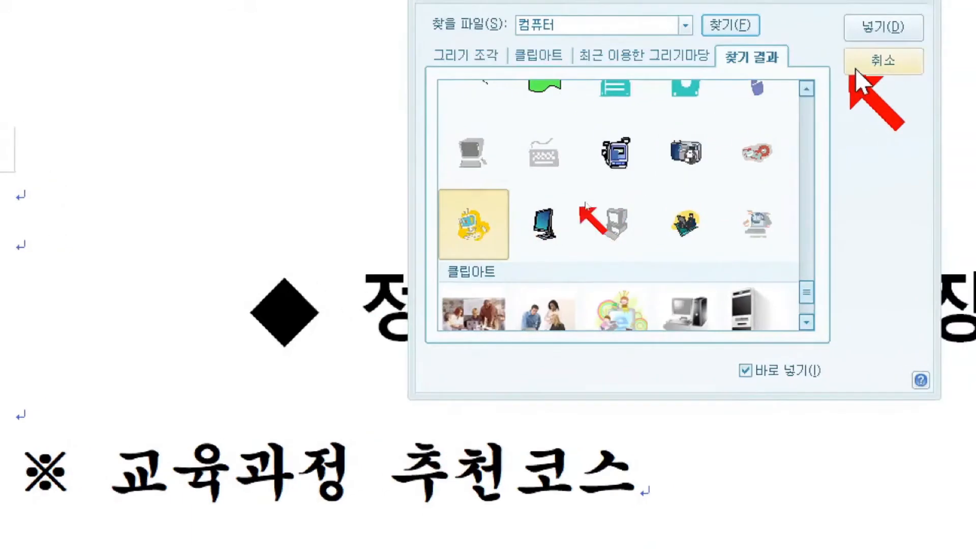
pyautogui.click(918, 22)
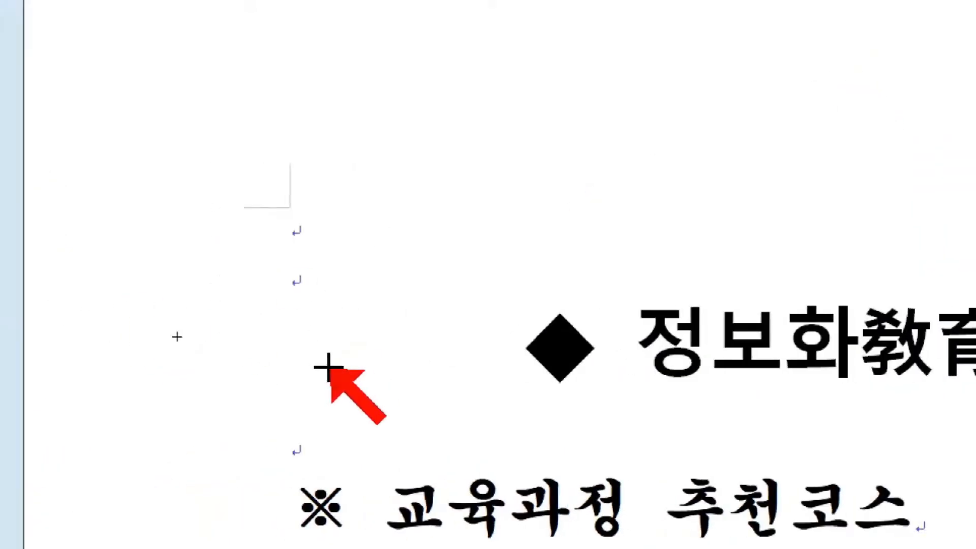
pyautogui.moveTo(361, 278); pyautogui.dragTo(500, 364)
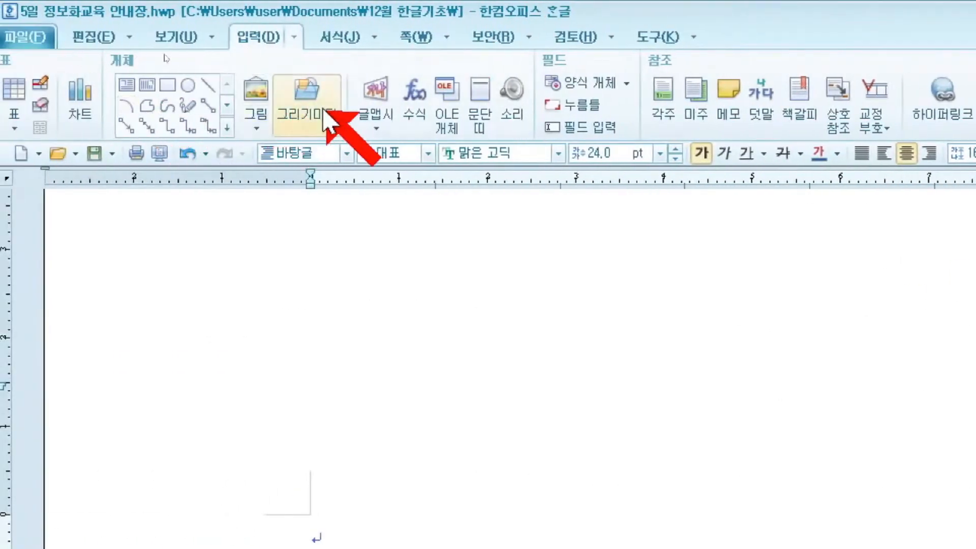
# Insert the 그리기마당 drawing of a man at a computer after the title's right ◆, about 17 mm by 15 mm.
pyautogui.click(324, 111)
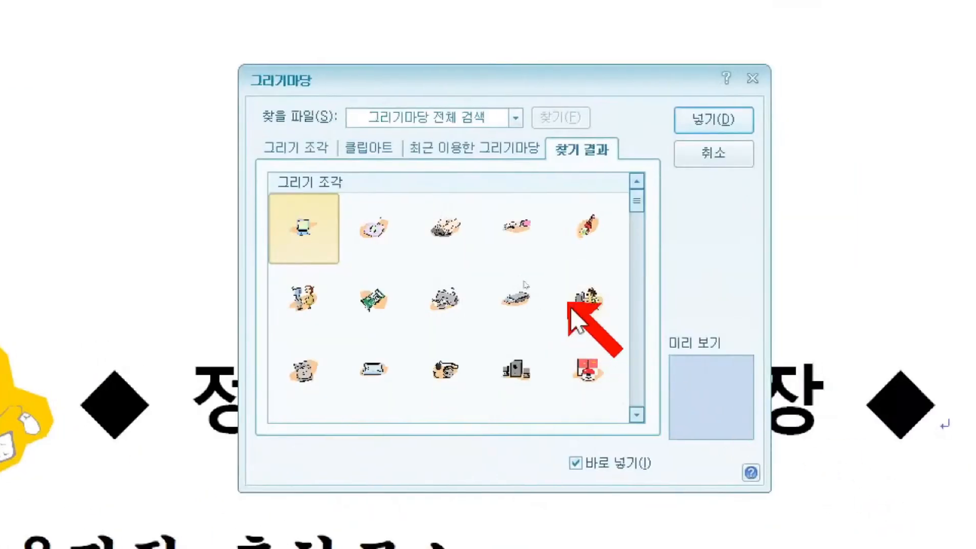
pyautogui.scroll(-2, 587, 341)
pyautogui.scroll(-6, 585, 345)
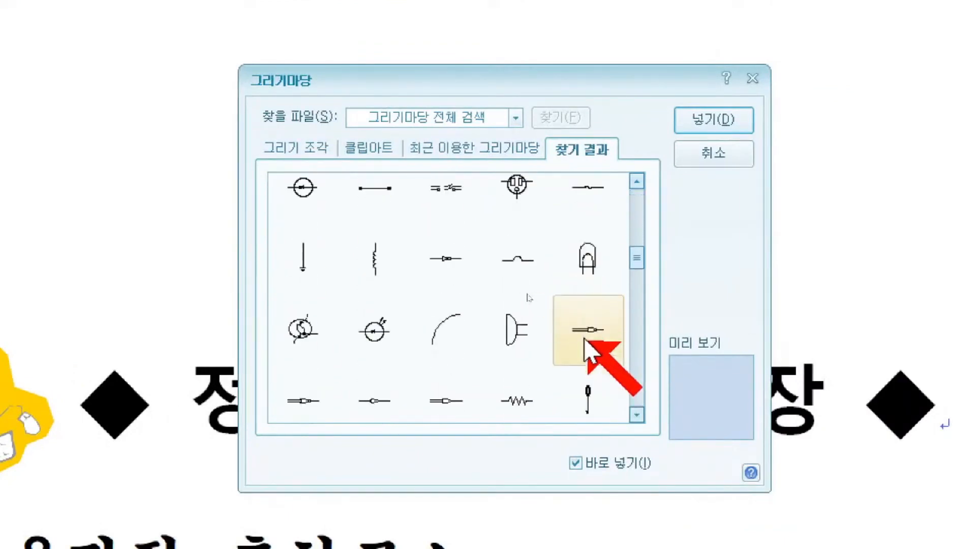
pyautogui.scroll(2, 585, 351)
pyautogui.scroll(-5, 585, 352)
pyautogui.scroll(-10, 579, 348)
pyautogui.scroll(-7, 579, 353)
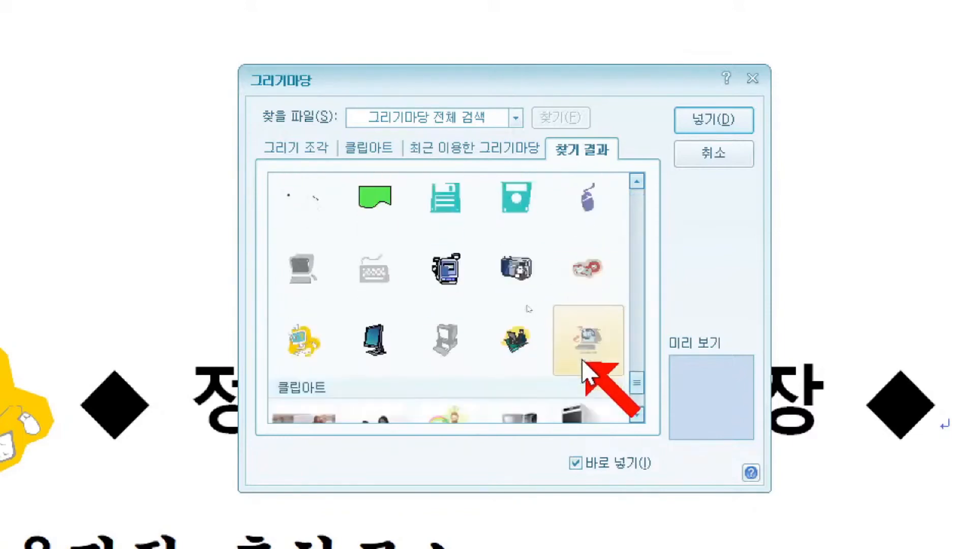
pyautogui.doubleClick(526, 343)
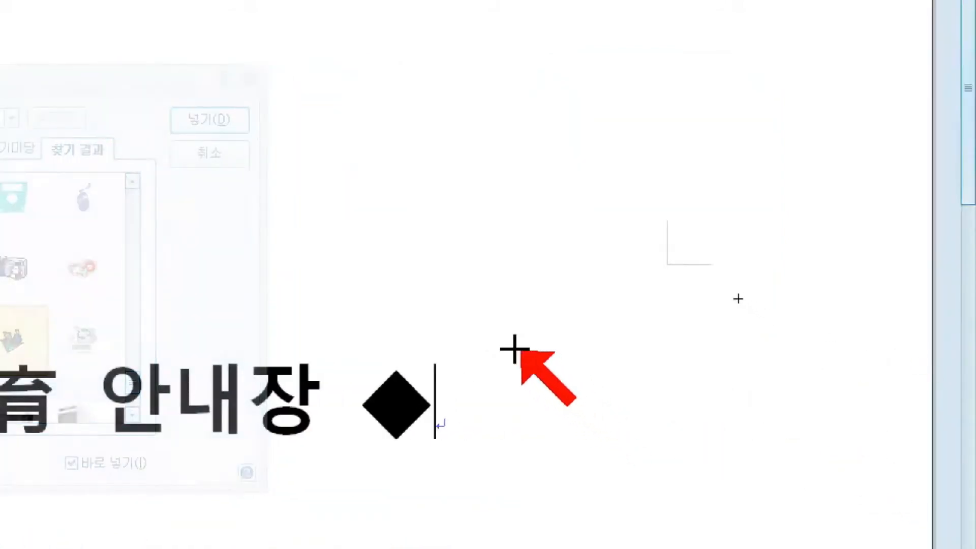
pyautogui.moveTo(495, 346); pyautogui.dragTo(642, 442)
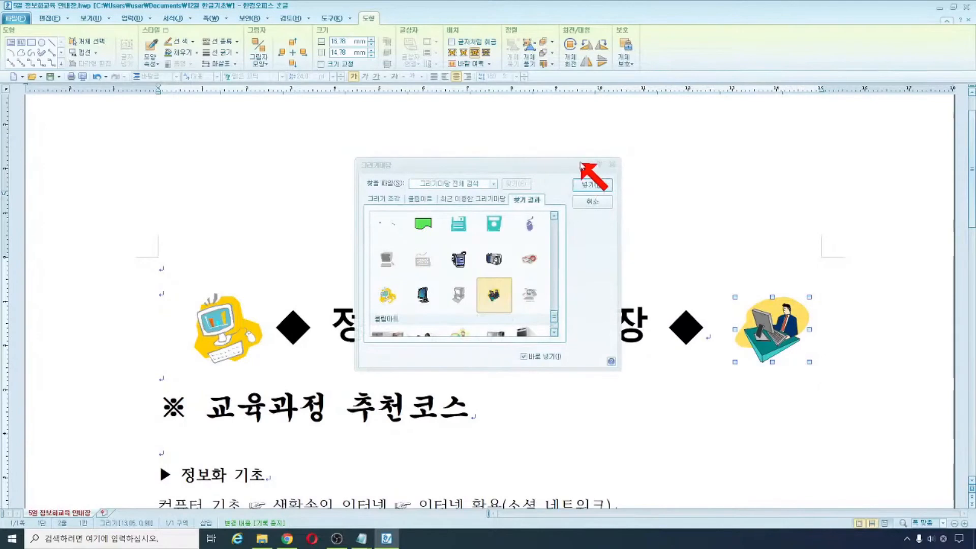
# Insert the 클립아트 photo of three people around a laptop below the 교육상담/안내 details, about 54 mm by 36 mm.
pyautogui.moveTo(545, 170); pyautogui.dragTo(547, 195)
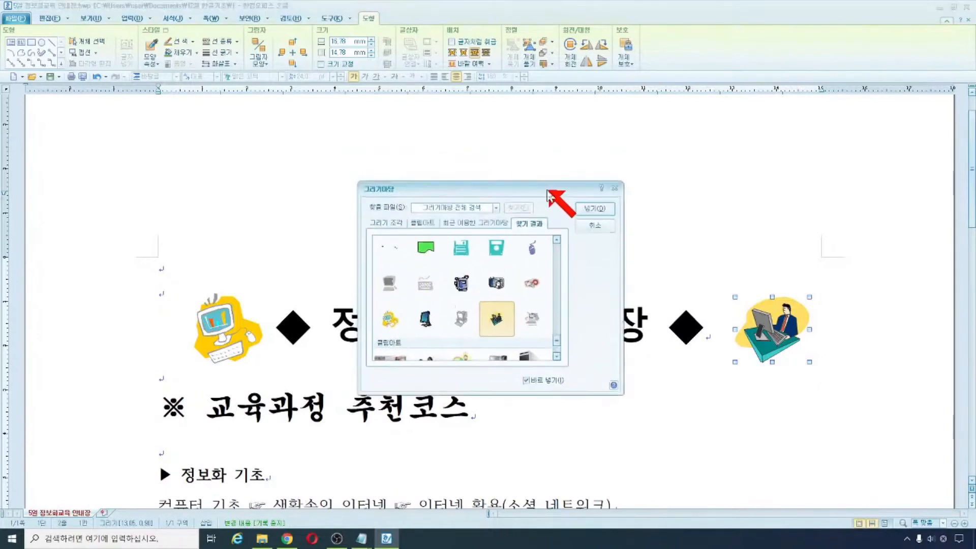
pyautogui.scroll(-10, 661, 401)
pyautogui.scroll(-5, 653, 395)
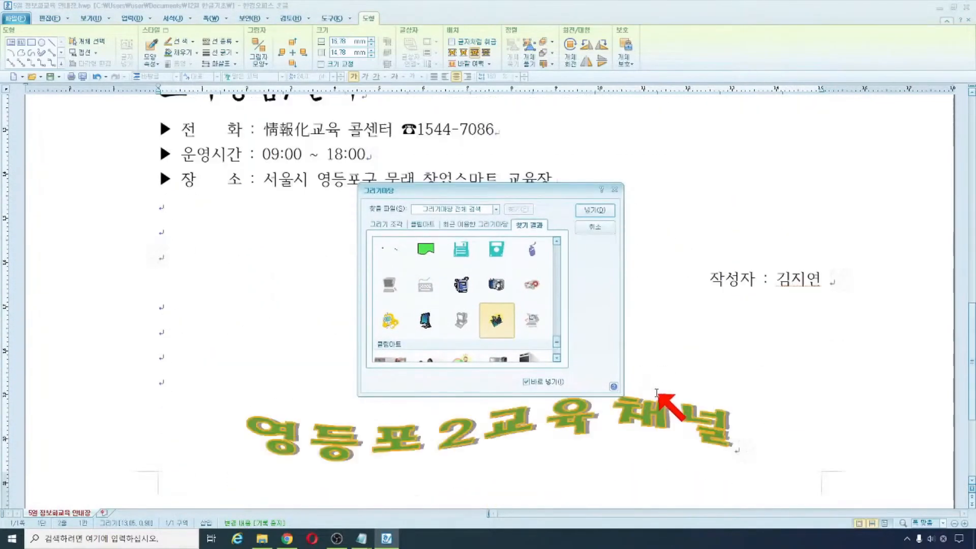
pyautogui.scroll(5, 655, 394)
pyautogui.scroll(-5, 657, 393)
pyautogui.scroll(3, 660, 416)
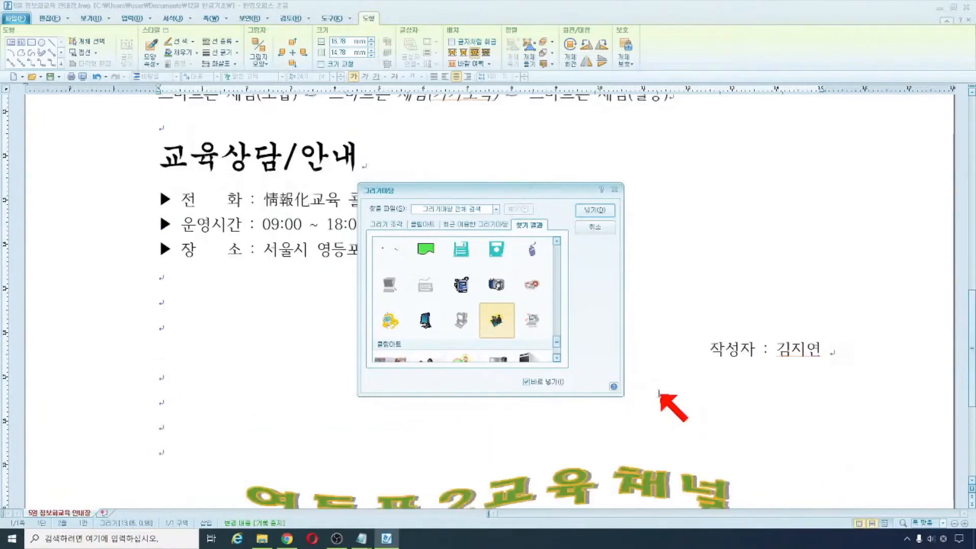
pyautogui.scroll(-2, 704, 458)
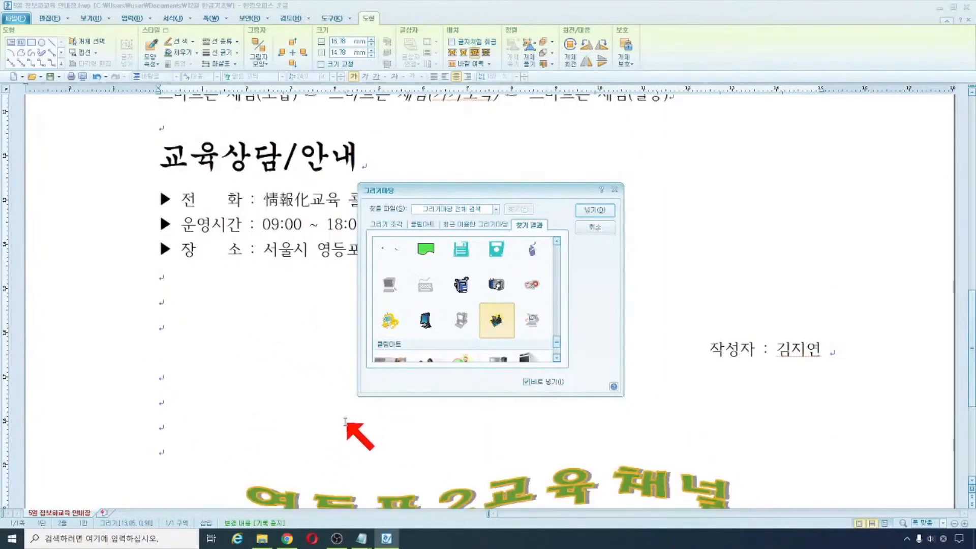
pyautogui.scroll(-2, 534, 313)
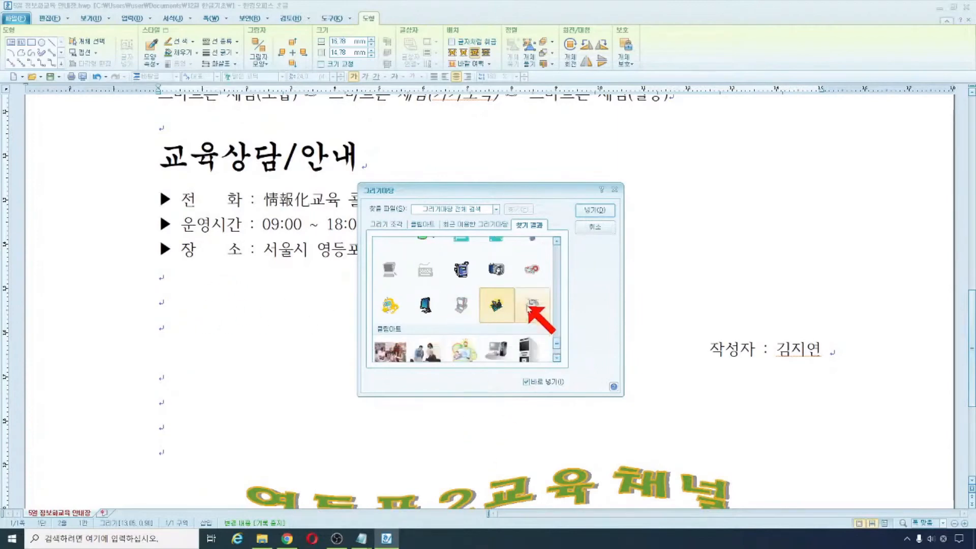
pyautogui.scroll(-1, 497, 340)
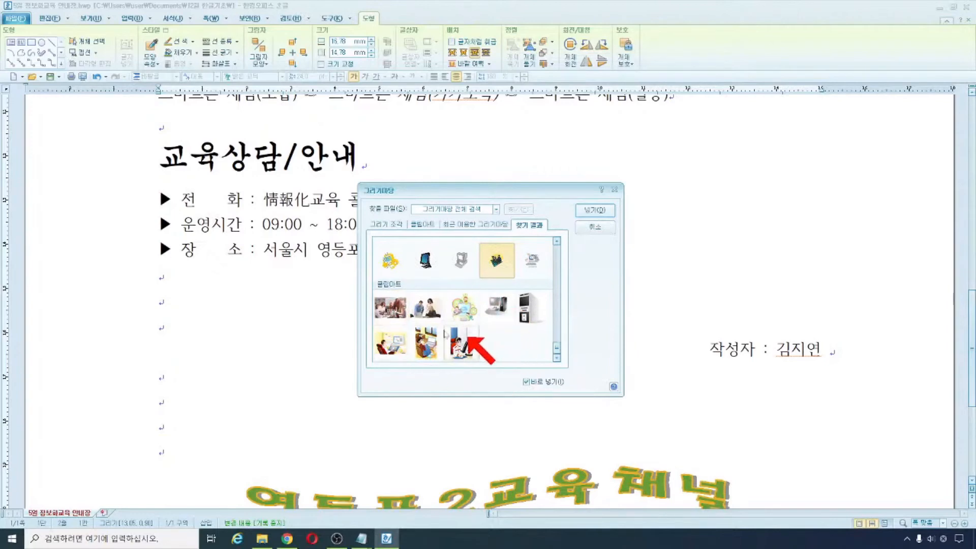
pyautogui.click(430, 318)
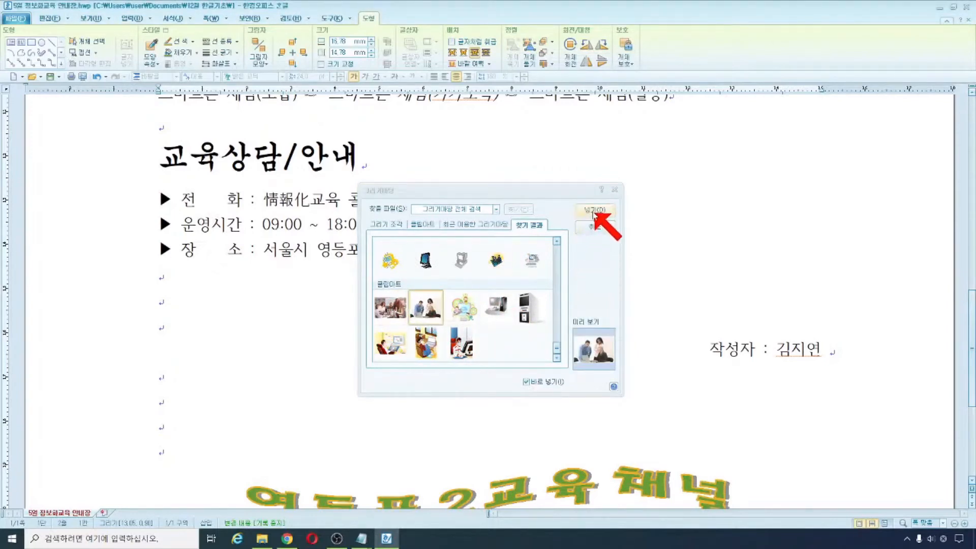
pyautogui.click(593, 210)
pyautogui.moveTo(186, 301); pyautogui.dragTo(426, 388)
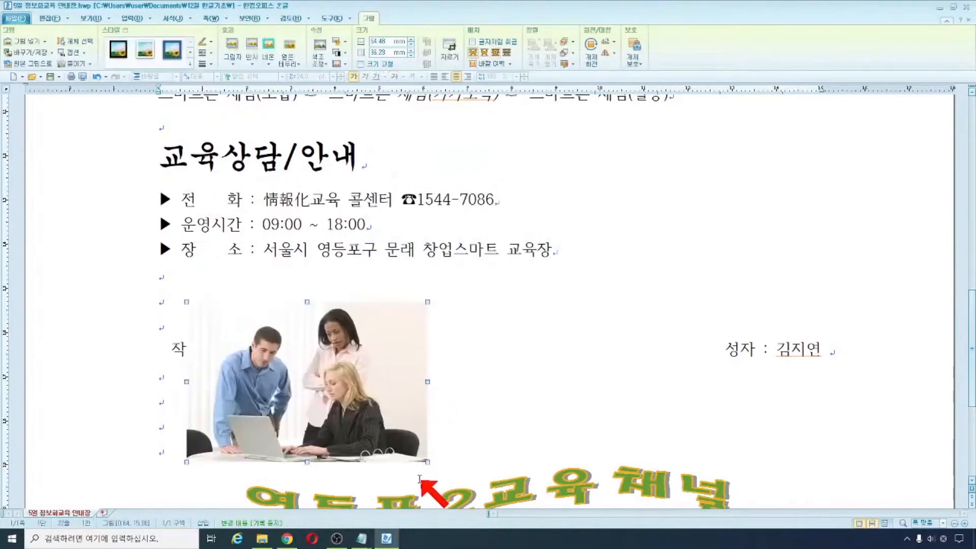
# Move the laptop photo closer to the left margin so that it does not split the 작성자 line.
pyautogui.scroll(-5, 420, 478)
pyautogui.scroll(6, 432, 457)
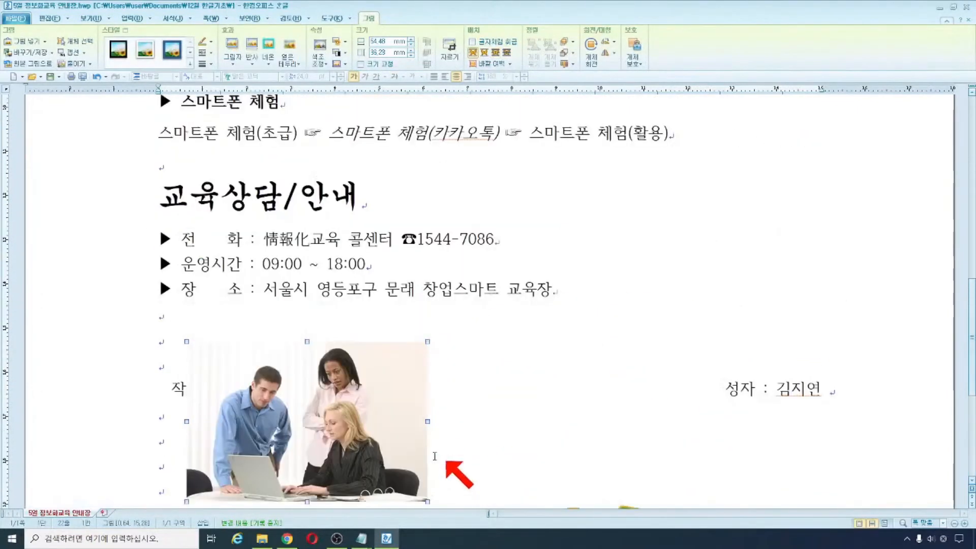
pyautogui.moveTo(381, 431); pyautogui.dragTo(395, 441)
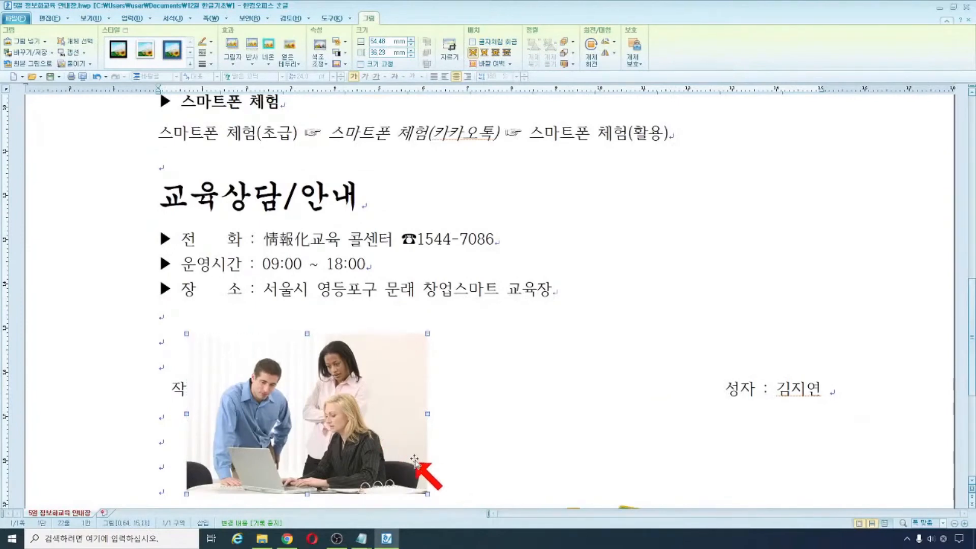
pyautogui.click(719, 391)
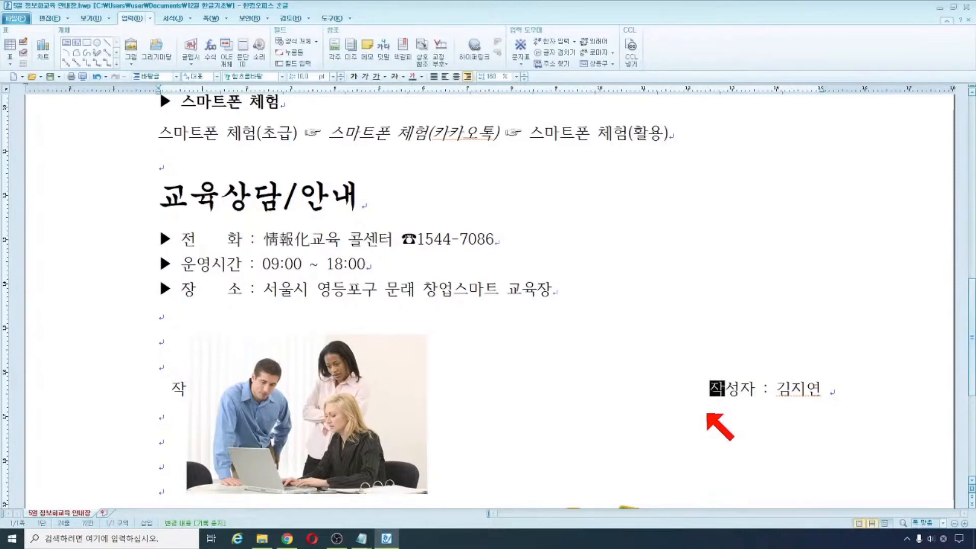
pyautogui.moveTo(355, 402); pyautogui.dragTo(327, 403)
pyautogui.click(715, 391)
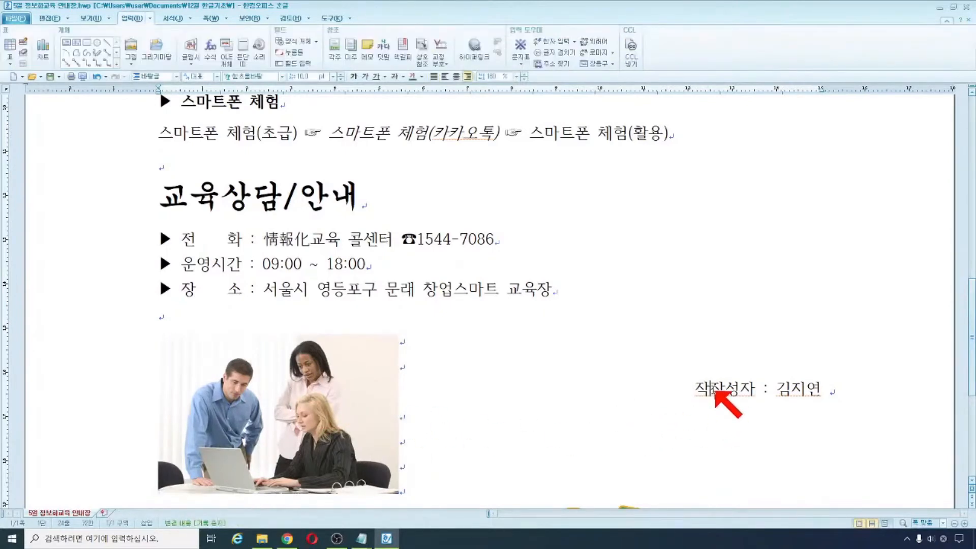
pyautogui.moveTo(331, 432); pyautogui.dragTo(404, 410)
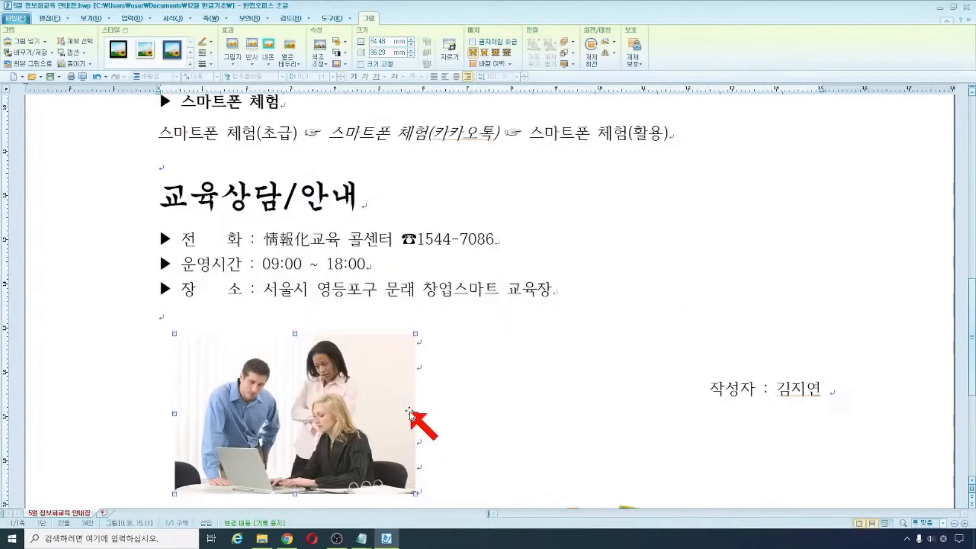
# Ungroup the drawing of the man at the computer beside the title with 개체 풀기 and select the part at its yellow background.
pyautogui.scroll(15, 430, 423)
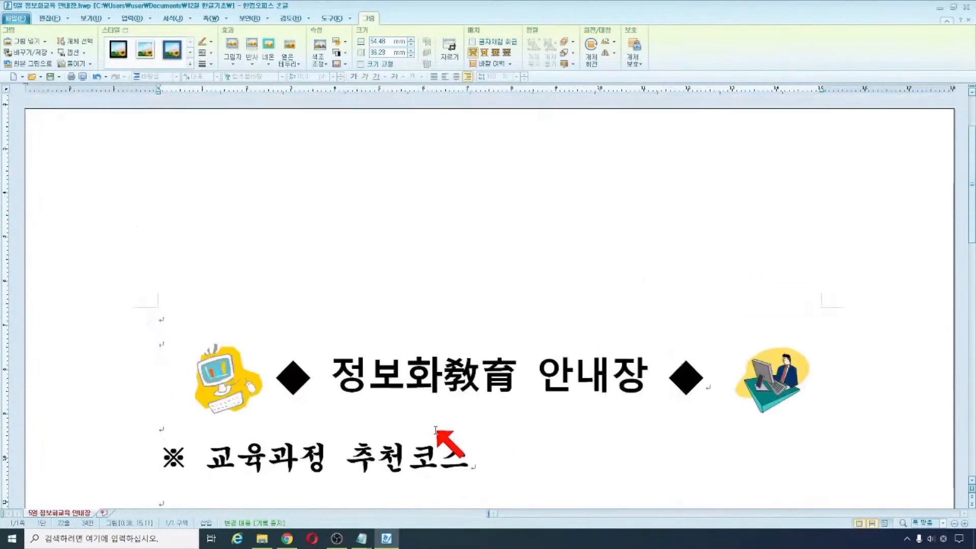
pyautogui.click(245, 401)
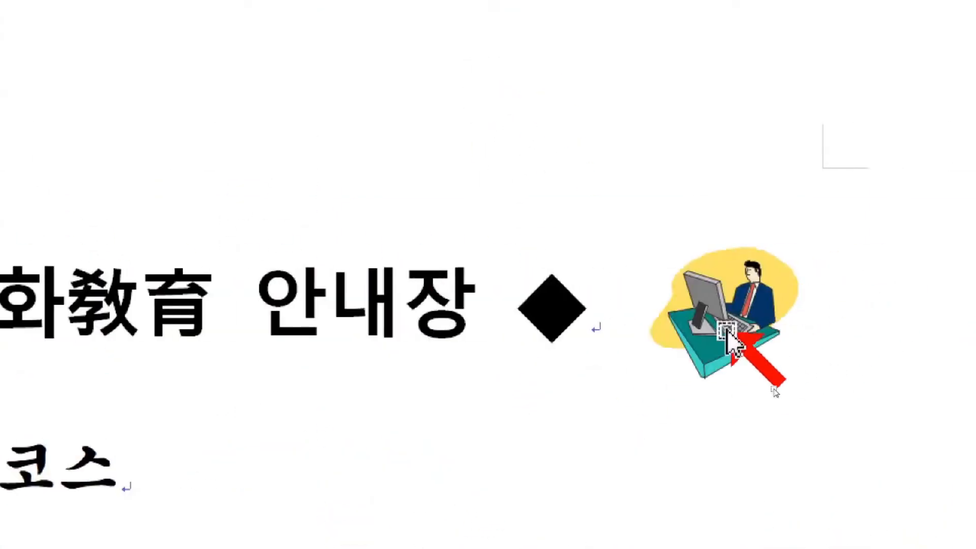
pyautogui.click(726, 331)
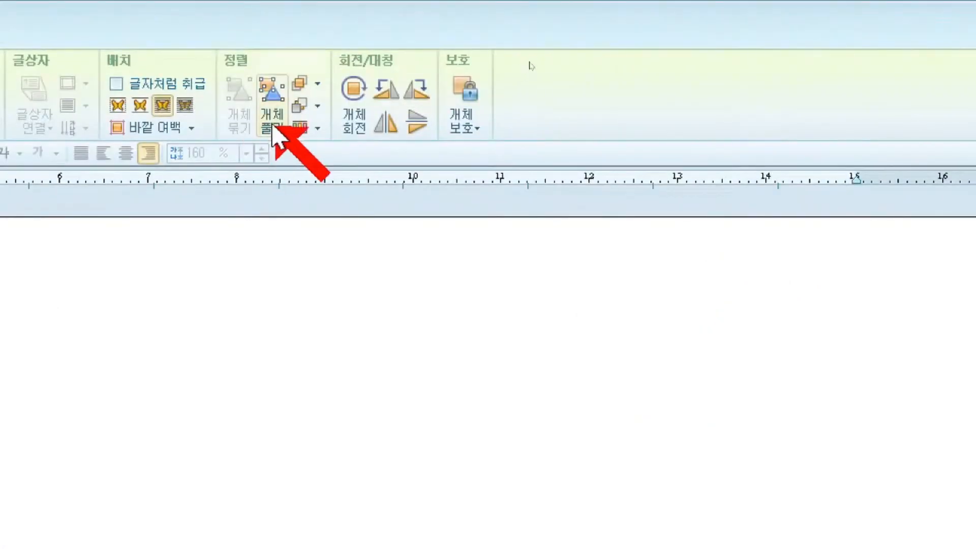
pyautogui.click(273, 133)
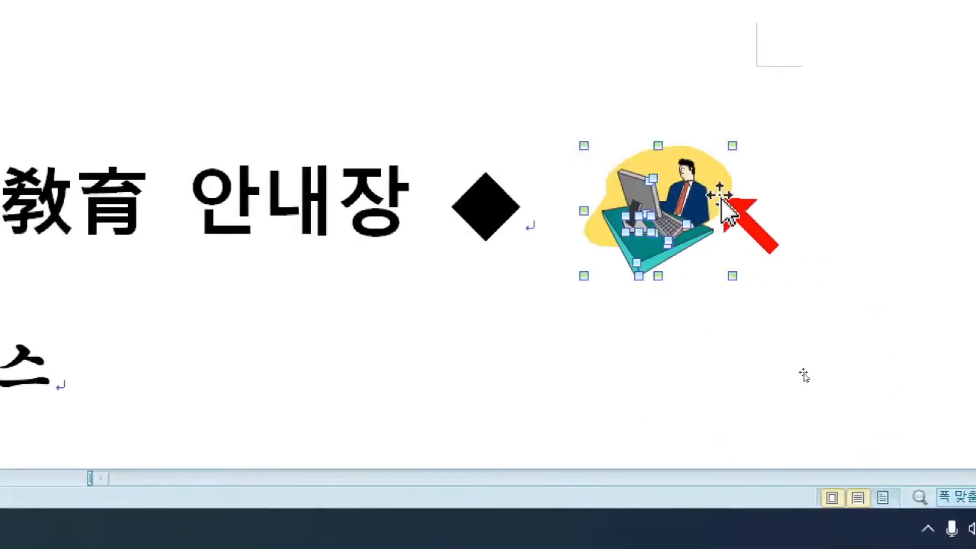
pyautogui.click(758, 213)
pyautogui.click(721, 193)
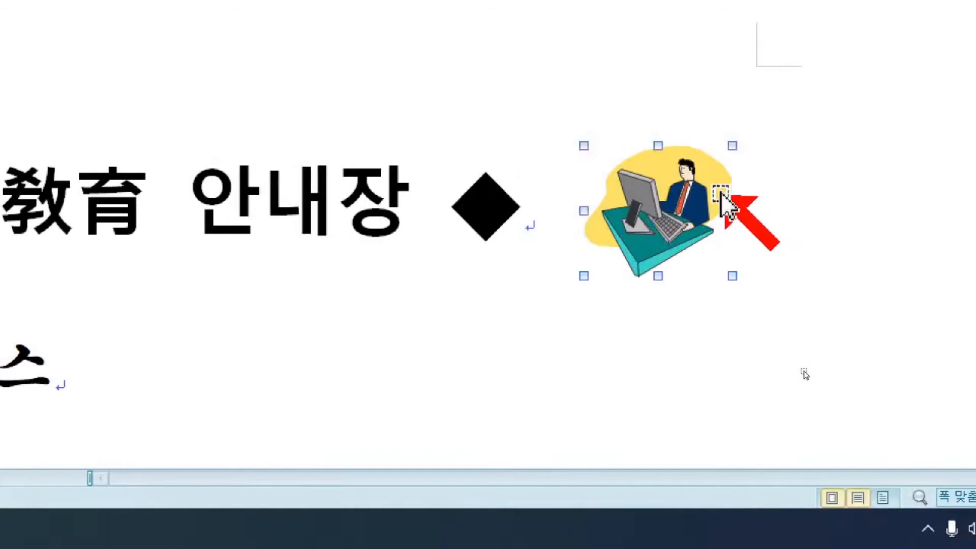
# Try deleting the selected part of the drawing beside the title and check the notice in the print preview.
pyautogui.press('Delete')
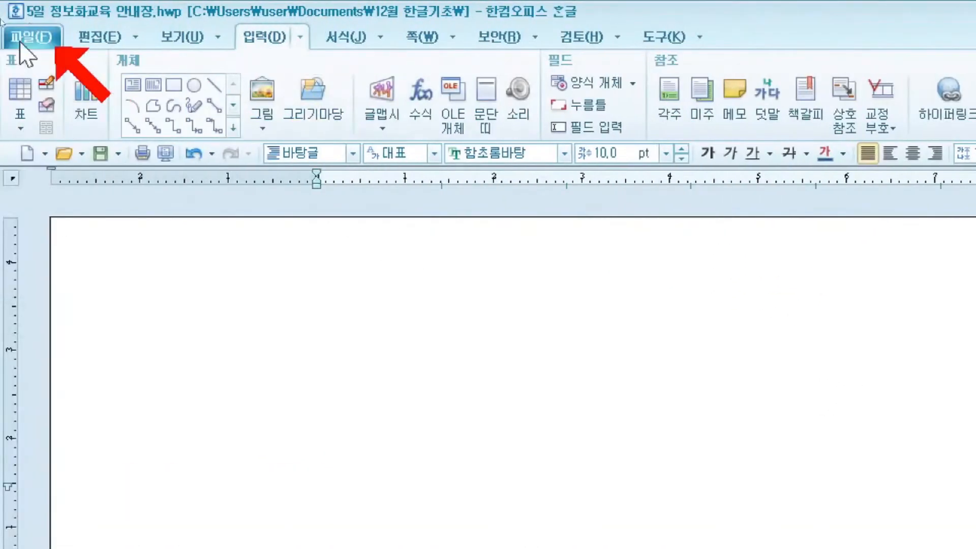
pyautogui.click(117, 153)
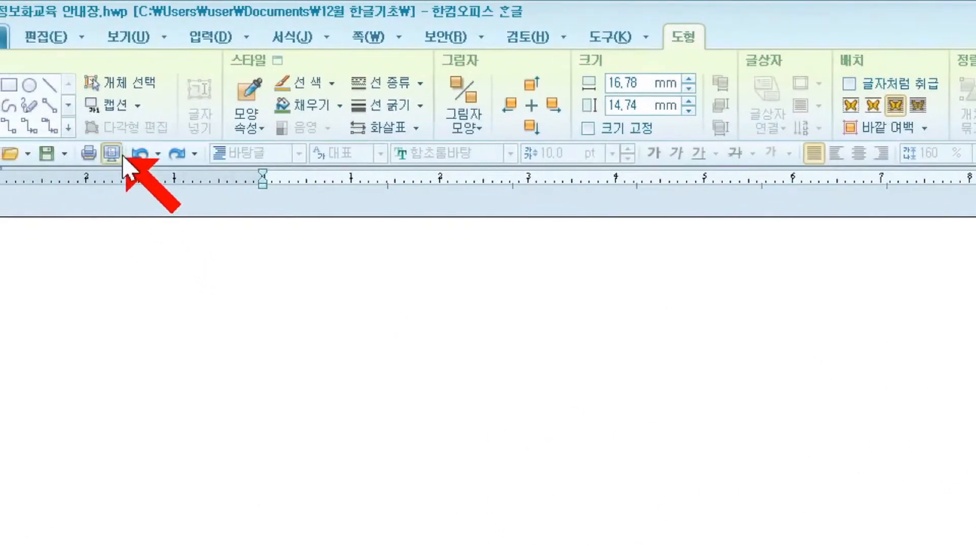
pyautogui.click(61, 153)
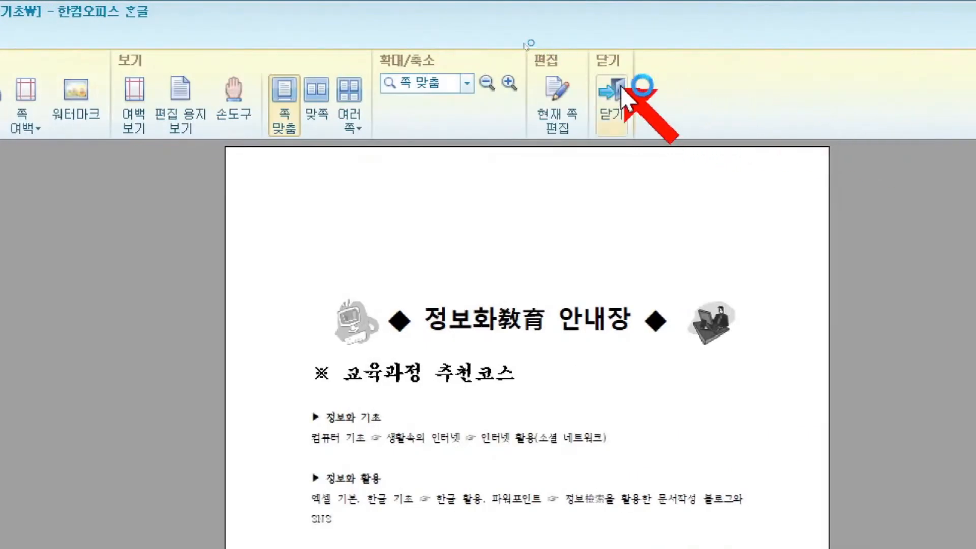
pyautogui.click(621, 94)
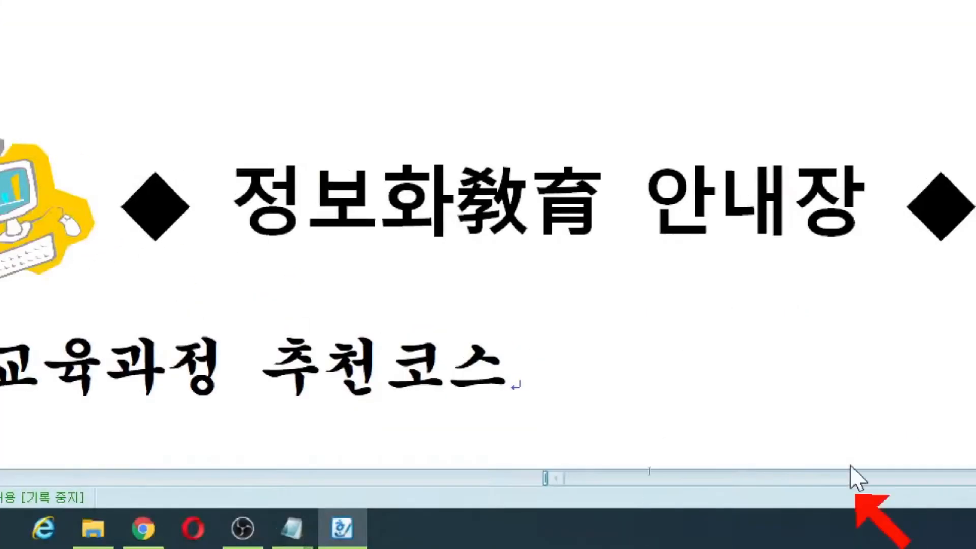
# Examine the title pictures, the laptop photo, the 작성자 line and the 글맵시 across the whole notice.
pyautogui.click(840, 173)
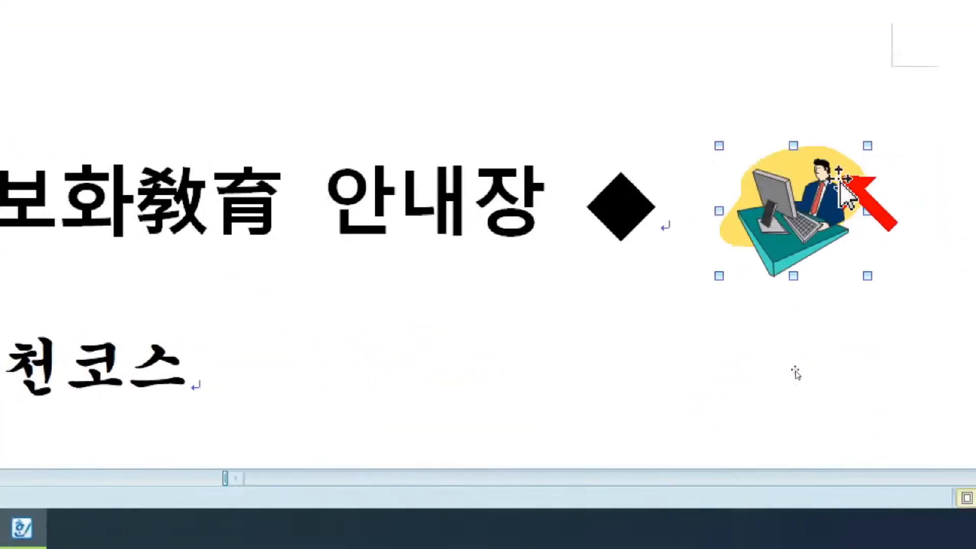
pyautogui.click(388, 224)
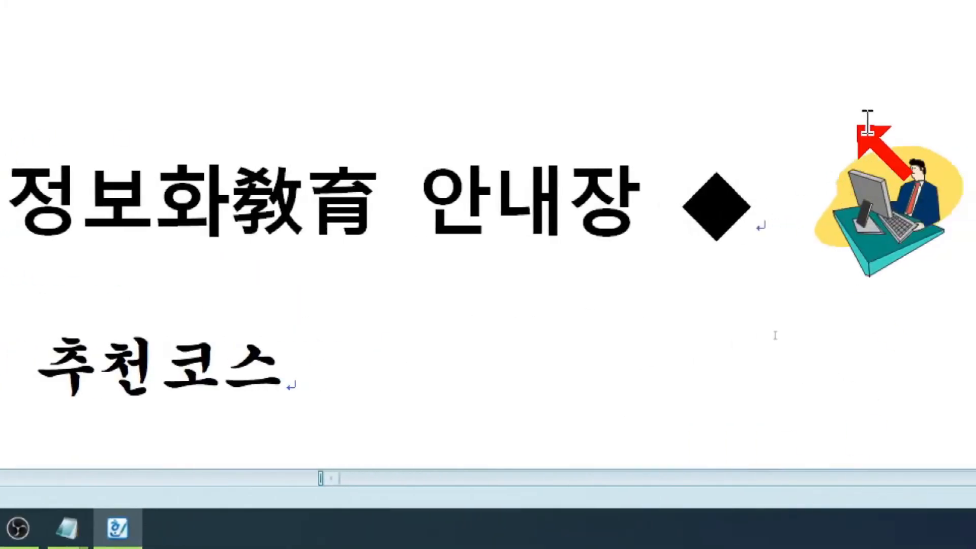
pyautogui.click(849, 165)
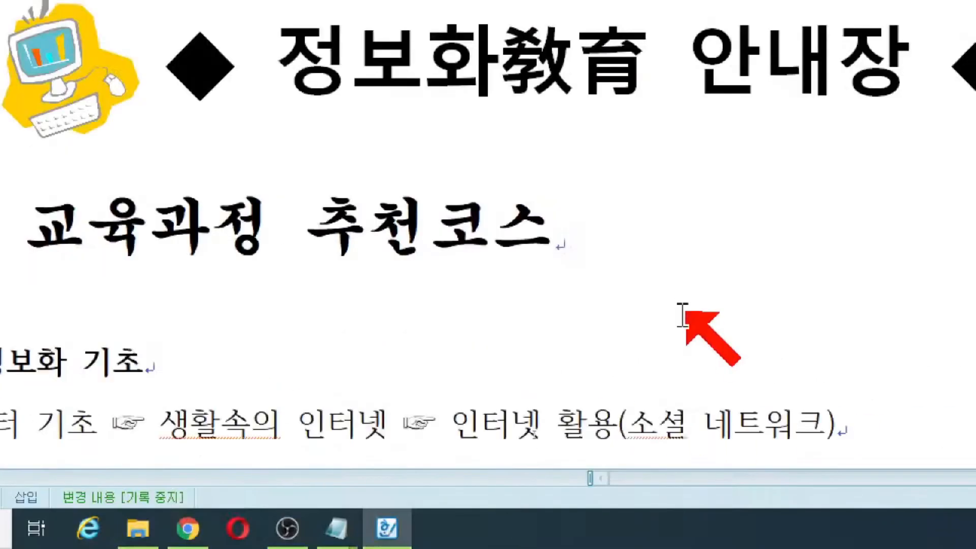
pyautogui.scroll(-15, 597, 477)
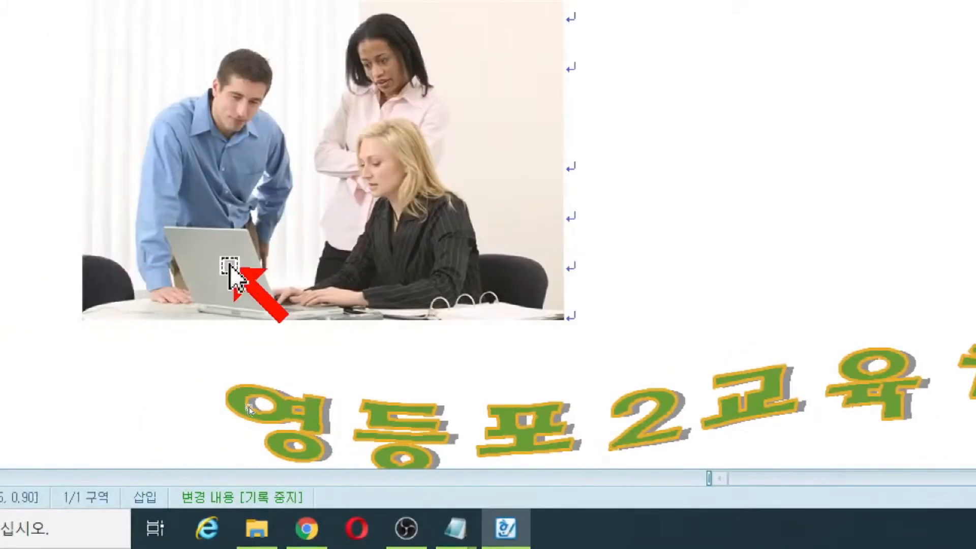
pyautogui.click(229, 267)
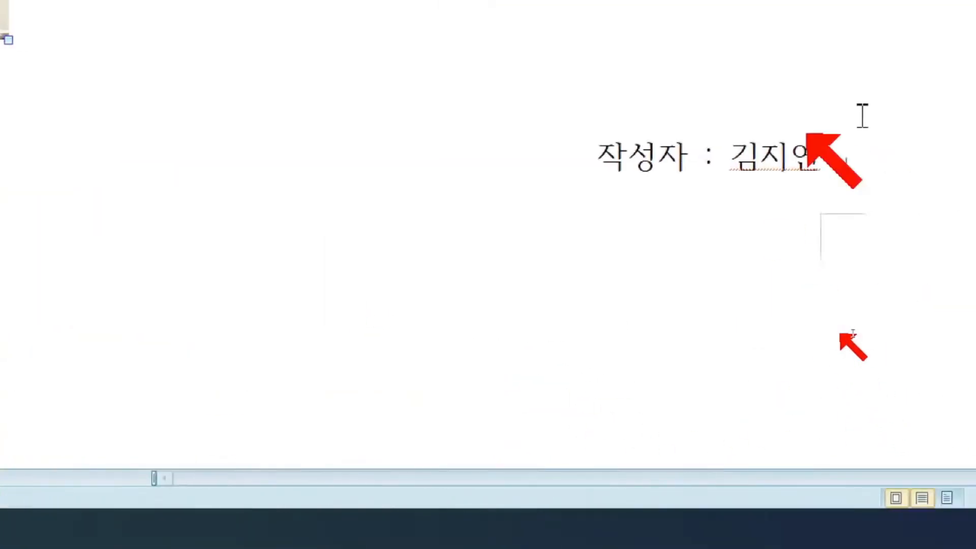
pyautogui.scroll(-5, 681, 307)
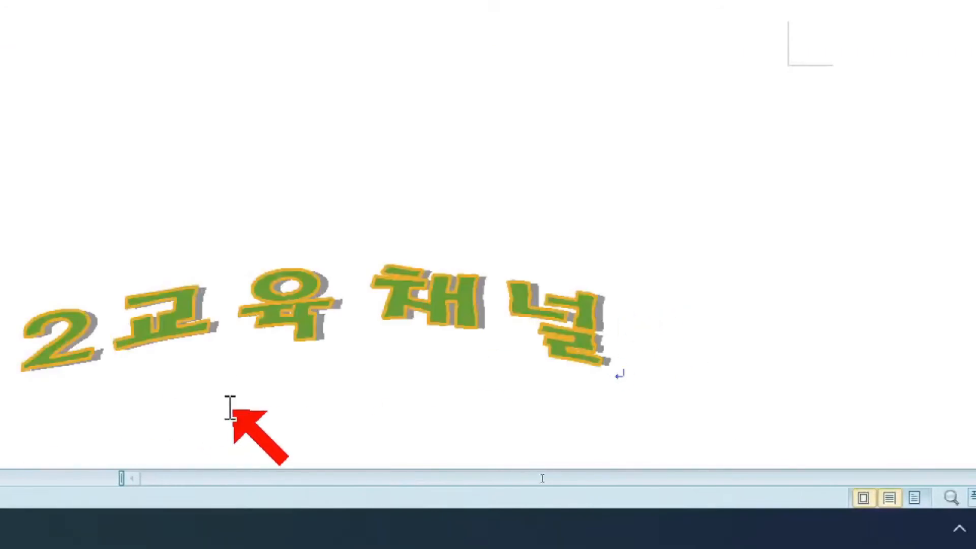
pyautogui.scroll(5, 229, 407)
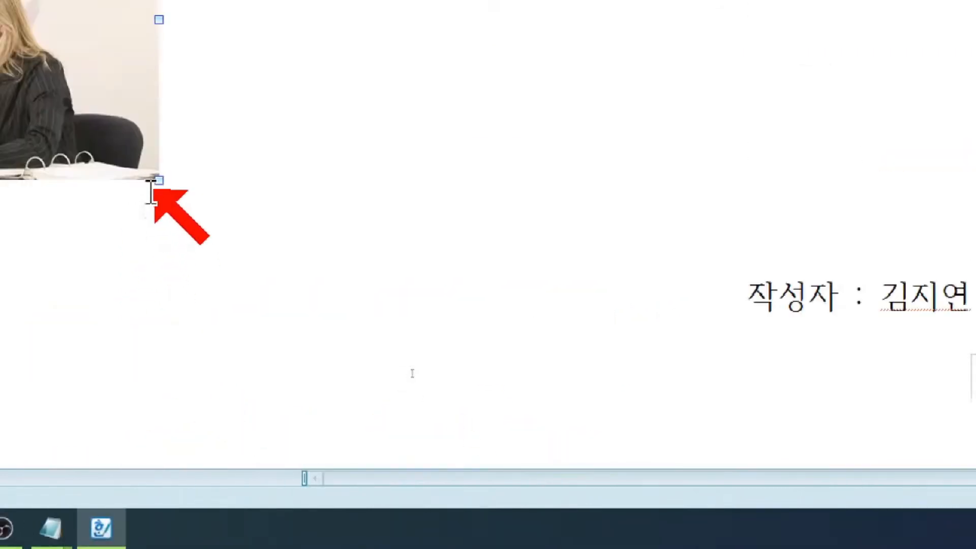
pyautogui.scroll(4, 151, 191)
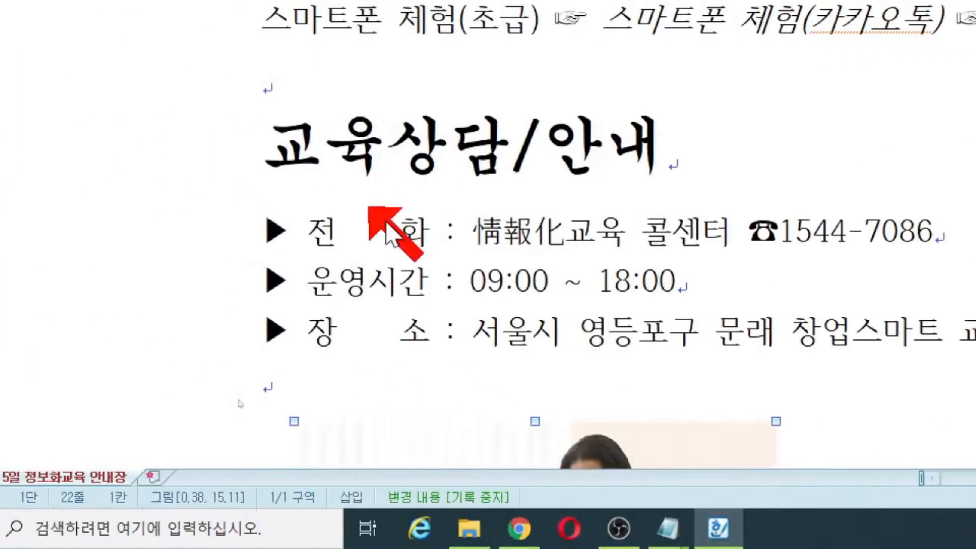
pyautogui.scroll(-2, 646, 406)
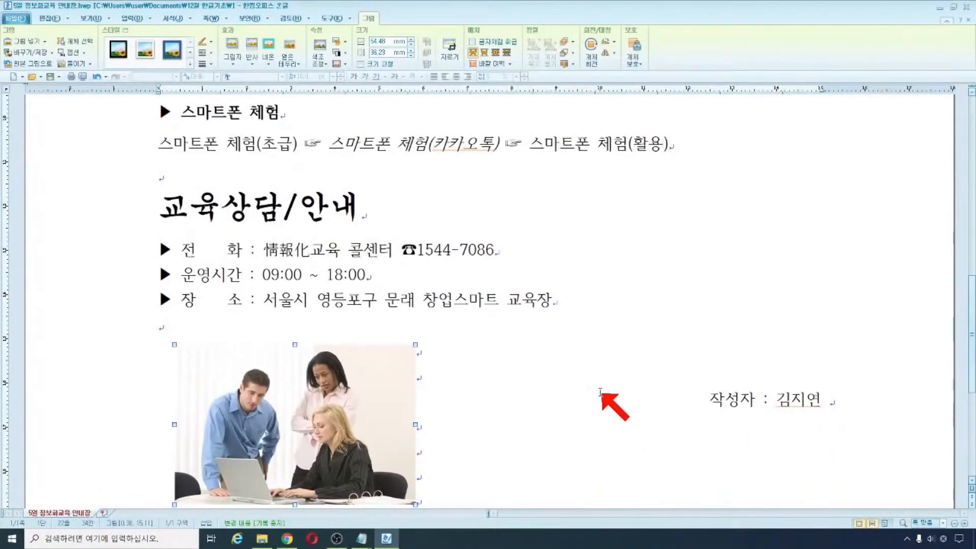
pyautogui.scroll(-5, 559, 442)
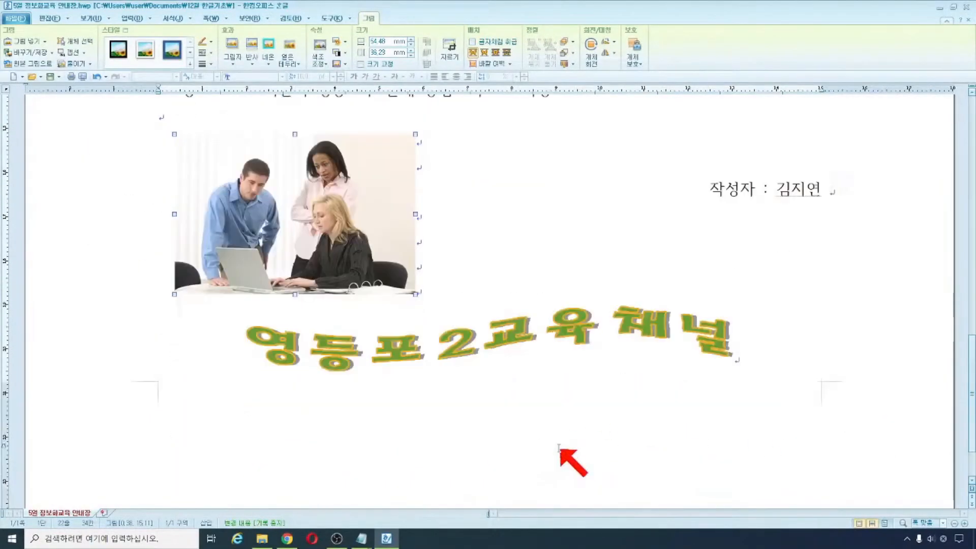
pyautogui.scroll(15, 559, 449)
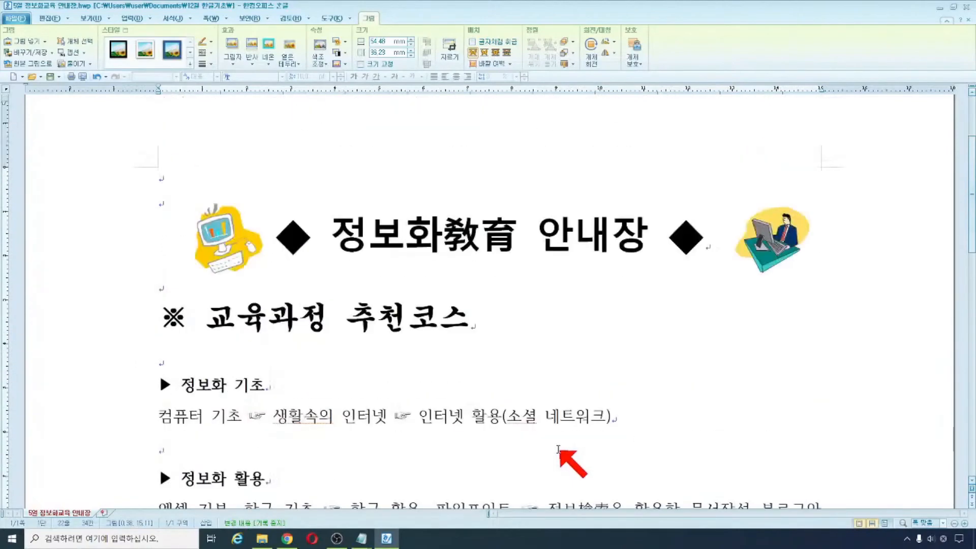
pyautogui.scroll(-6, 559, 449)
pyautogui.scroll(-8, 559, 449)
pyautogui.scroll(16, 562, 460)
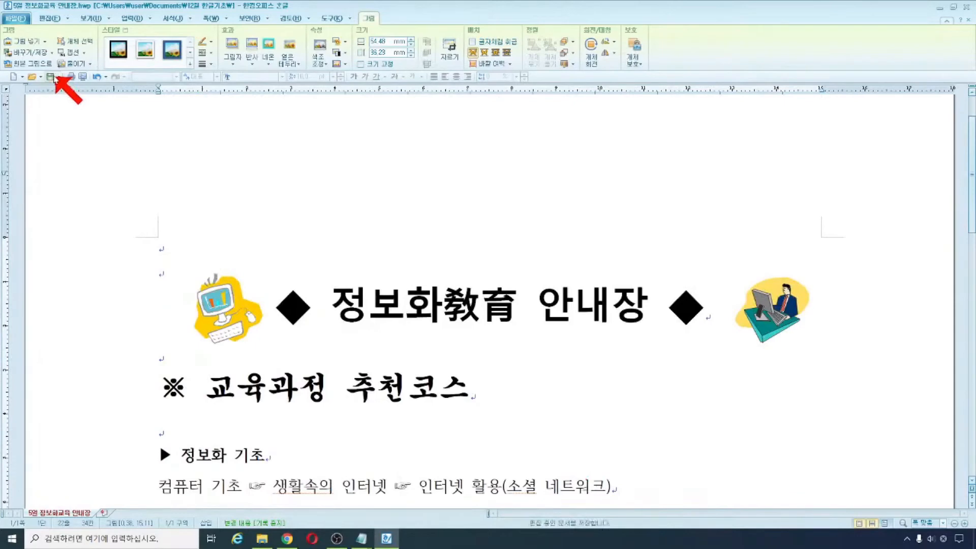
# Deselect the laptop photo, check the whole notice page at once and close the document.
pyautogui.click(562, 361)
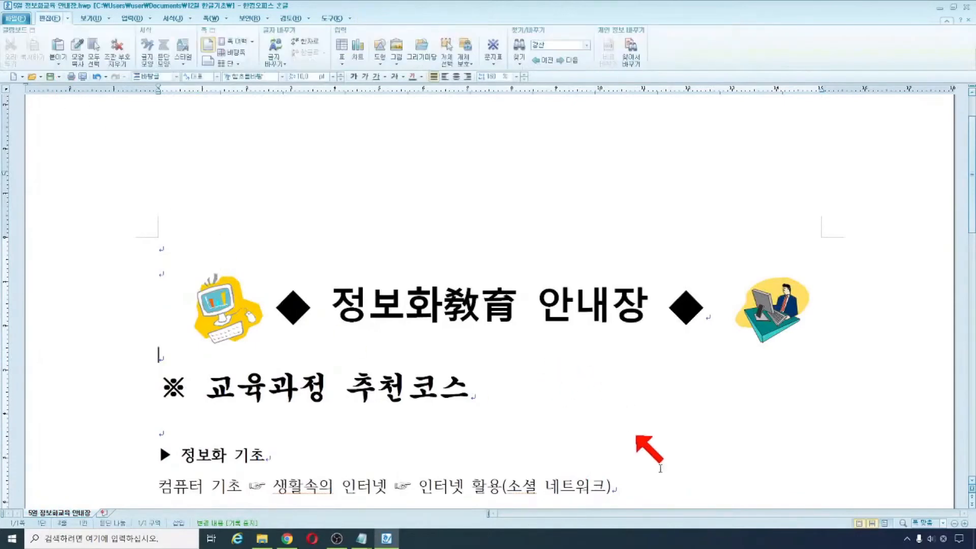
pyautogui.click(885, 523)
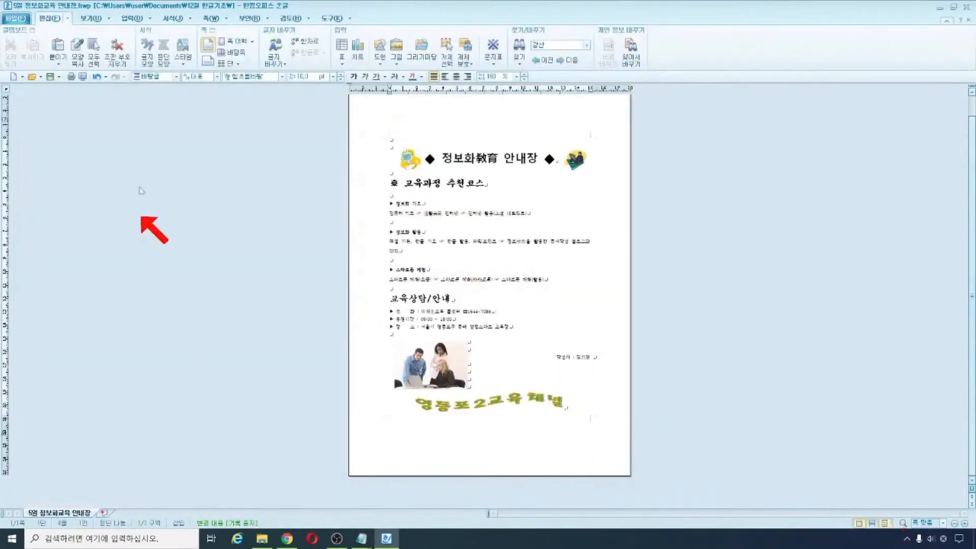
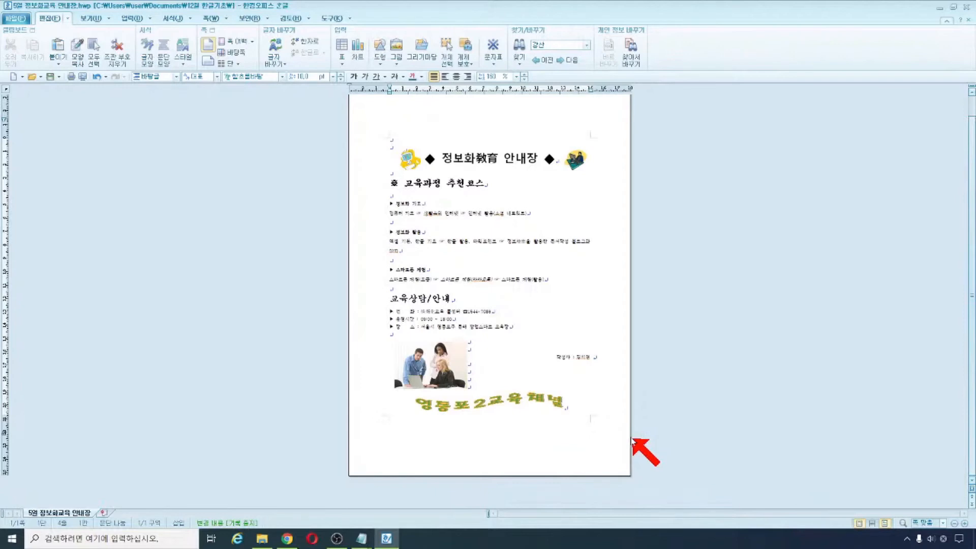
pyautogui.click(872, 524)
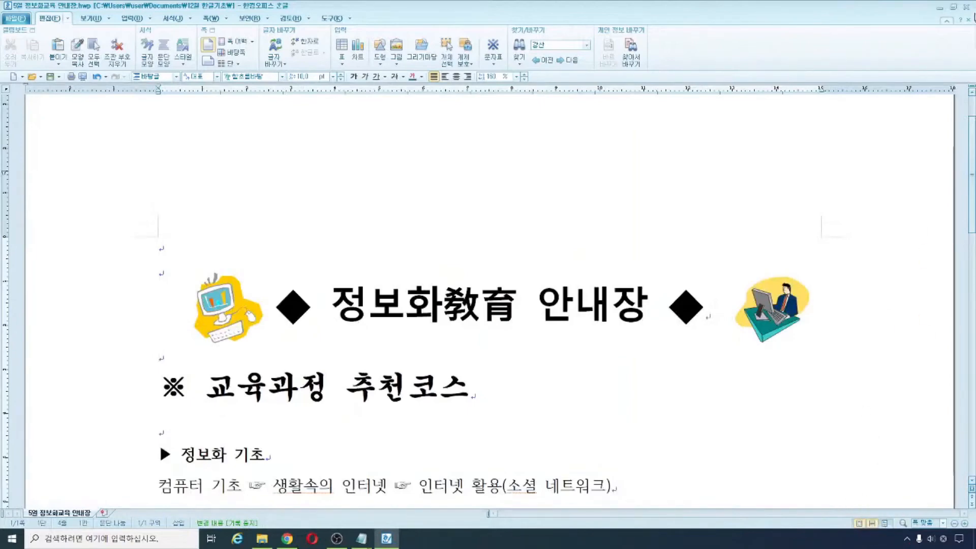
pyautogui.click(966, 7)
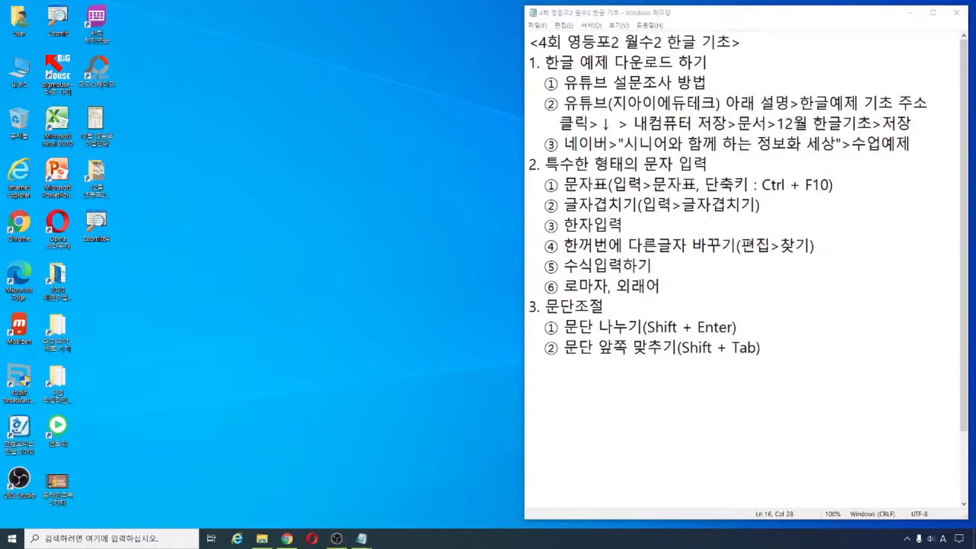
# Put the 4회 lesson notes away and highlight section 3, 글머리 사용법, in the 5회 notes in Notepad.
pyautogui.click(910, 12)
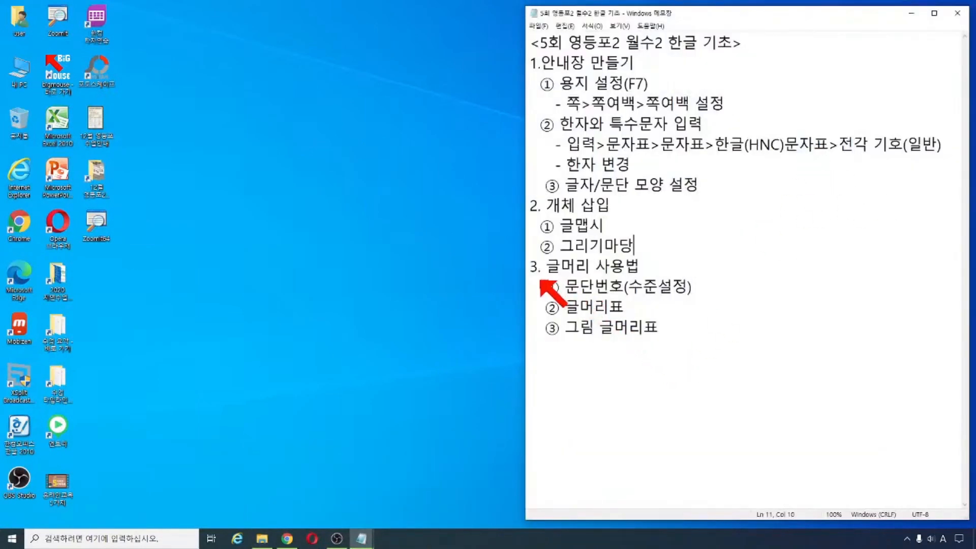
pyautogui.moveTo(532, 273); pyautogui.dragTo(723, 345)
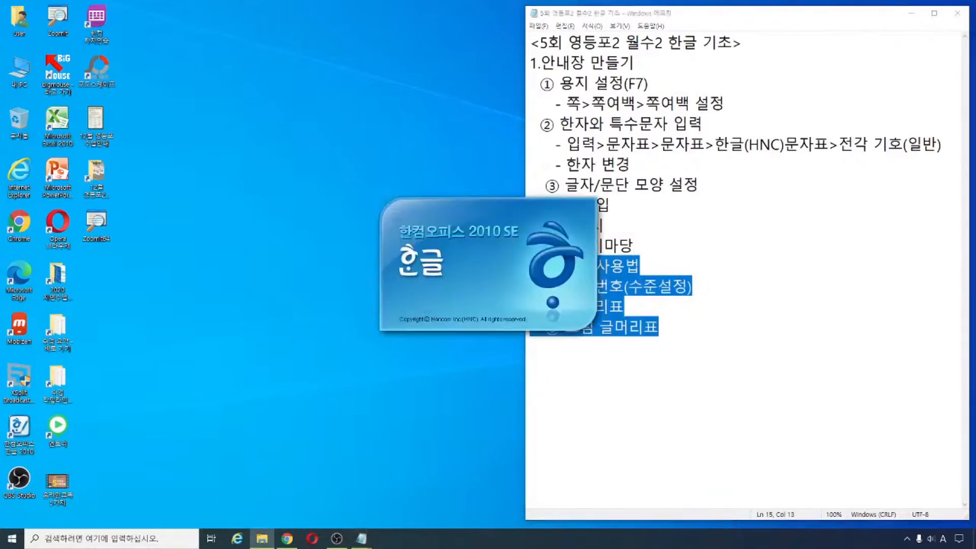
# Look through the numbered, symbol and picture-bullet lists in the 5일 문단 번호 example and the paragraph formatting tools in Hangul.
pyautogui.scroll(2, 354, 337)
pyautogui.scroll(-2, 361, 339)
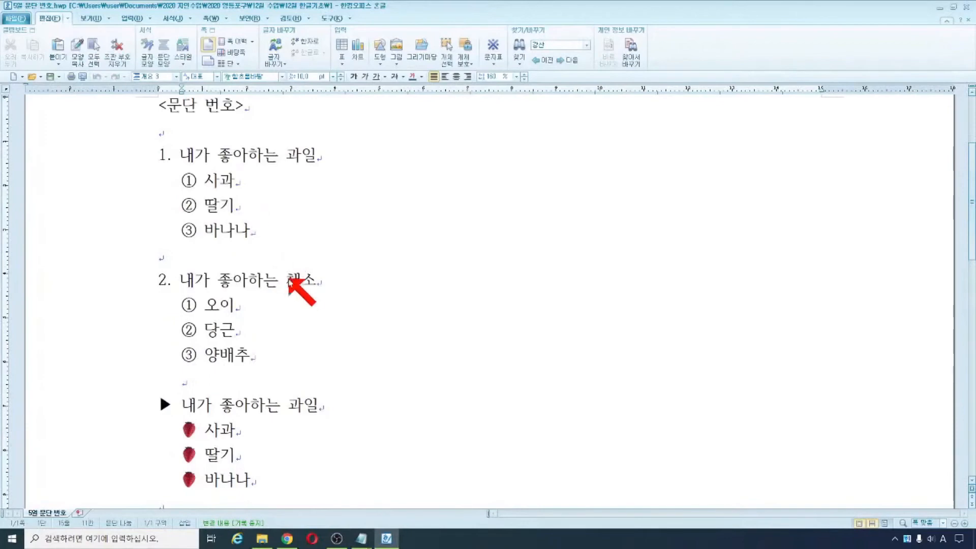
pyautogui.scroll(-3, 300, 285)
pyautogui.scroll(5, 330, 305)
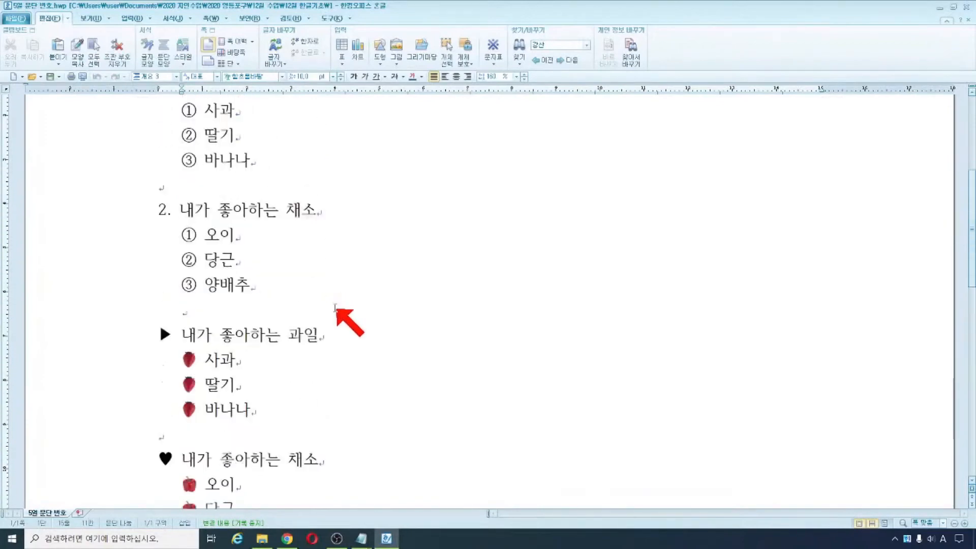
pyautogui.scroll(-2, 341, 305)
pyautogui.scroll(-1, 344, 311)
pyautogui.scroll(1, 346, 312)
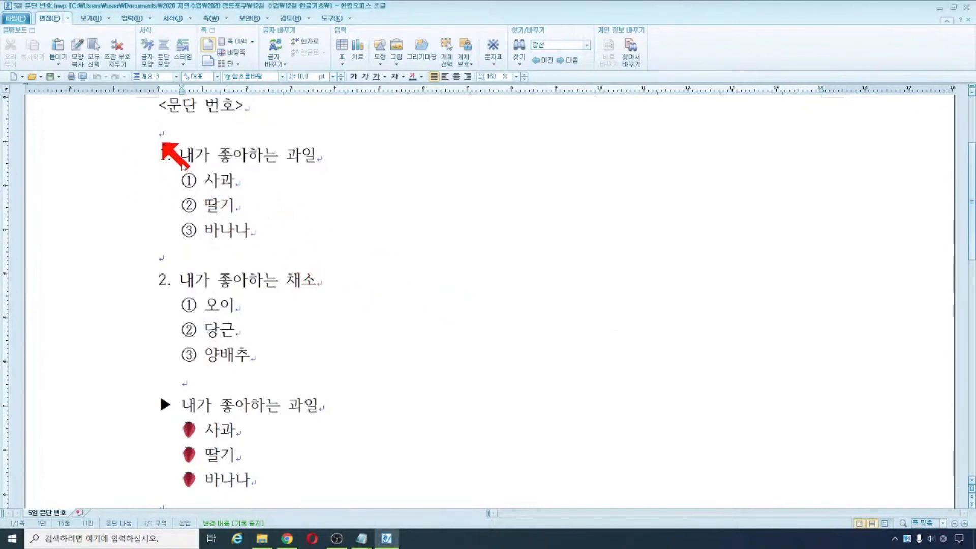
pyautogui.scroll(2, 285, 247)
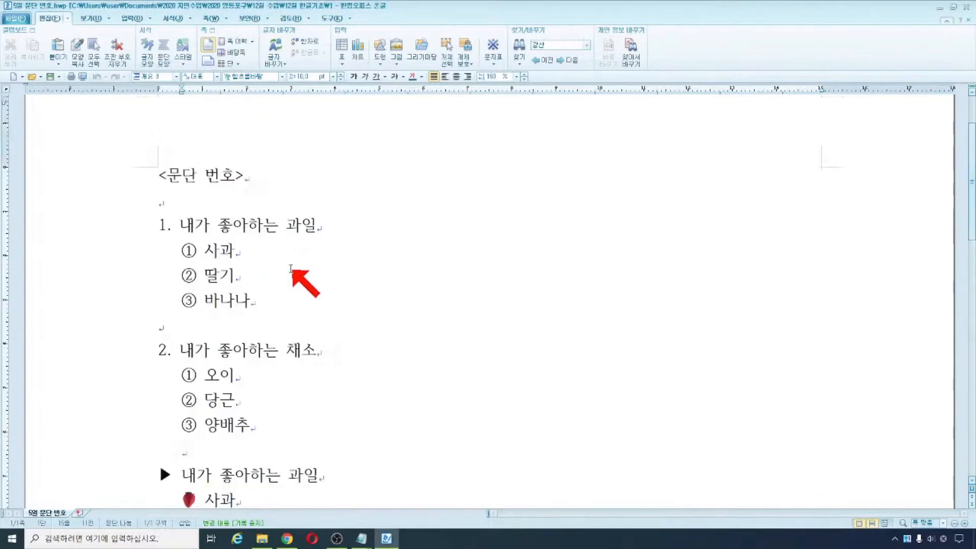
pyautogui.click(473, 330)
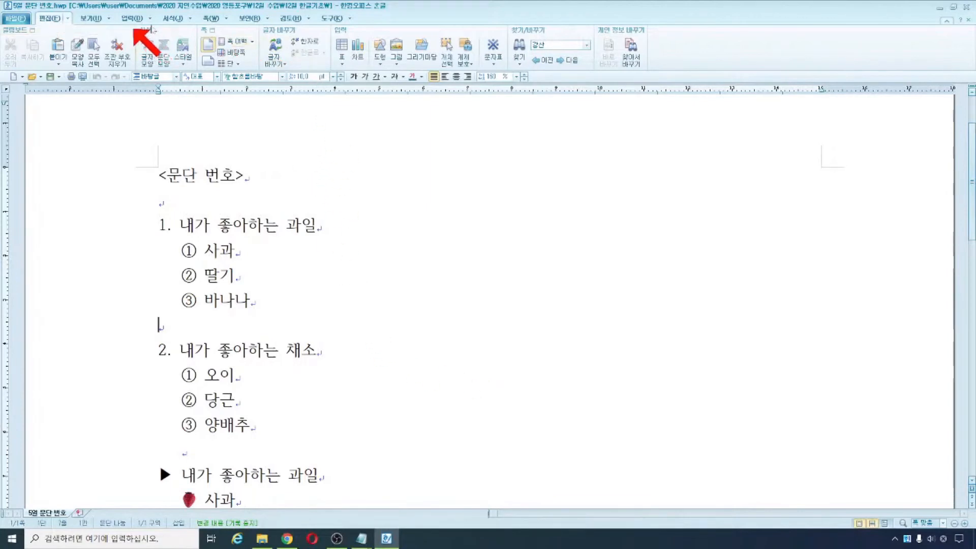
pyautogui.click(174, 18)
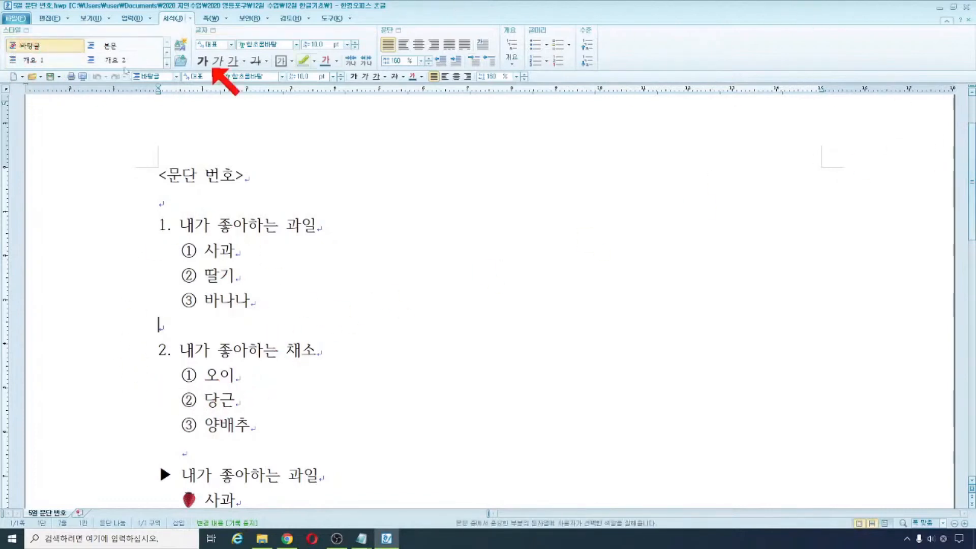
# Create a new blank document and enter the heading <문단 번호> with an empty line below it.
pyautogui.click(15, 18)
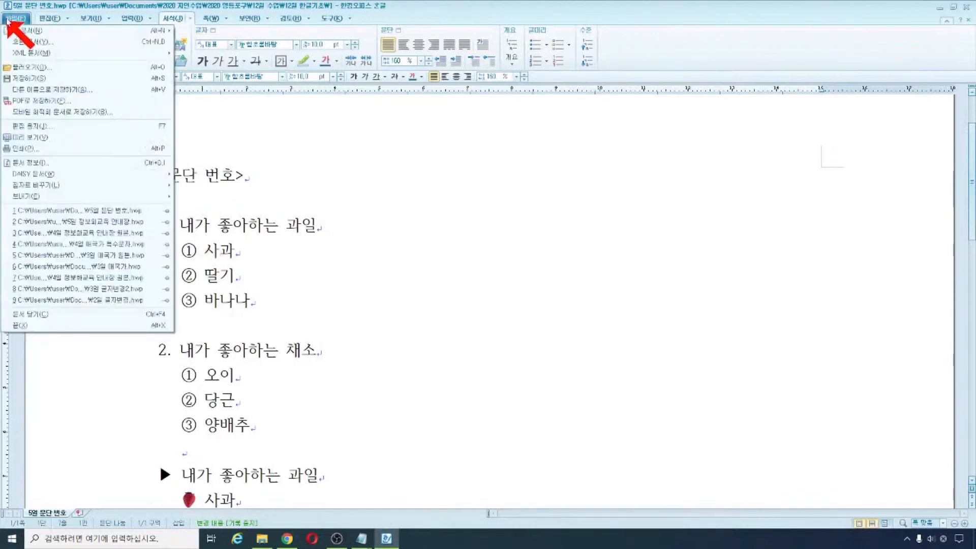
pyautogui.click(21, 31)
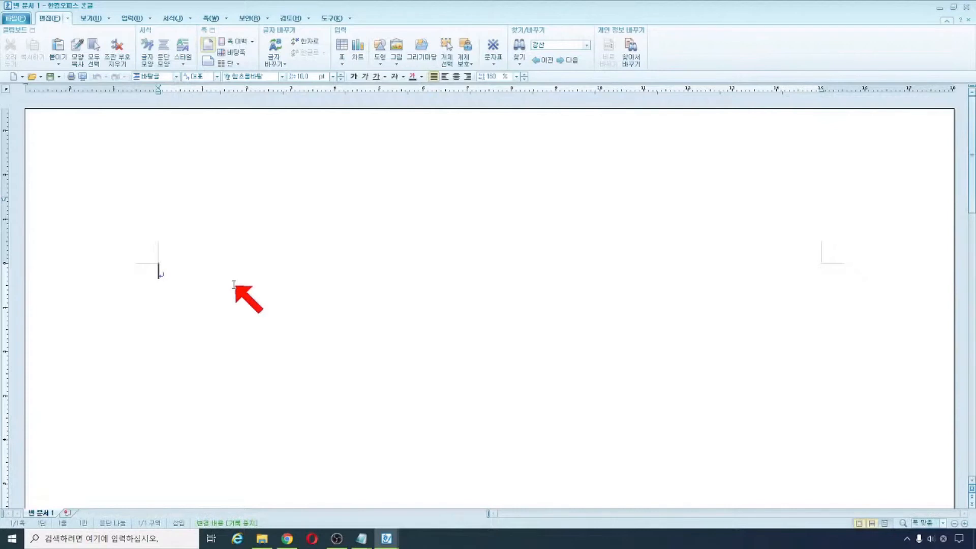
pyautogui.write('<문단ㅂ')
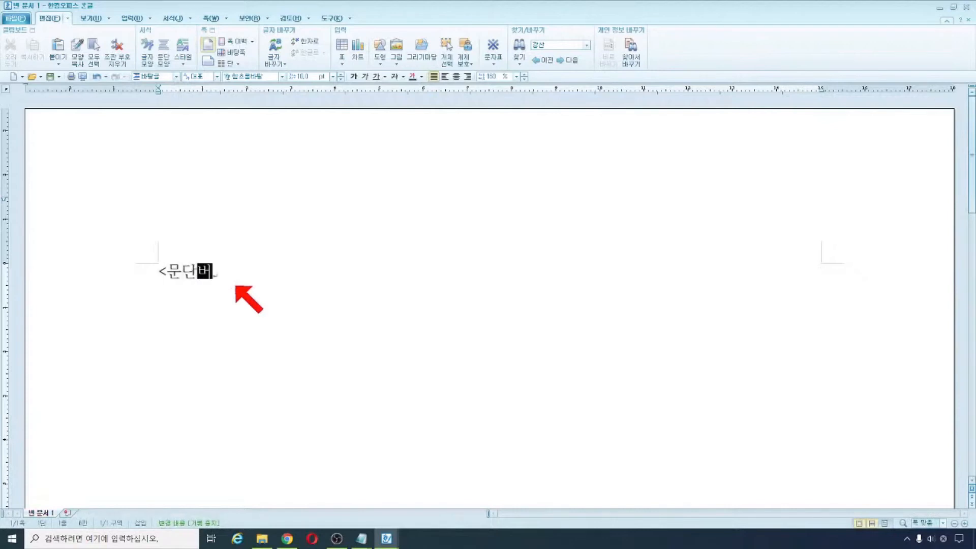
pyautogui.write('호>')
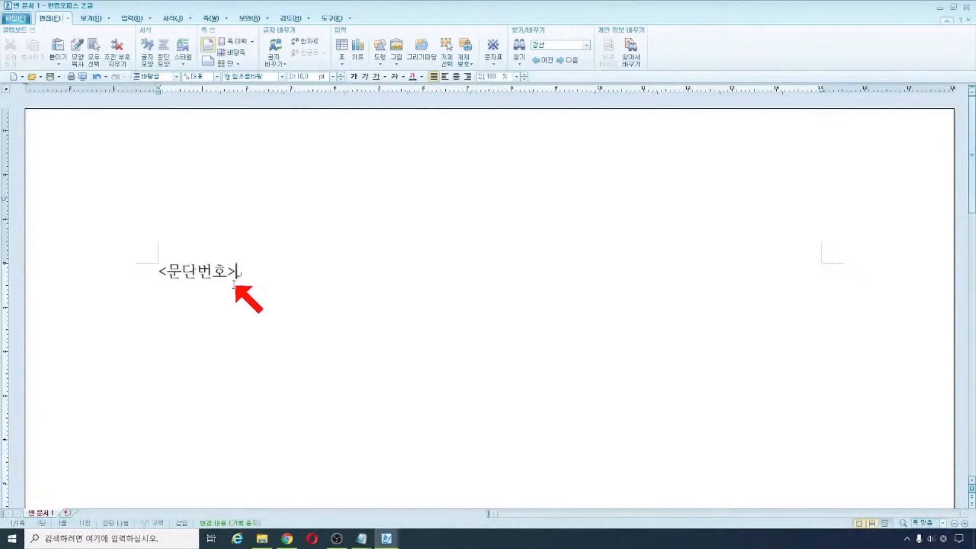
pyautogui.press('Left')
pyautogui.press('End')
pyautogui.press('Return')
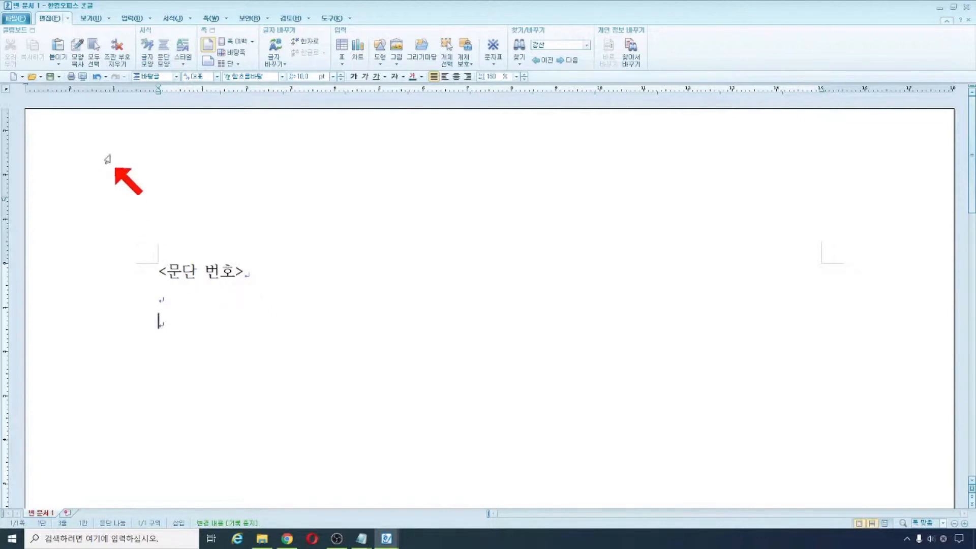
# Save the document as 5일 문단 번호 in the 12월 한글기초 folder.
pyautogui.click(21, 18)
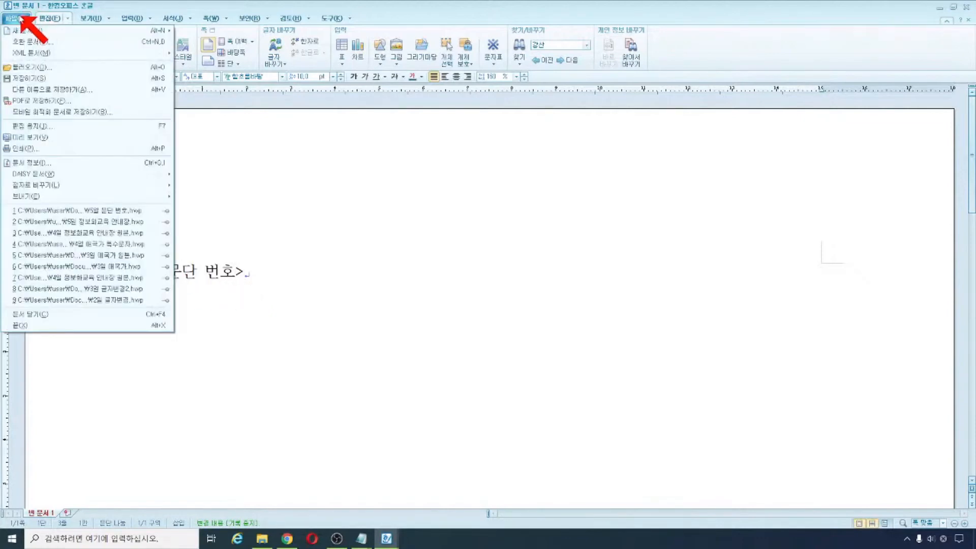
pyautogui.click(28, 78)
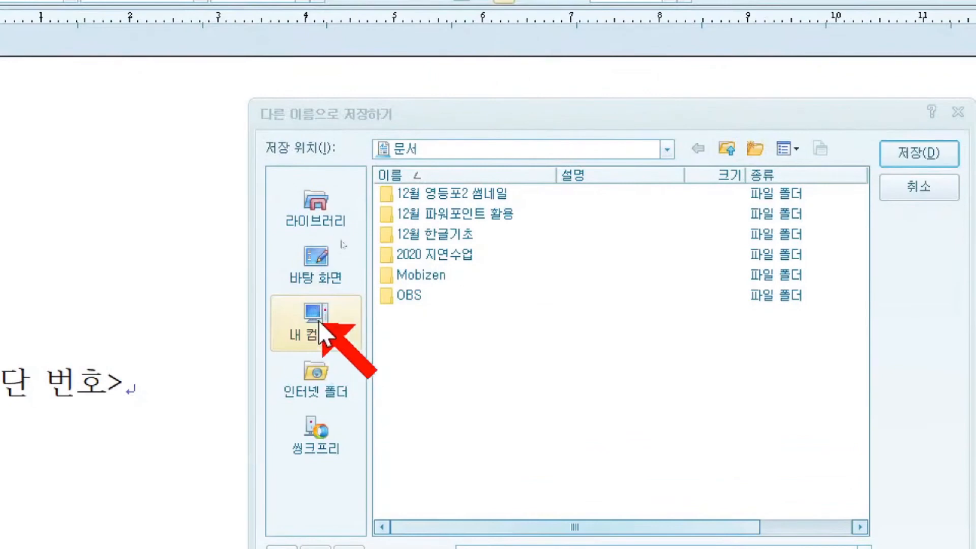
pyautogui.click(320, 325)
pyautogui.doubleClick(397, 251)
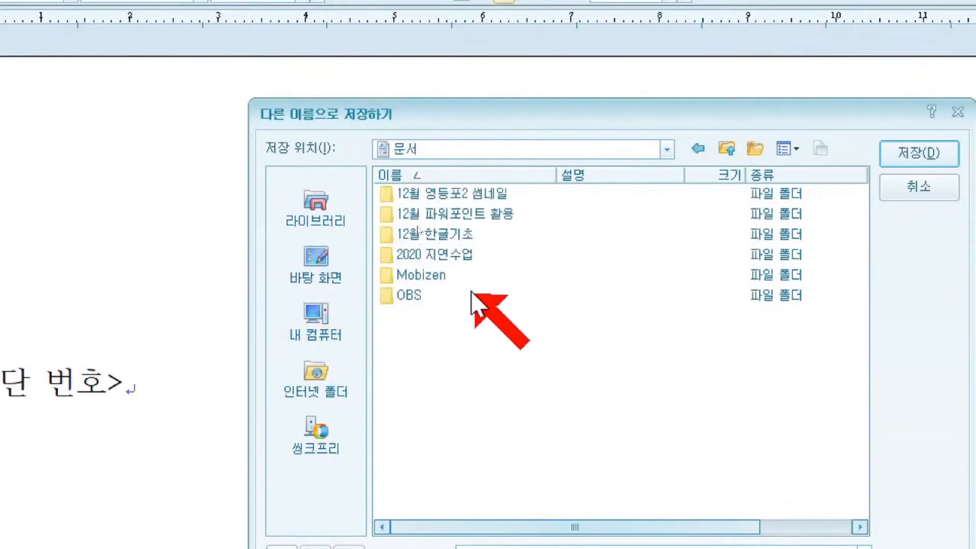
pyautogui.doubleClick(422, 234)
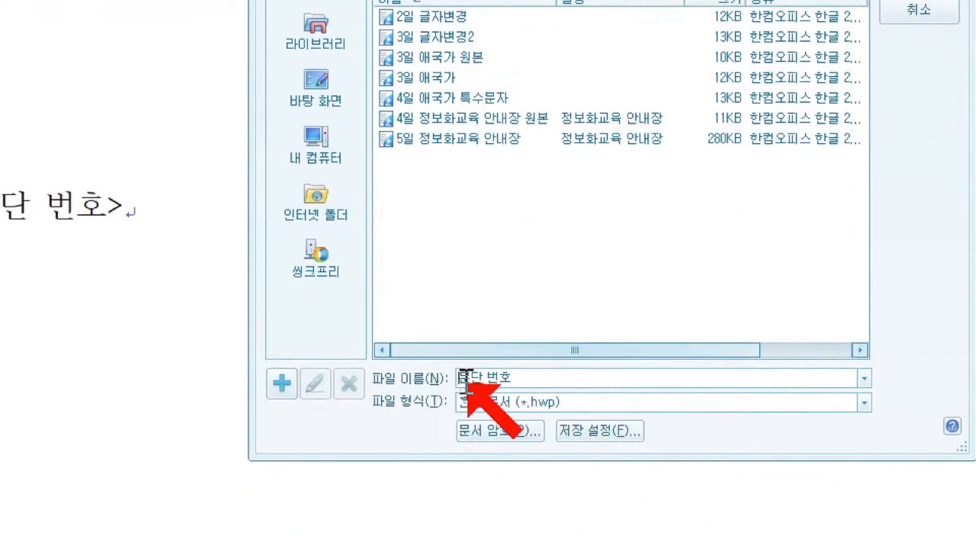
pyautogui.write('5일')
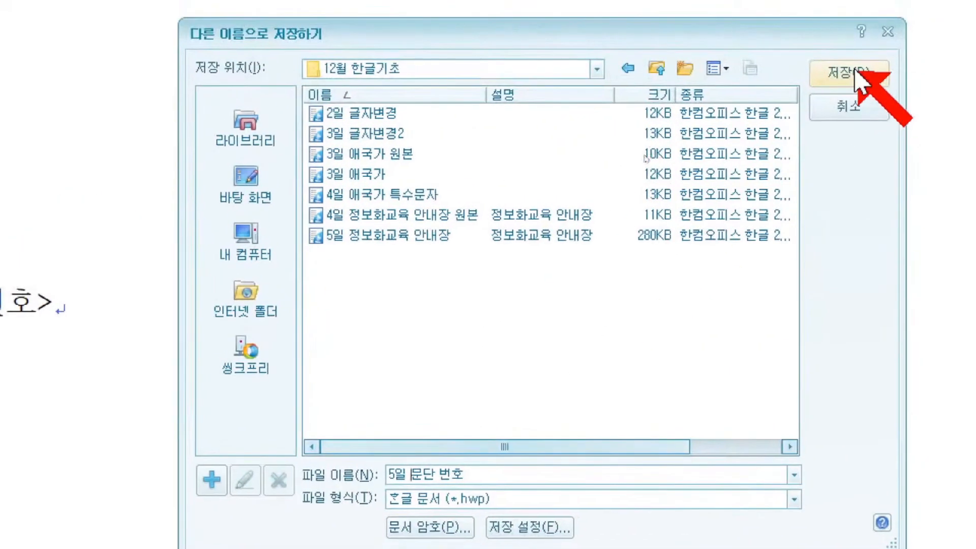
pyautogui.click(856, 75)
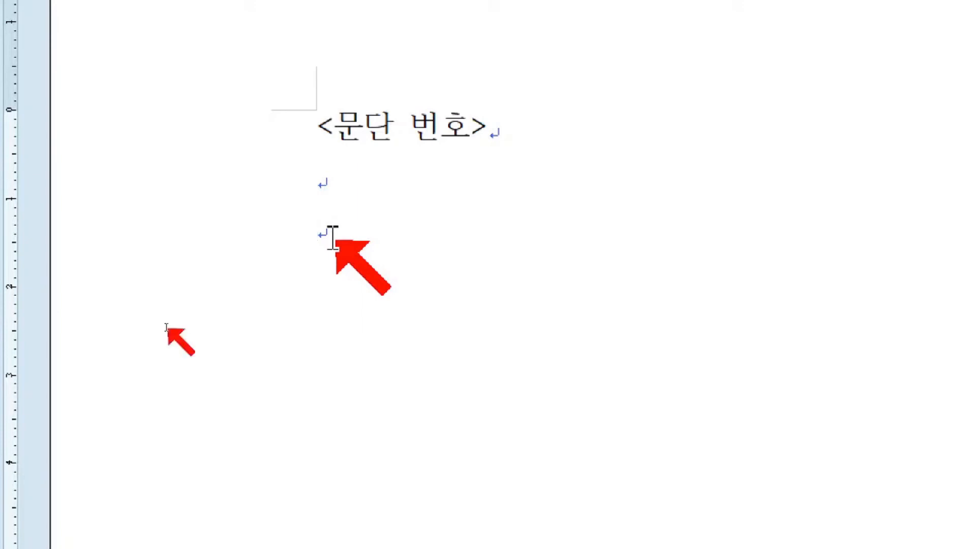
# Clear the line started below the <문단 번호> heading and leave two empty lines before the next text line.
pyautogui.write('1. 가')
pyautogui.press('Return')
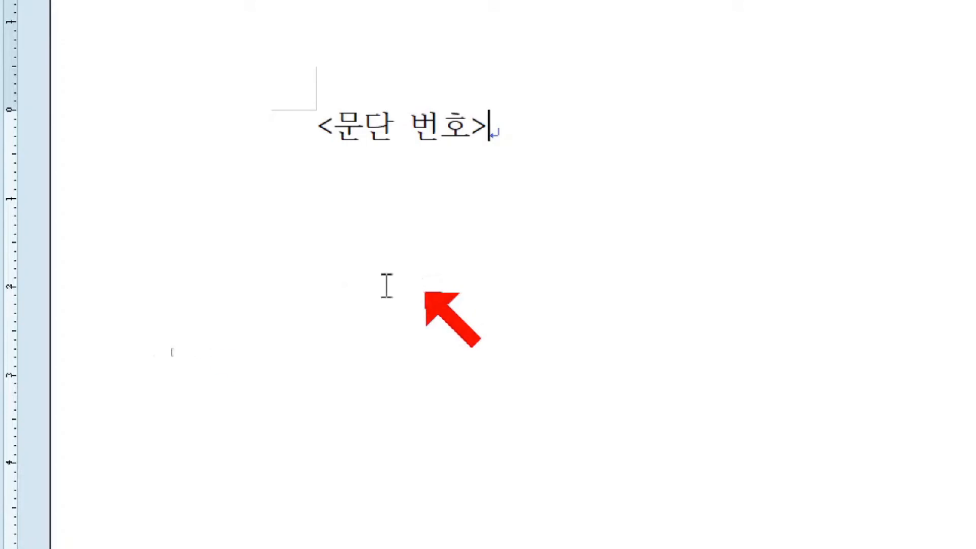
pyautogui.press('Return')
pyautogui.press('Return')
pyautogui.press('Return')
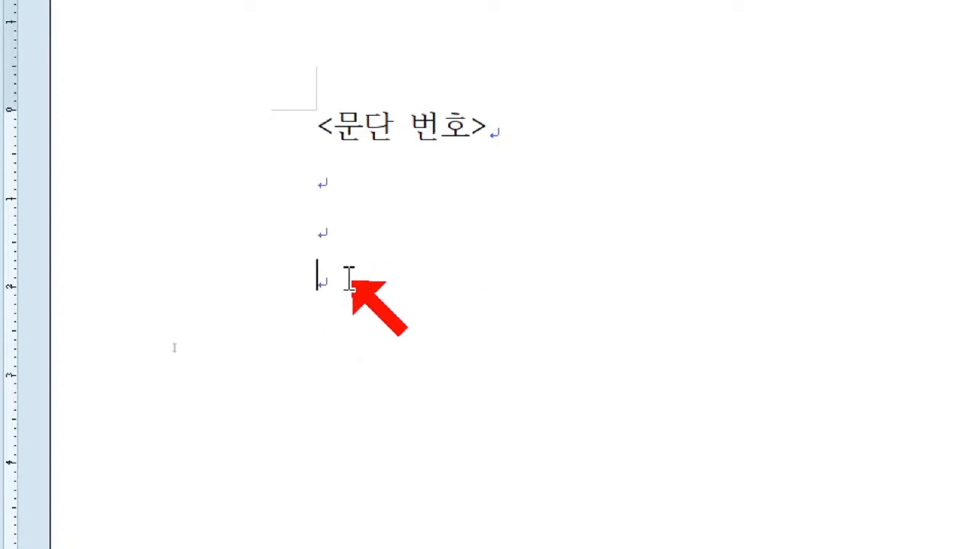
# Enter a hand-numbered list on three lines below the heading: 1 가, 2 나, 3 다.
pyautogui.write('1 가')
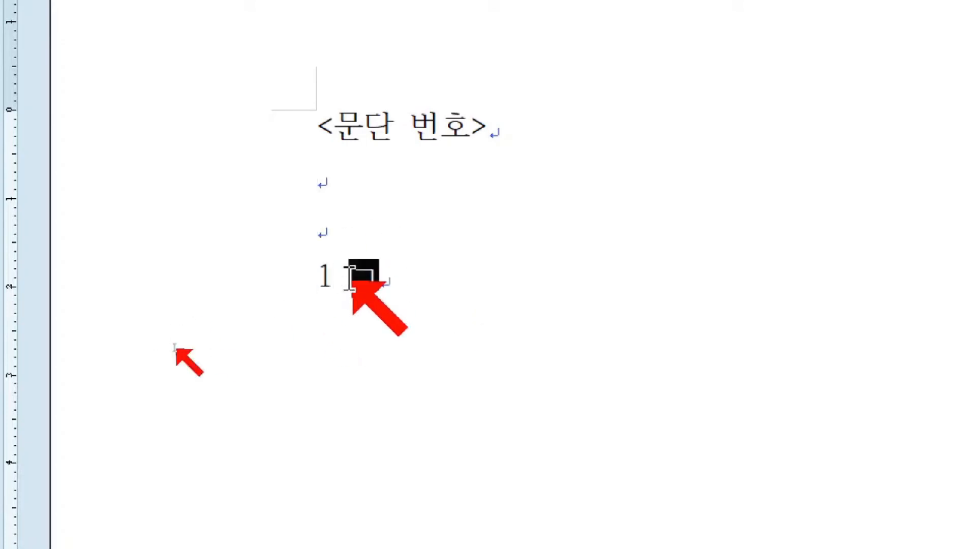
pyautogui.press('Return')
pyautogui.write('2ㄱ')
pyautogui.press('BackSpace')
pyautogui.write('나')
pyautogui.press('Return')
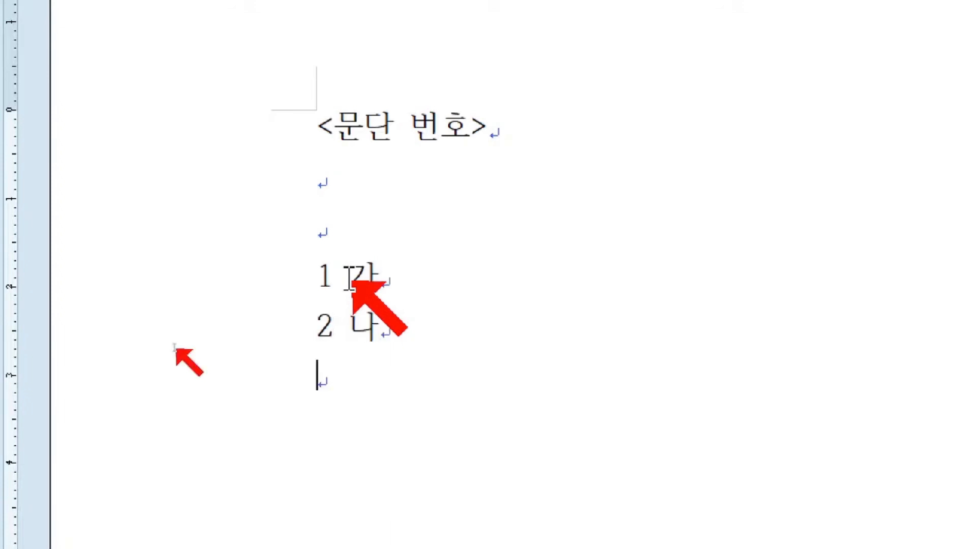
pyautogui.write('3 다')
pyautogui.press('Return')
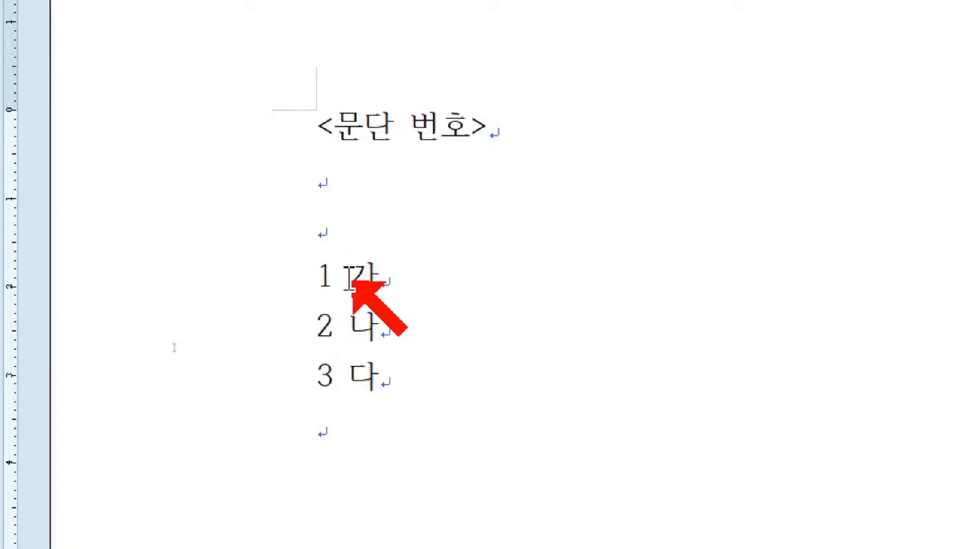
pyautogui.scroll(-5, 349, 279)
pyautogui.scroll(3, 360, 277)
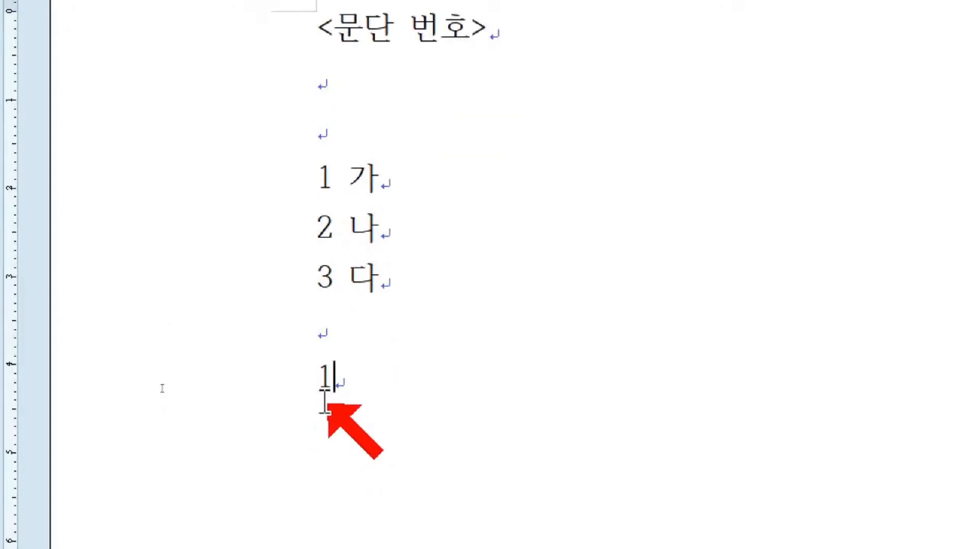
pyautogui.write('가')
pyautogui.press('Return')
pyautogui.press('BackSpace')
pyautogui.press('BackSpace')
pyautogui.press('BackSpace')
# Enter 가, 나 and 다 without numbers on three separate lines below the hand-numbered list.
pyautogui.write('가')
pyautogui.press('Return')
pyautogui.write('가')
pyautogui.press('Return')
pyautogui.write('나')
pyautogui.press('Return')
pyautogui.write('다')
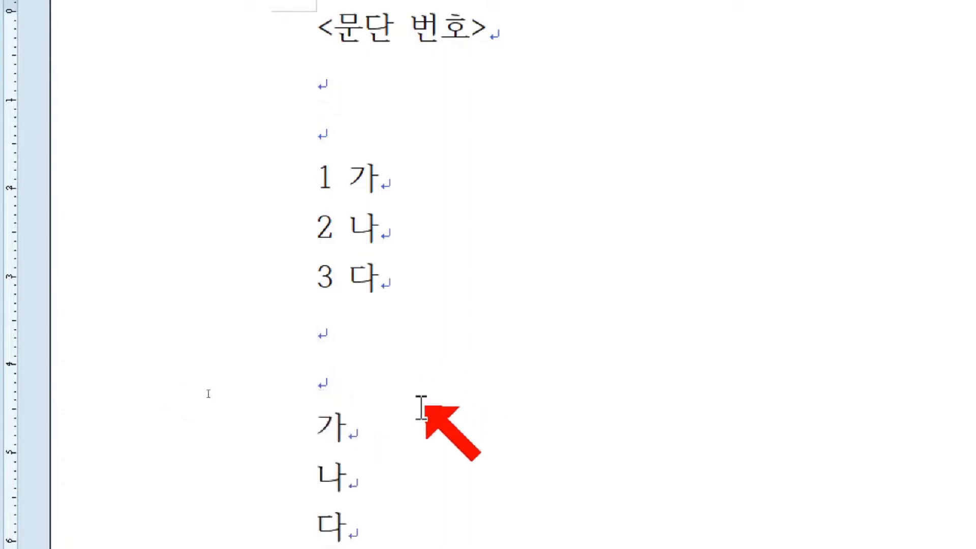
# Apply the default paragraph numbering (1., 2., 3.) to the unnumbered 가, 나, 다 lines.
pyautogui.scroll(-2, 422, 403)
pyautogui.moveTo(317, 282); pyautogui.dragTo(364, 383)
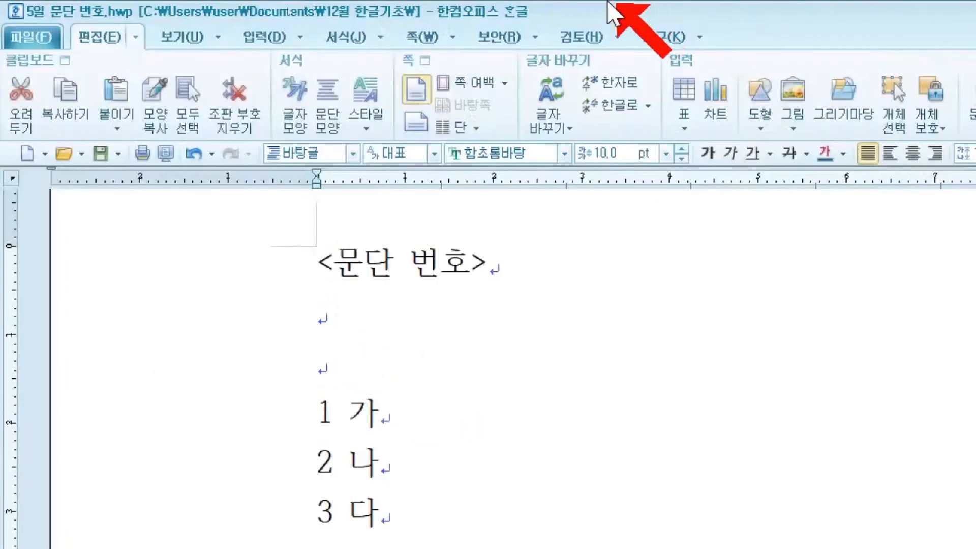
pyautogui.click(345, 38)
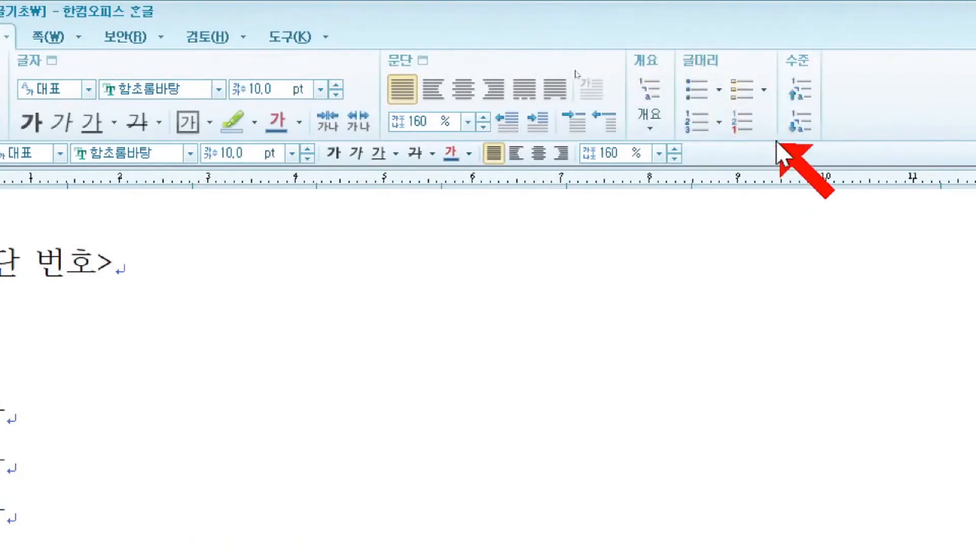
pyautogui.click(720, 125)
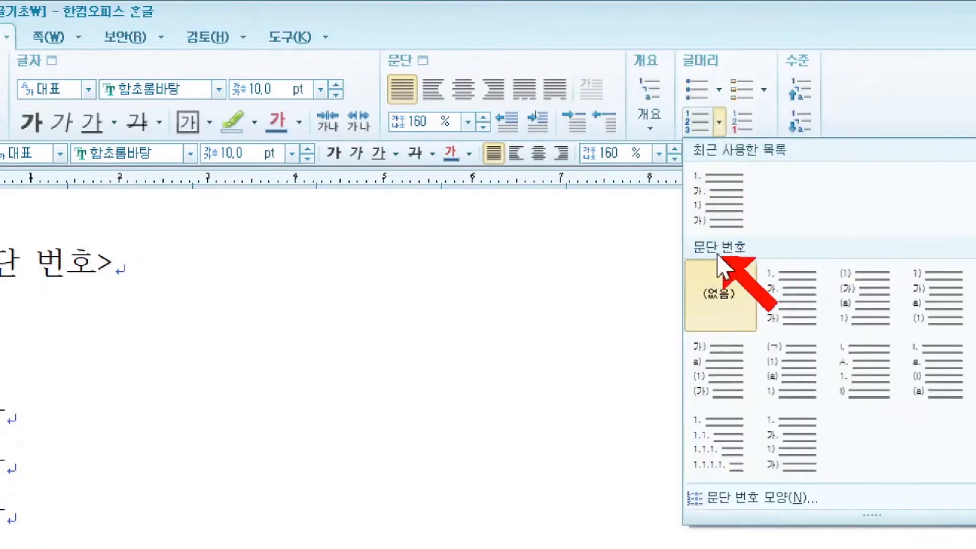
pyautogui.click(696, 124)
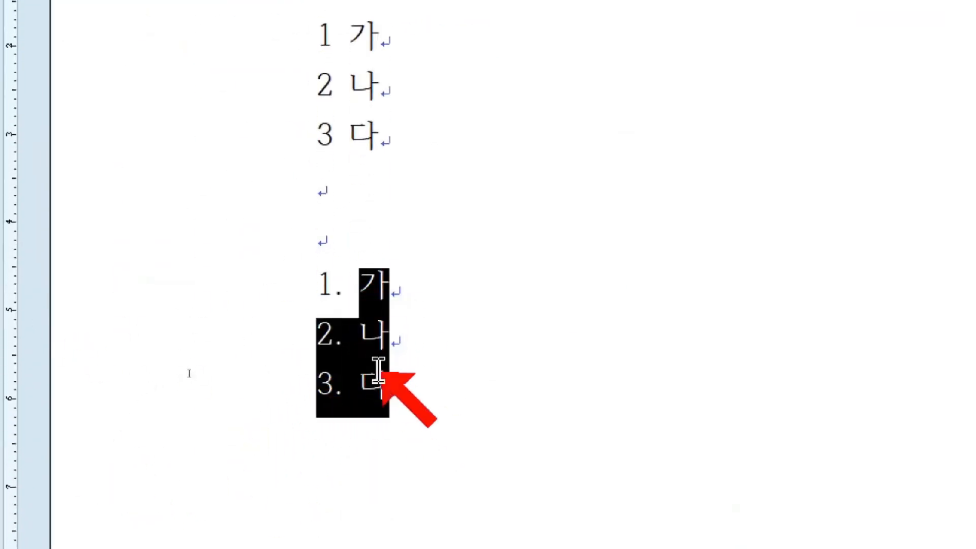
# Compare how the hand-typed numbers and the automatic paragraph numbers behave when the list lines are selected.
pyautogui.click(351, 37)
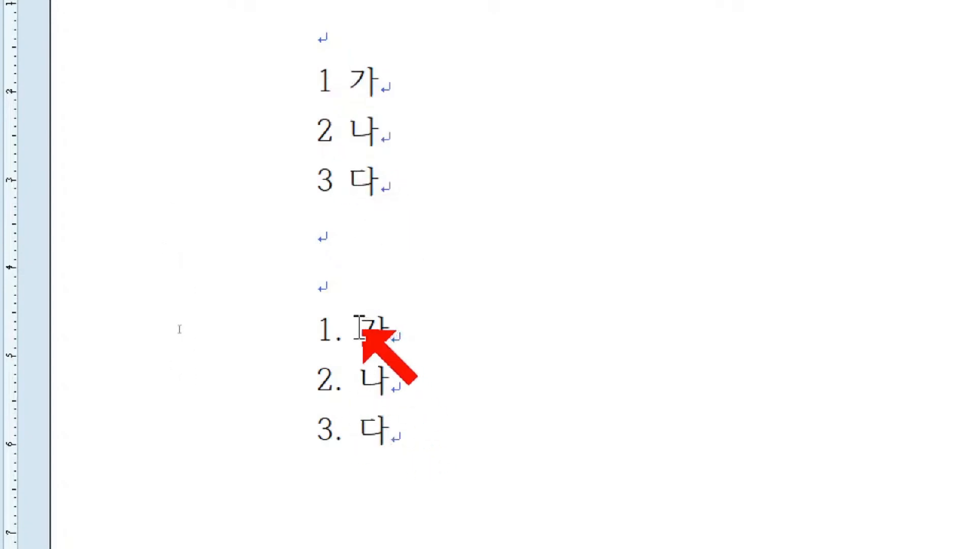
pyautogui.doubleClick(366, 331)
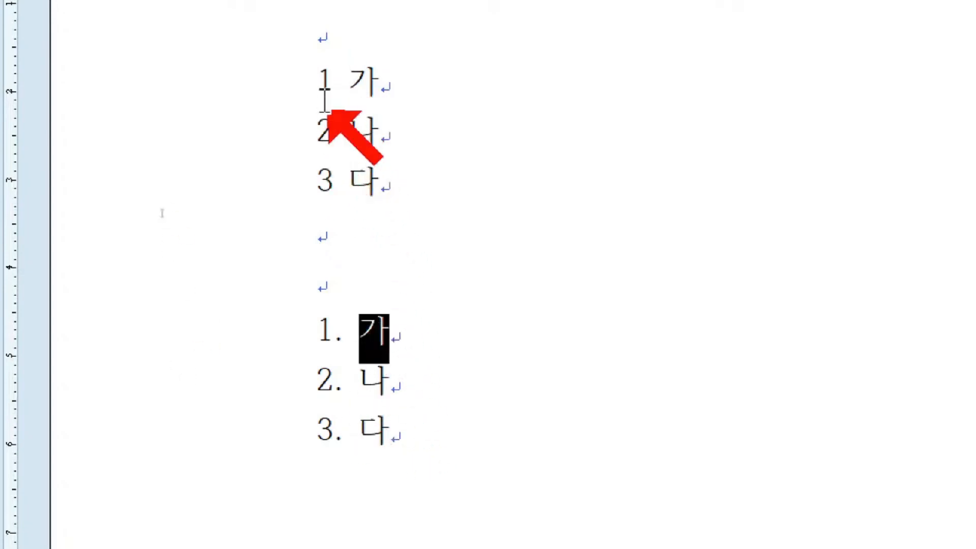
pyautogui.click(361, 328)
pyautogui.moveTo(360, 328); pyautogui.dragTo(395, 427)
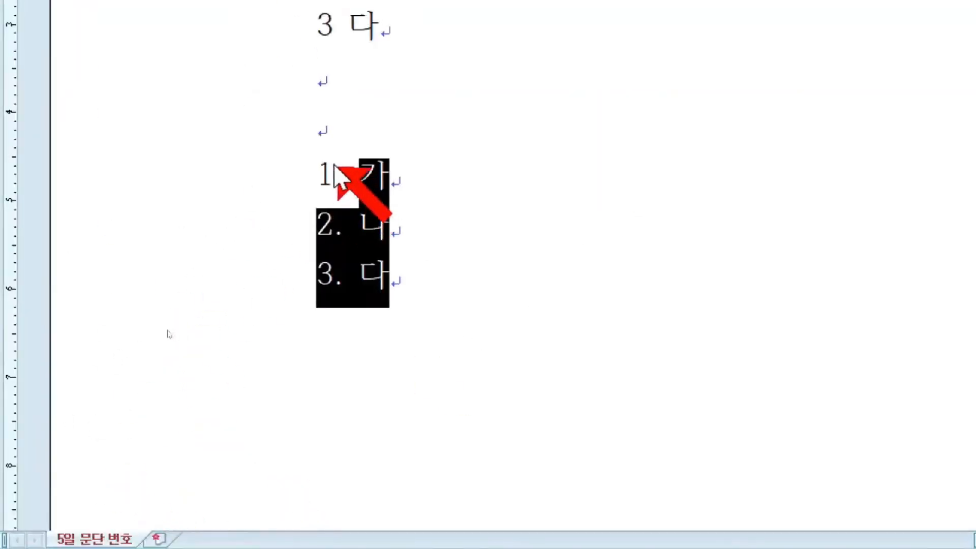
pyautogui.click(540, 192)
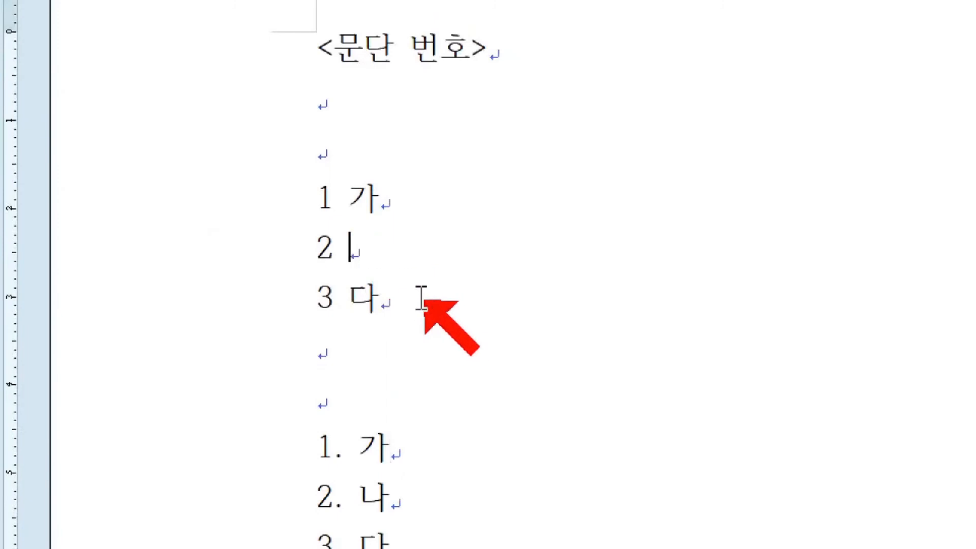
# Delete the second item, 나, from both the hand-numbered list and the automatically numbered list.
pyautogui.press('BackSpace')
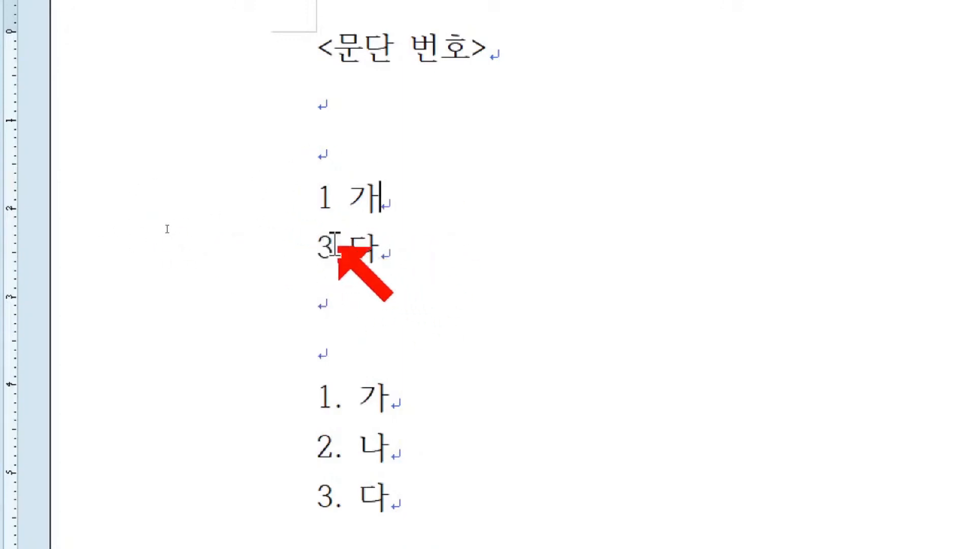
pyautogui.scroll(-1, 389, 478)
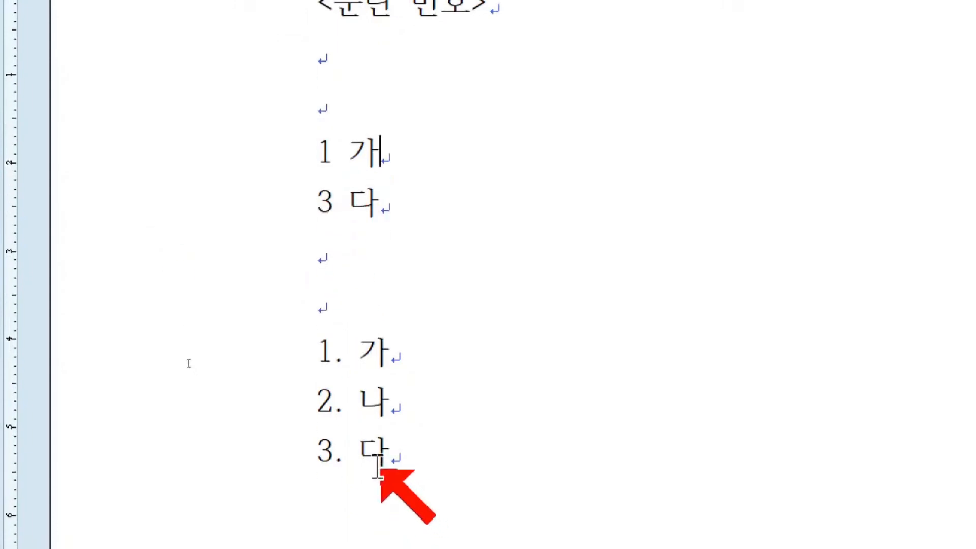
pyautogui.click(416, 402)
pyautogui.press('BackSpace')
pyautogui.press('BackSpace')
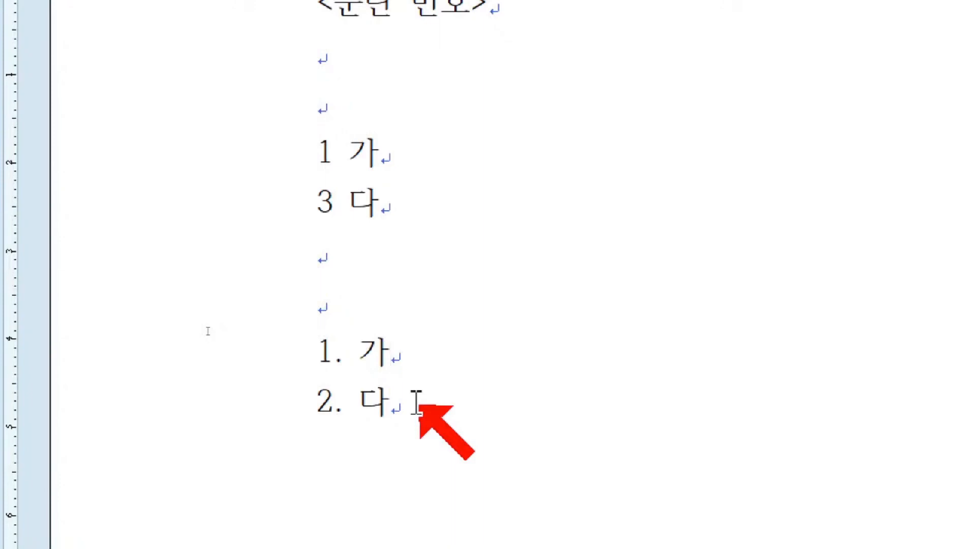
# Restore the 나 item in the automatically numbered list and clear both practice lists from below the heading.
pyautogui.hotkey('ctrl', 'z')
pyautogui.write('나')
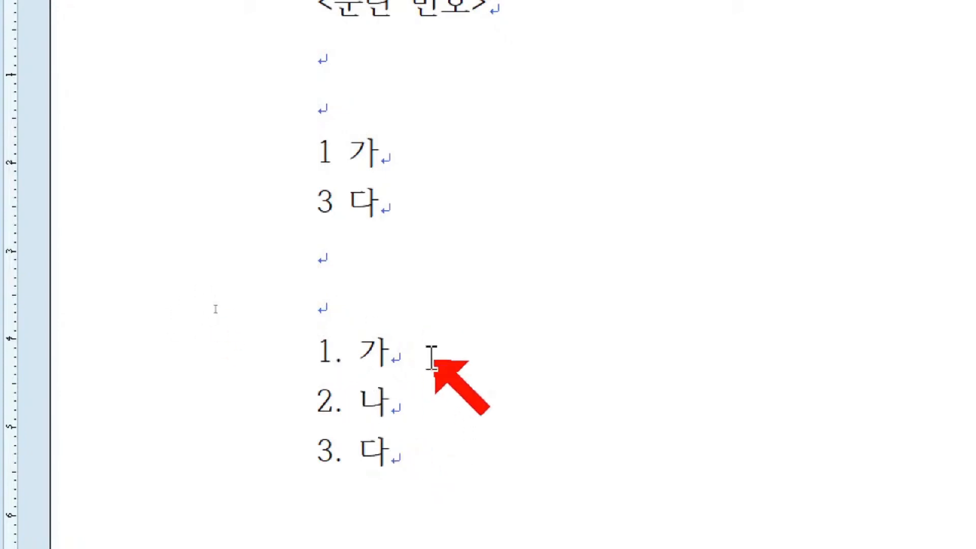
pyautogui.moveTo(318, 145); pyautogui.dragTo(420, 464)
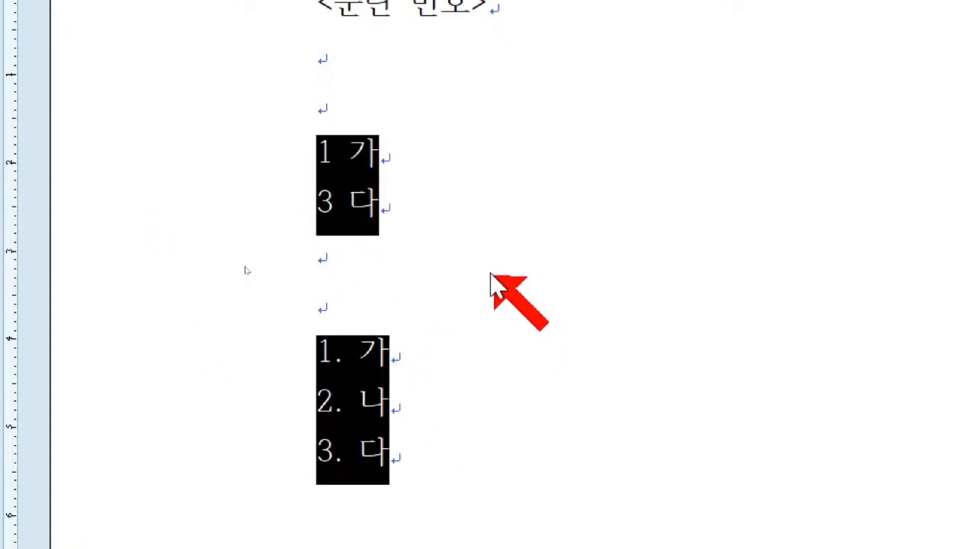
pyautogui.press('Delete')
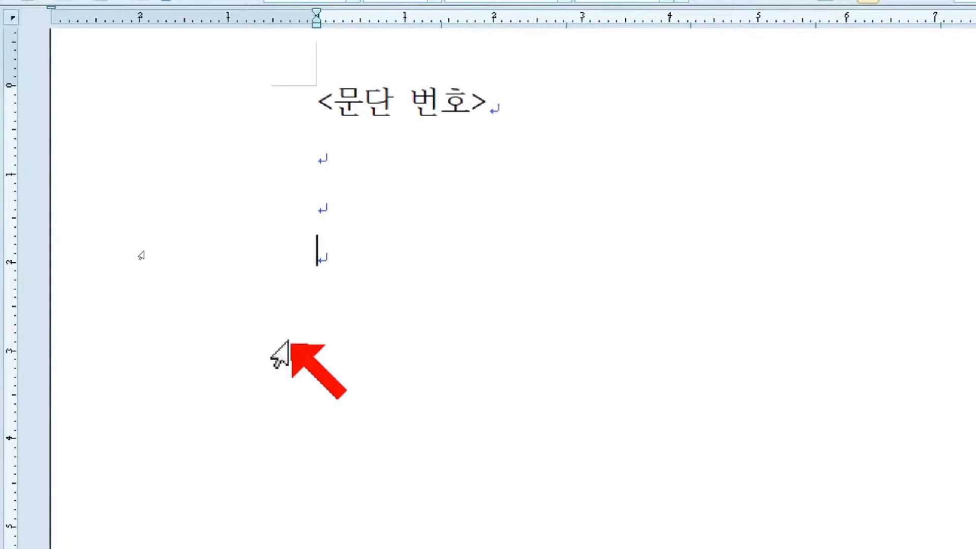
# Enter the line 내가 좋아하는 과일 below the heading, followed by 수박, 사과 and 포도 on separate lines.
pyautogui.write('내가 ㅈ')
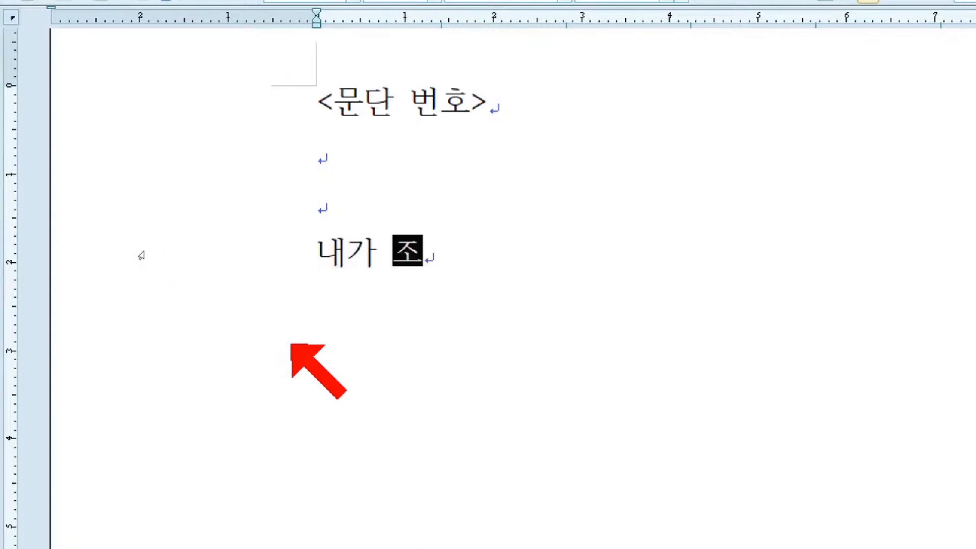
pyautogui.write('아하는 과일')
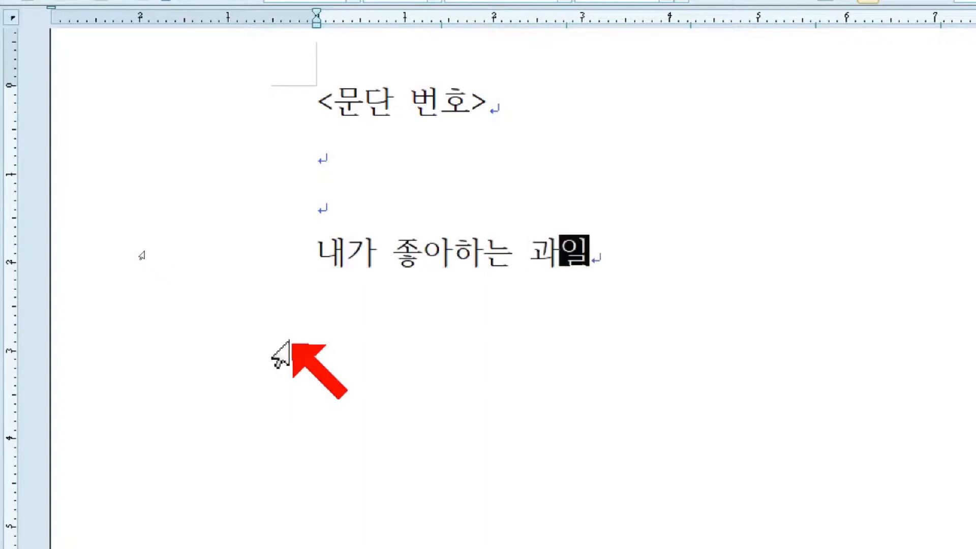
pyautogui.press('Return')
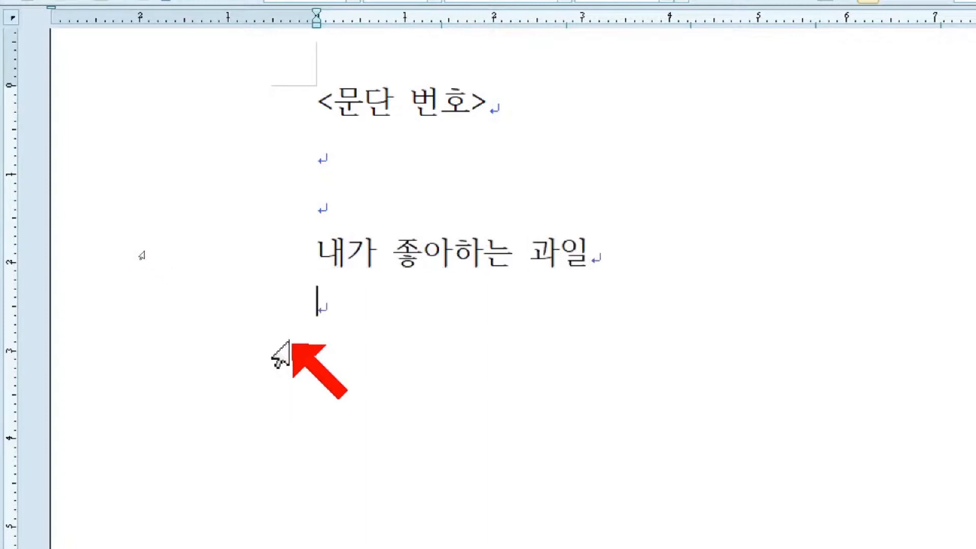
pyautogui.write('수바')
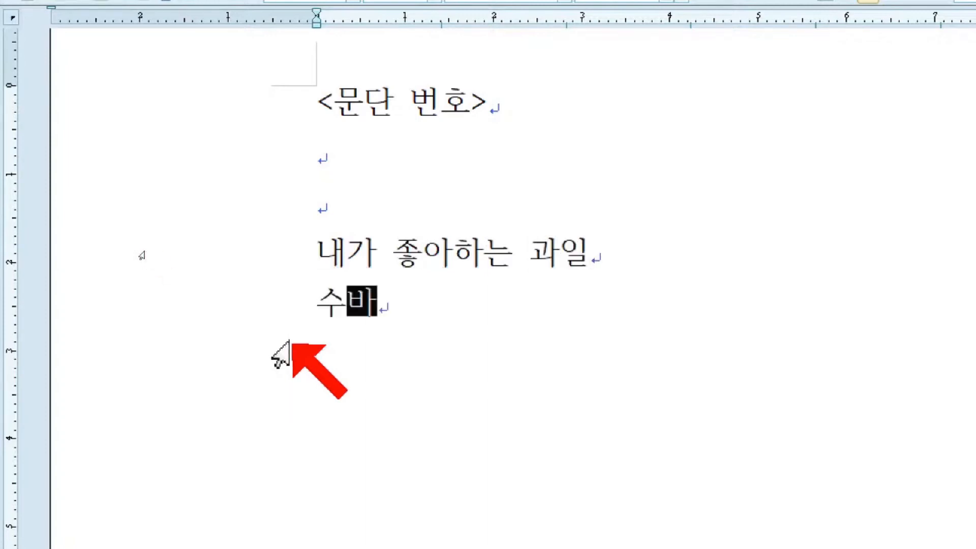
pyautogui.press('Return')
pyautogui.write('사과')
pyautogui.press('Return')
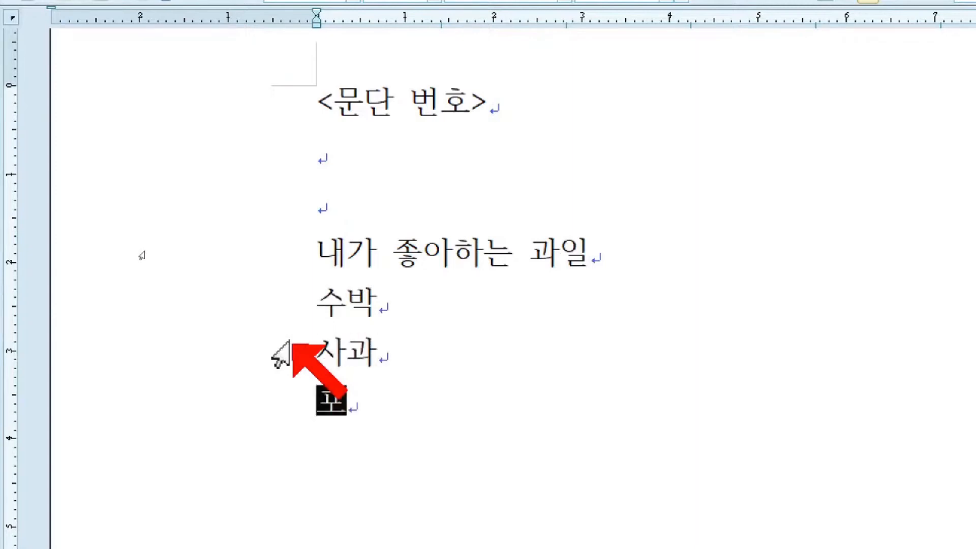
pyautogui.write('포도')
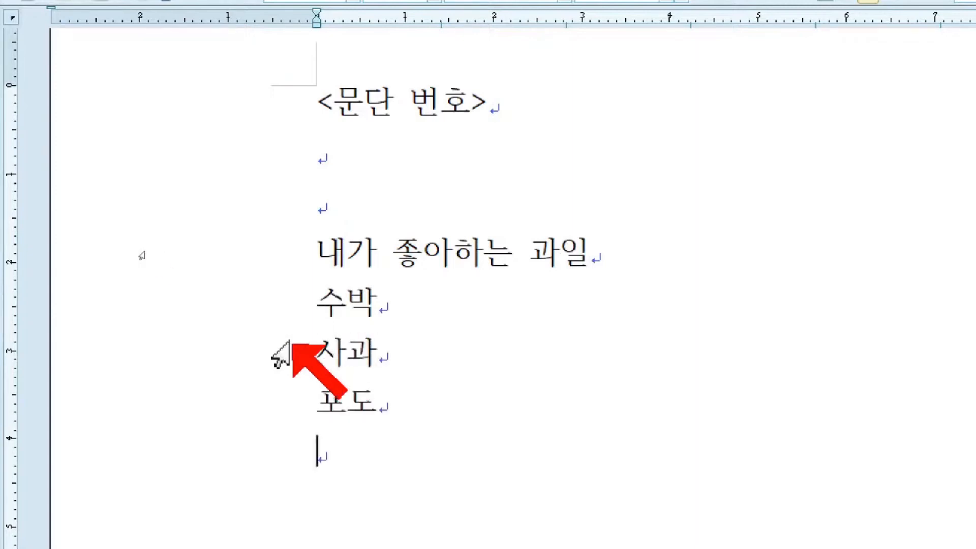
# Enter the line 내가 좋아하는 야채 below 포도.
pyautogui.scroll(-3, 451, 391)
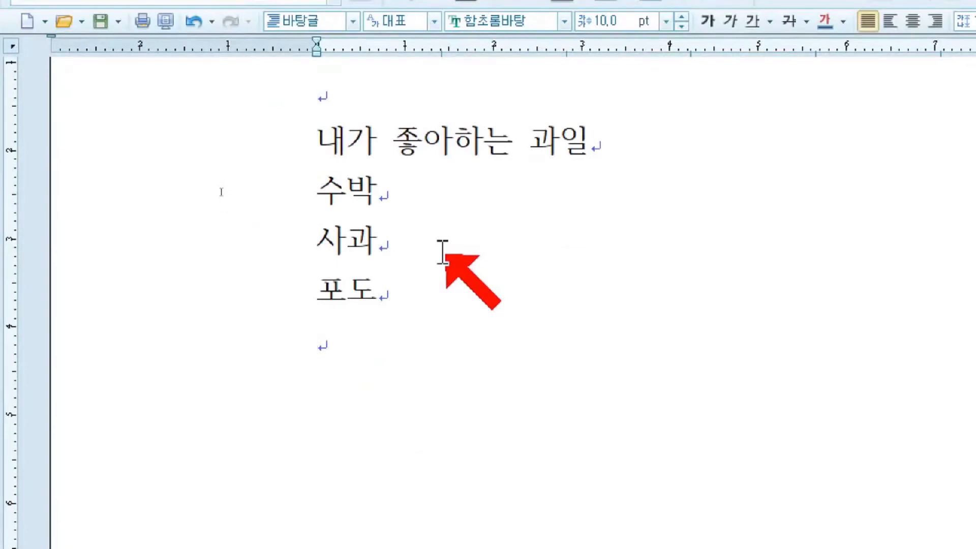
pyautogui.write('내아')
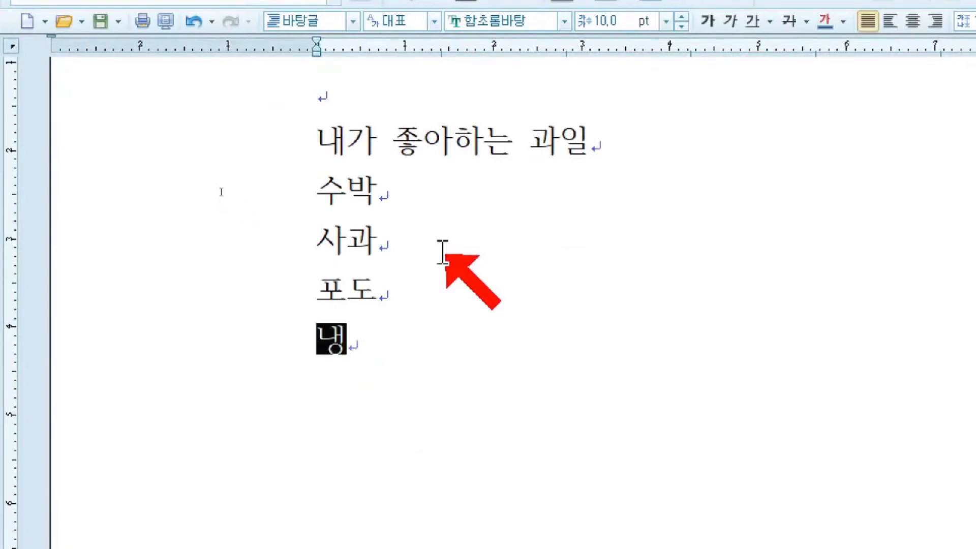
pyautogui.press('BackSpace')
pyautogui.press('BackSpace')
pyautogui.write('가 조')
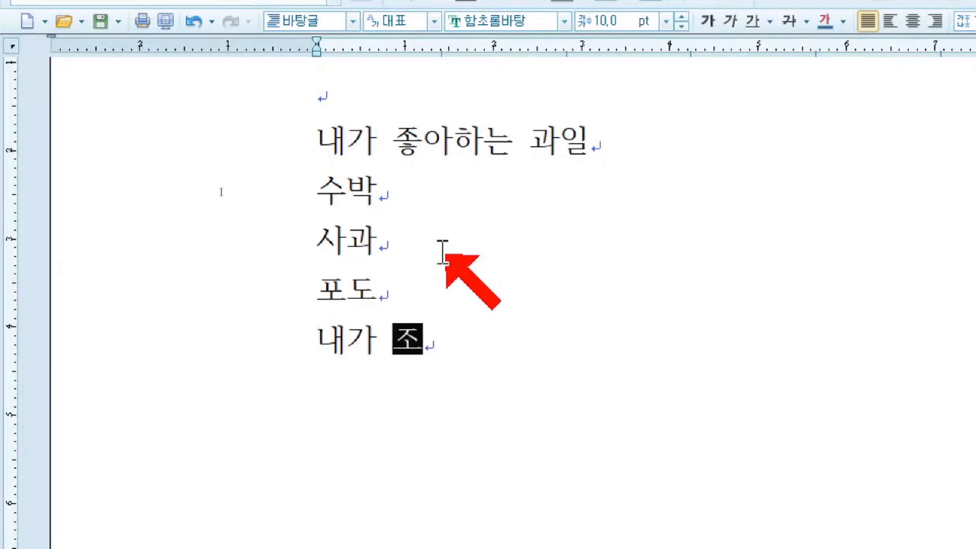
pyautogui.write('아하는 얏')
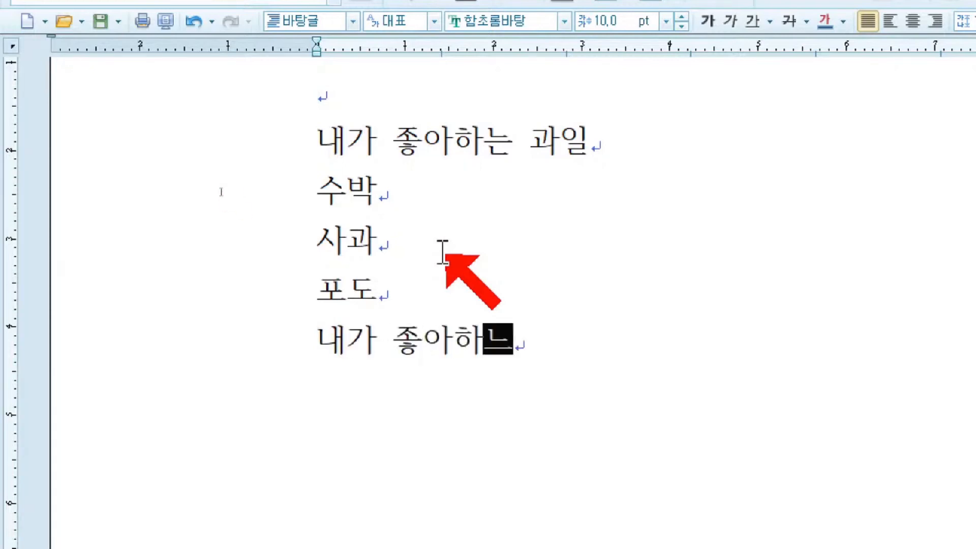
pyautogui.write('ㅔ')
pyautogui.press('BackSpace')
pyautogui.press('BackSpace')
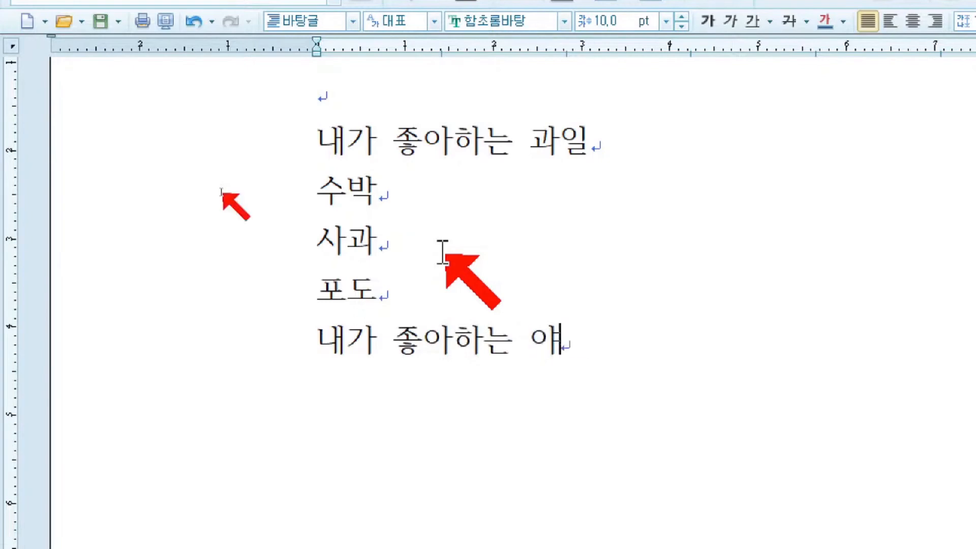
pyautogui.write('ㅊㅐ')
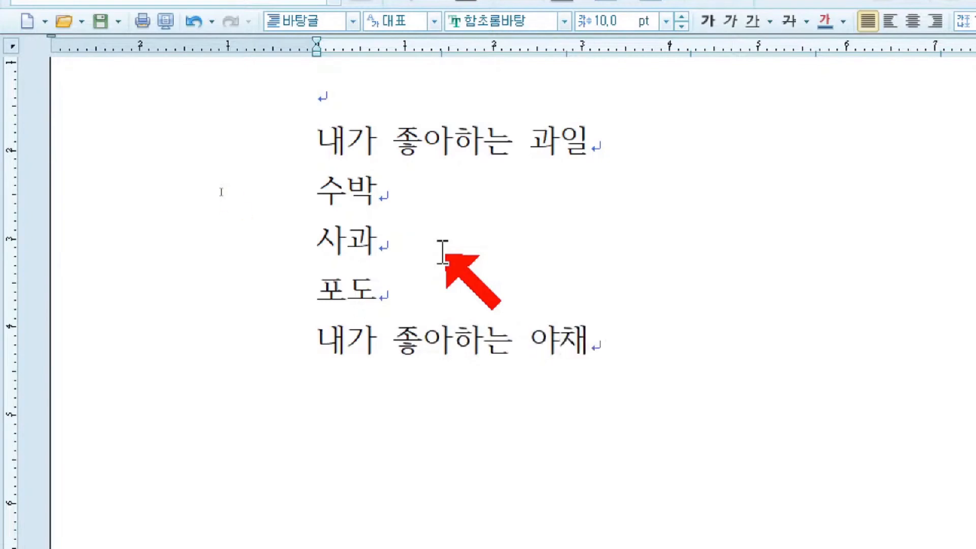
# Enter 오이, 당근 and 양배추 on separate lines below 내가 좋아하는 야채.
pyautogui.write('오리')
pyautogui.write('이')
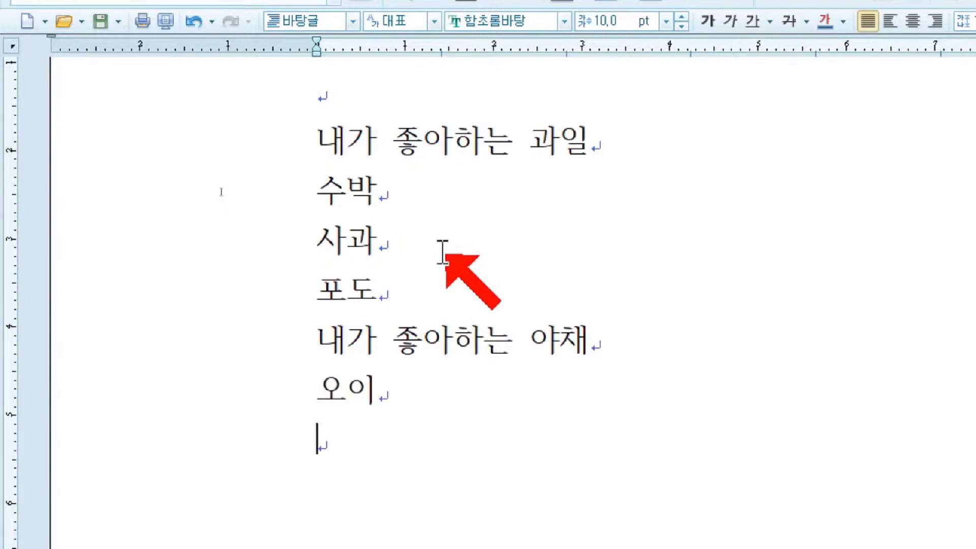
pyautogui.write('ㅇ근')
pyautogui.press('Return')
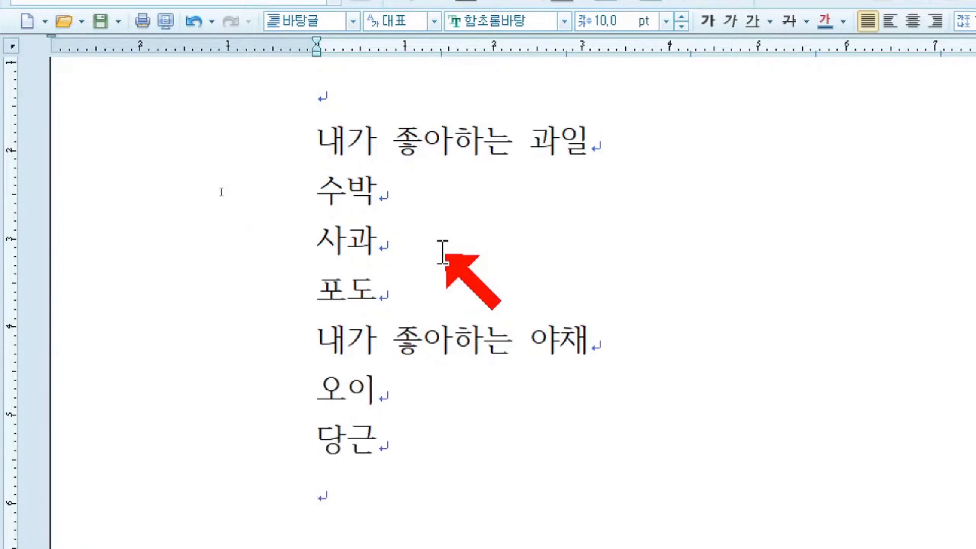
pyautogui.write('ㅇㅑㅇ배추')
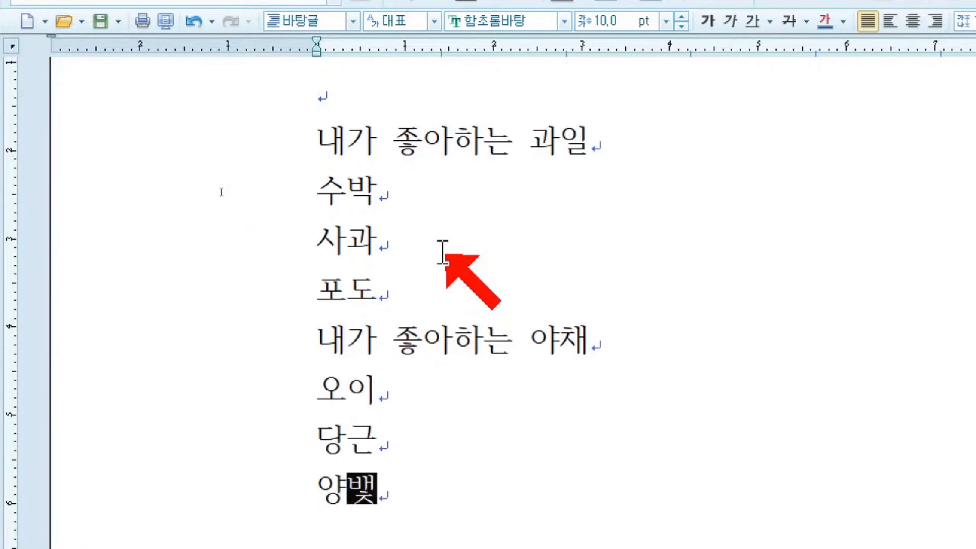
pyautogui.scroll(-1, 442, 252)
pyautogui.scroll(3, 463, 325)
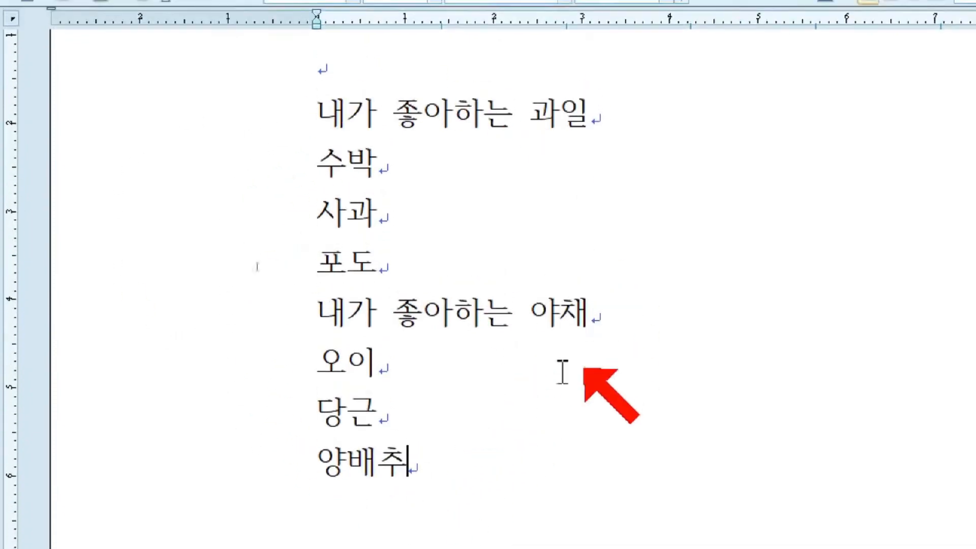
# Compare the two title lines with the fruit and vegetable items beneath them, highlighting each group in turn.
pyautogui.moveTo(319, 109); pyautogui.dragTo(589, 124)
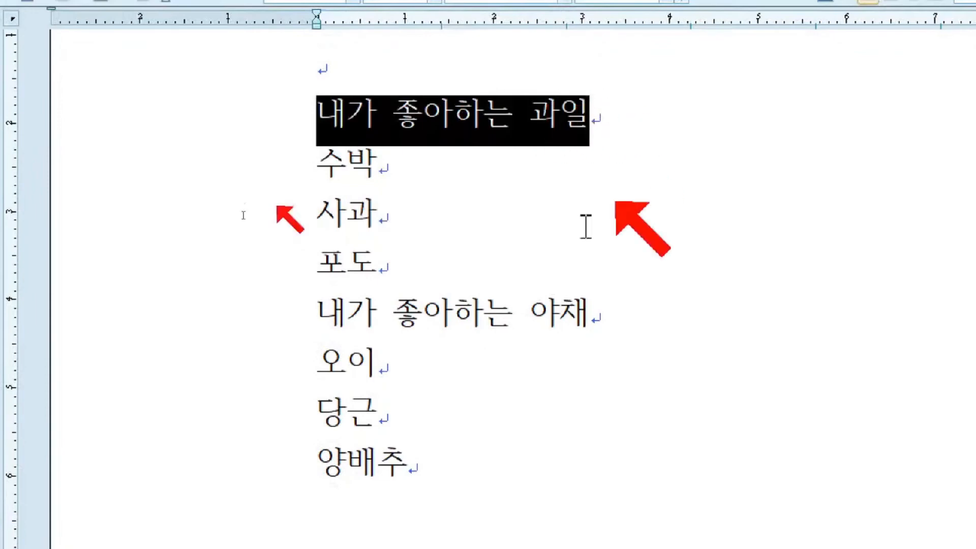
pyautogui.moveTo(316, 307); pyautogui.dragTo(634, 305)
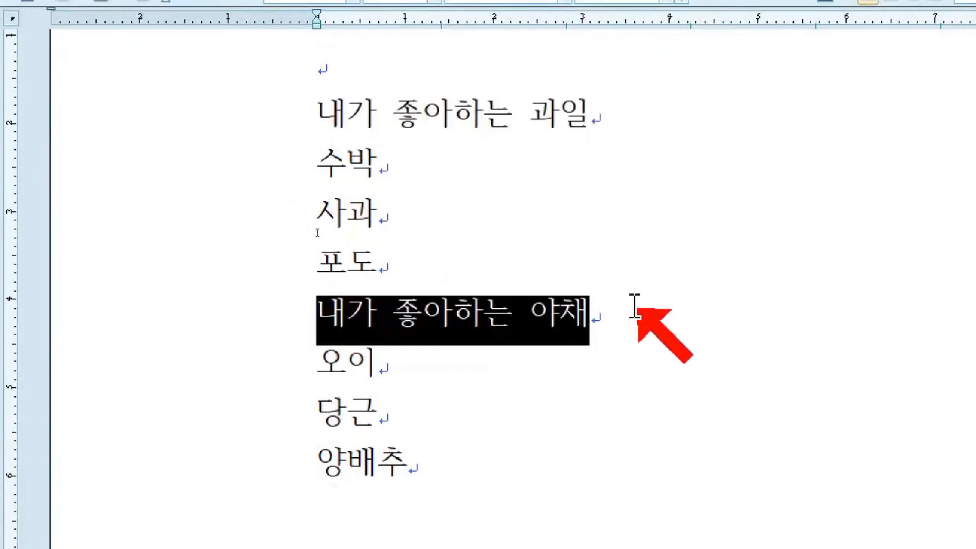
pyautogui.moveTo(317, 111); pyautogui.dragTo(592, 125)
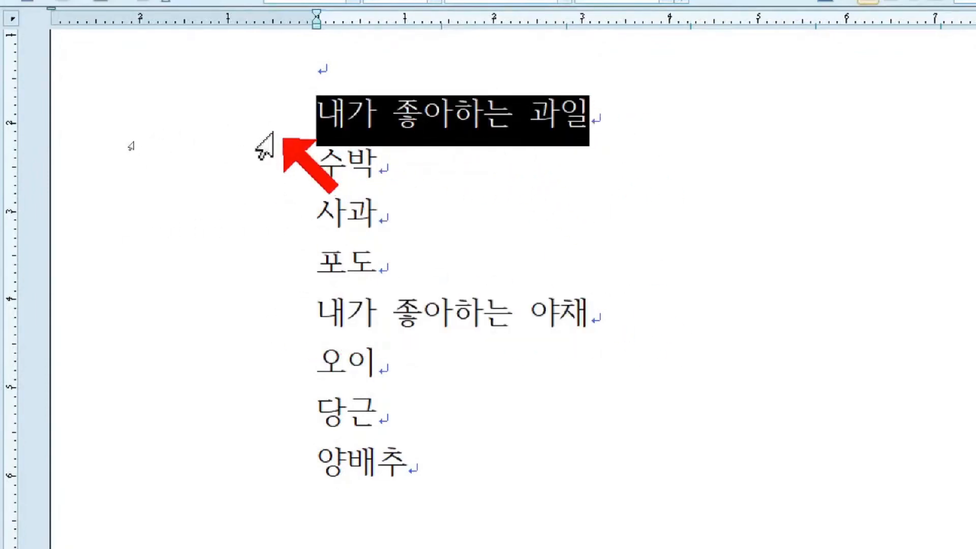
pyautogui.click(314, 311)
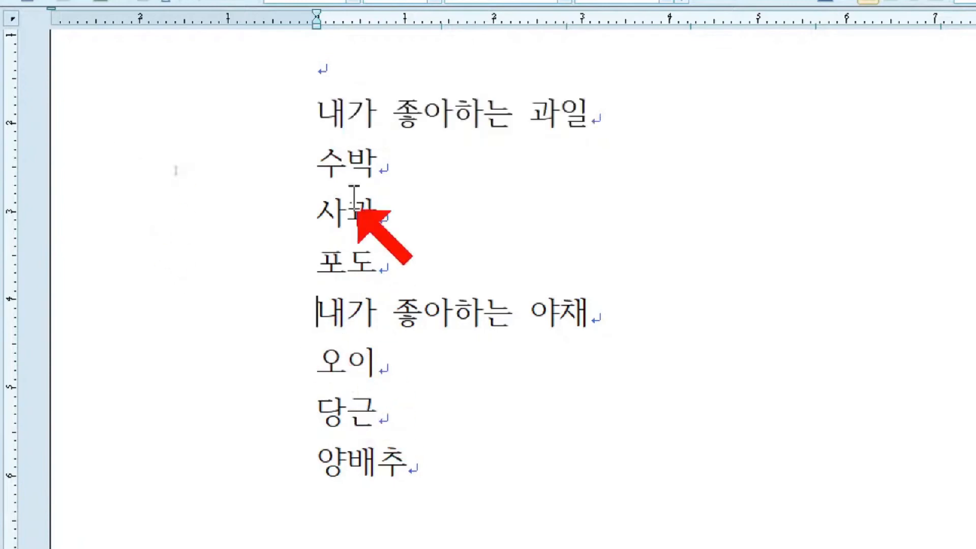
pyautogui.moveTo(323, 153); pyautogui.dragTo(401, 255)
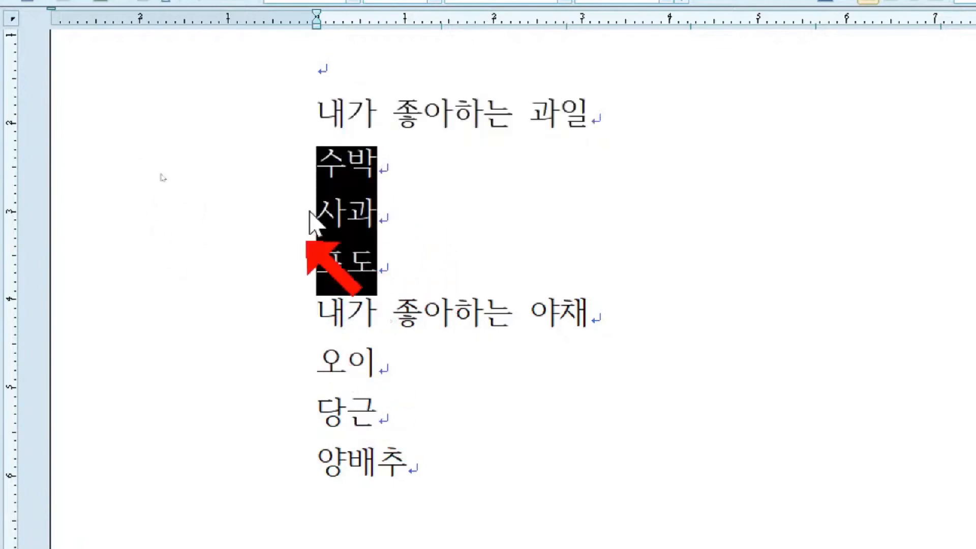
pyautogui.moveTo(321, 362); pyautogui.dragTo(409, 478)
pyautogui.moveTo(318, 147); pyautogui.dragTo(394, 263)
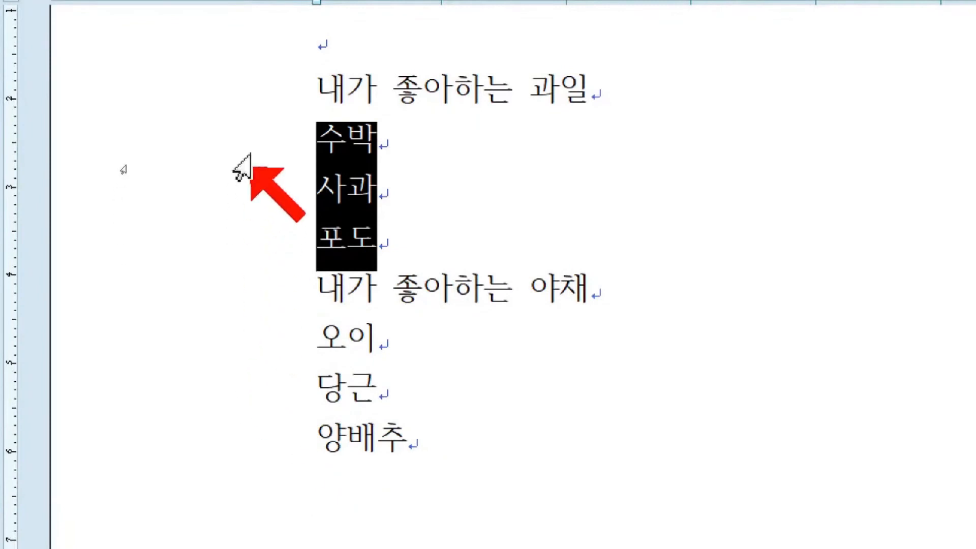
pyautogui.moveTo(305, 92); pyautogui.dragTo(592, 96)
pyautogui.moveTo(319, 289); pyautogui.dragTo(620, 289)
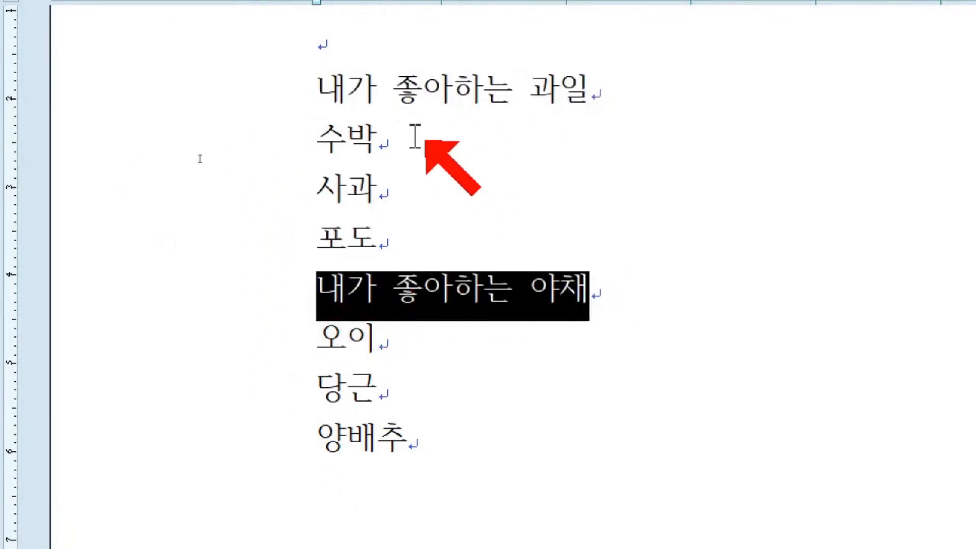
pyautogui.moveTo(318, 136); pyautogui.dragTo(397, 226)
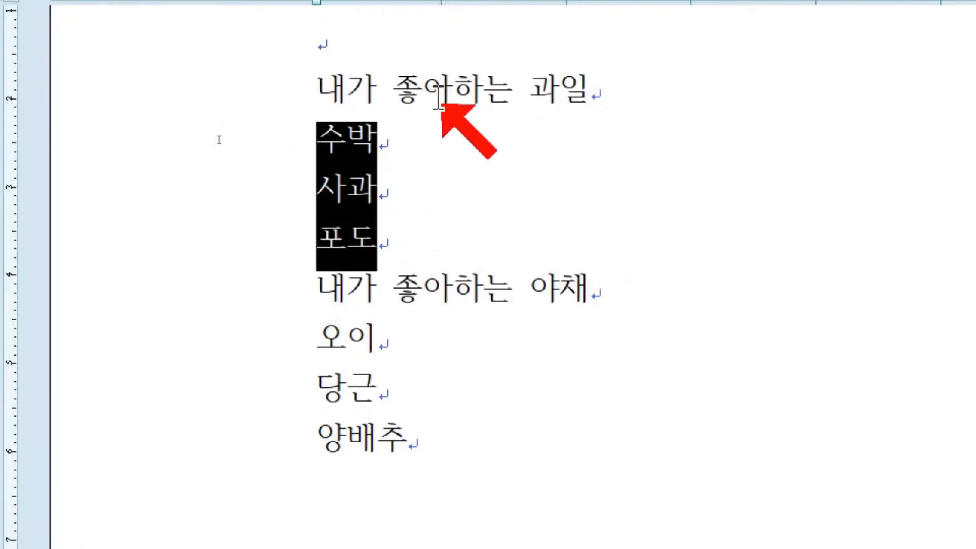
pyautogui.moveTo(320, 335); pyautogui.dragTo(407, 442)
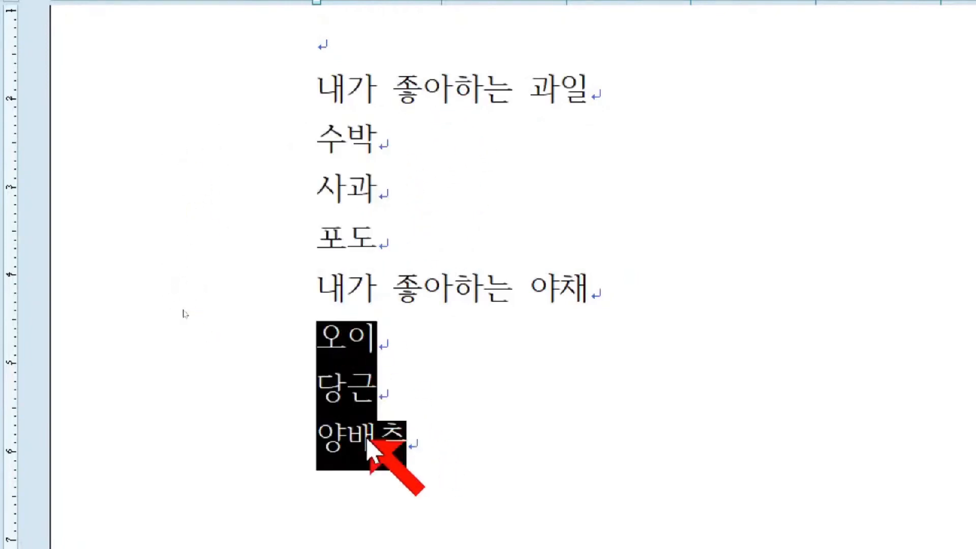
pyautogui.click(341, 77)
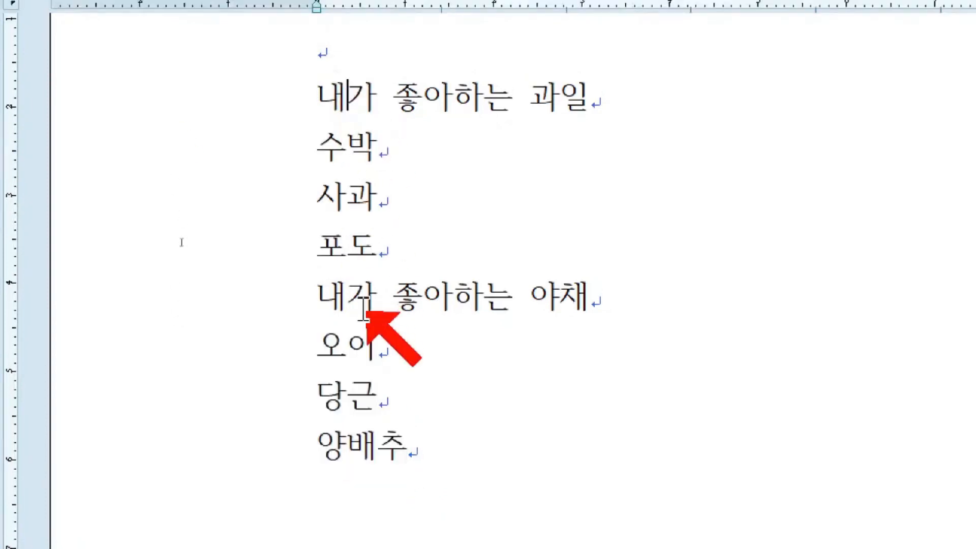
pyautogui.moveTo(317, 146); pyautogui.dragTo(385, 251)
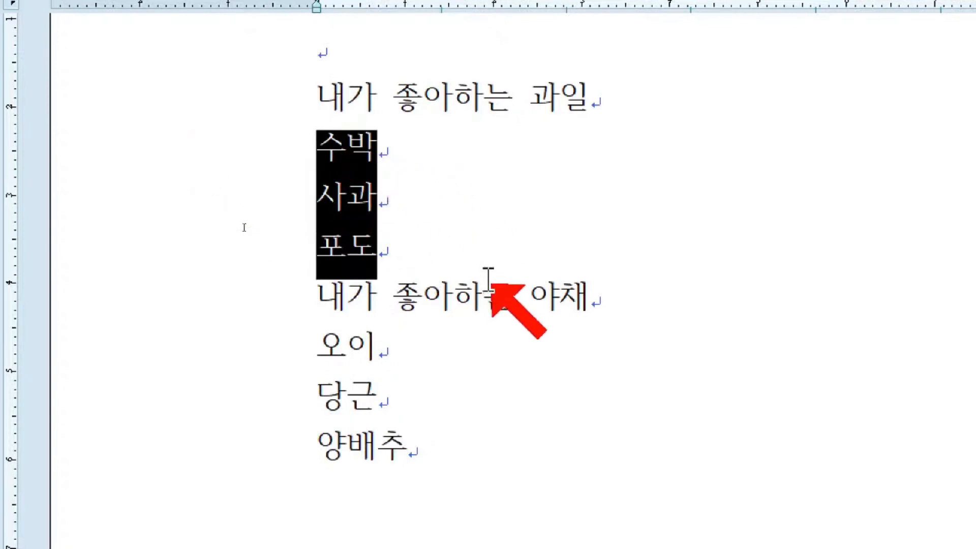
pyautogui.click(468, 232)
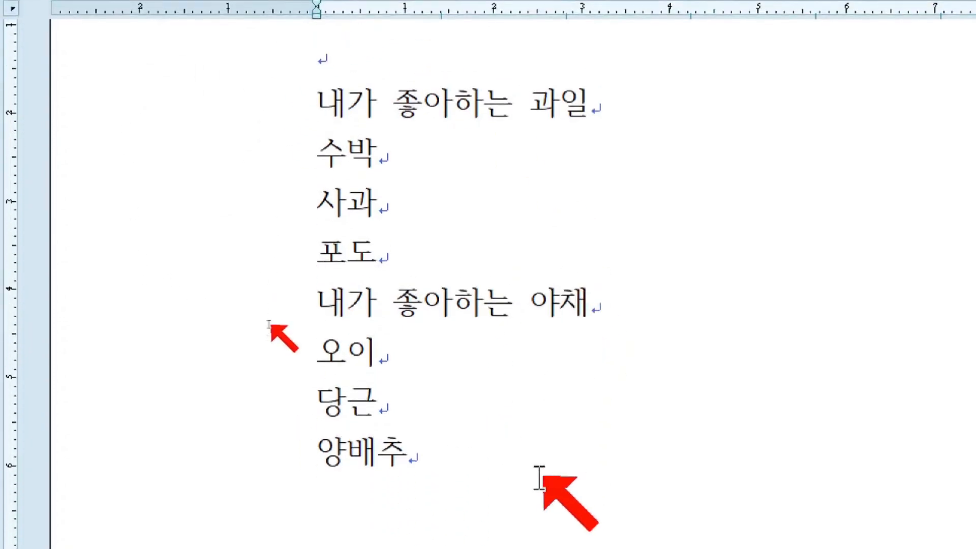
# Apply the 1. / 가. / 1) / 가) paragraph number format to all lines from 내가 좋아하는 과일 through 양배추.
pyautogui.moveTo(309, 105); pyautogui.dragTo(648, 454)
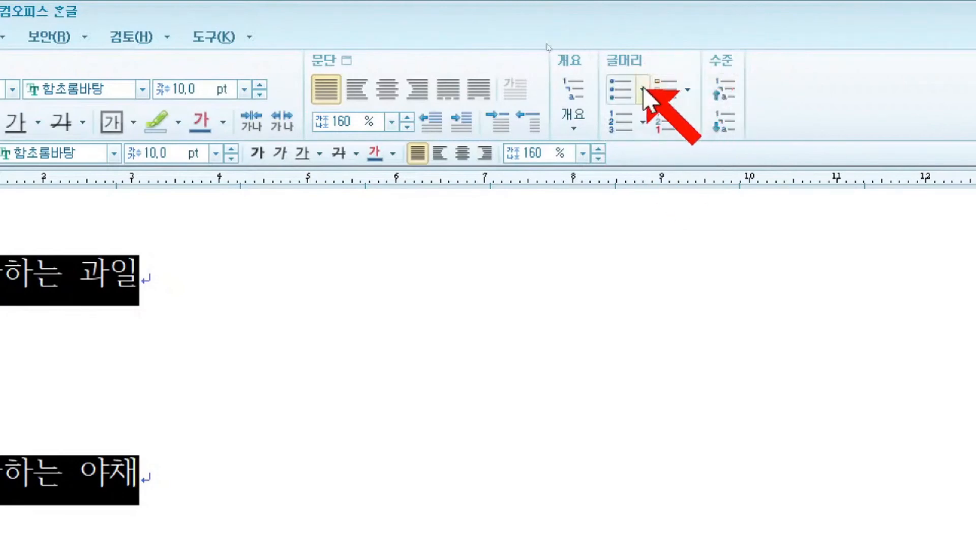
pyautogui.click(642, 124)
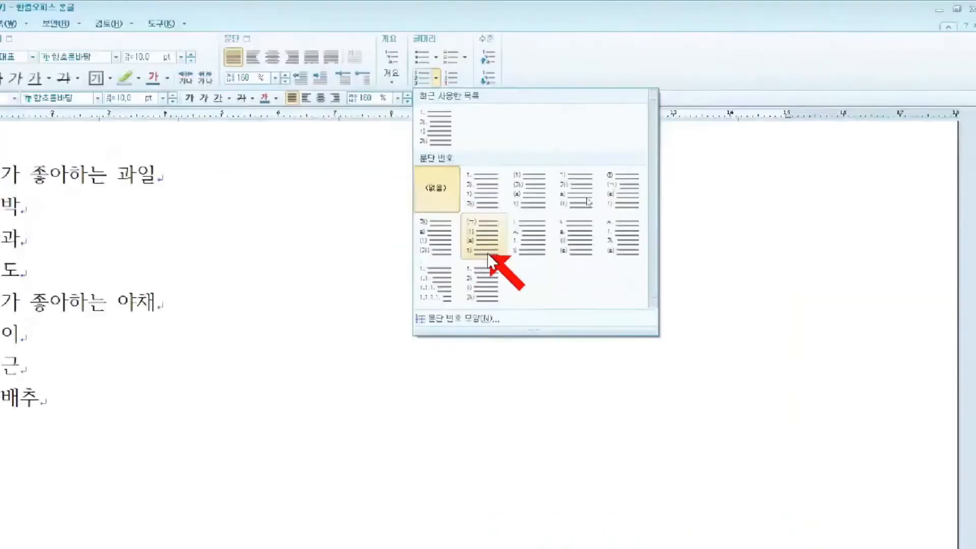
pyautogui.click(514, 190)
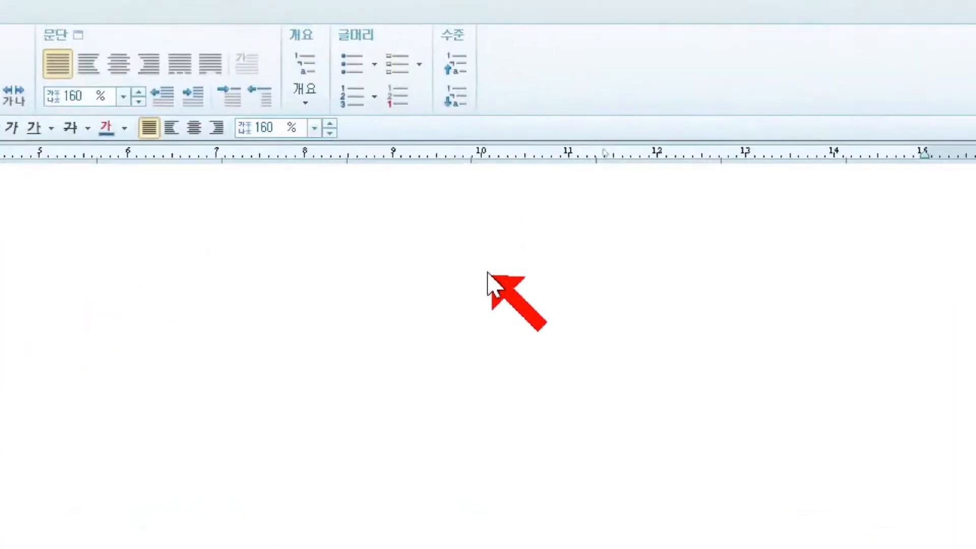
pyautogui.click(364, 101)
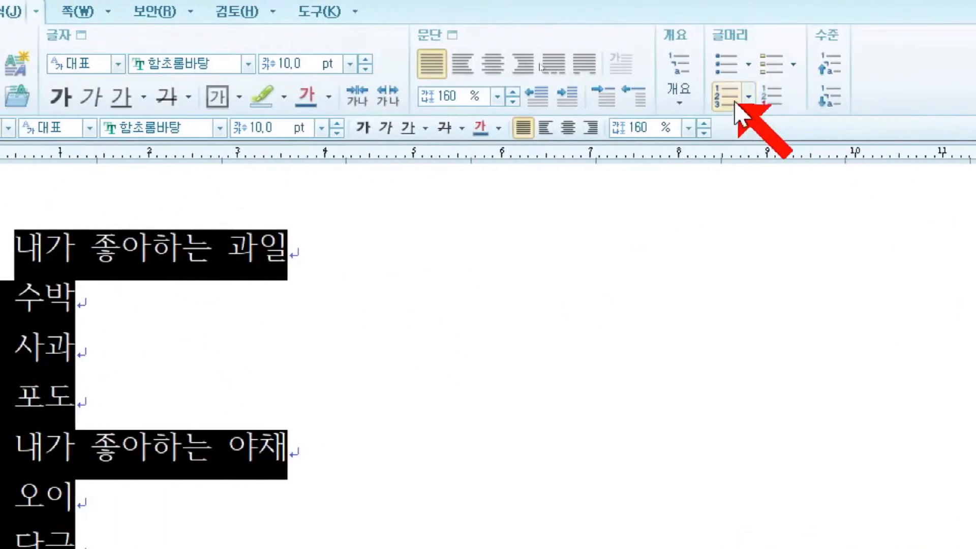
pyautogui.click(747, 103)
pyautogui.click(746, 99)
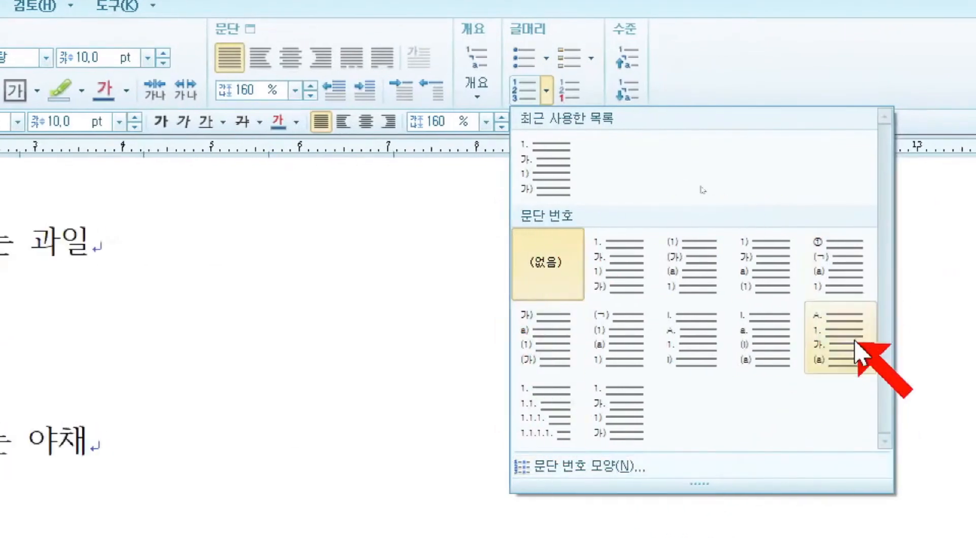
pyautogui.click(610, 260)
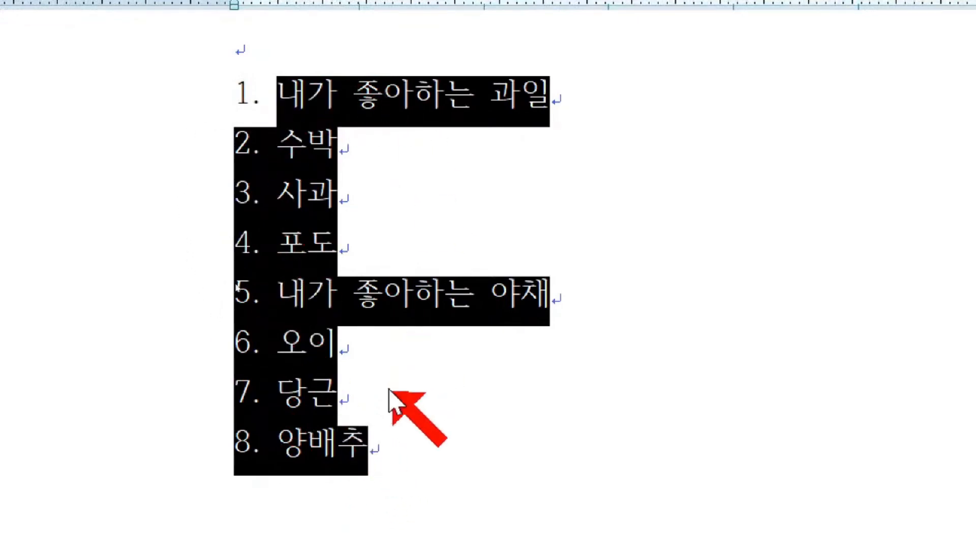
# Lower 수박, 사과 and 포도 by one numbering level and set their left paragraph margin to 15 pt.
pyautogui.click(315, 142)
pyautogui.moveTo(278, 142); pyautogui.dragTo(346, 235)
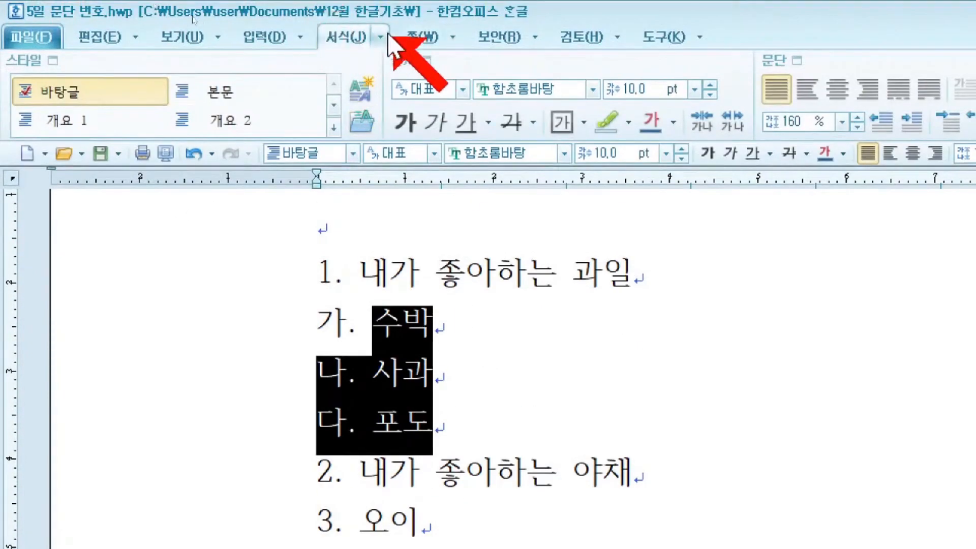
pyautogui.click(382, 35)
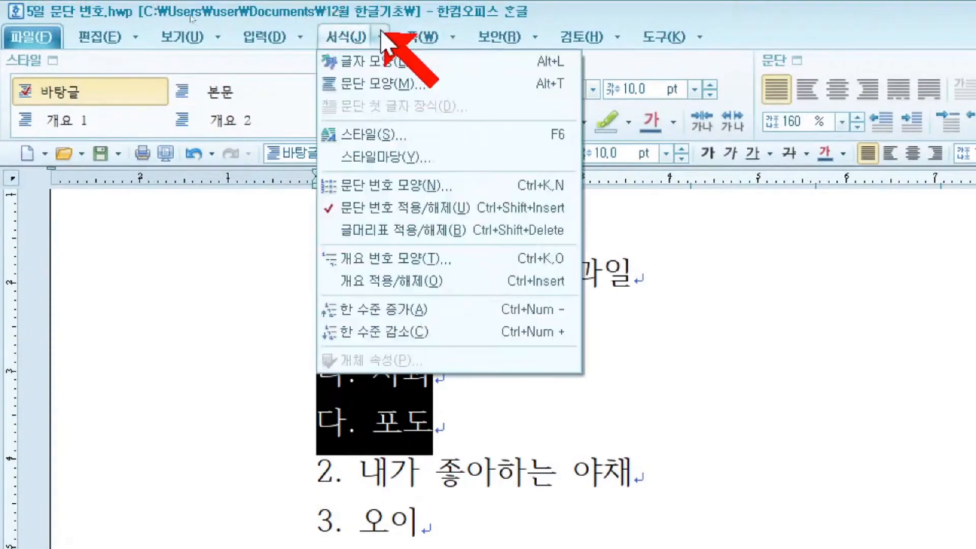
pyautogui.click(393, 85)
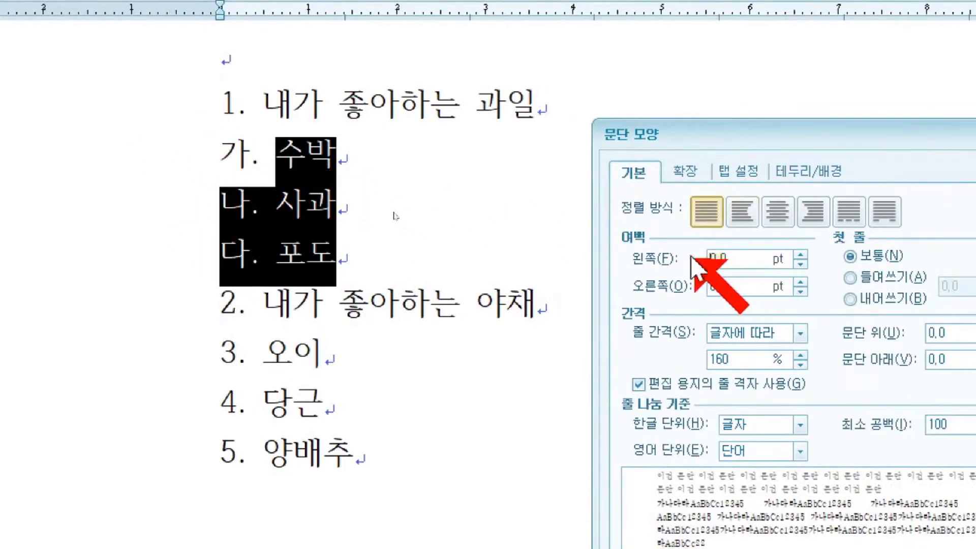
pyautogui.write('10')
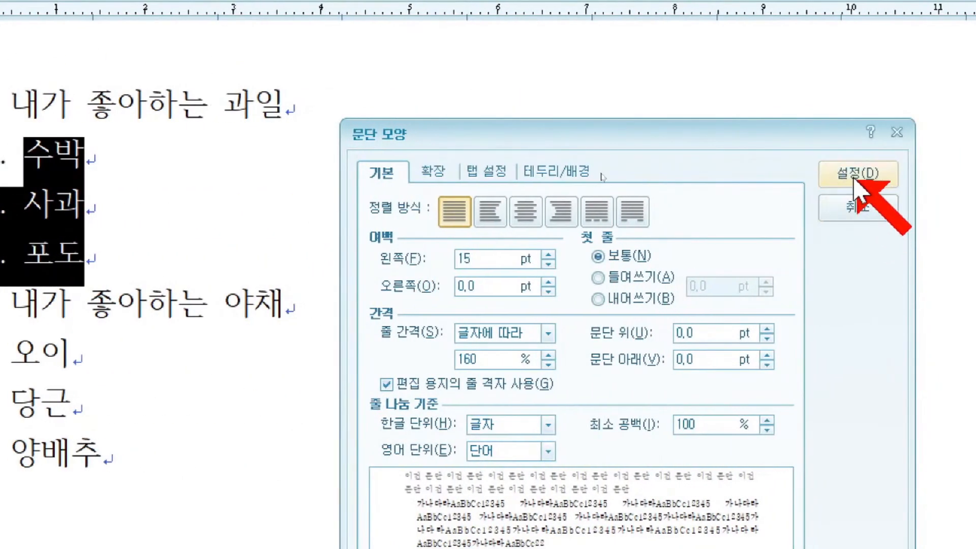
pyautogui.click(950, 173)
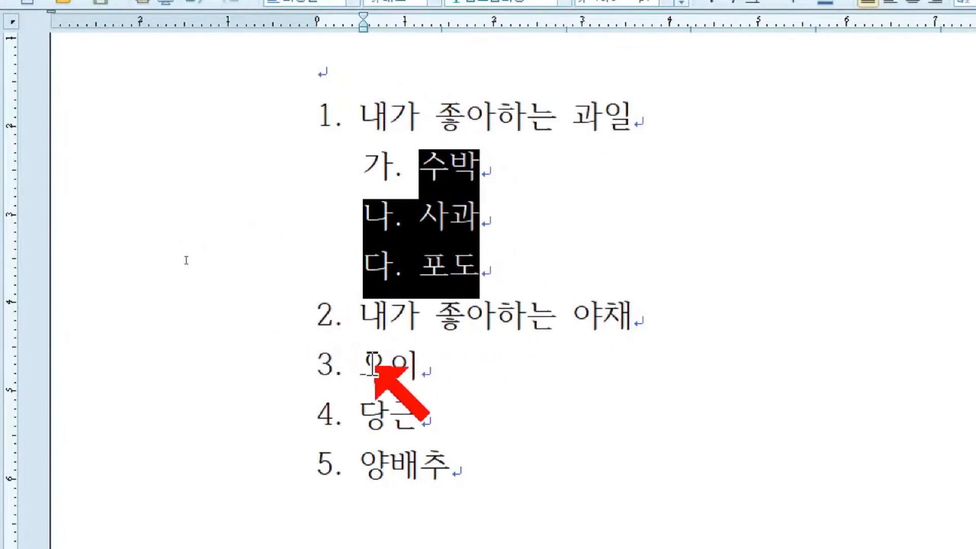
# Lower the vegetable items 오이, 당근 and 양배추 by one numbering level.
pyautogui.moveTo(358, 365); pyautogui.dragTo(457, 455)
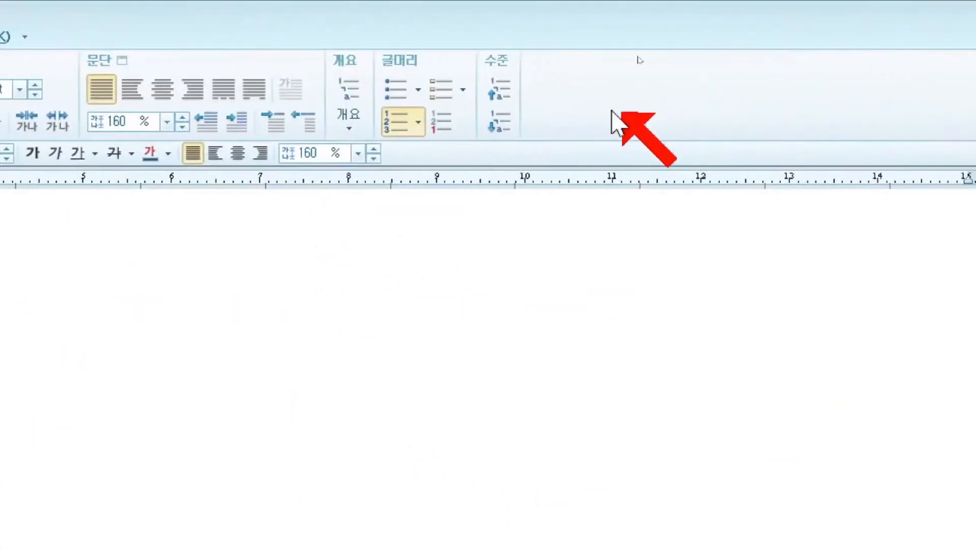
pyautogui.click(506, 130)
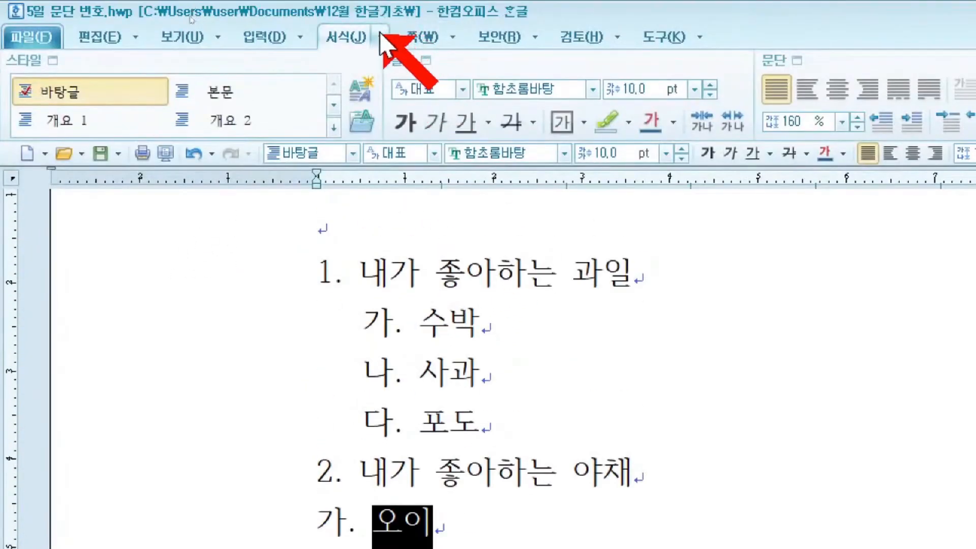
# Set the left paragraph margin of the vegetable items 오이, 당근 and 양배추 to 15 pt.
pyautogui.click(382, 37)
pyautogui.click(406, 87)
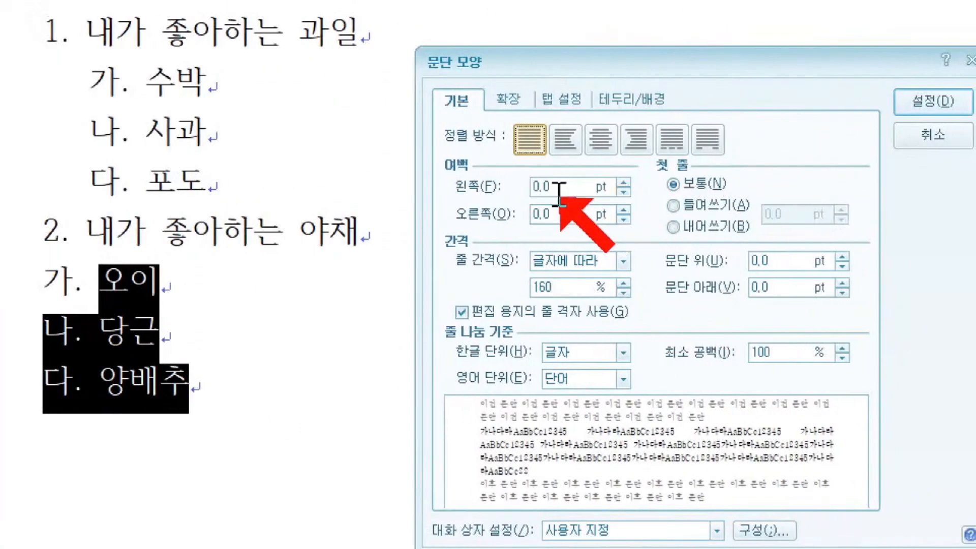
pyautogui.moveTo(559, 191); pyautogui.dragTo(528, 189)
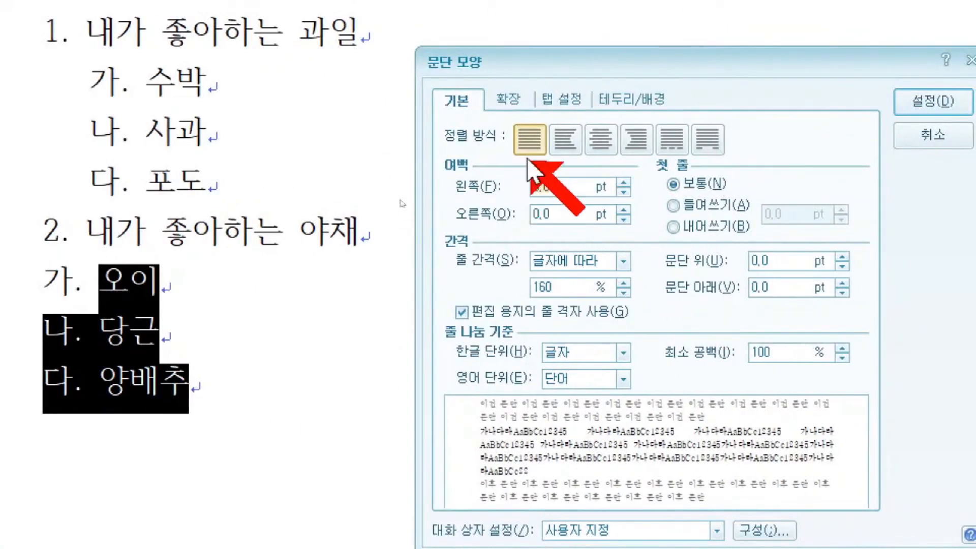
pyautogui.write('15')
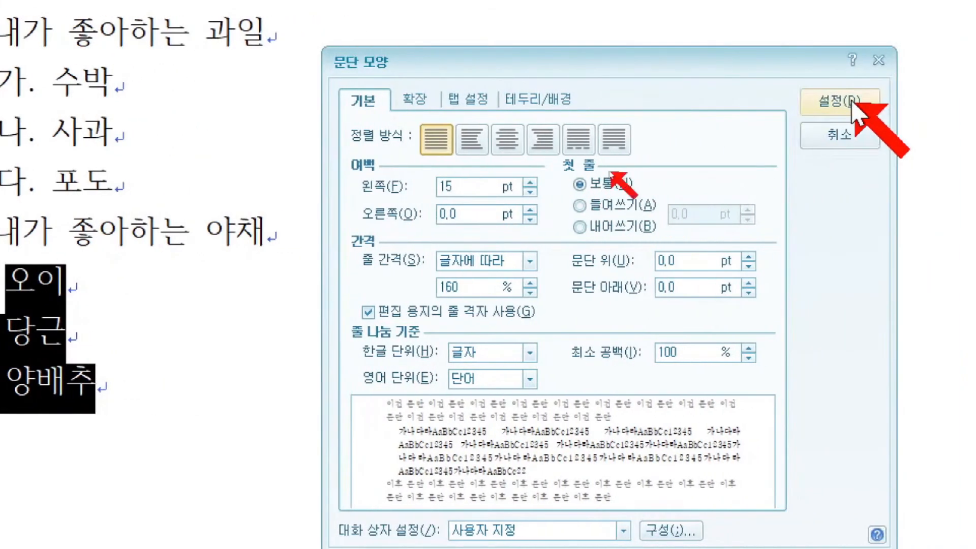
pyautogui.click(854, 105)
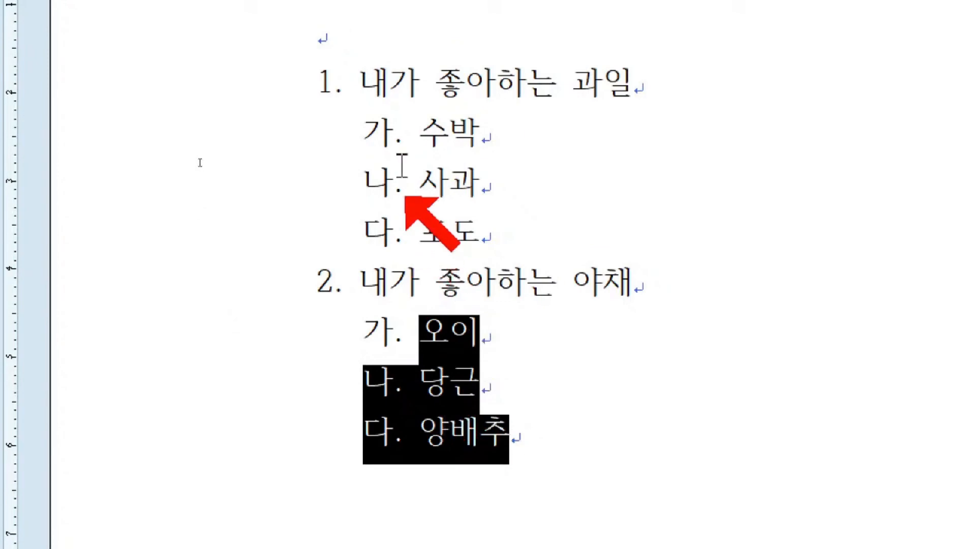
# Insert a new line after 포도 and remove its paragraph number, leaving it blank between the fruit and vegetable lists.
pyautogui.click(494, 237)
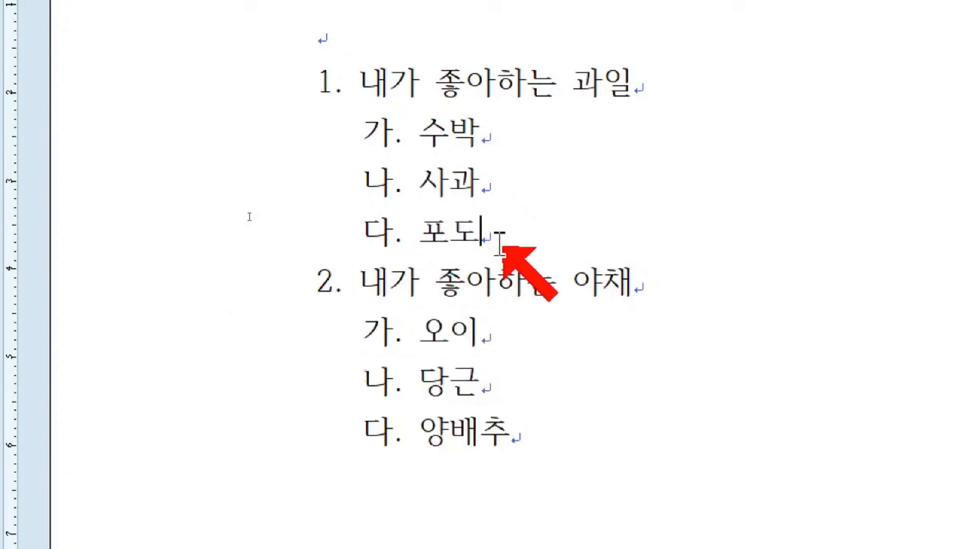
pyautogui.press('Return')
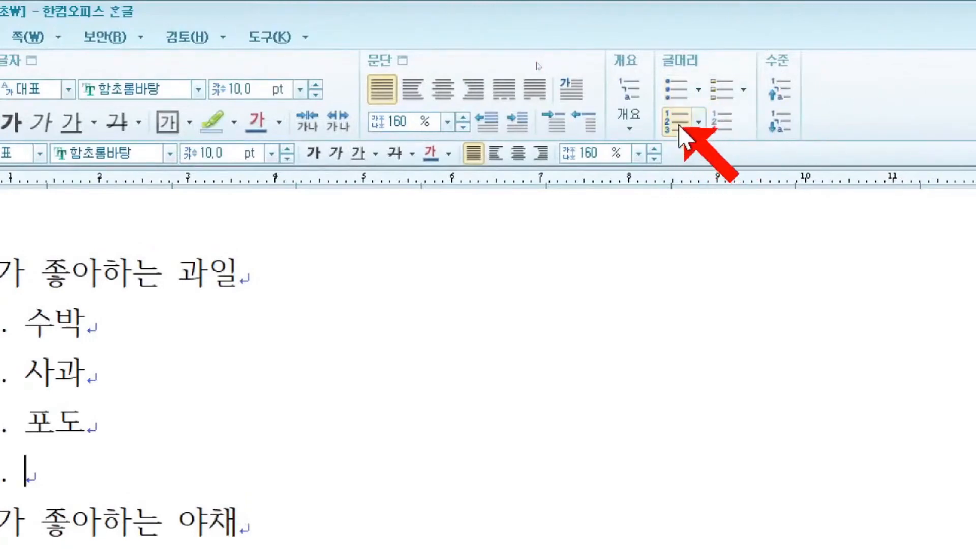
pyautogui.click(678, 133)
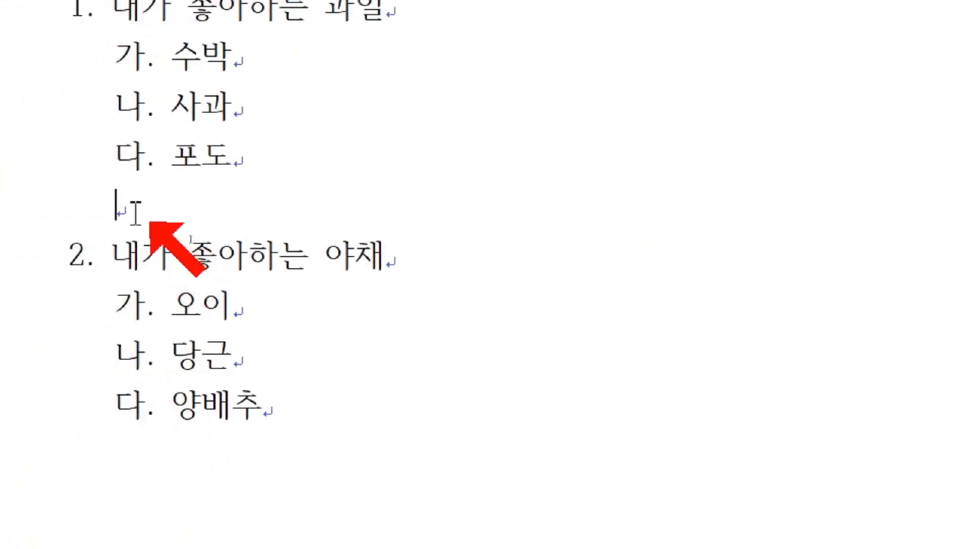